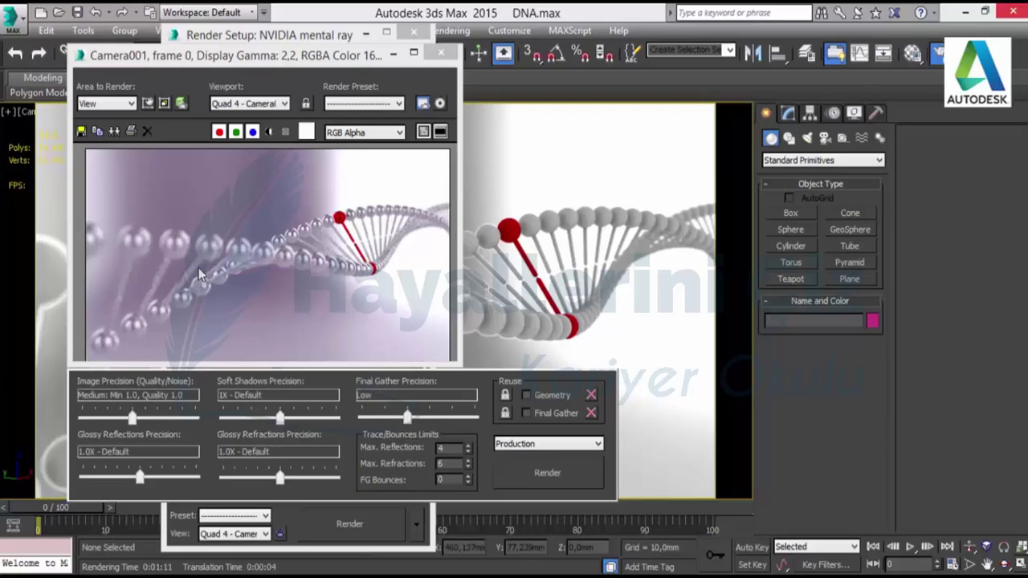
Close the rendered DNA frame window and the Render Setup dialog.
left_click(441, 55)
left_click(412, 32)
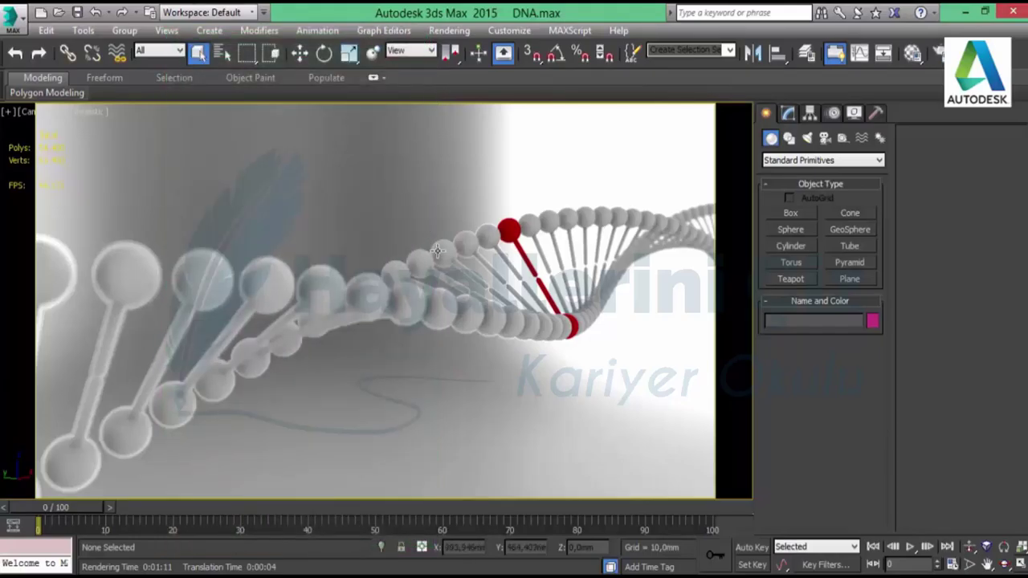
Maximize the Top view, zoom out and pan to frame the whole DNA strand, then restore the two-view layout.
left_click(1020, 564)
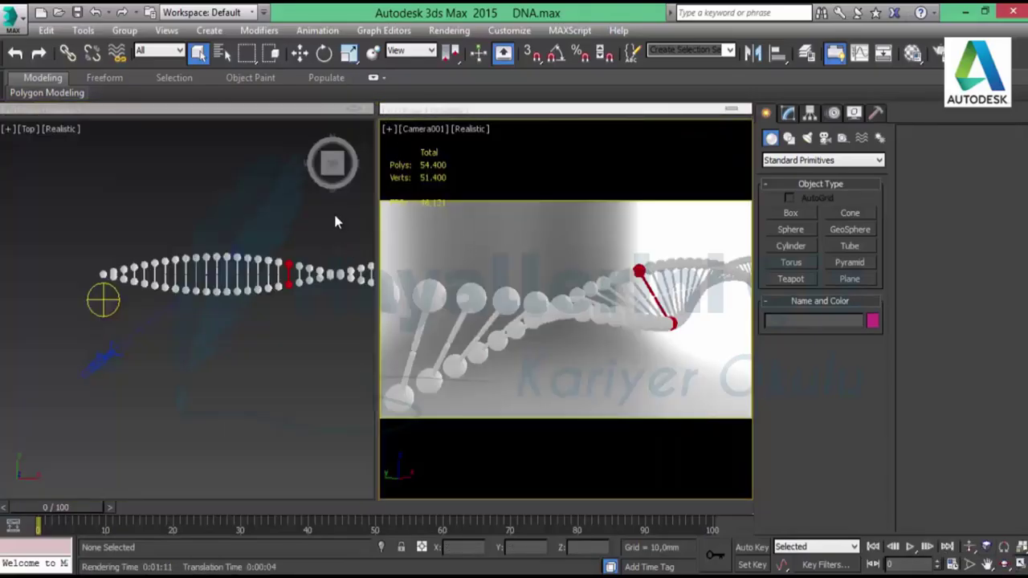
middle_click_drag(251, 255, 202, 260)
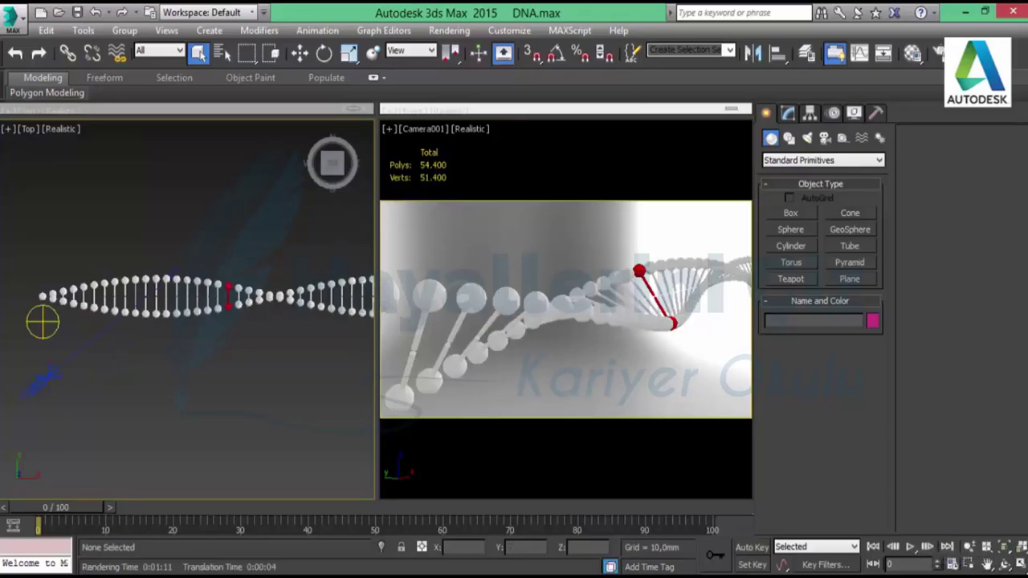
left_click(1020, 565)
scroll(450, 221, "down", 2)
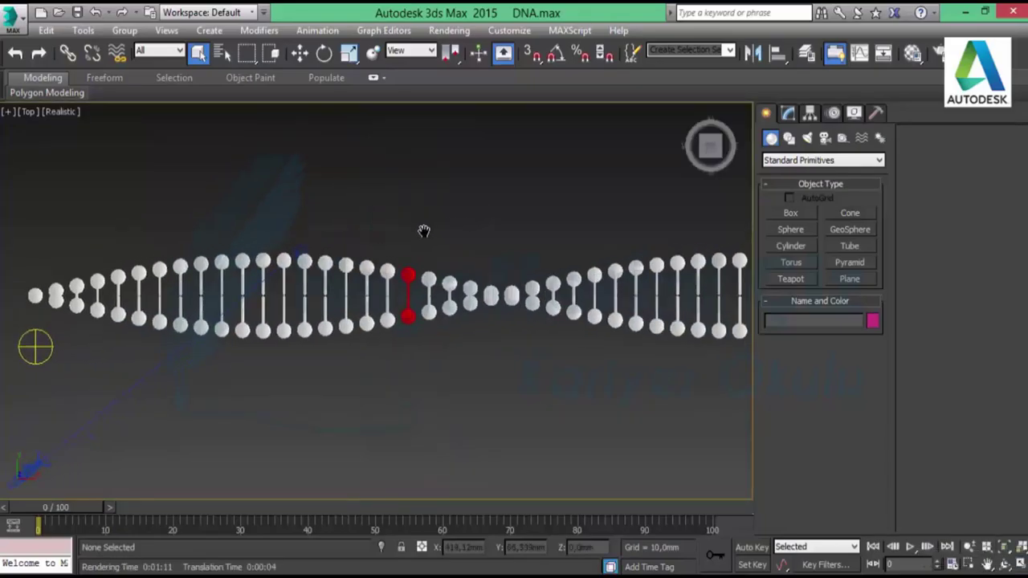
scroll(426, 229, "down", 2)
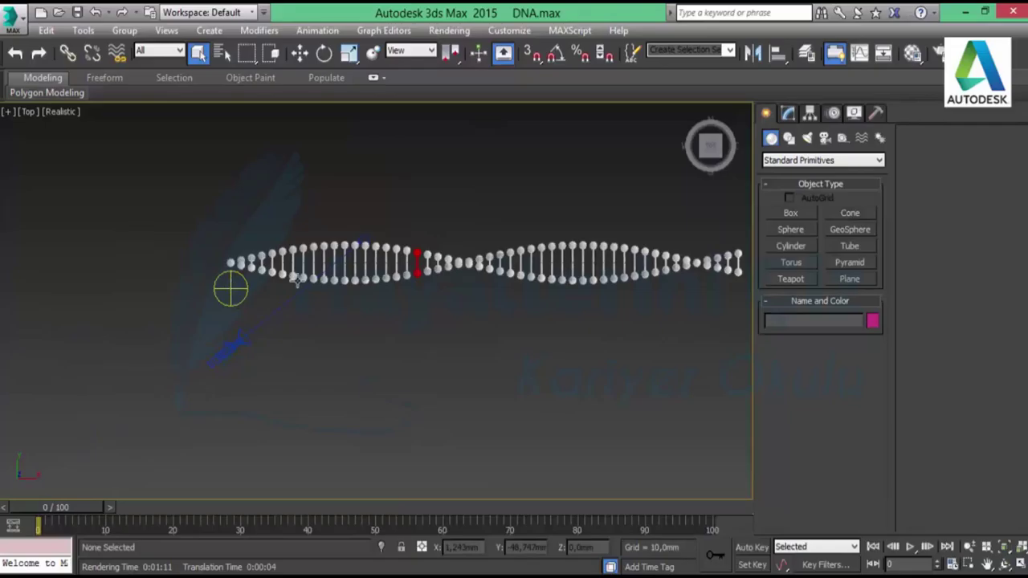
middle_click_drag(461, 247, 365, 265)
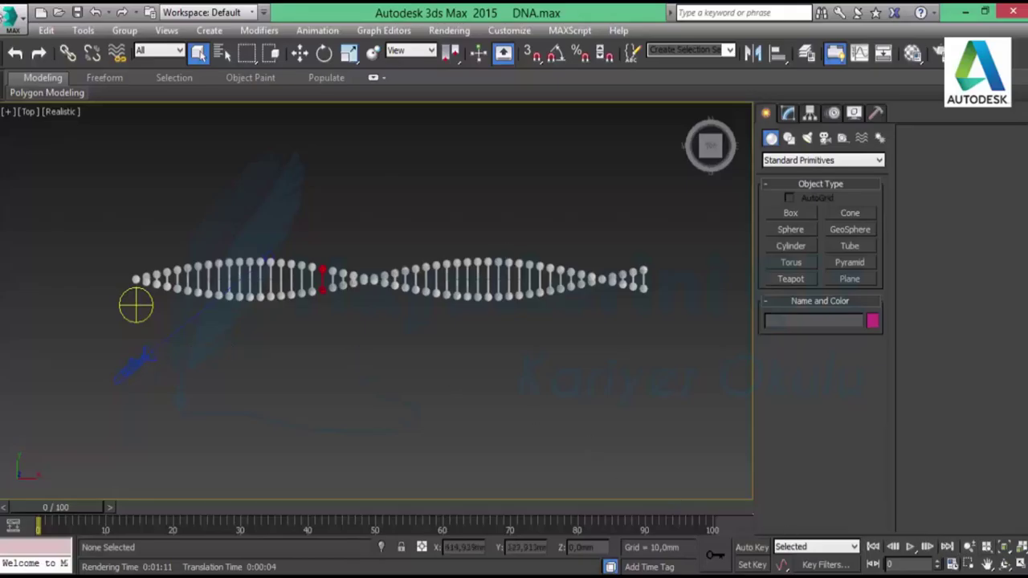
key("alt+w")
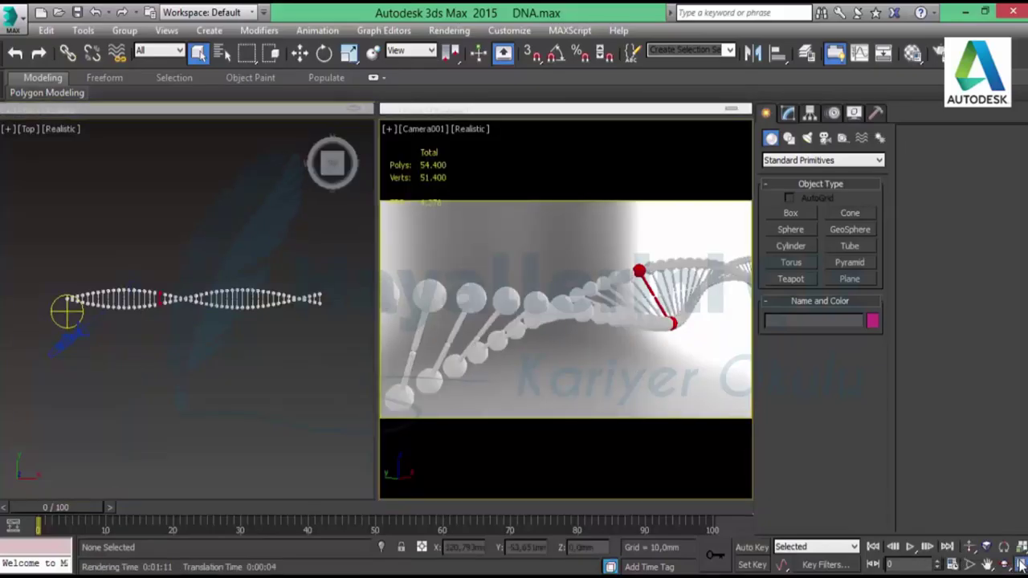
Maximize the Camera001 view, switch to Orbit Camera, and show the Modify panel.
key("alt+w")
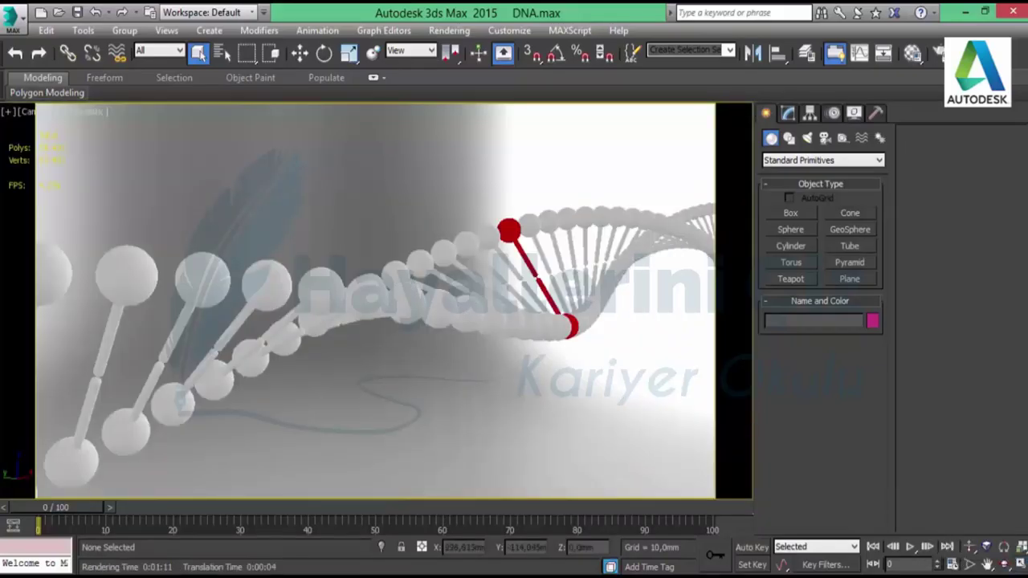
left_click(1006, 566)
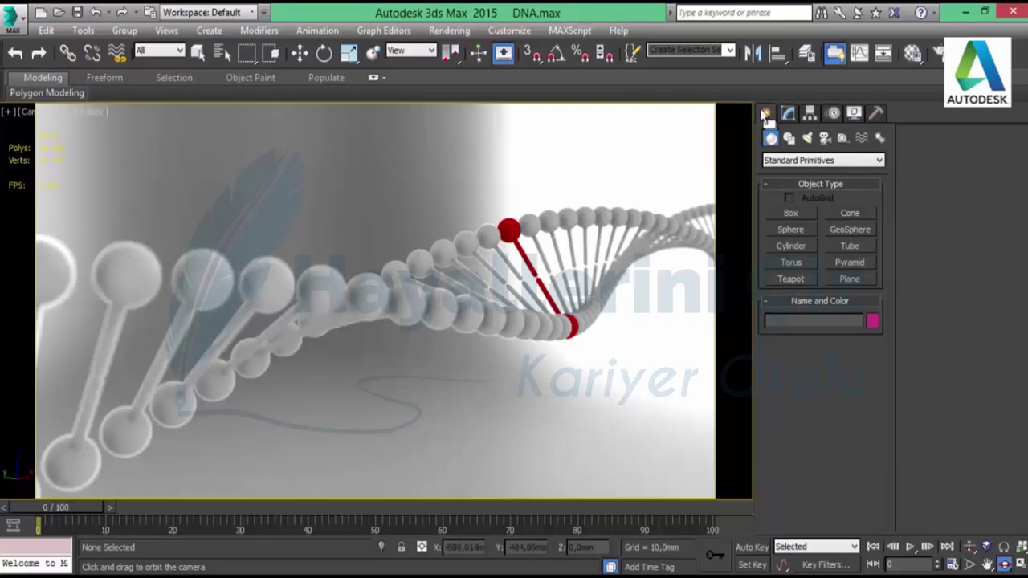
left_click(787, 113)
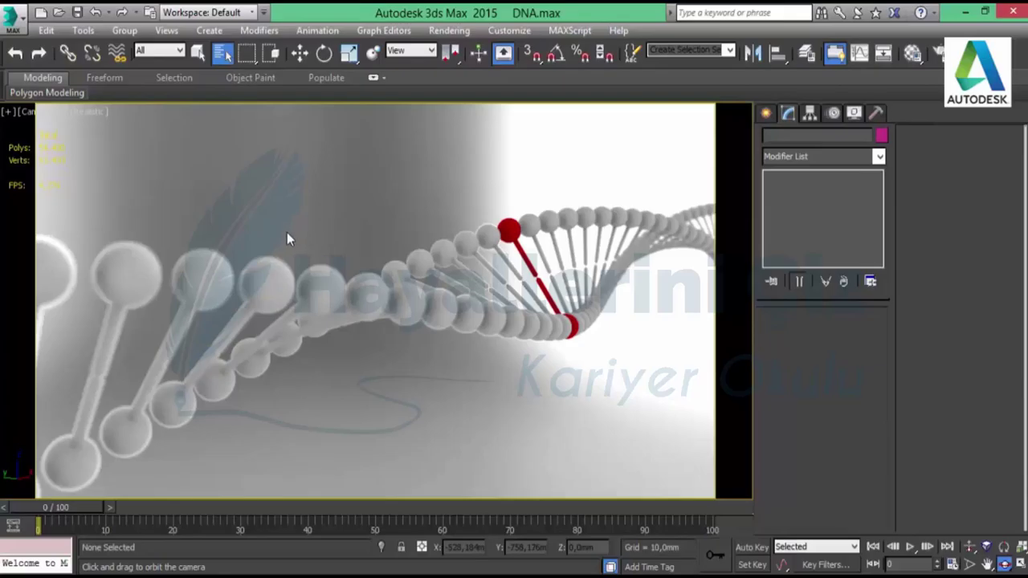
Select Camera001 from the scene list and set its Multi-Pass Effect to Depth of Field (mental ray).
key("h")
double_click(70, 115)
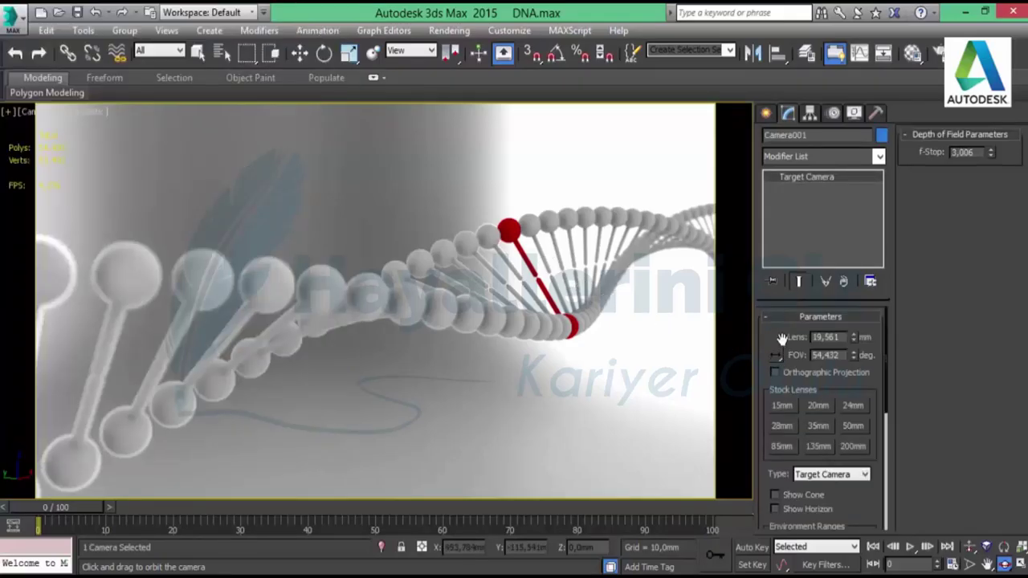
scroll(781, 338, "down", 3)
scroll(835, 458, "down", 1)
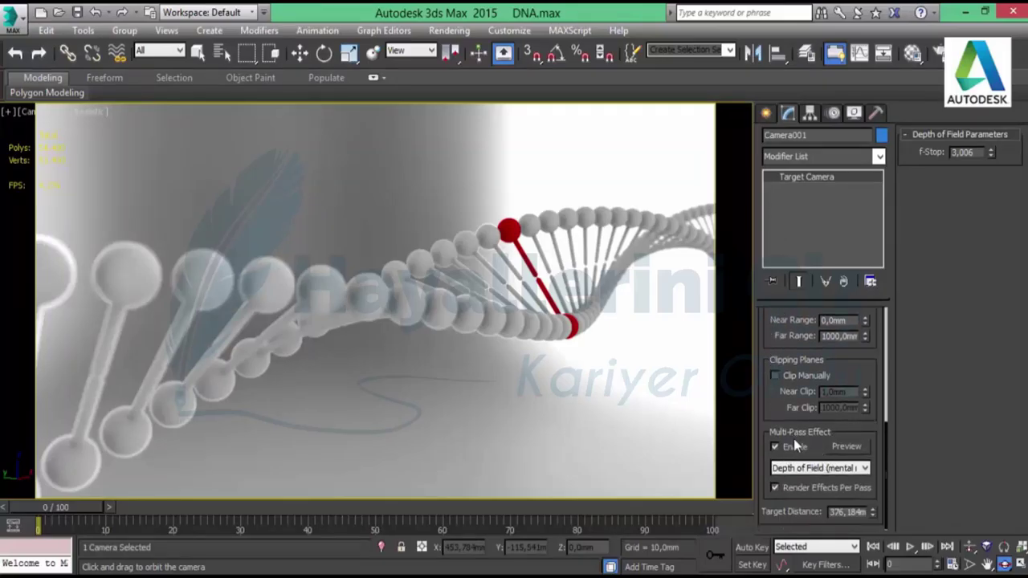
left_click(835, 470)
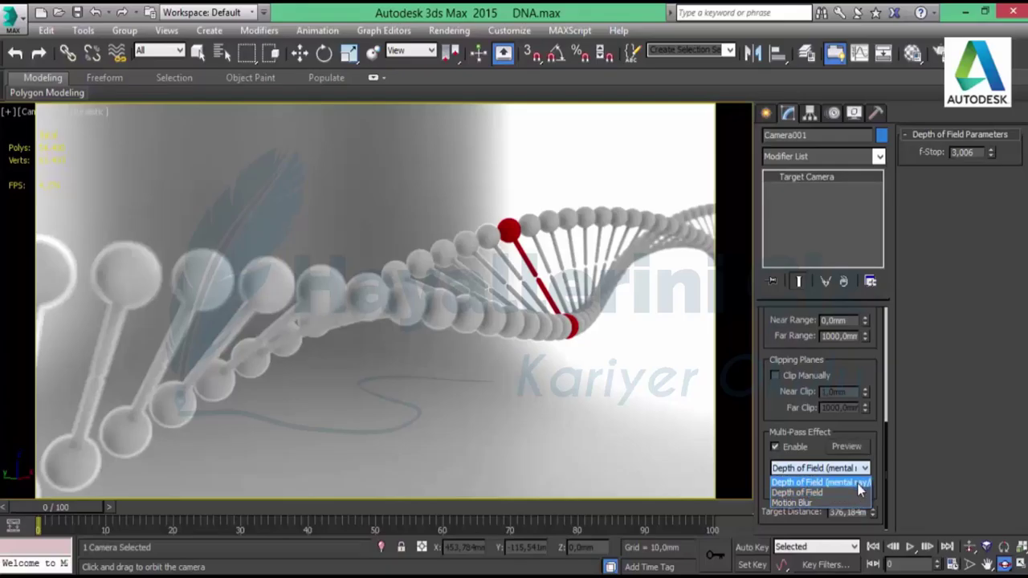
left_click(857, 485)
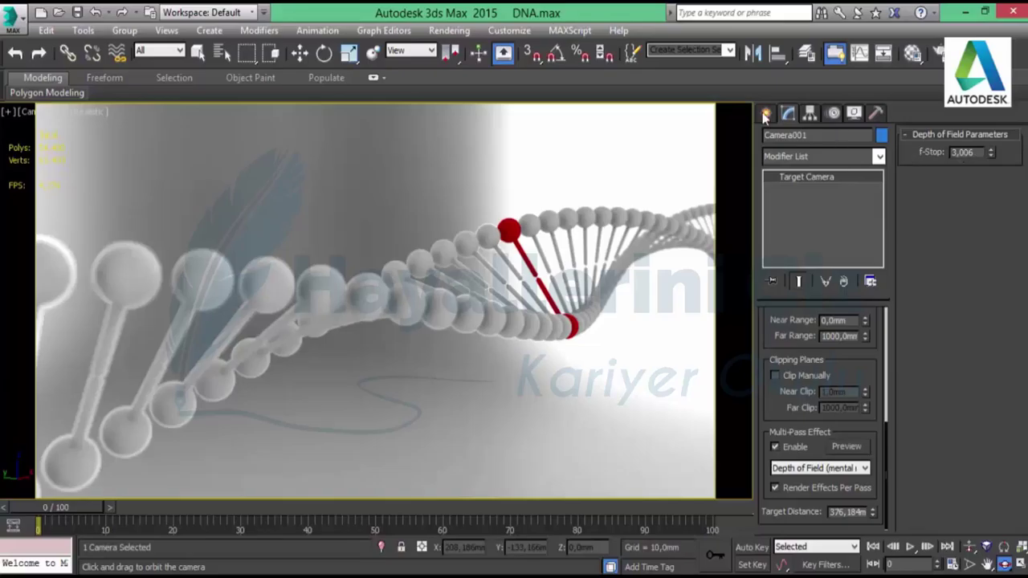
Reset 3ds Max to an empty Untitled scene, discarding the DNA scene's unsaved changes.
left_click(8, 19)
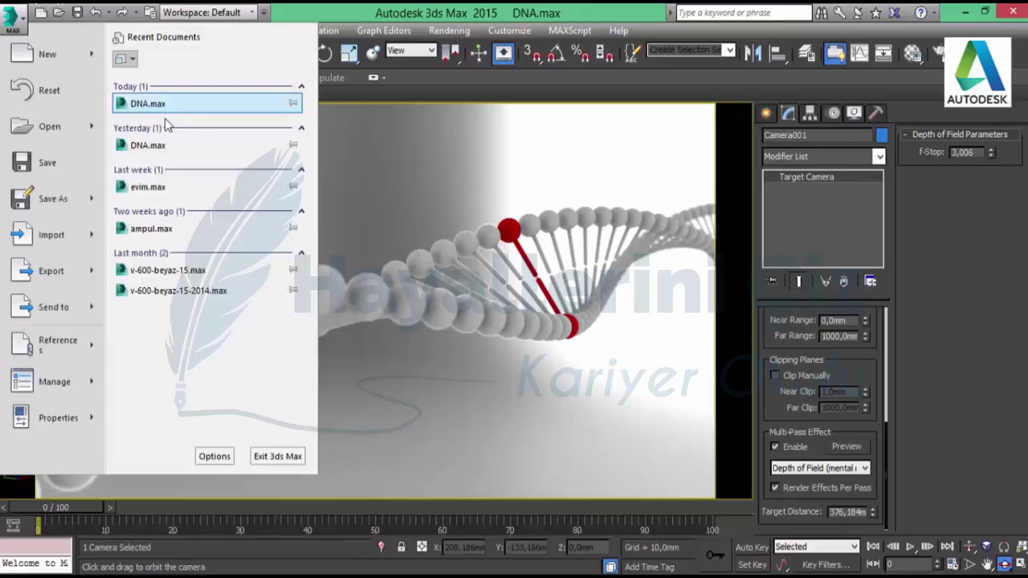
left_click(46, 90)
left_click(520, 331)
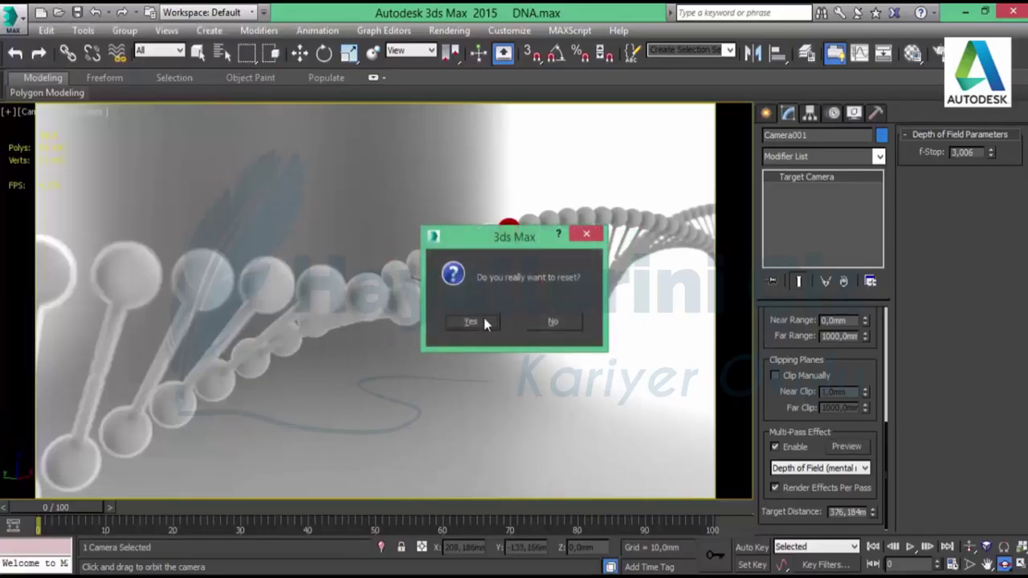
left_click(482, 324)
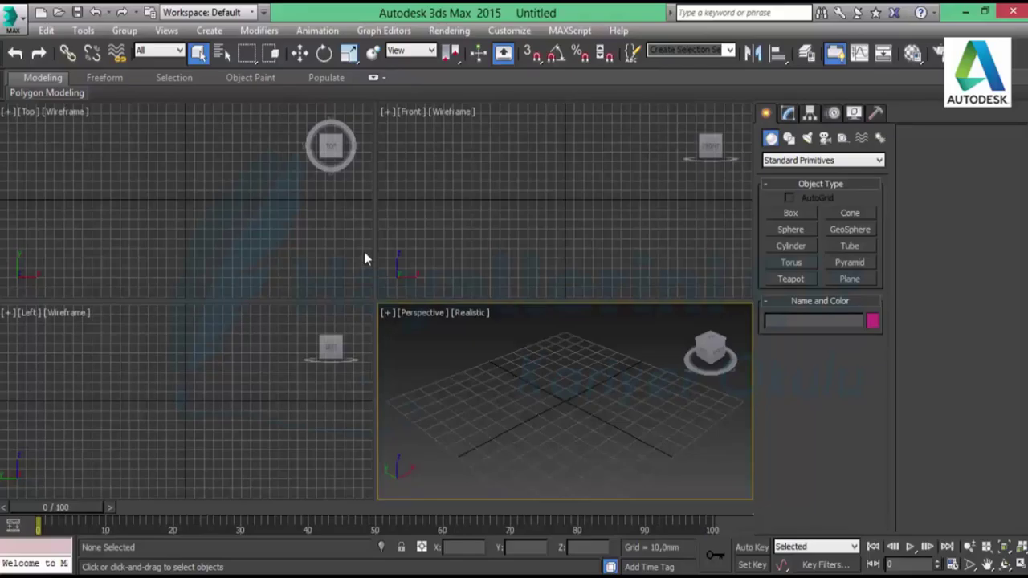
left_click(792, 229)
Create a sphere in the maximized Top view and zero its X and Y position.
left_click(184, 199)
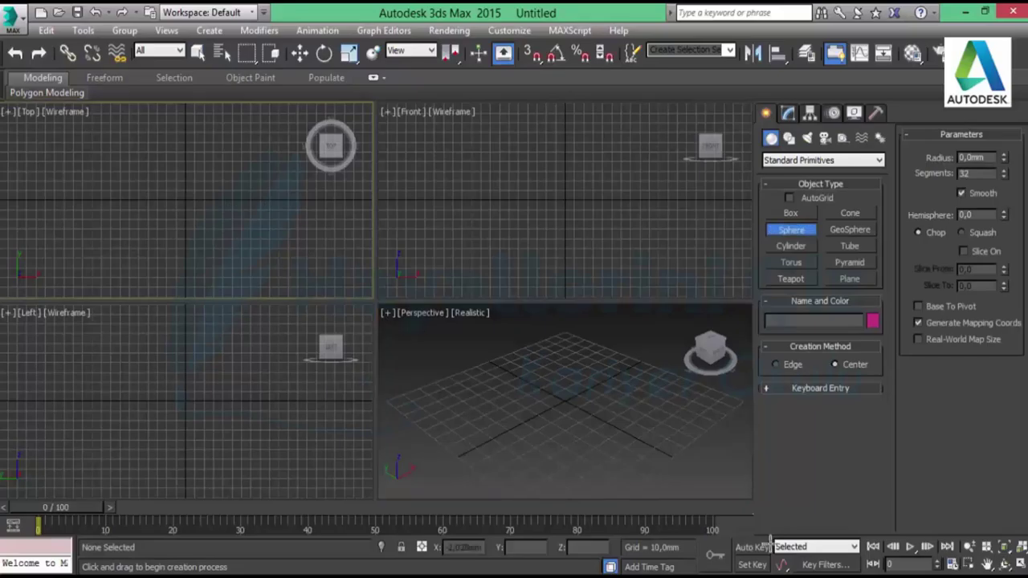
key("alt+w")
left_click_drag(374, 302, 388, 311)
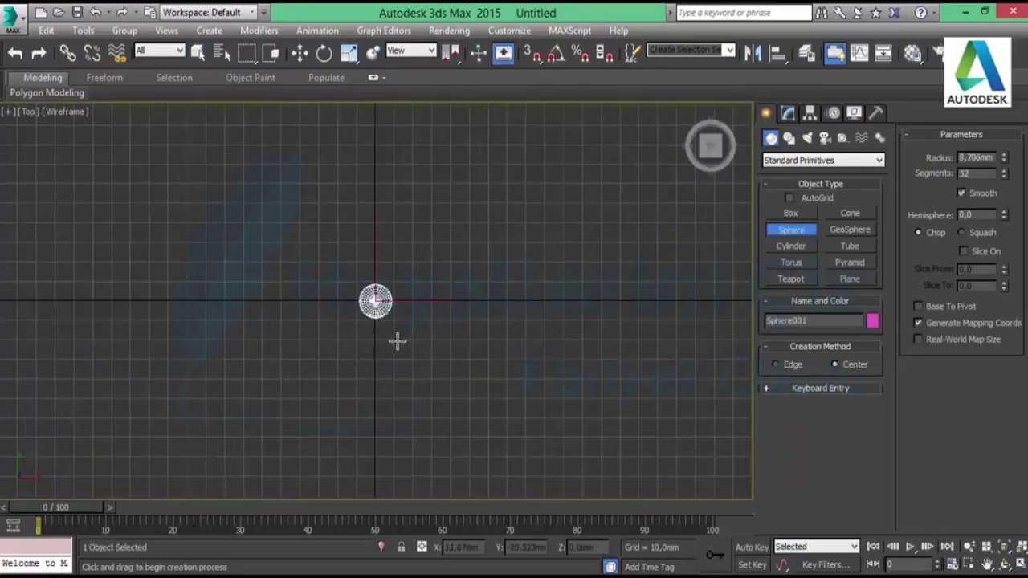
key("w")
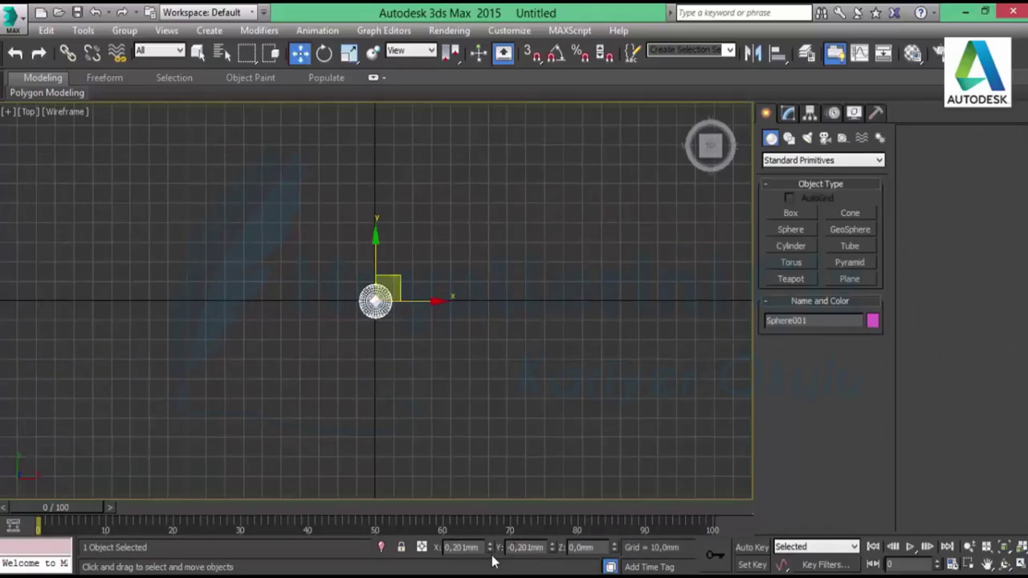
right_click(490, 549)
right_click(551, 549)
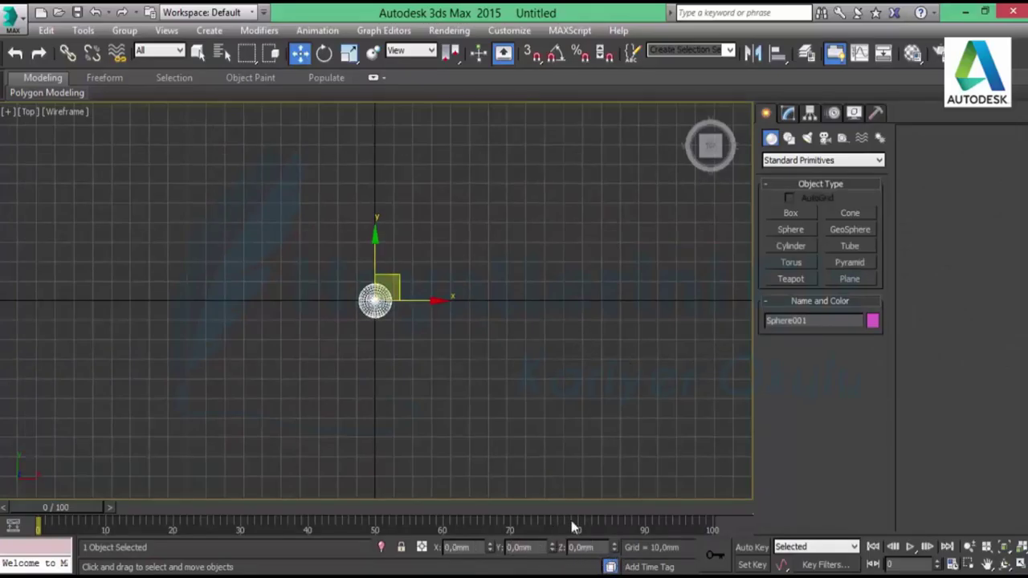
Maximize the Perspective view and set the sphere's radius to 9 mm.
left_click(1019, 567)
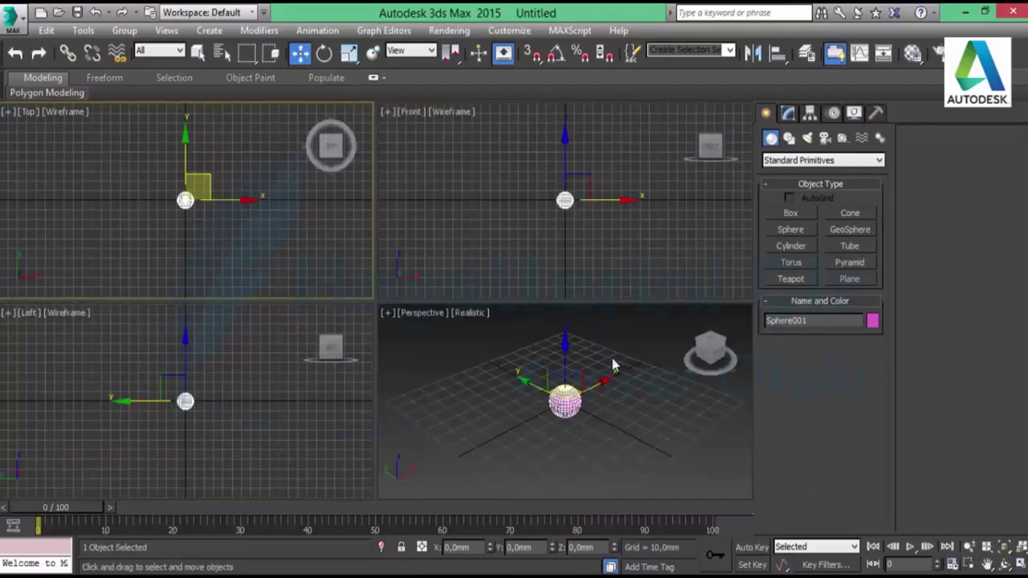
left_click(1019, 566)
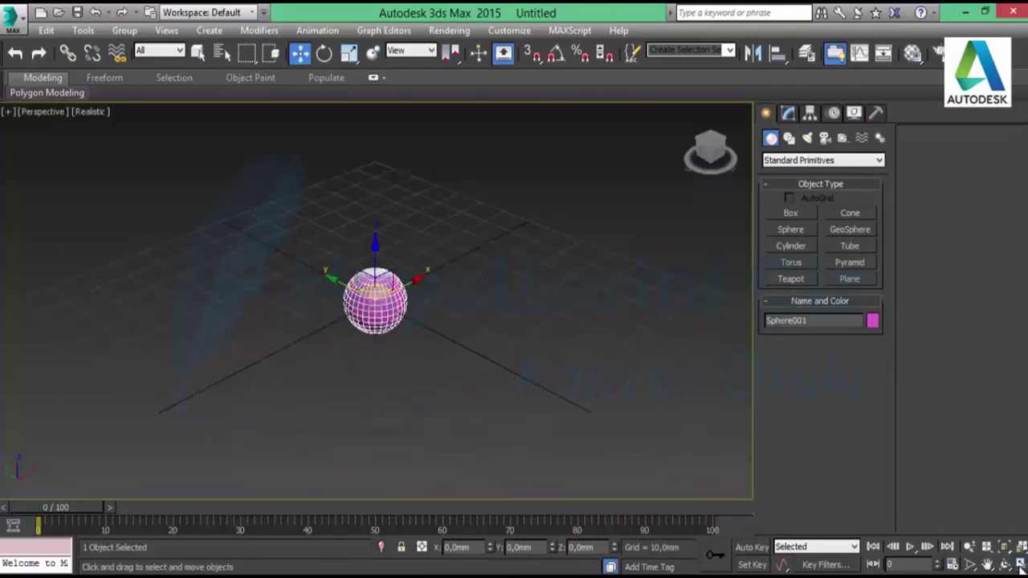
left_click(793, 114)
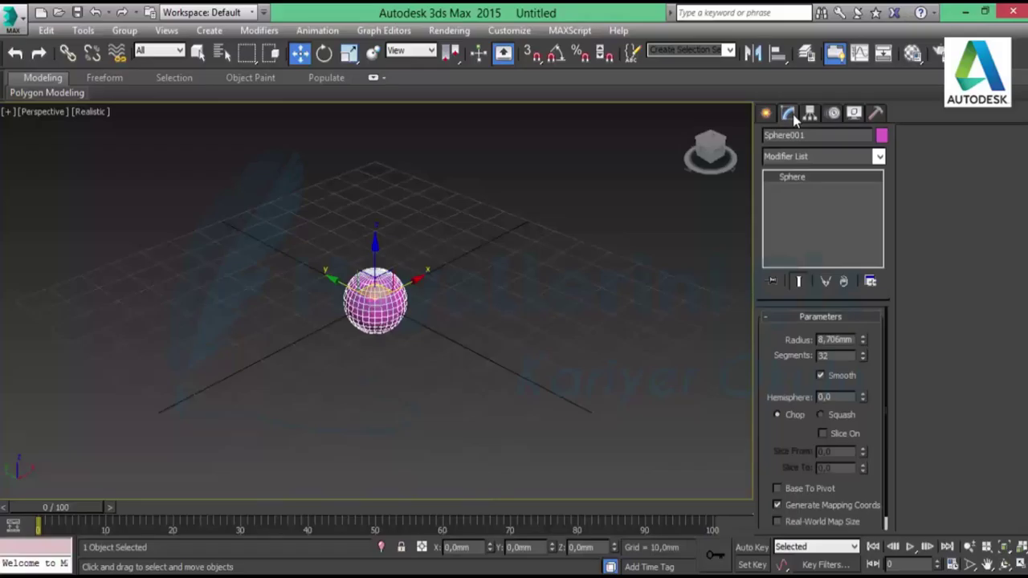
double_click(827, 340)
type("9")
key("Return")
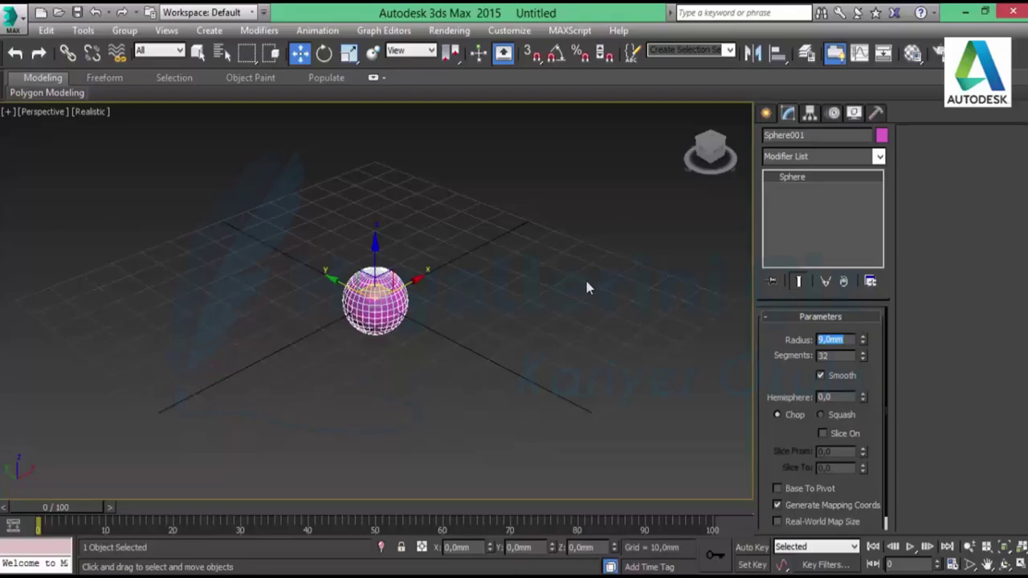
scroll(383, 283, "up", 5)
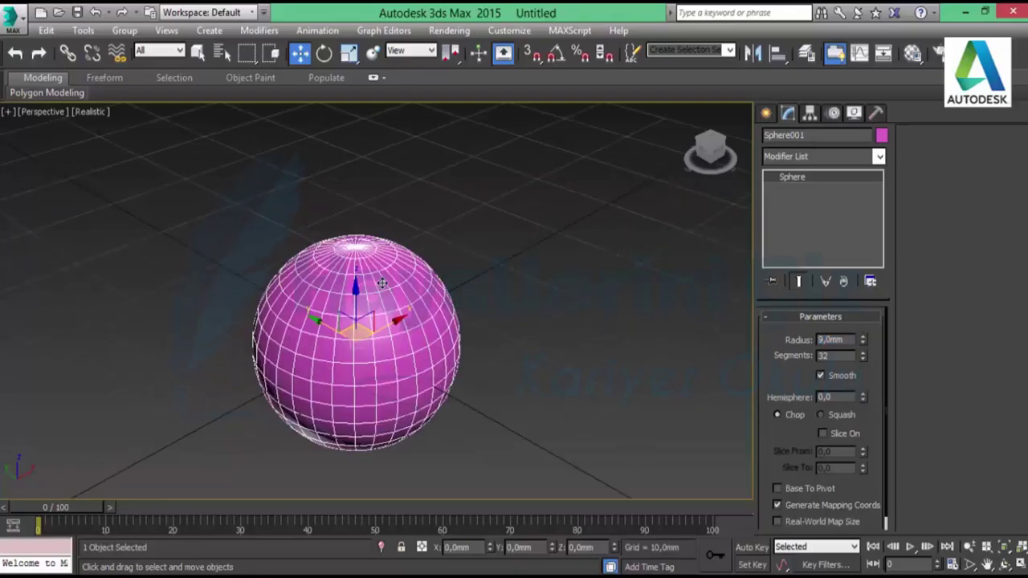
right_click(382, 282)
mouse_move(426, 443)
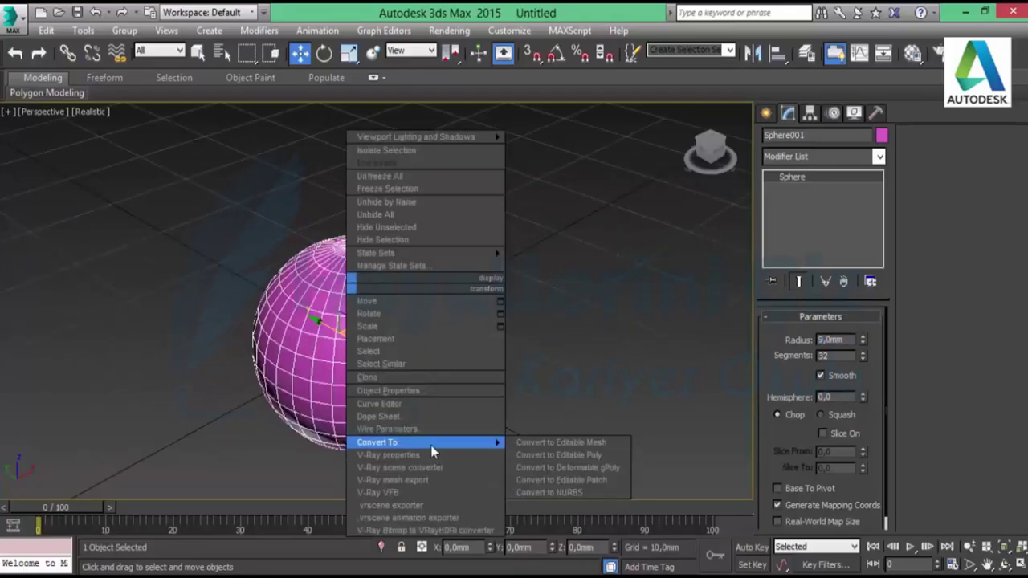
Convert the sphere to Editable Poly and zoom in looking down on its top pole.
left_click(556, 455)
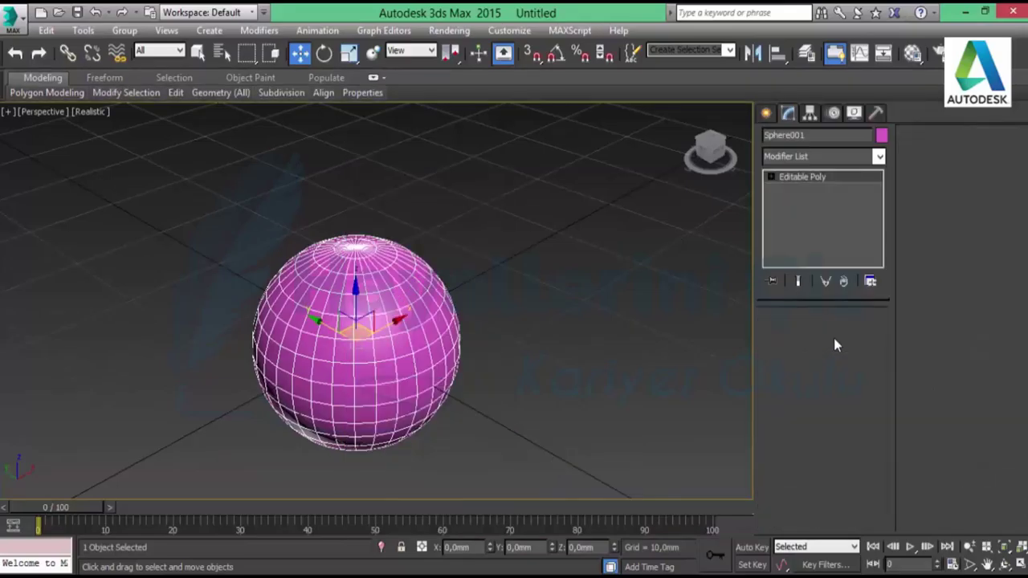
scroll(374, 273, "up", 2)
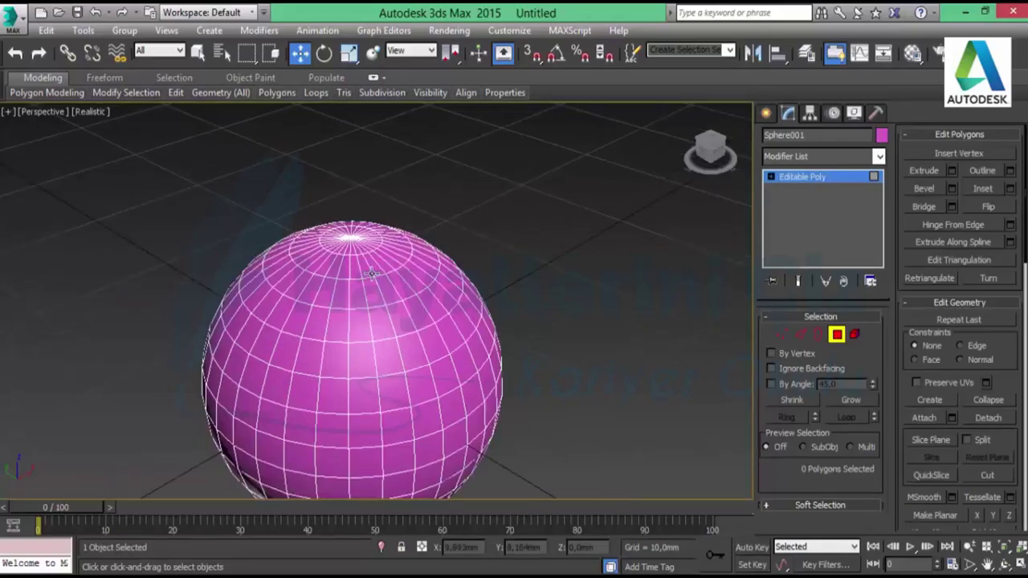
middle_click_drag(381, 277, 374, 291, "alt")
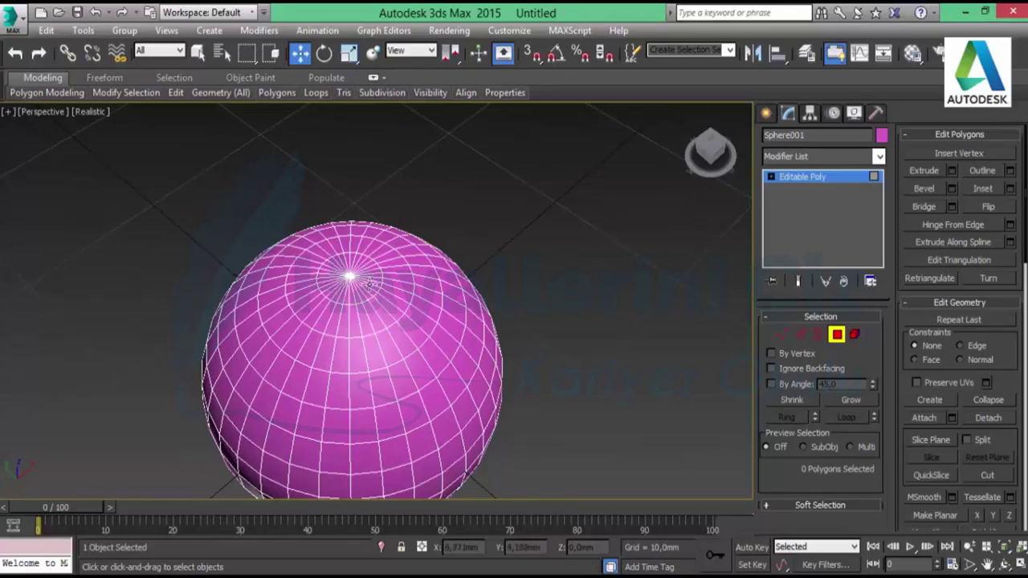
scroll(358, 277, "up", 1)
scroll(352, 272, "up", 1)
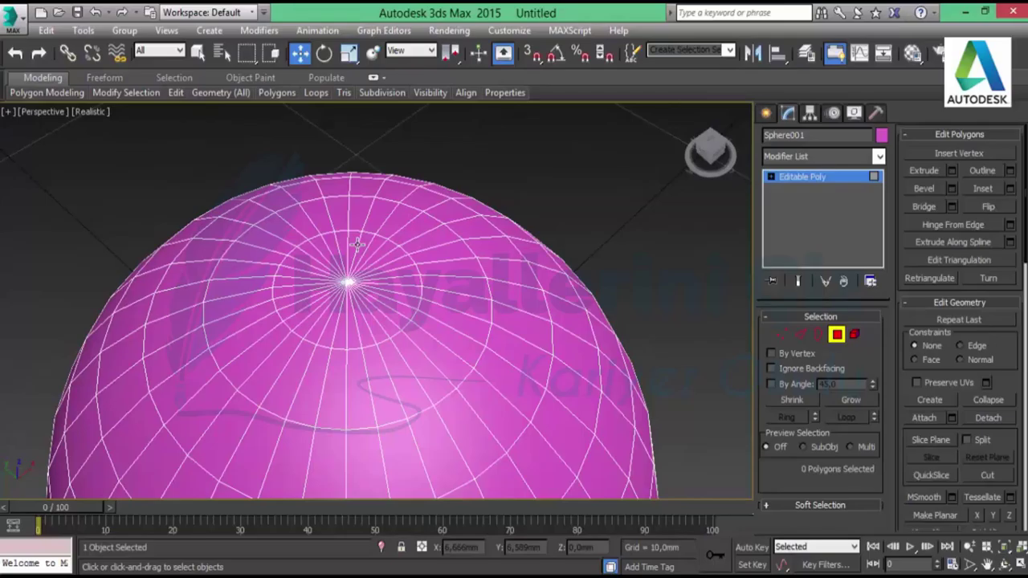
Ctrl-select each of the 32 polygons in the ring around Sphere001's top pole.
left_click(358, 244)
left_click(331, 245, "ctrl")
left_click(326, 247, "ctrl")
left_click(314, 251, "ctrl")
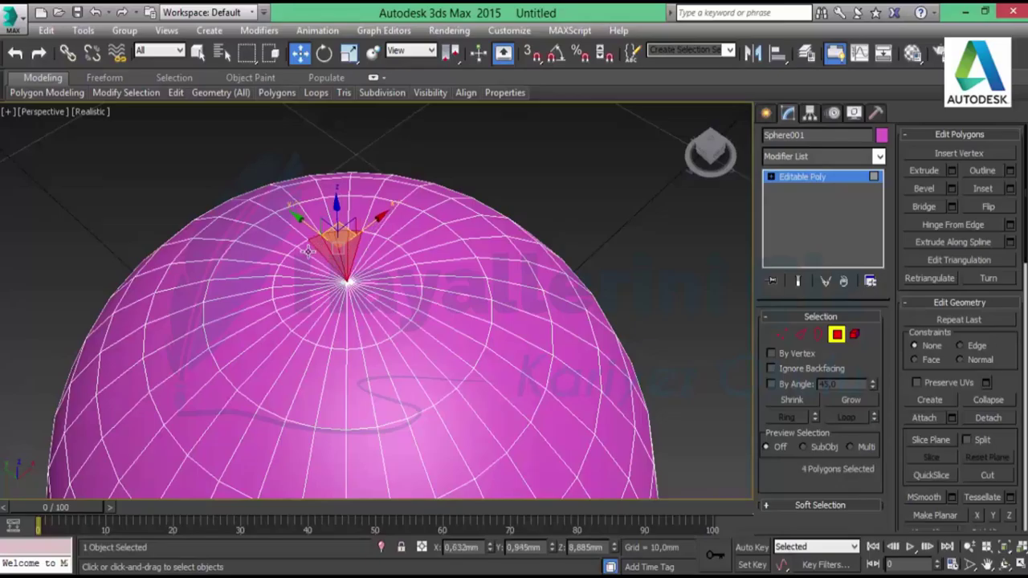
left_click(304, 257, "ctrl")
left_click(292, 263, "ctrl")
left_click(289, 270, "ctrl")
left_click(285, 278, "ctrl")
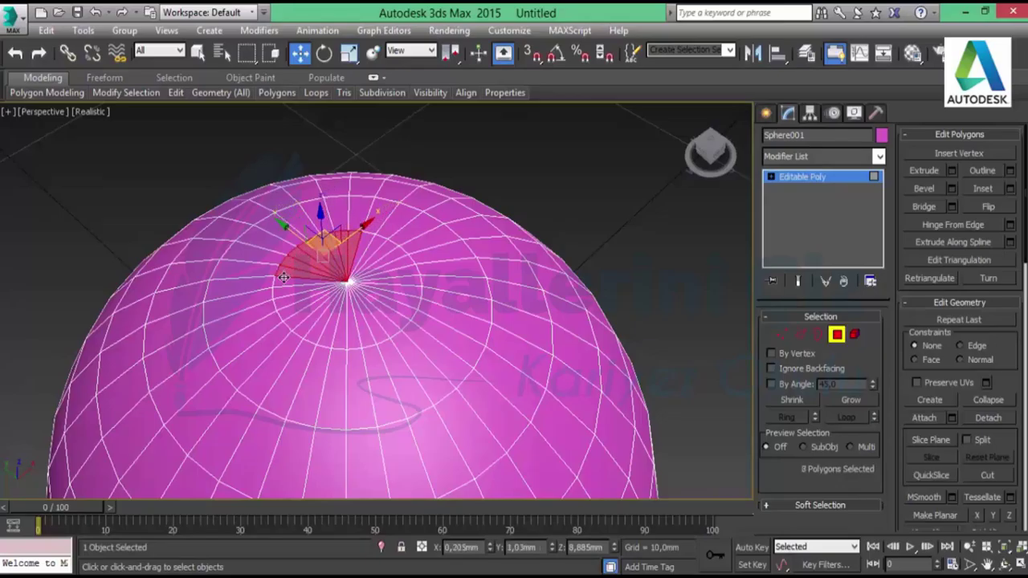
left_click(286, 288, "ctrl")
left_click(290, 298, "ctrl")
left_click(290, 303, "ctrl")
left_click(296, 312, "ctrl")
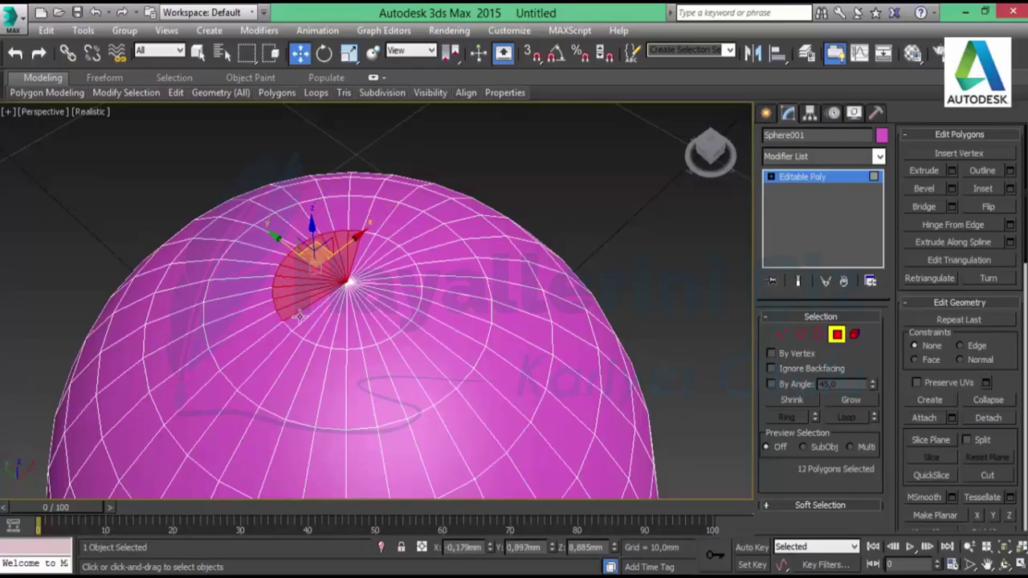
left_click(309, 324, "ctrl")
left_click(316, 329, "ctrl")
left_click(323, 333, "ctrl")
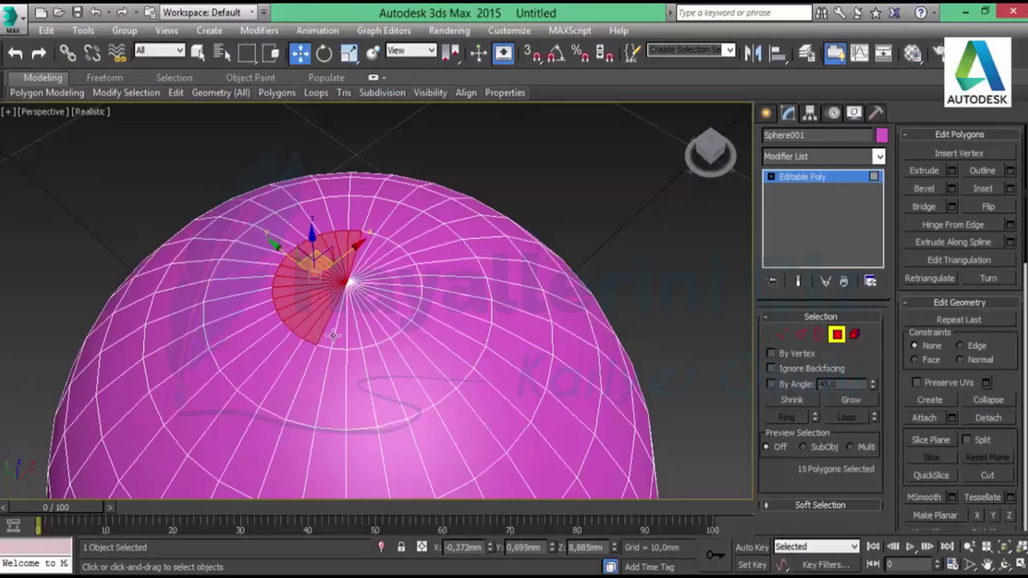
left_click(333, 336, "ctrl")
left_click(346, 337, "ctrl")
left_click(351, 336, "ctrl")
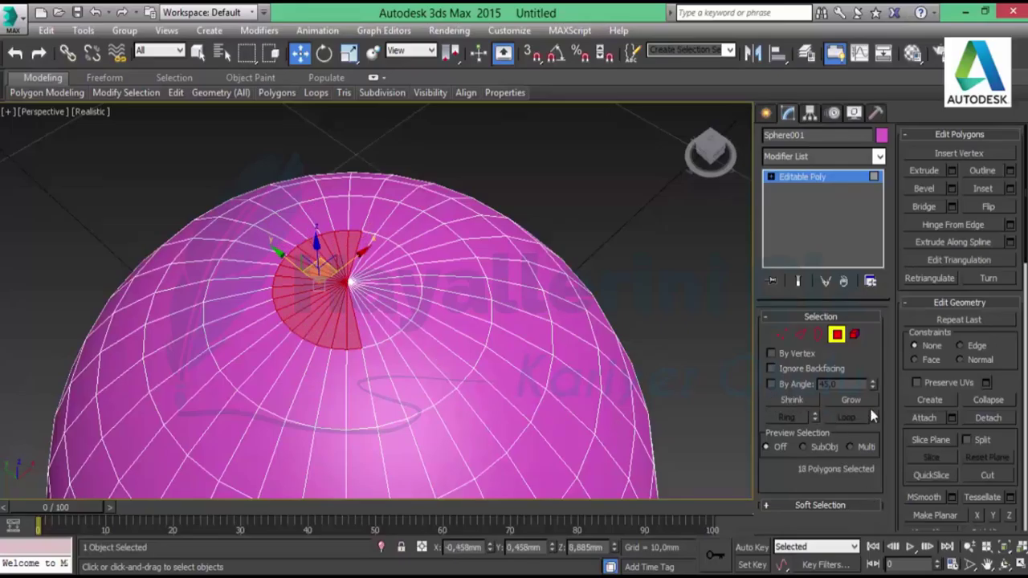
left_click(371, 339, "ctrl")
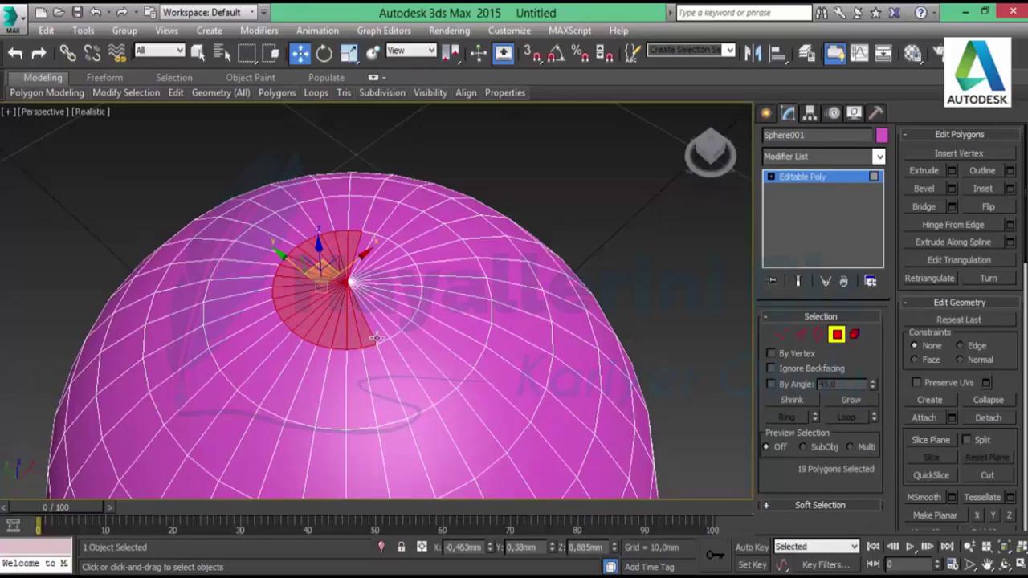
left_click(383, 334, "ctrl")
left_click(389, 330, "ctrl")
left_click(404, 318, "ctrl")
left_click(407, 307, "ctrl")
left_click(408, 301, "ctrl")
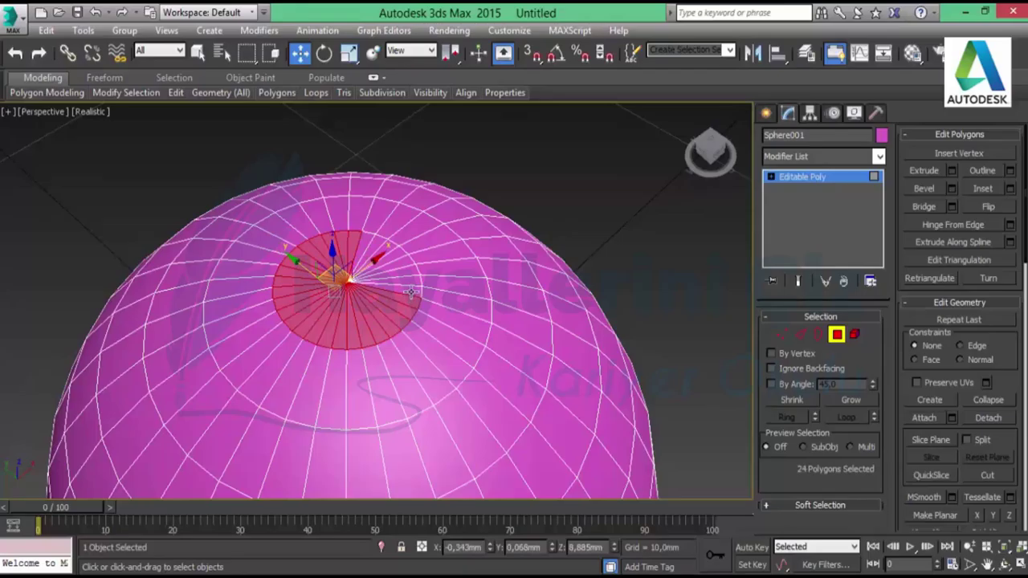
left_click(412, 290, "ctrl")
left_click(412, 283, "ctrl")
left_click(409, 274, "ctrl")
left_click(403, 262, "ctrl")
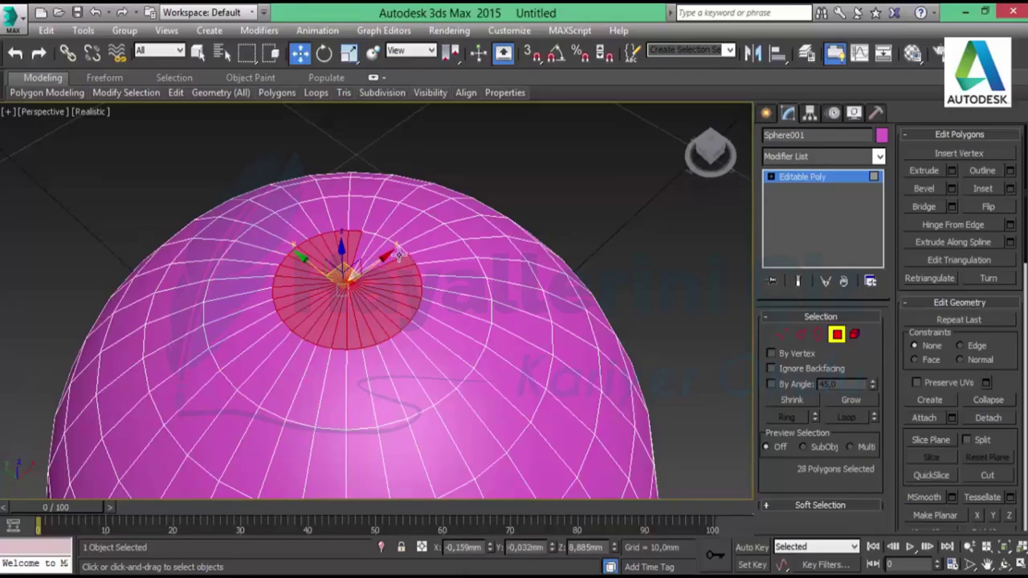
left_click(395, 253, "ctrl")
left_click(384, 245, "ctrl")
left_click(374, 241, "ctrl")
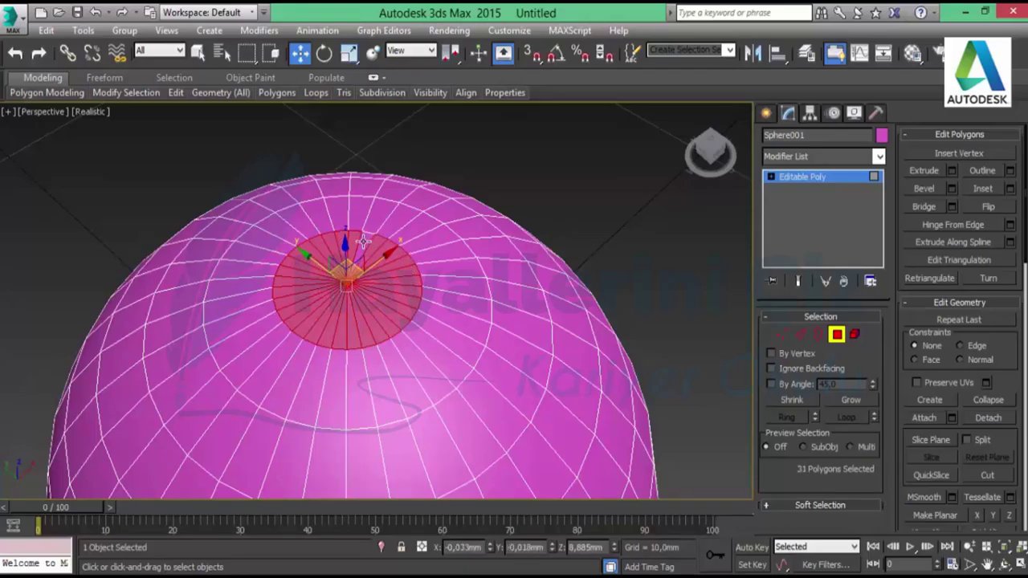
left_click(363, 238, "ctrl")
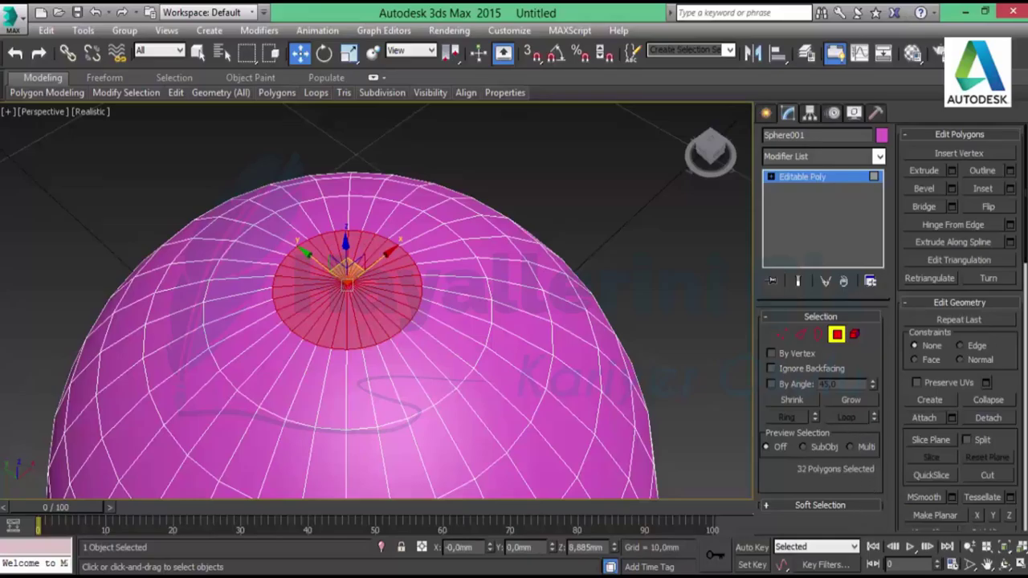
Extrude the pole polygons upward in the maximized Front view, first trying a 50 mm height.
left_click(951, 171)
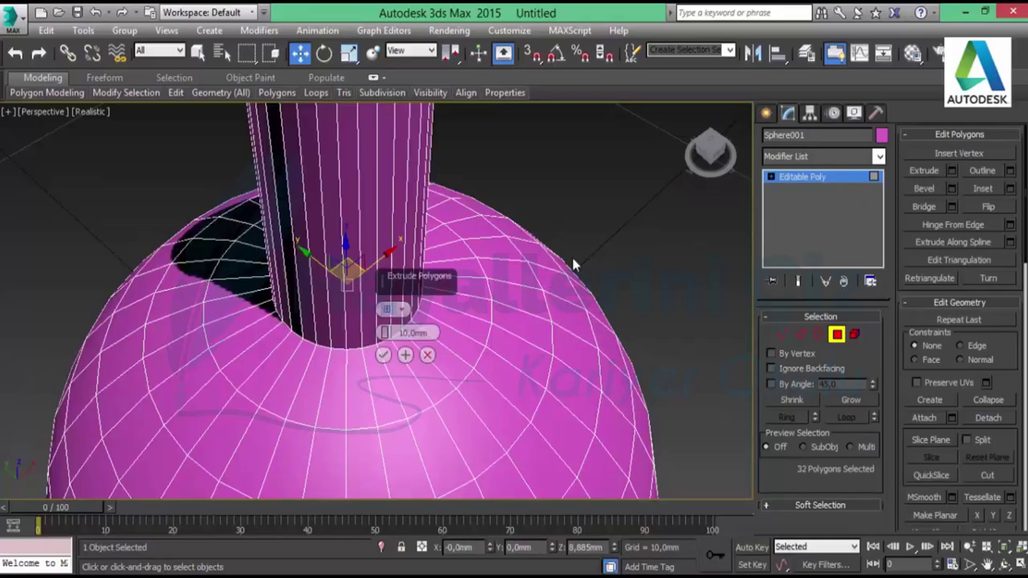
key("alt+w")
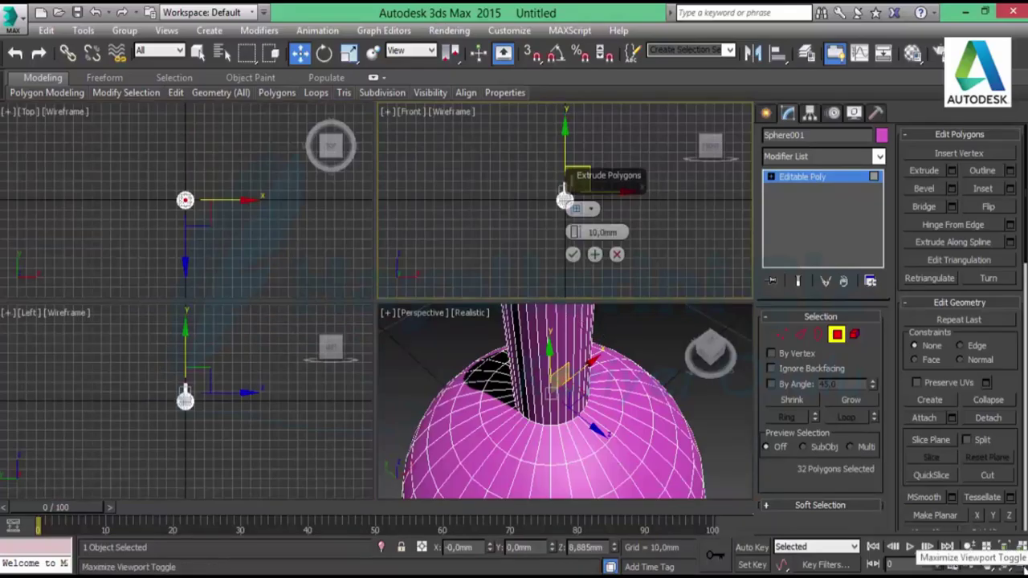
key("alt+w")
middle_click_drag(479, 310, 423, 338)
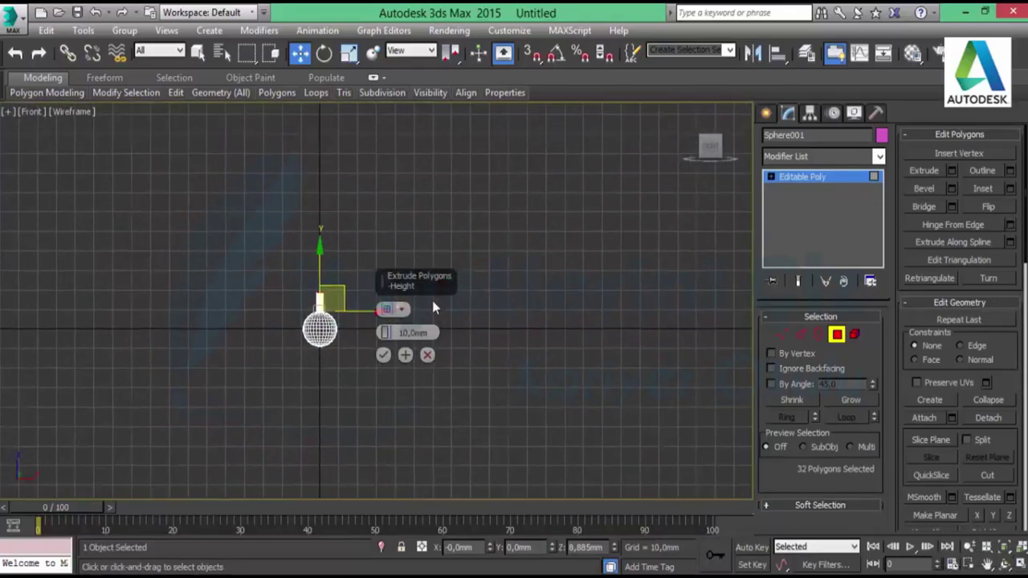
left_click_drag(412, 281, 599, 178)
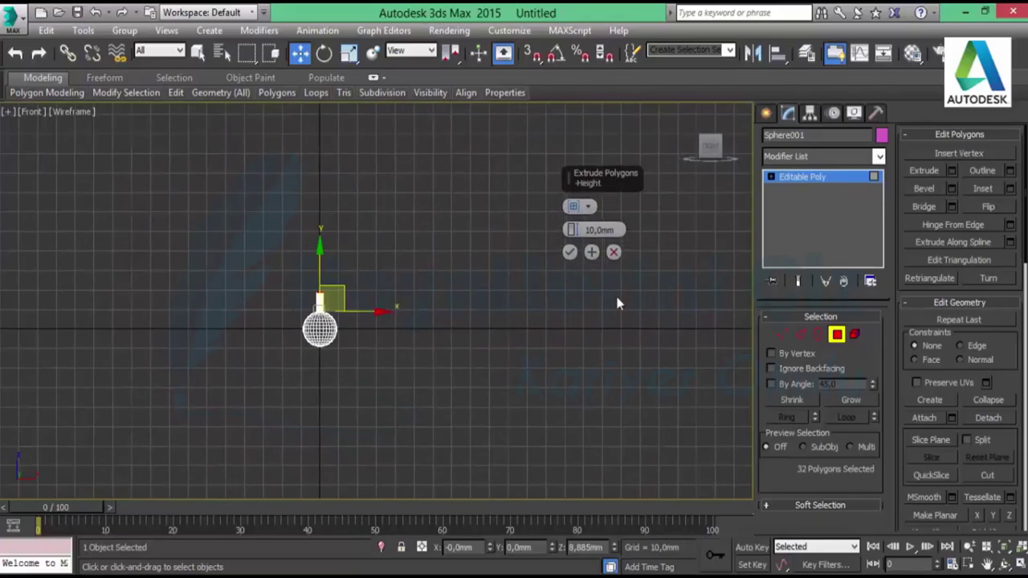
middle_click_drag(338, 259, 344, 346)
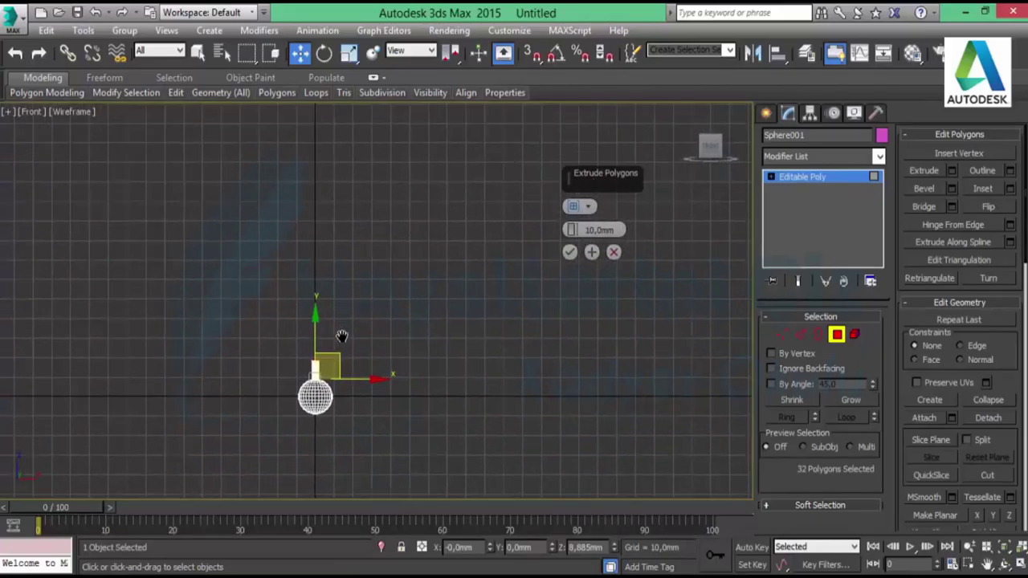
mouse_move(572, 230)
left_mouse_down()
mouse_move(587, 129)
mouse_move(585, 143)
left_mouse_up()
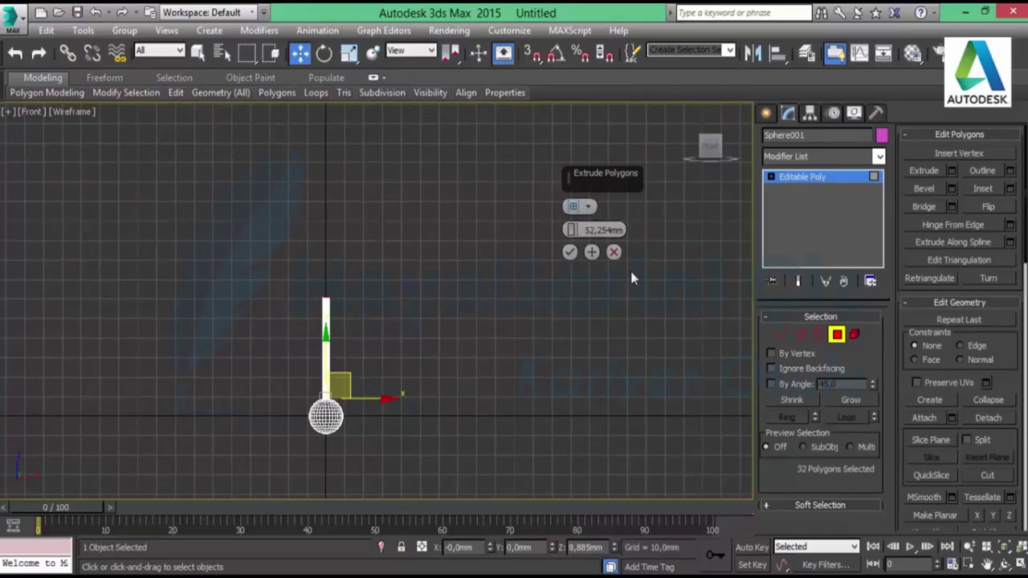
type("50")
key("Return")
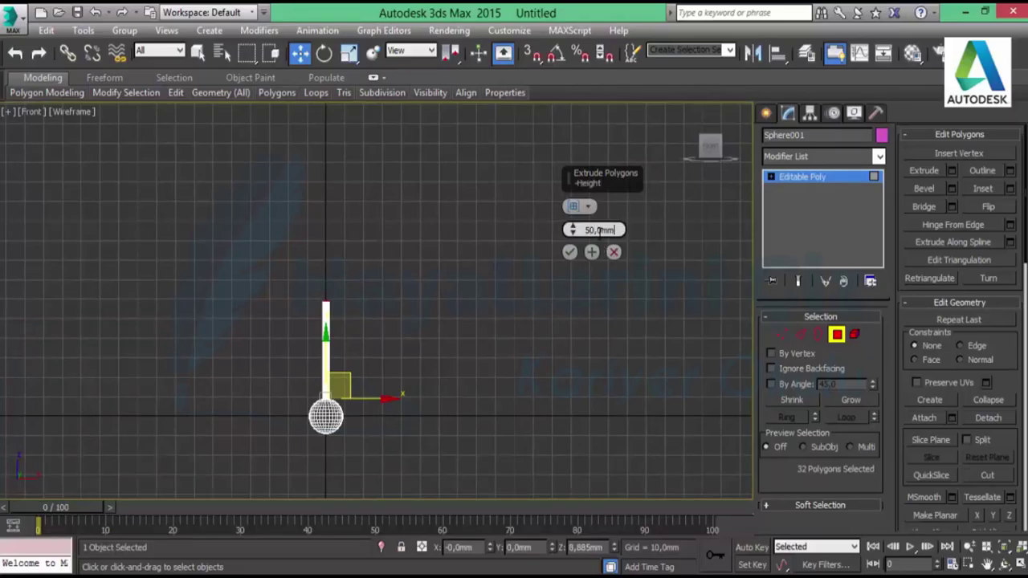
Change the extrusion height to 35 mm, apply it, and grow the selection to the whole mesh.
double_click(600, 230)
type("3,5")
key("BackSpace")
key("BackSpace")
type("5")
left_click(570, 252)
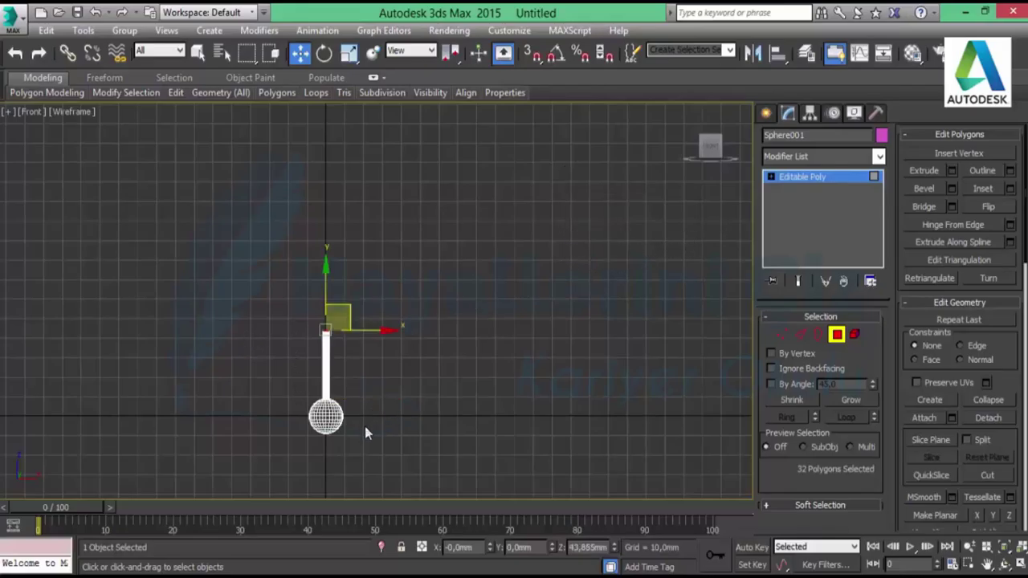
left_click_drag(418, 432, 238, 278)
key("ctrl+Page_Up")
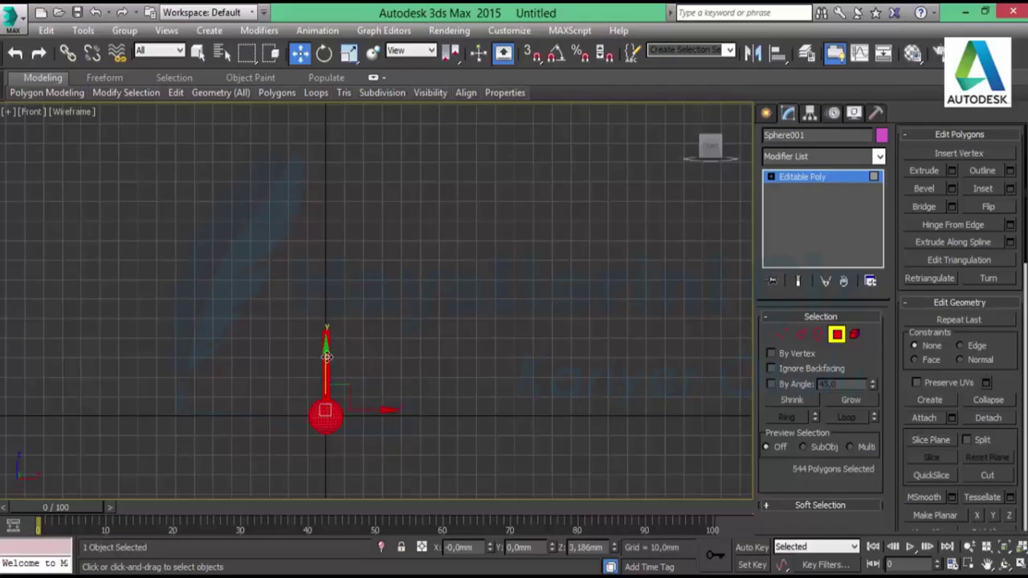
Shift-drag the sphere and stem upward and keep the copy as part of the mesh.
left_click_drag(323, 374, 327, 231, "shift")
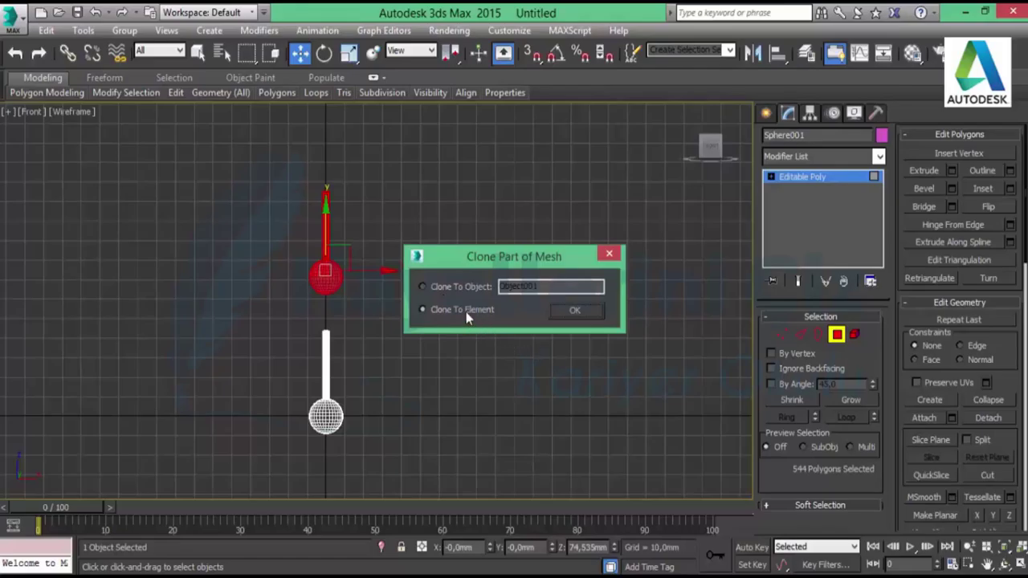
left_click(575, 316)
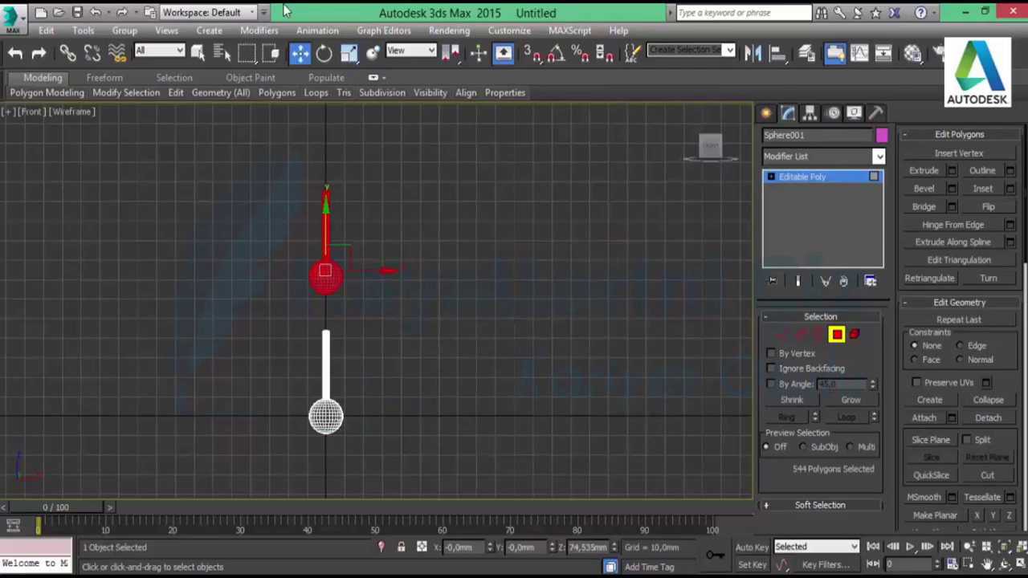
Set the angle snap to 90° and rotate the copied sphere and stem 180° so the stem points down.
left_click(325, 55)
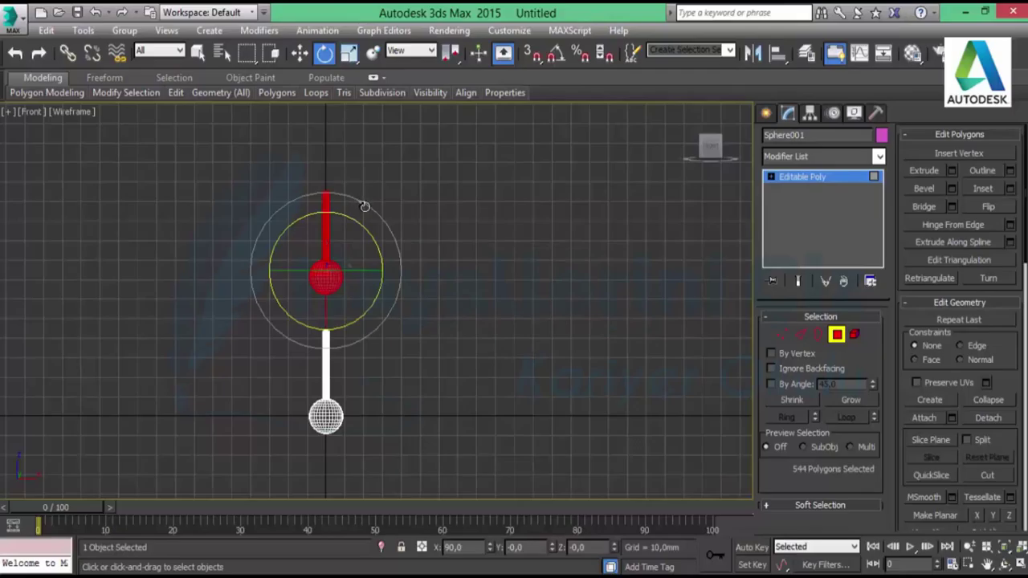
right_click(552, 65)
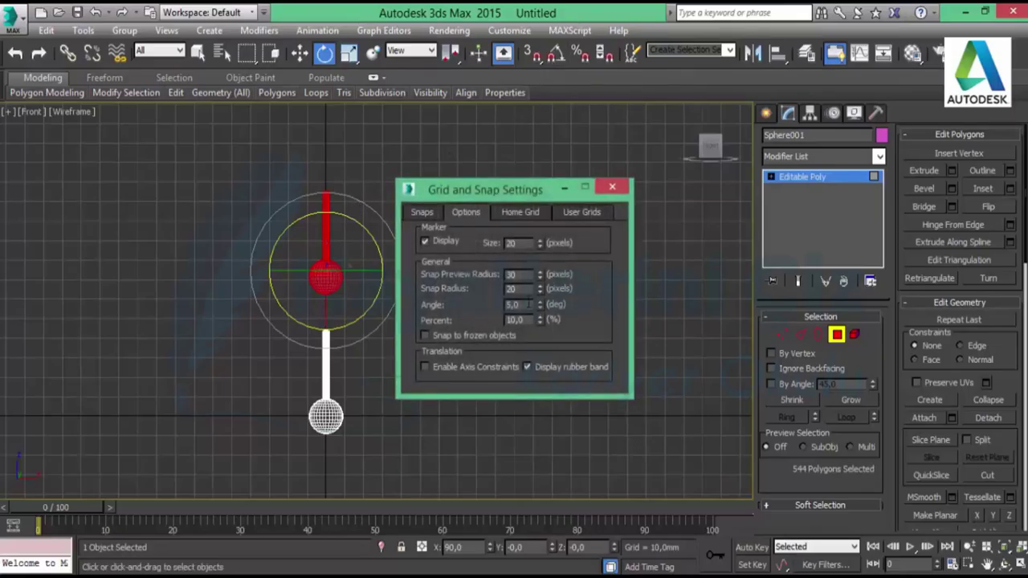
double_click(514, 305)
type("90")
key("Return")
left_click(612, 187)
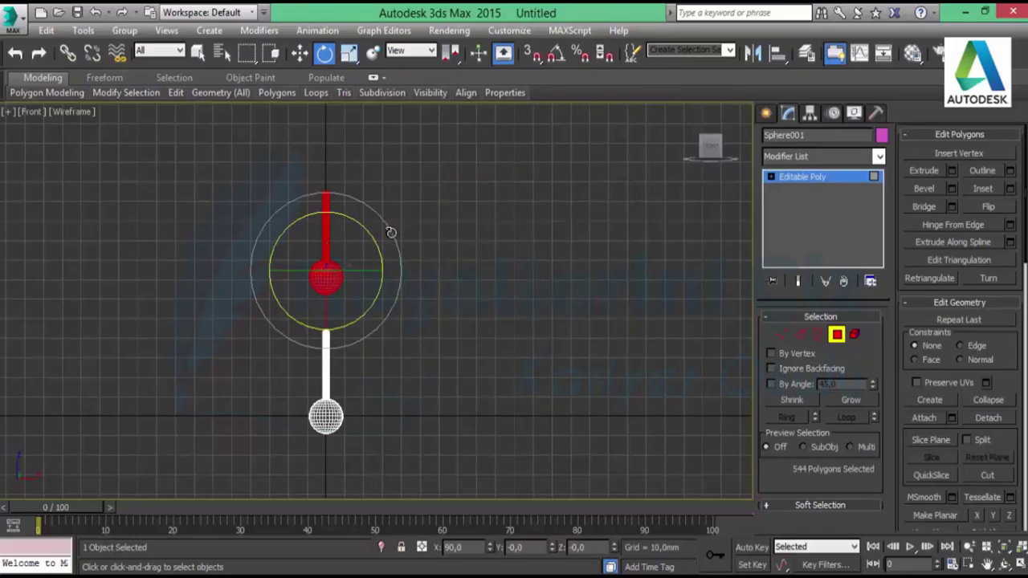
left_click_drag(392, 232, 396, 238)
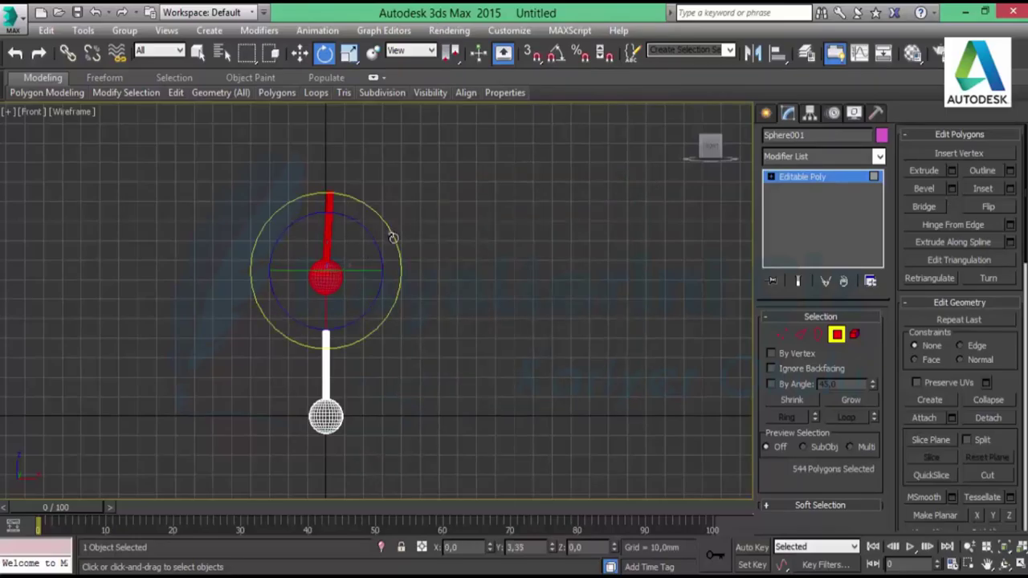
key("ctrl+z")
left_click(557, 55)
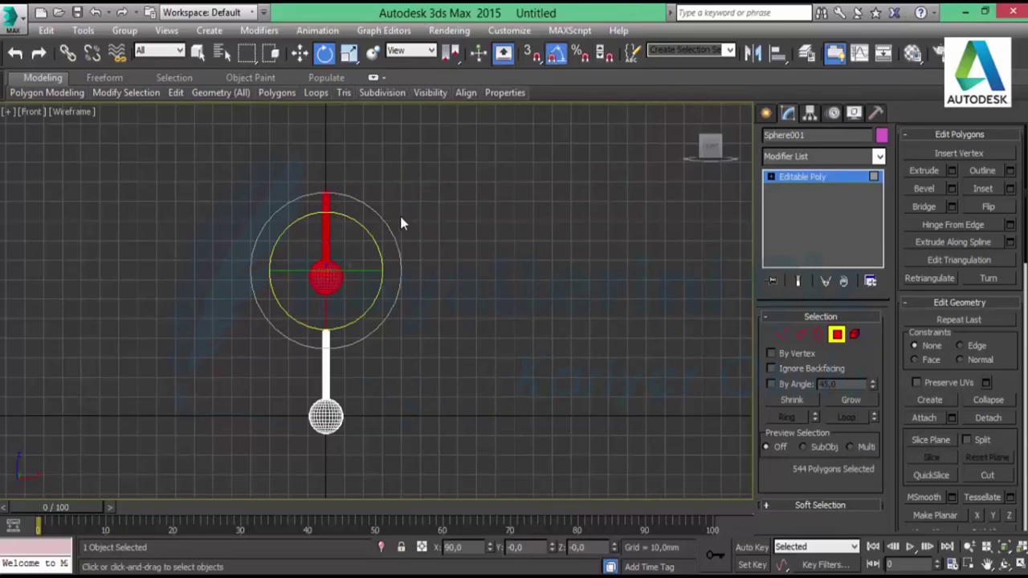
left_click_drag(384, 218, 388, 237)
scroll(330, 342, "up", 3)
scroll(331, 343, "up", 2)
scroll(369, 322, "down", 1)
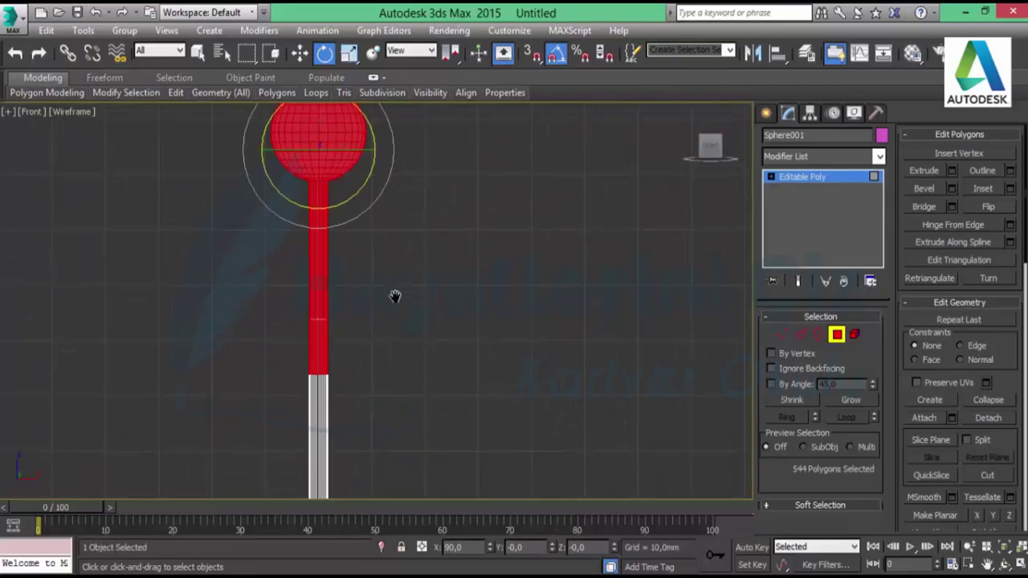
scroll(398, 333, "down", 1)
Move the top sphere and upper stick polygons up along Y to leave a gap, then exit Polygon mode.
key("w")
scroll(386, 338, "down", 1)
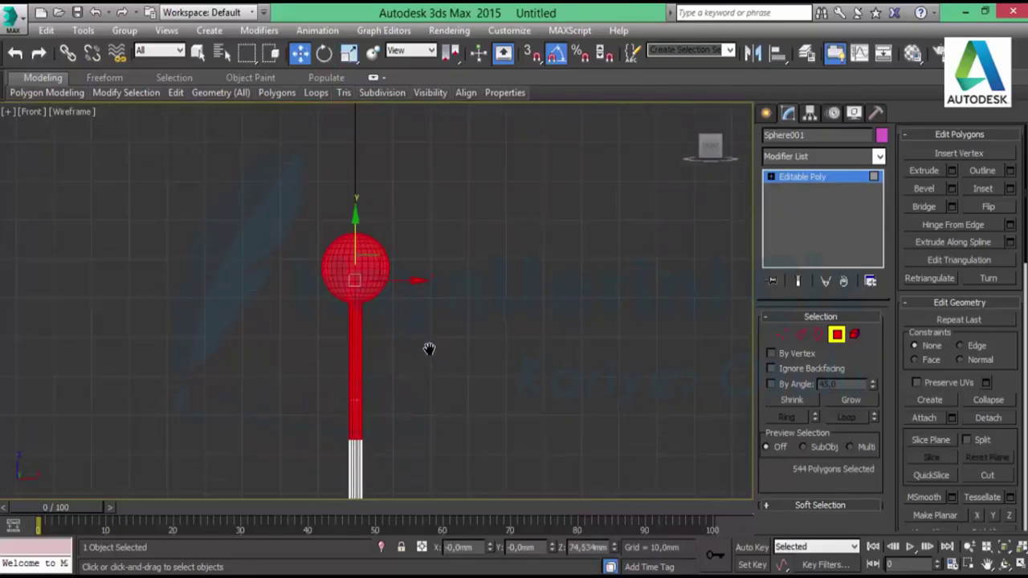
scroll(427, 346, "down", 1)
scroll(471, 359, "up", 1)
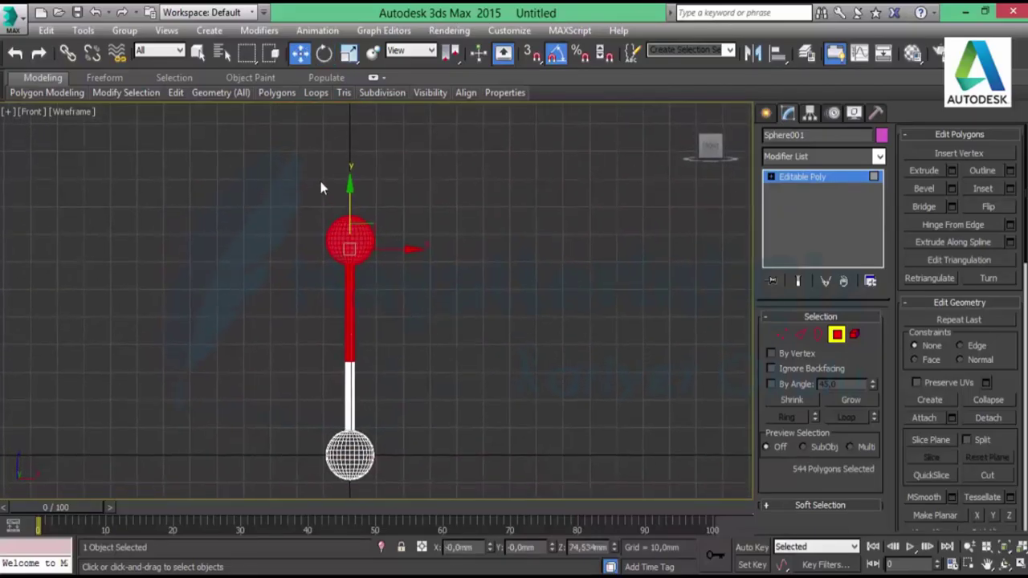
left_click_drag(350, 198, 351, 169)
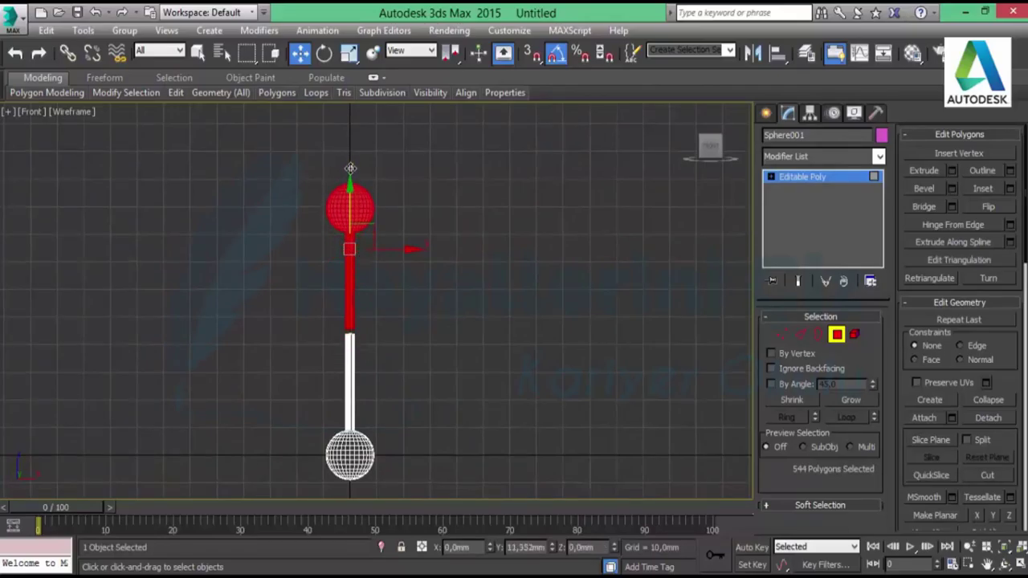
scroll(351, 278, "up", 1)
scroll(351, 278, "up", 2)
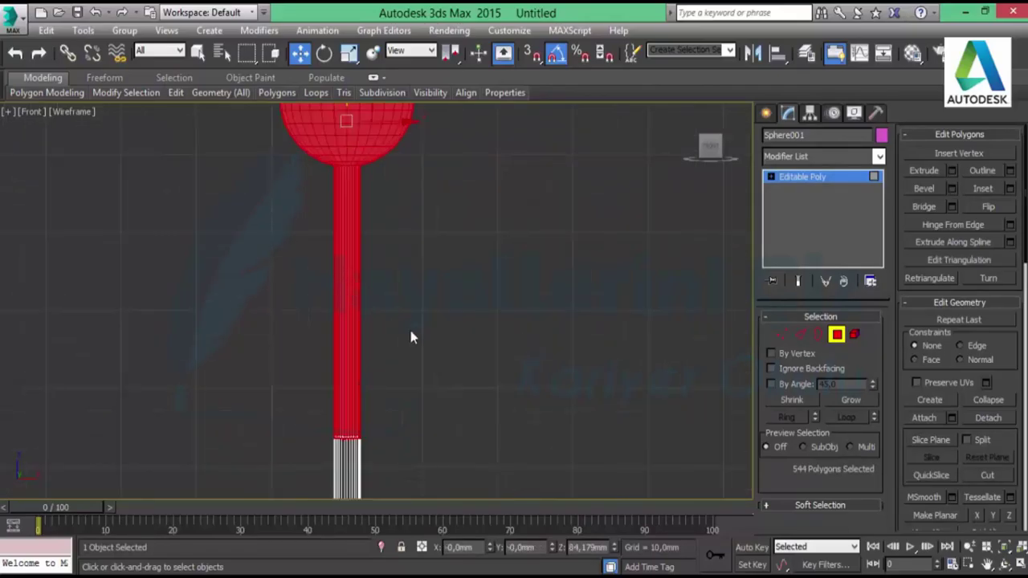
scroll(372, 439, "up", 2)
scroll(394, 354, "down", 2)
scroll(422, 266, "down", 2)
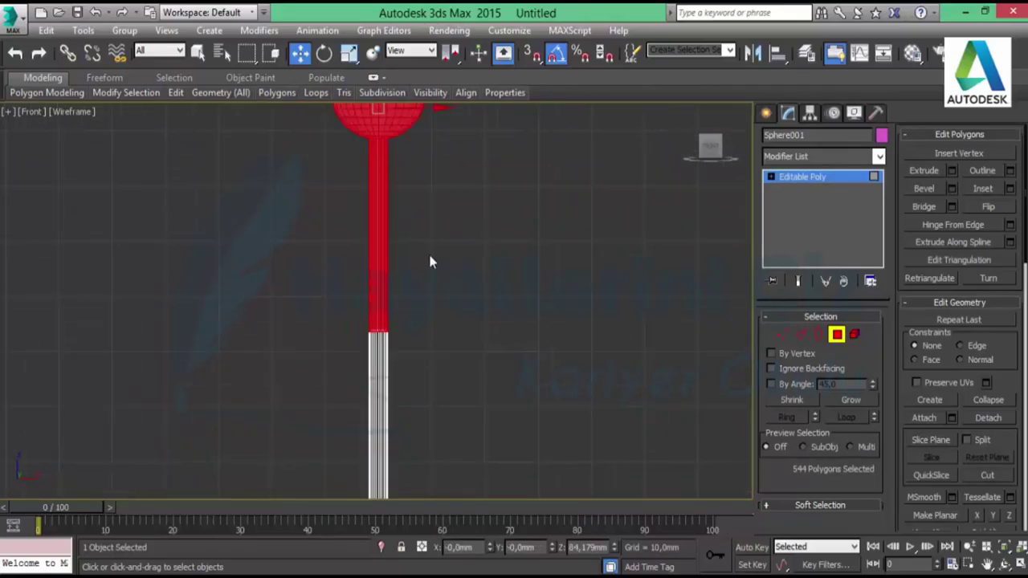
middle_click_drag(429, 251, 439, 309)
scroll(440, 311, "down", 1)
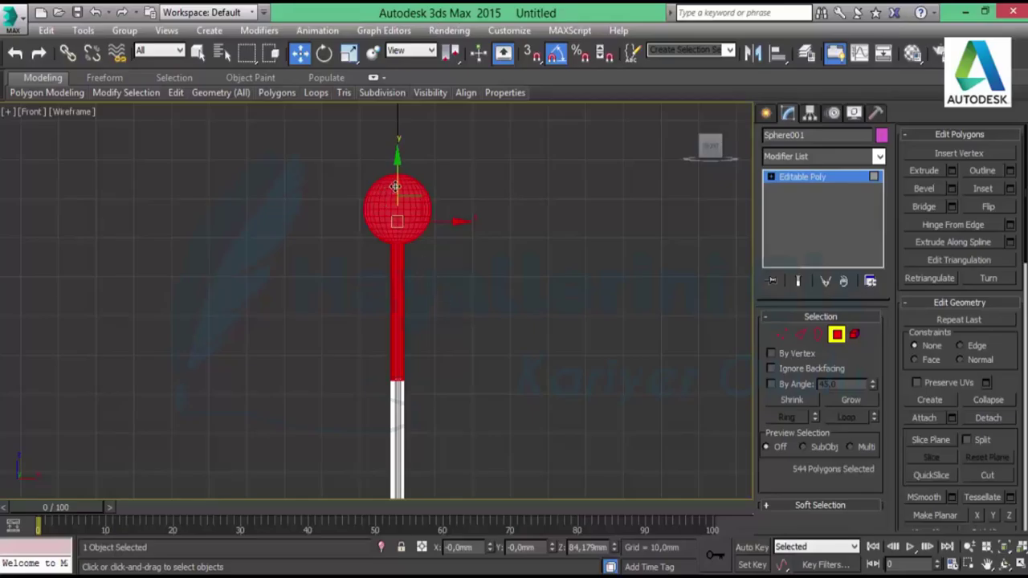
left_click_drag(401, 184, 404, 149)
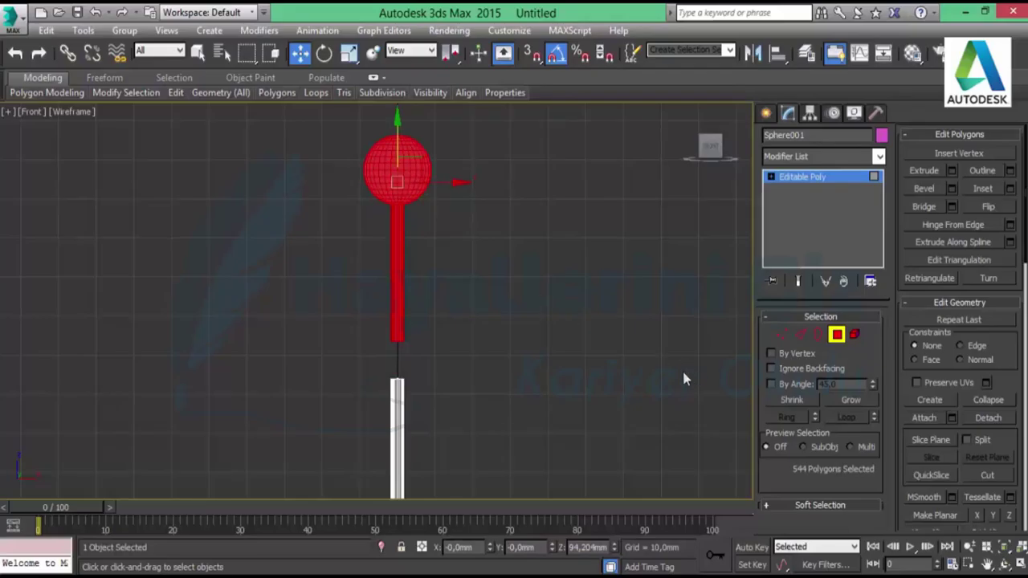
left_click(835, 334)
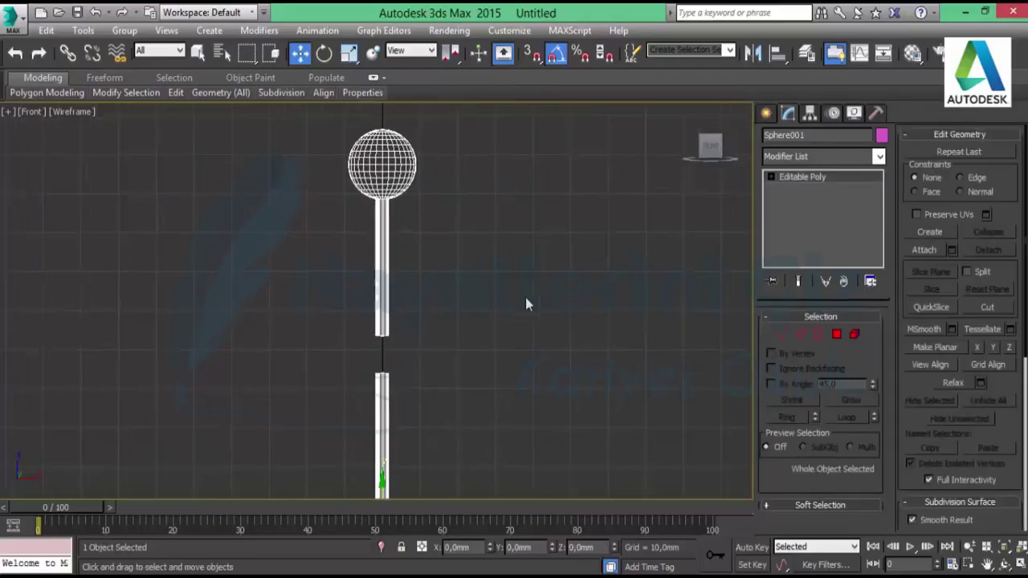
Centre Sphere001's pivot on the object with Affect Pivot Only in the Hierarchy panel.
scroll(526, 297, "down", 4)
middle_click_drag(520, 306, 537, 315)
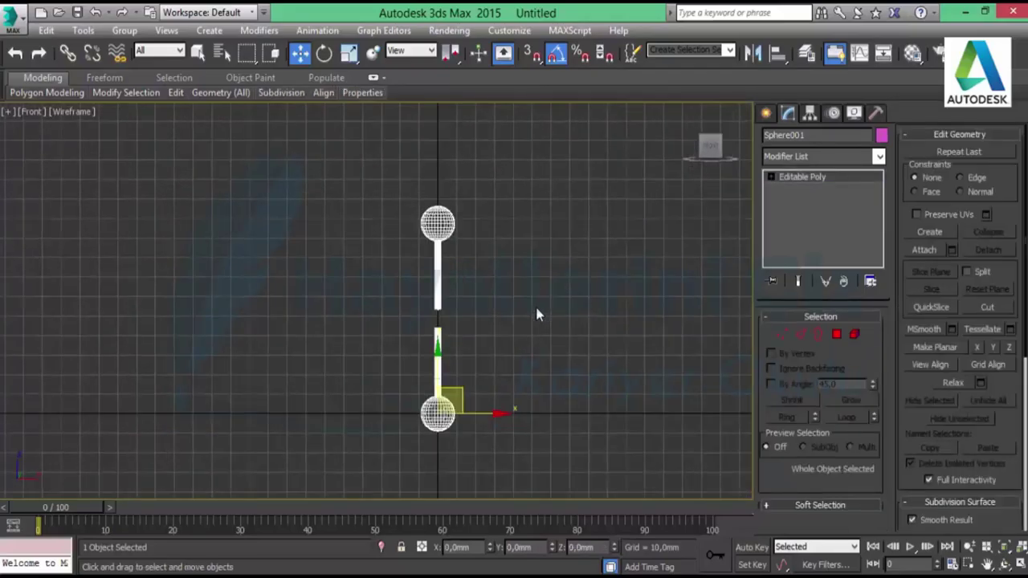
middle_click_drag(508, 358, 416, 353)
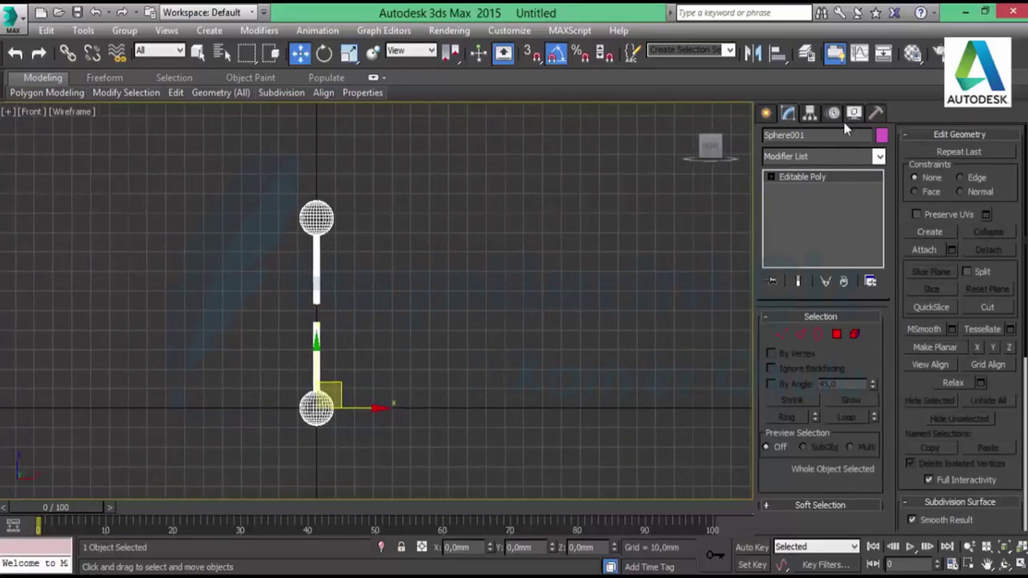
left_click(810, 116)
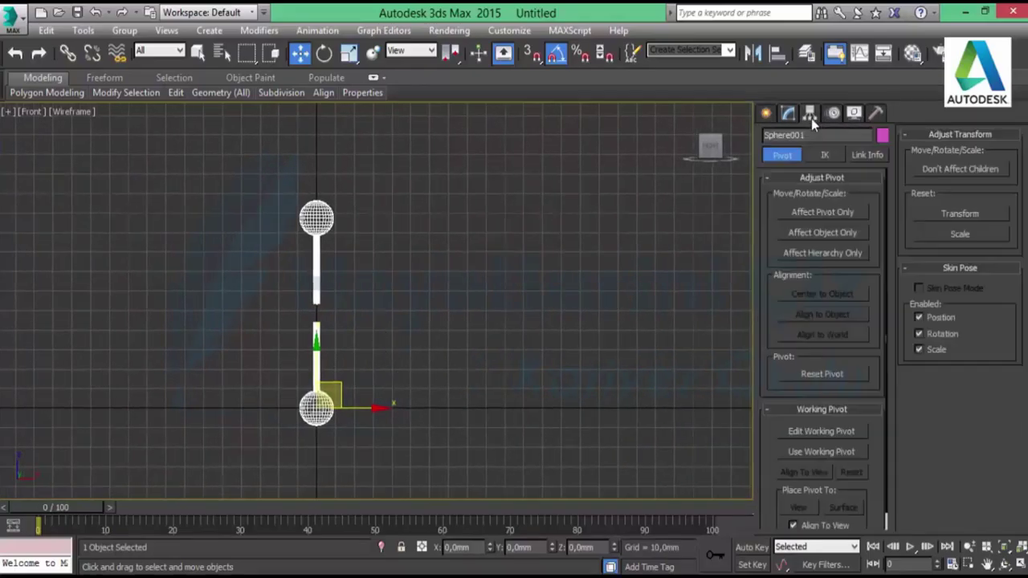
left_click(831, 214)
left_click(836, 294)
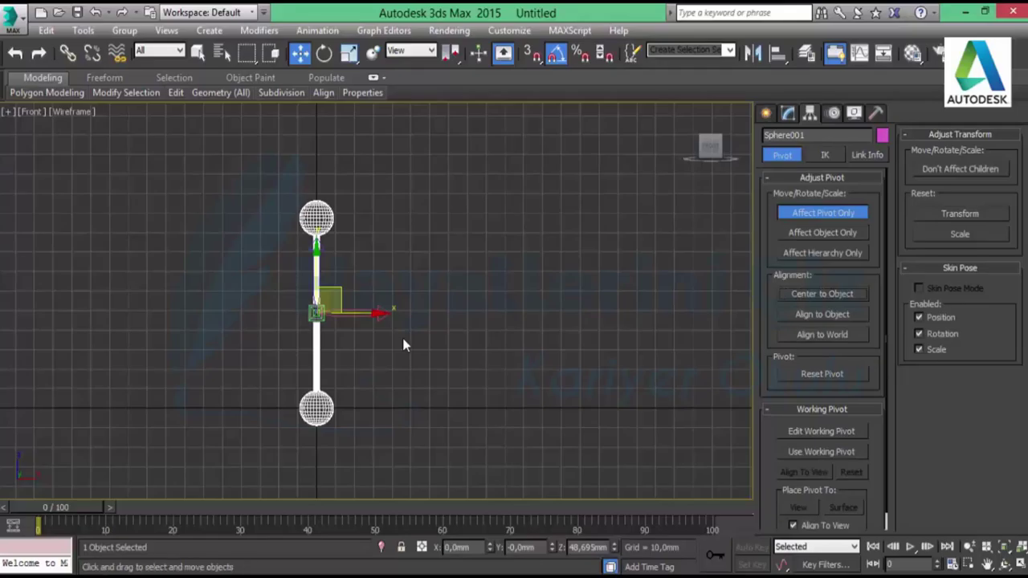
left_click(802, 213)
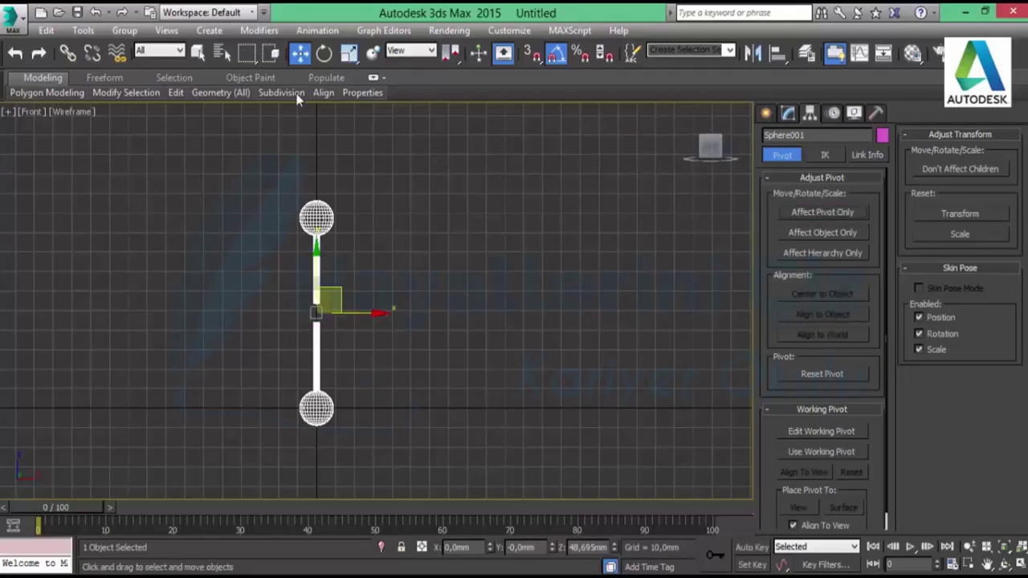
Hide the viewport grid and open Tools > Array with live preview turned on.
middle_click_drag(523, 236, 333, 248)
scroll(331, 247, "down", 2)
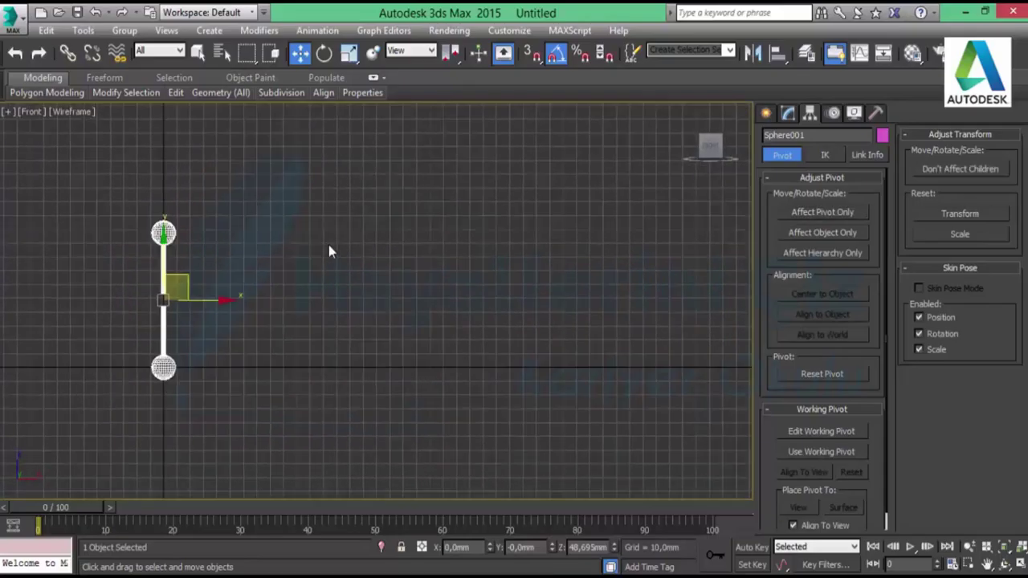
scroll(338, 249, "down", 3)
key("g")
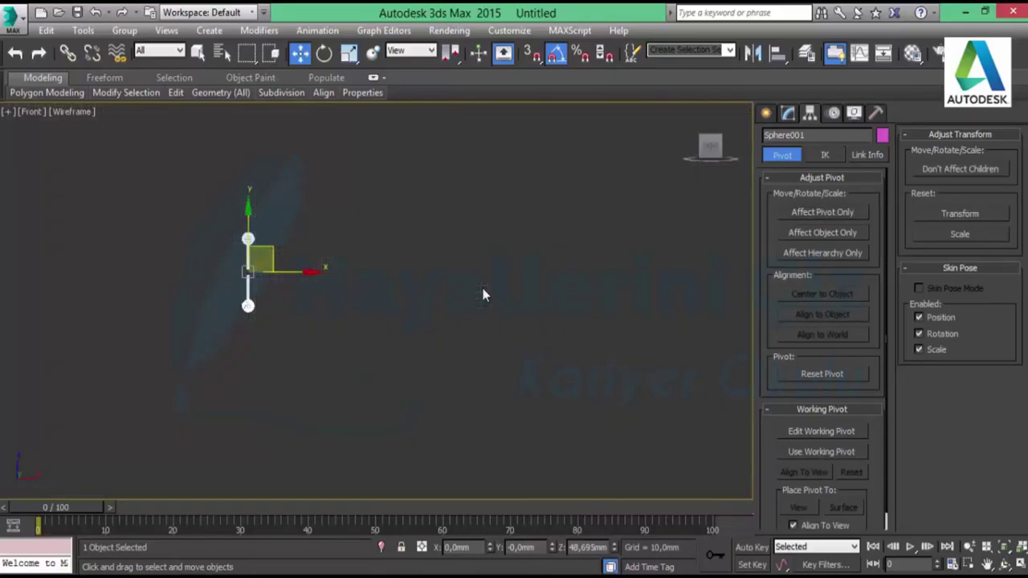
middle_click_drag(406, 260, 259, 295)
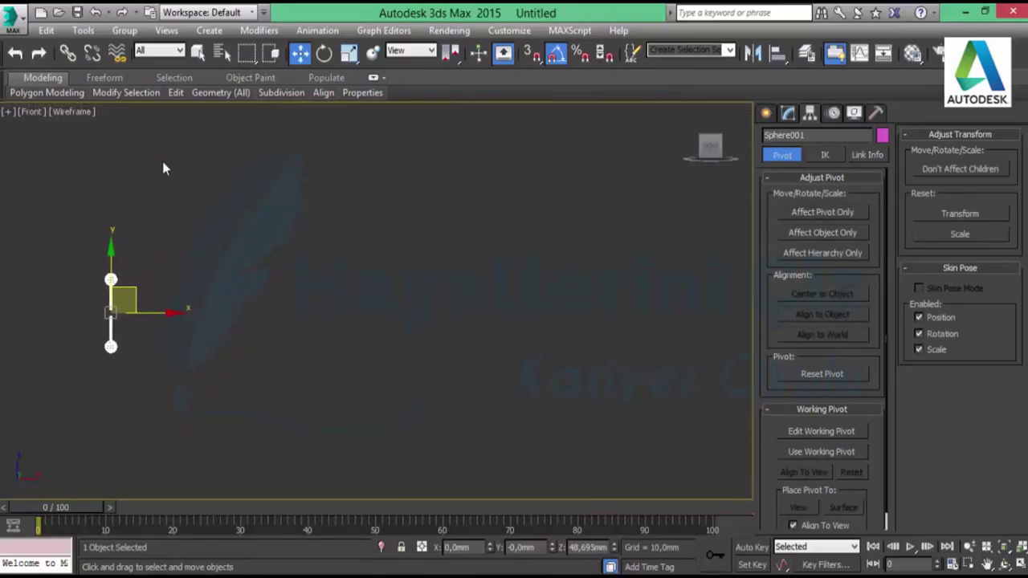
left_click(83, 30)
left_click(142, 309)
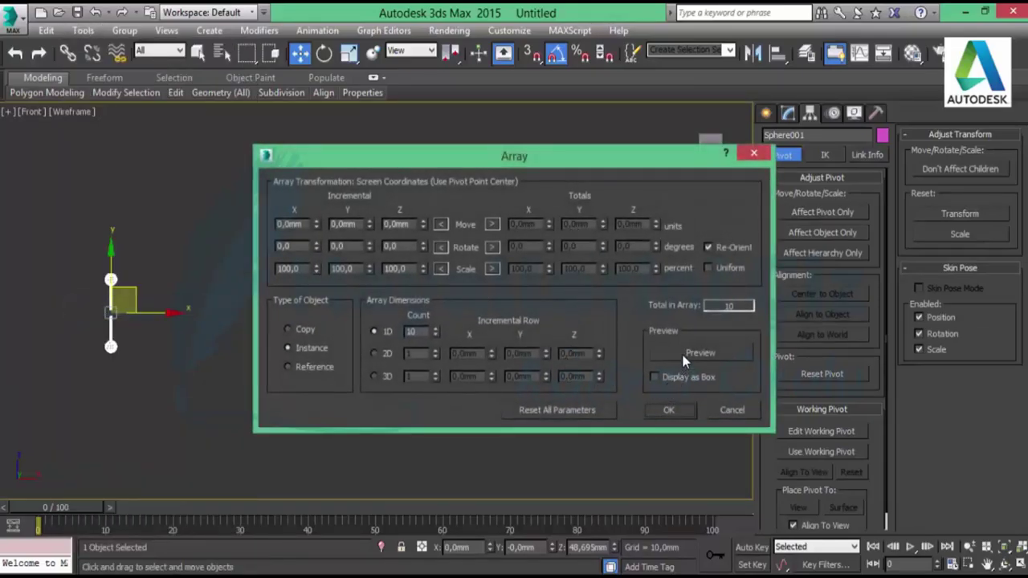
left_click(684, 356)
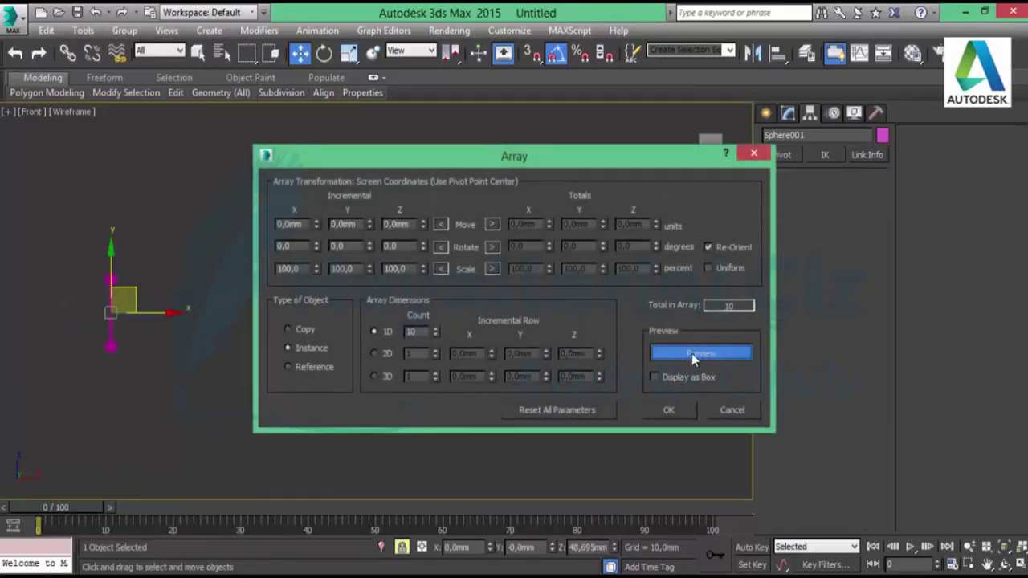
left_click_drag(426, 152, 556, 168)
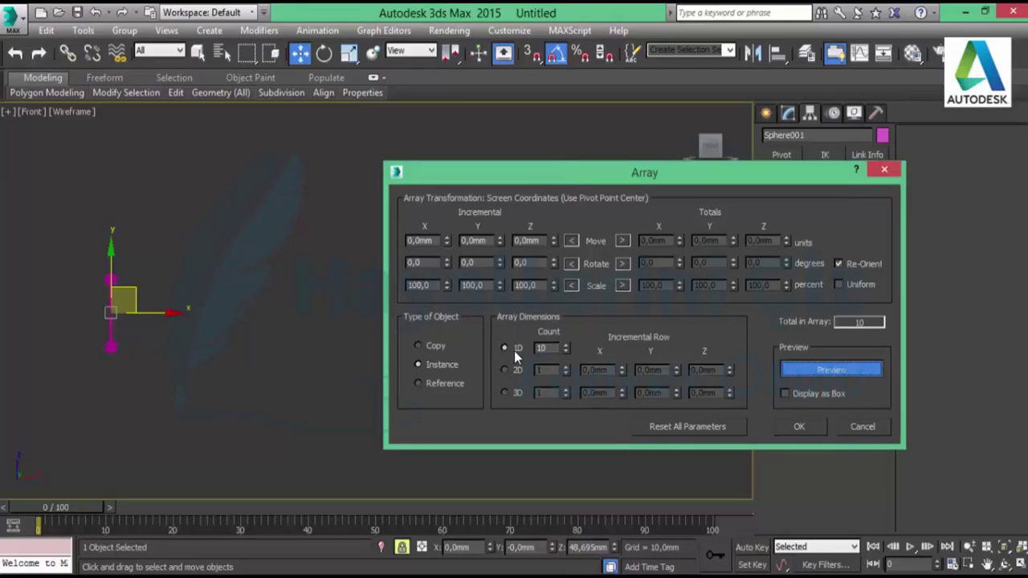
Array the rung into 50 instances, each moved 22 mm in X and rotated 8°.
double_click(554, 348)
type("50")
double_click(421, 241)
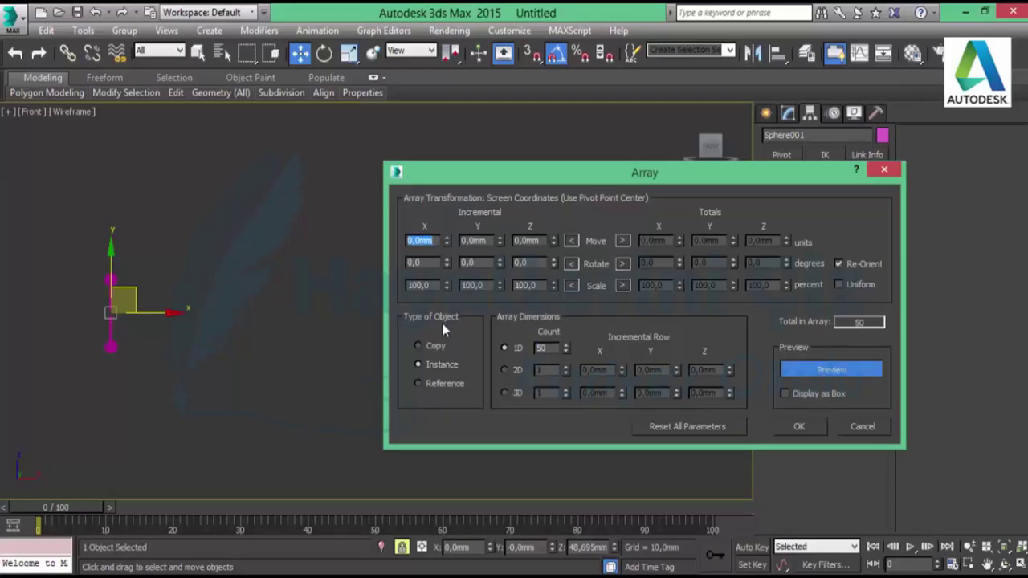
type("22")
left_click(418, 257)
type("8")
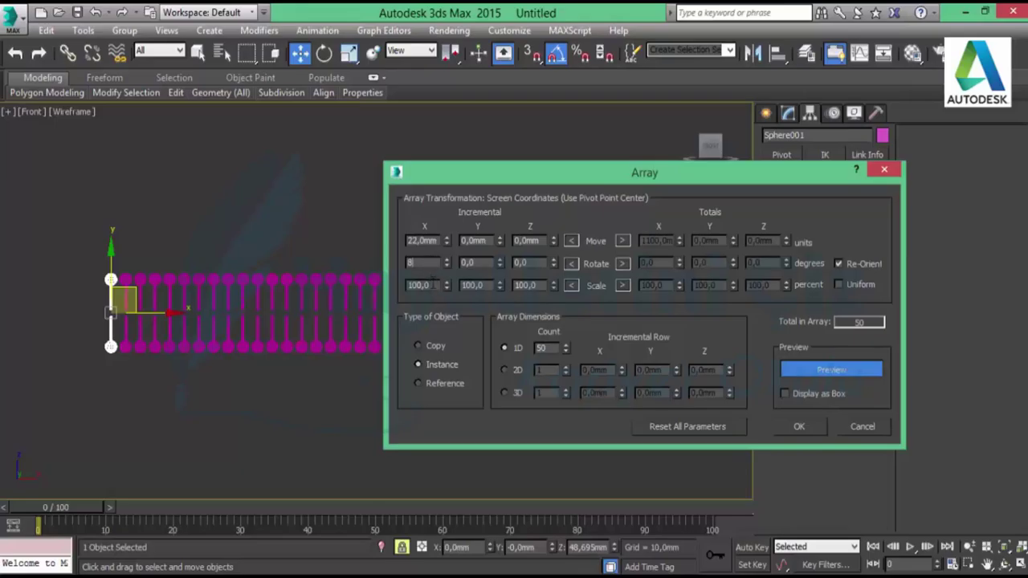
key("Return")
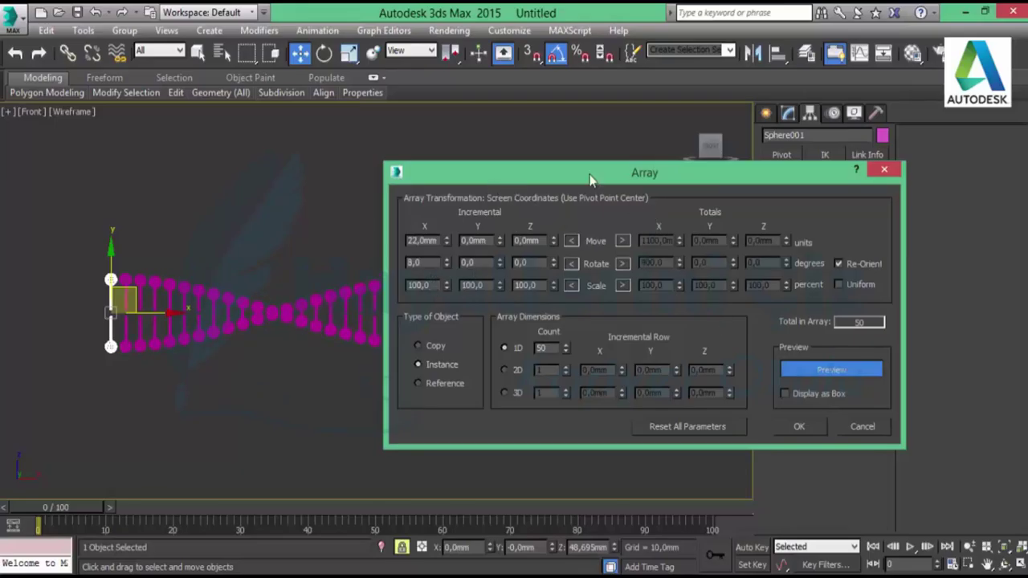
mouse_move(595, 180)
left_mouse_down()
mouse_move(745, 494)
mouse_move(689, 495)
left_mouse_up()
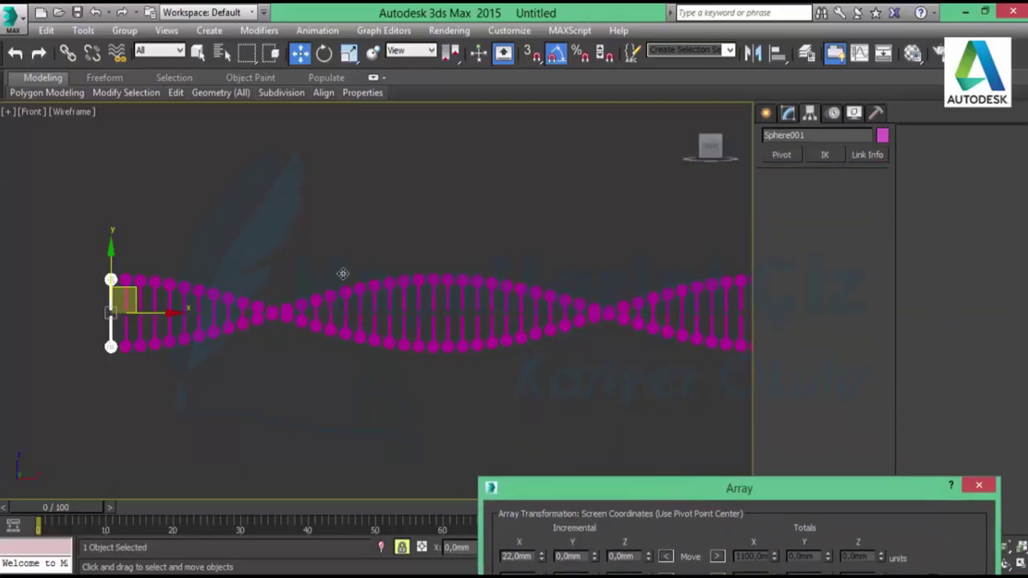
left_click_drag(699, 490, 475, 206)
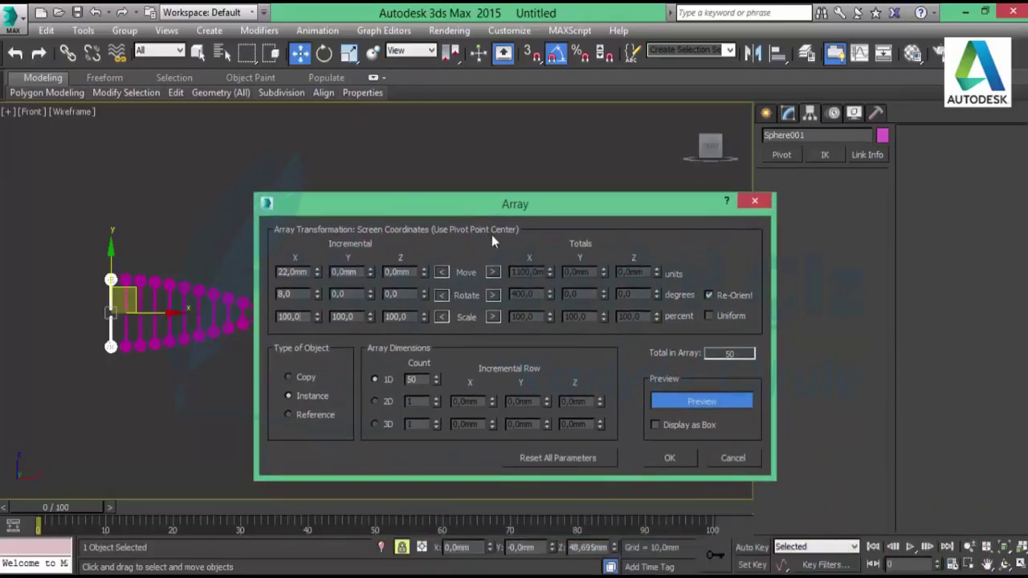
left_click(660, 456)
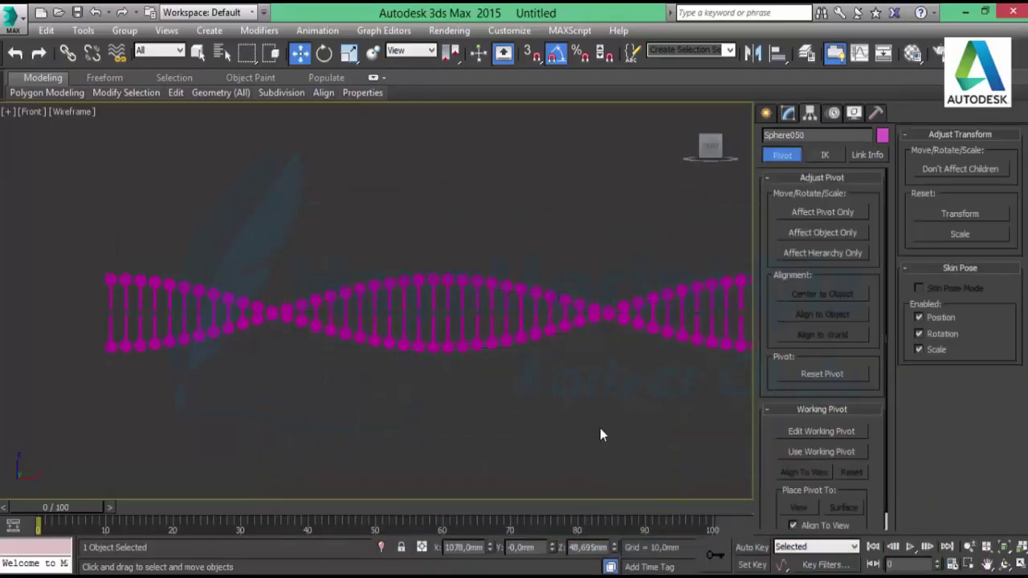
Maximize the Perspective view, zoom extents, and orbit to a low side angle showing the helix as an arch.
left_click(602, 419)
mouse_move(535, 406)
middle_mouse_down()
mouse_move(495, 392)
mouse_move(500, 352)
middle_mouse_up()
scroll(471, 399, "down", 2)
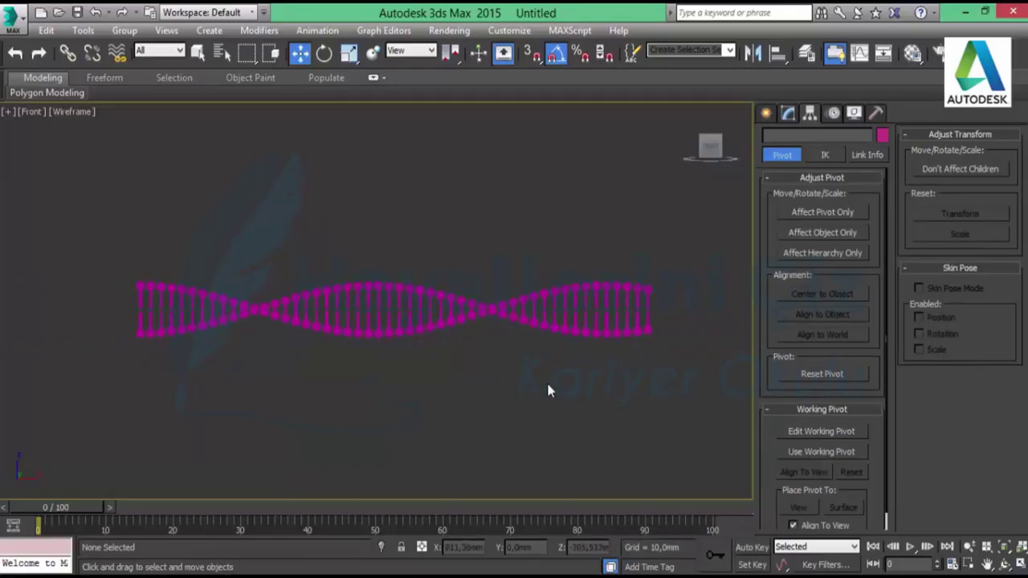
left_click(1005, 565)
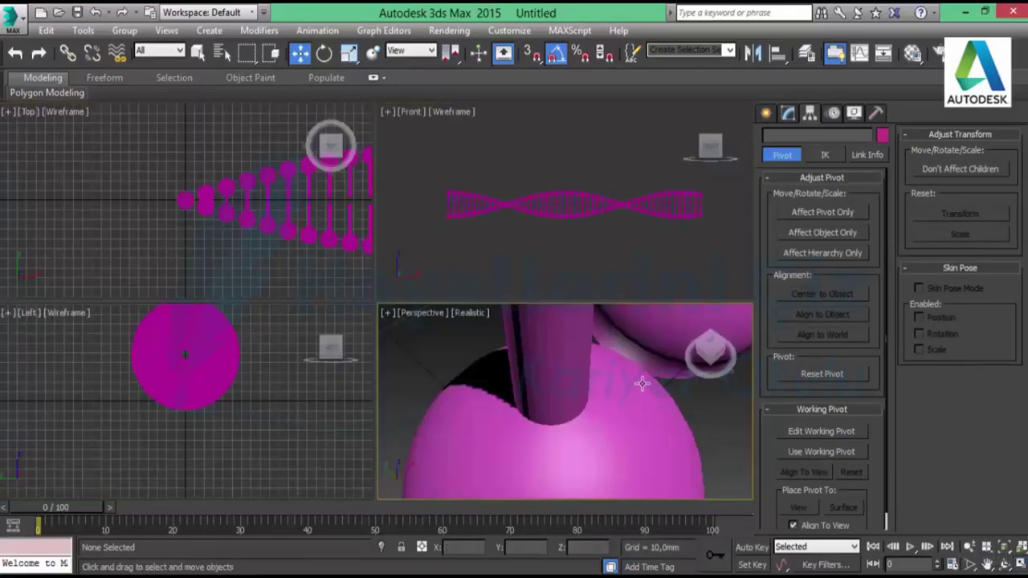
scroll(641, 380, "down", 5)
scroll(662, 383, "down", 2)
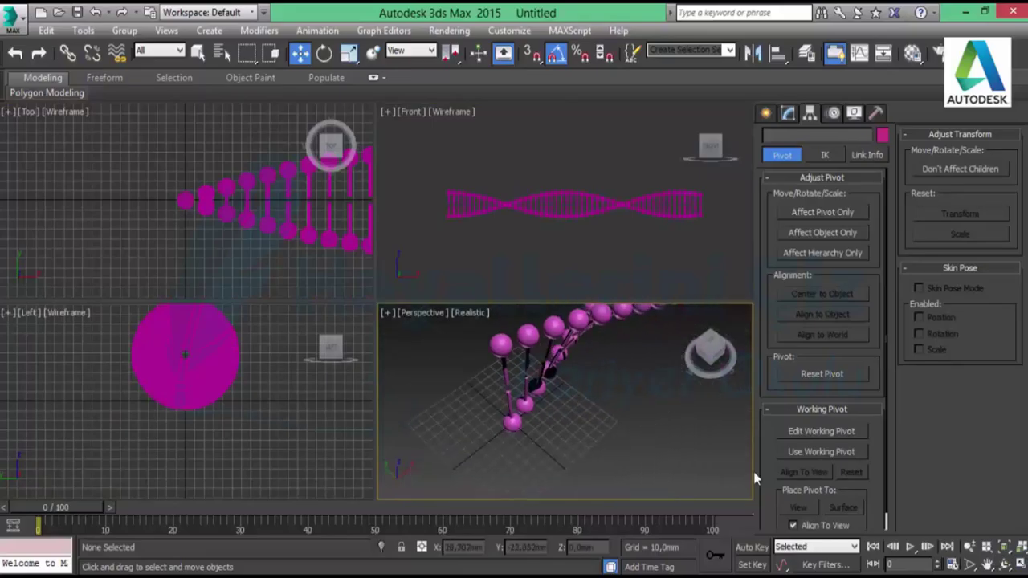
left_click(1005, 565)
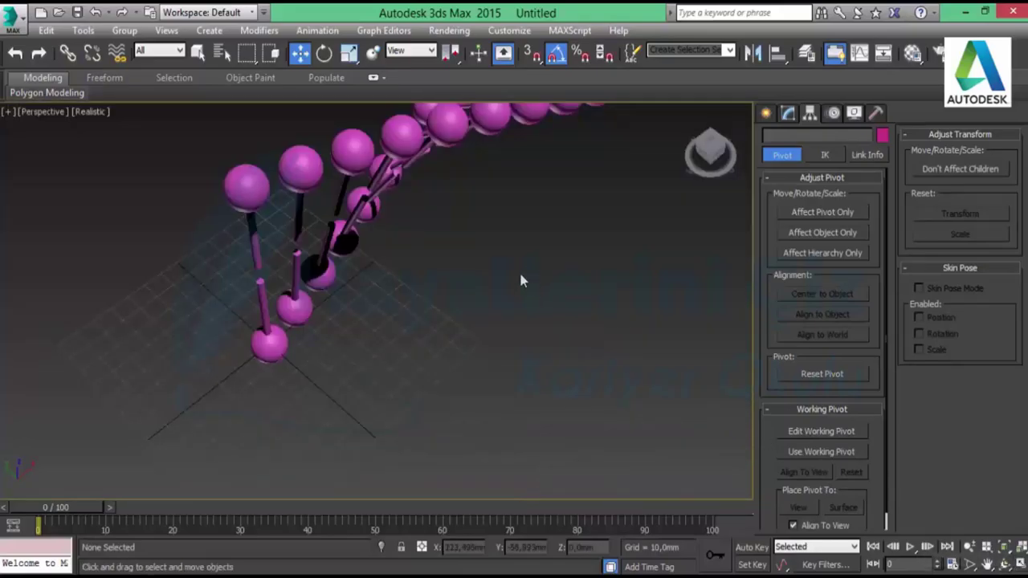
scroll(482, 297, "up", 2)
scroll(447, 248, "down", 3)
scroll(468, 259, "down", 3)
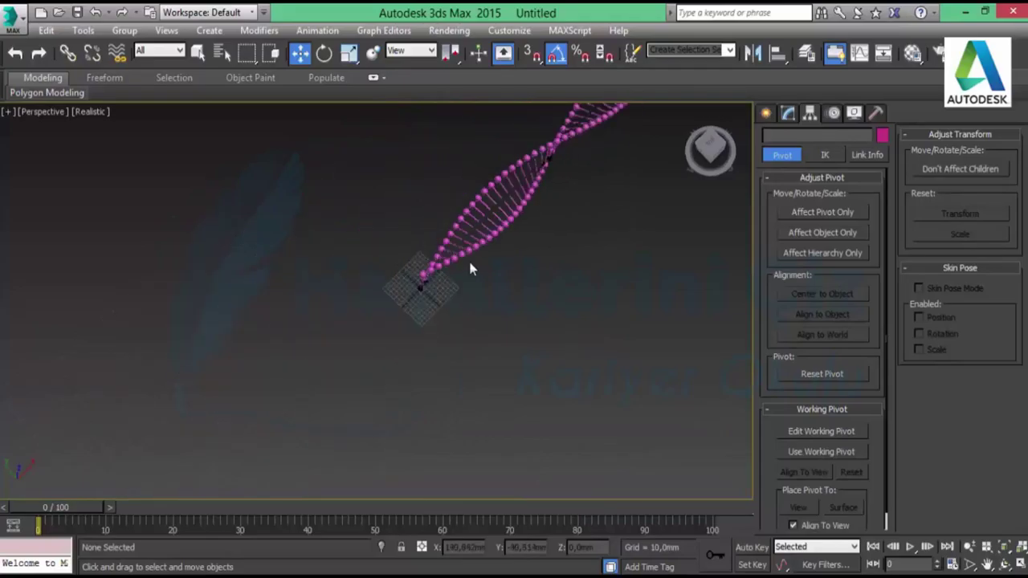
key("z")
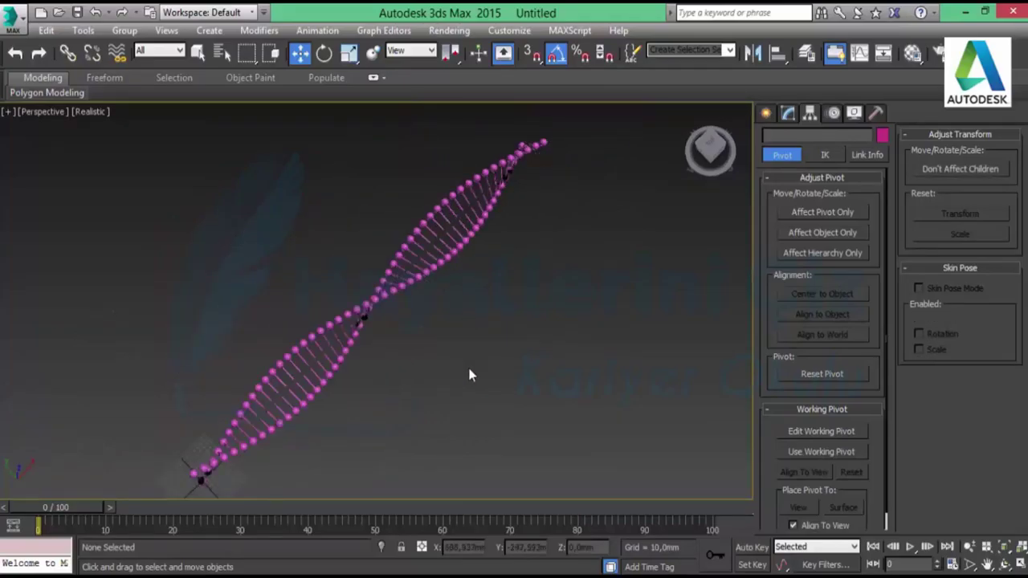
mouse_move(380, 374)
middle_mouse_down("alt")
mouse_move(400, 319)
mouse_move(482, 280)
mouse_move(509, 246)
mouse_move(379, 307)
mouse_move(312, 266)
mouse_move(404, 259)
mouse_move(439, 328)
mouse_move(585, 287)
mouse_move(388, 314)
middle_mouse_up("alt")
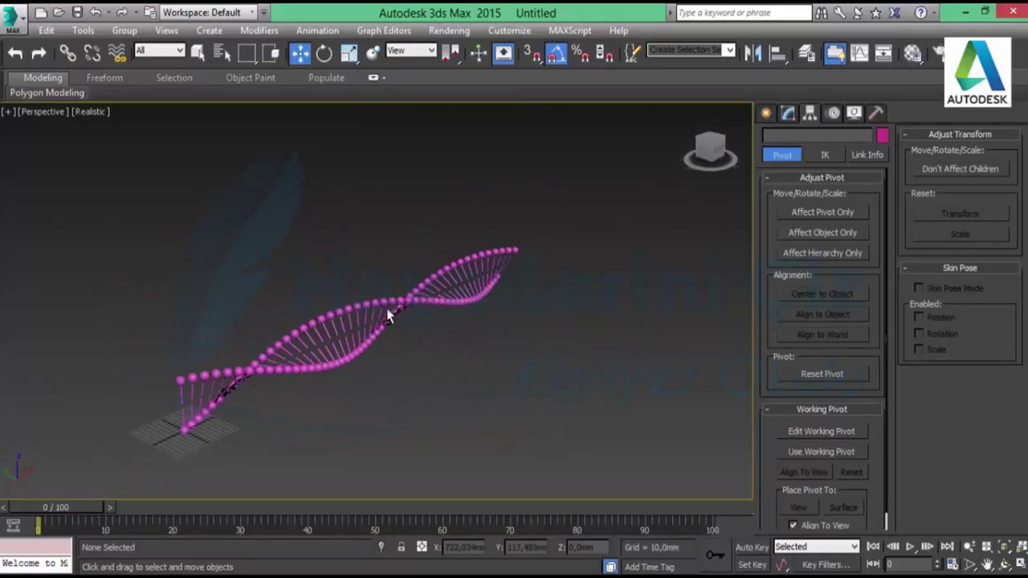
mouse_move(401, 356)
middle_mouse_down("alt")
mouse_move(413, 378)
mouse_move(464, 369)
mouse_move(461, 361)
mouse_move(392, 365)
mouse_move(415, 372)
mouse_move(414, 362)
middle_mouse_up("alt")
scroll(382, 368, "up", 2)
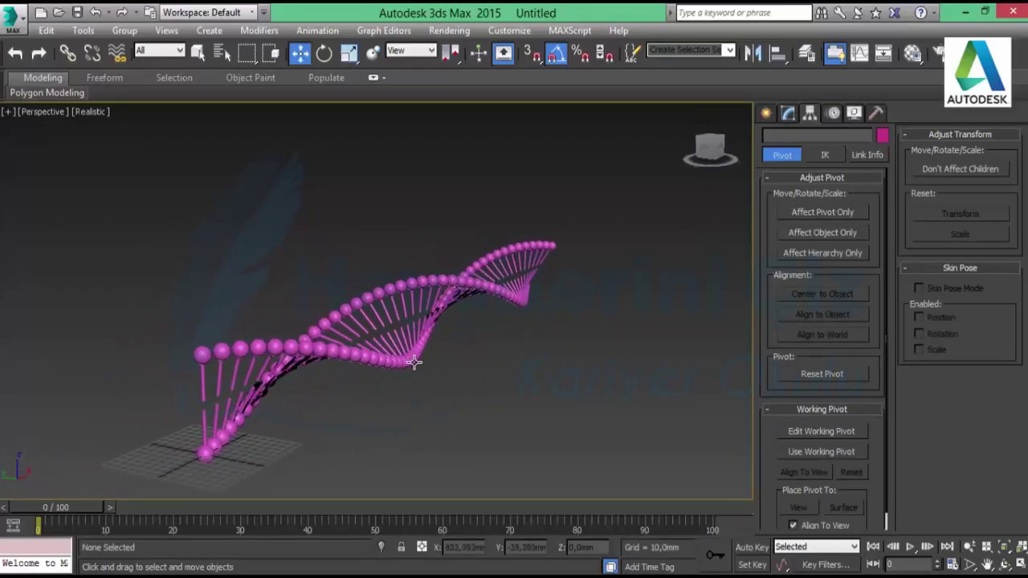
Assign NVIDIA mental ray as the production renderer in Render Setup, then close it.
left_click(449, 31)
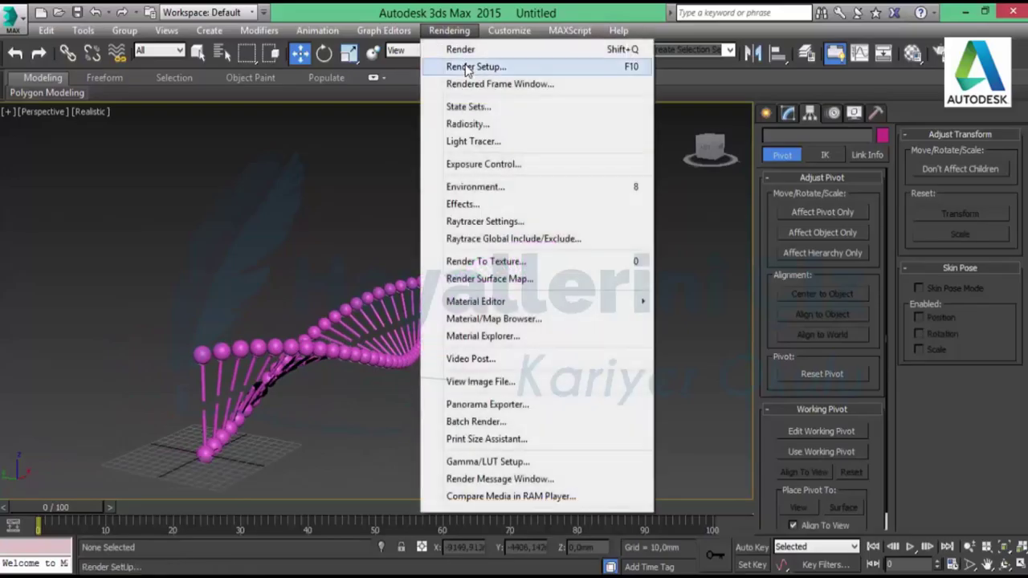
left_click(468, 70)
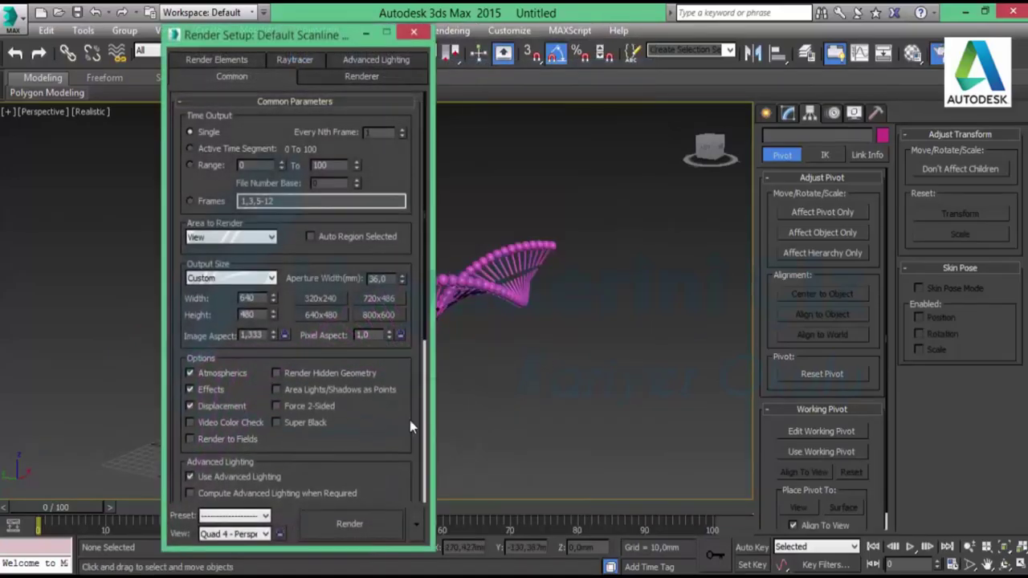
scroll(385, 434, "down", 1)
scroll(362, 453, "down", 5)
left_click(333, 495)
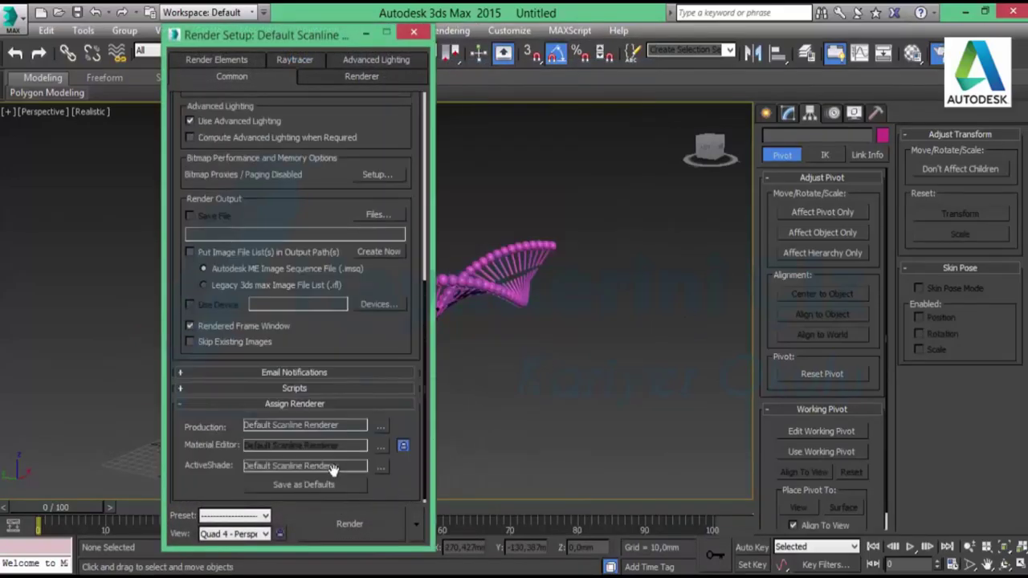
left_click(382, 426)
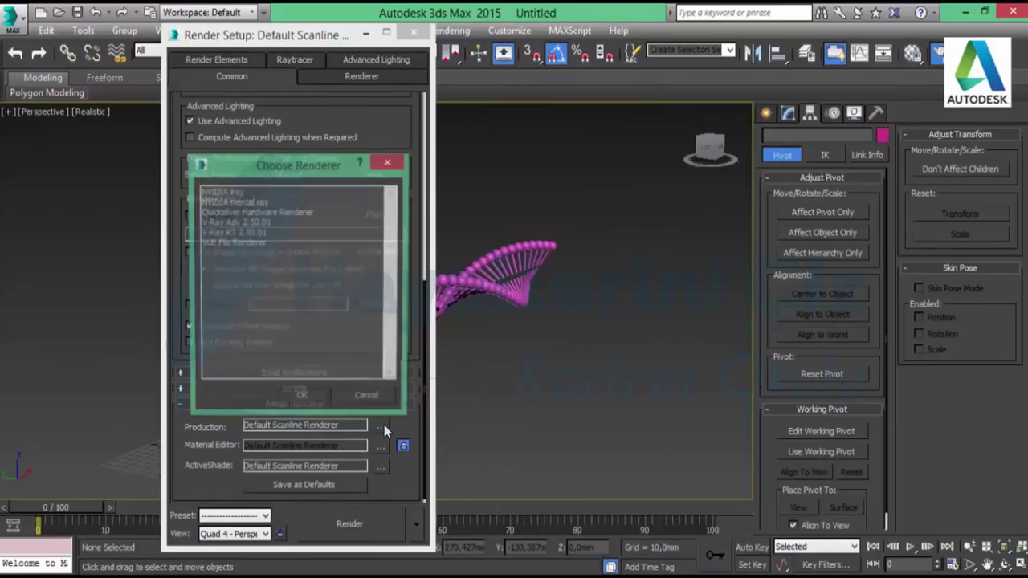
left_click(243, 202)
left_click_drag(251, 168, 535, 190)
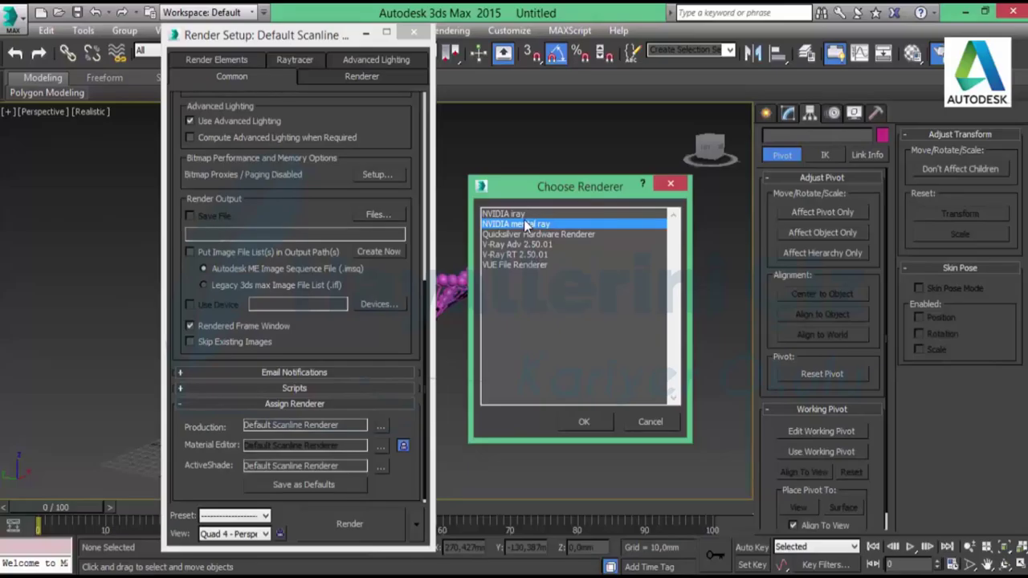
left_click(594, 422)
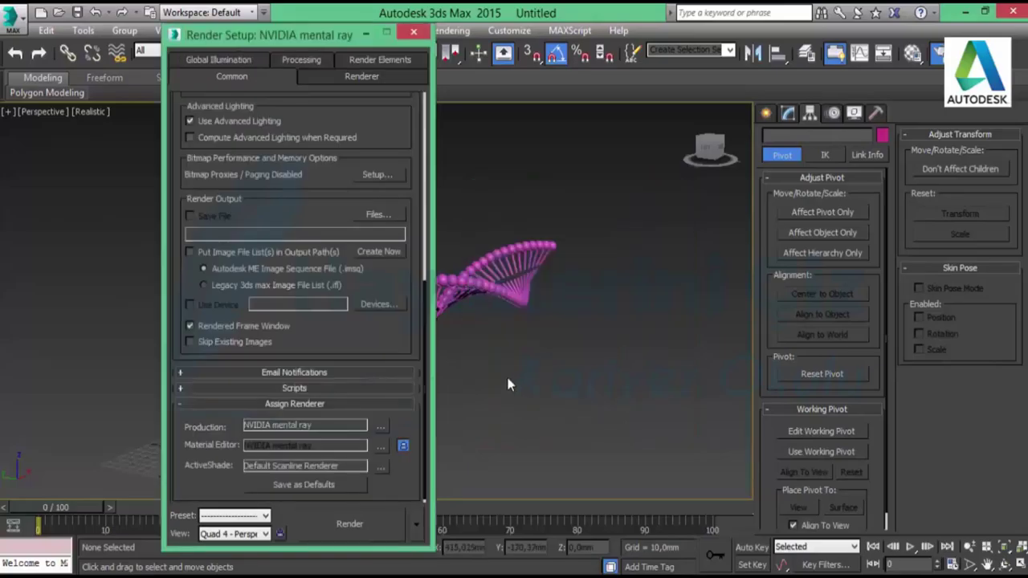
scroll(374, 151, "up", 1)
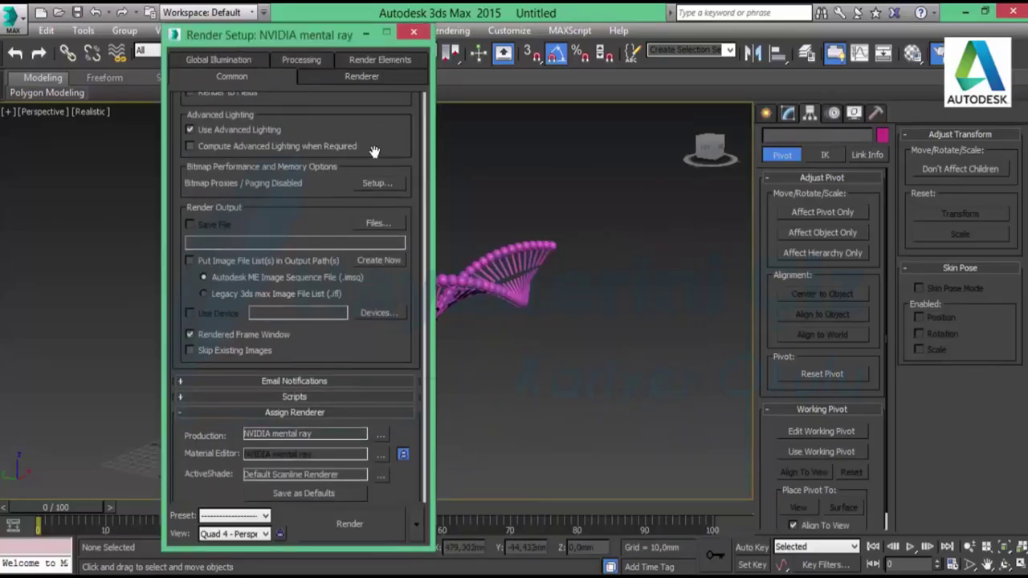
scroll(375, 151, "up", 5)
left_click(417, 32)
middle_click_drag(448, 366, 470, 366)
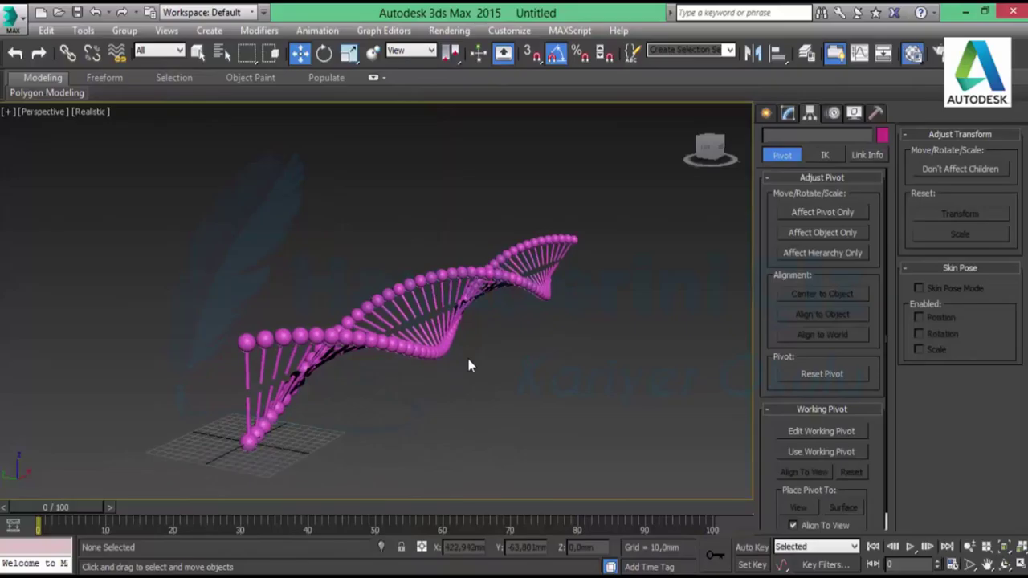
Open the Compact Material Editor with M and move it to the right side of the screen.
key("m")
left_click_drag(239, 44, 735, 60)
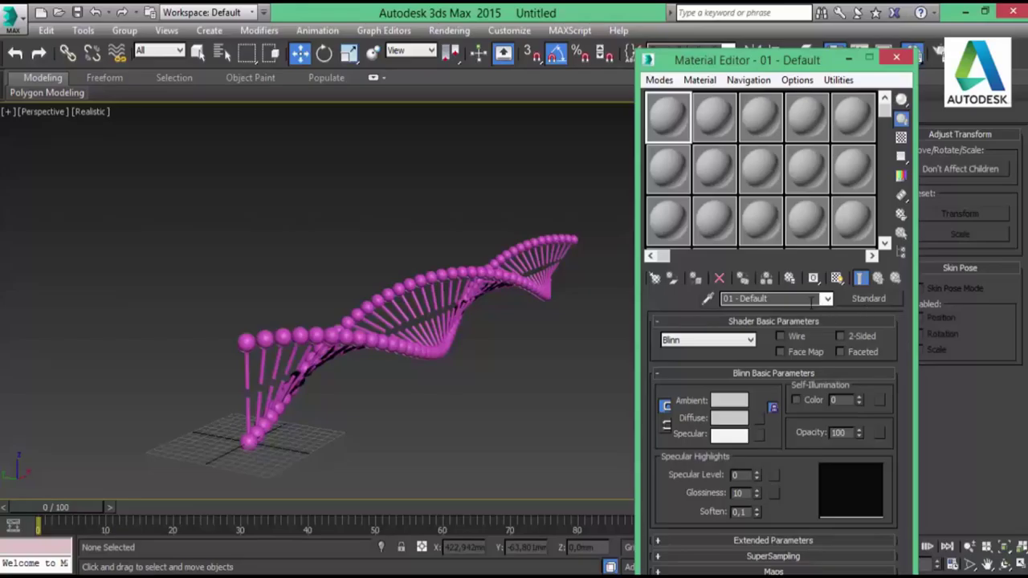
Rename the first three material slots p-krom, k-krom and hdri, then reselect p-krom.
key("BackSpace")
key("BackSpace")
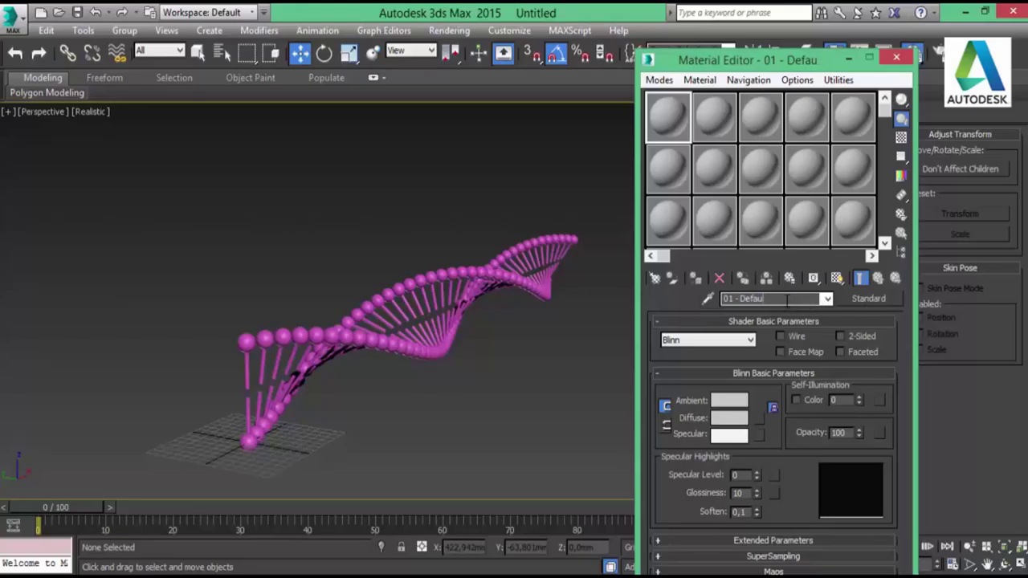
key("BackSpace")
key("BackSpace")
key("BackSpace")
key("BackSpace")
key("BackSpace")
key("BackSpace")
key("BackSpace")
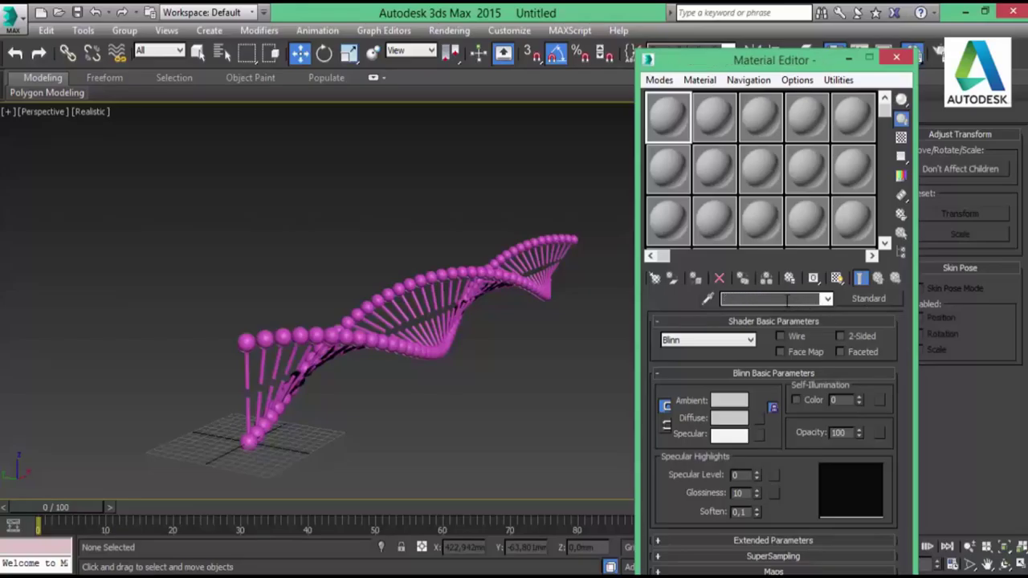
type("p.")
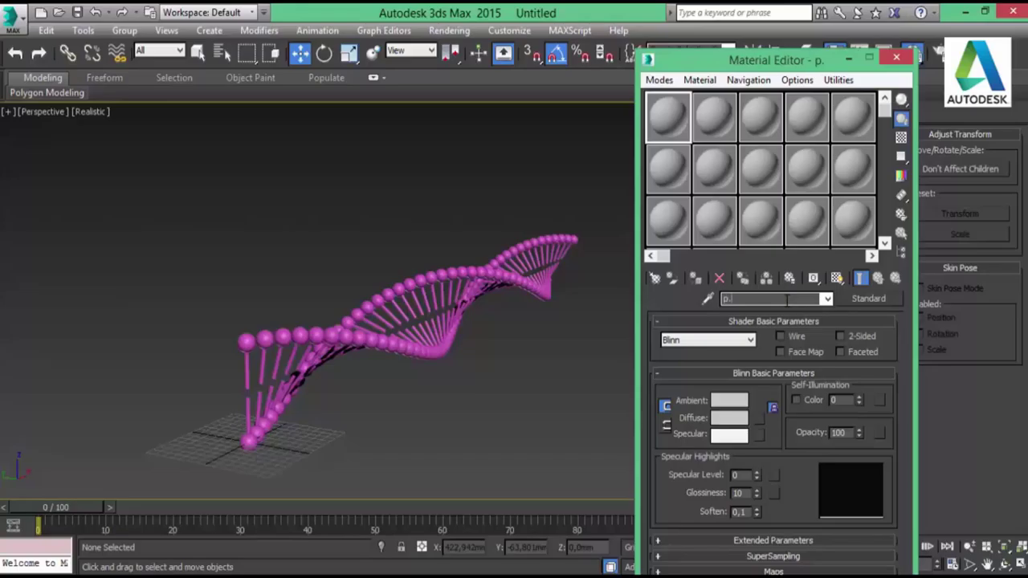
key("BackSpace")
type("-")
type("kr")
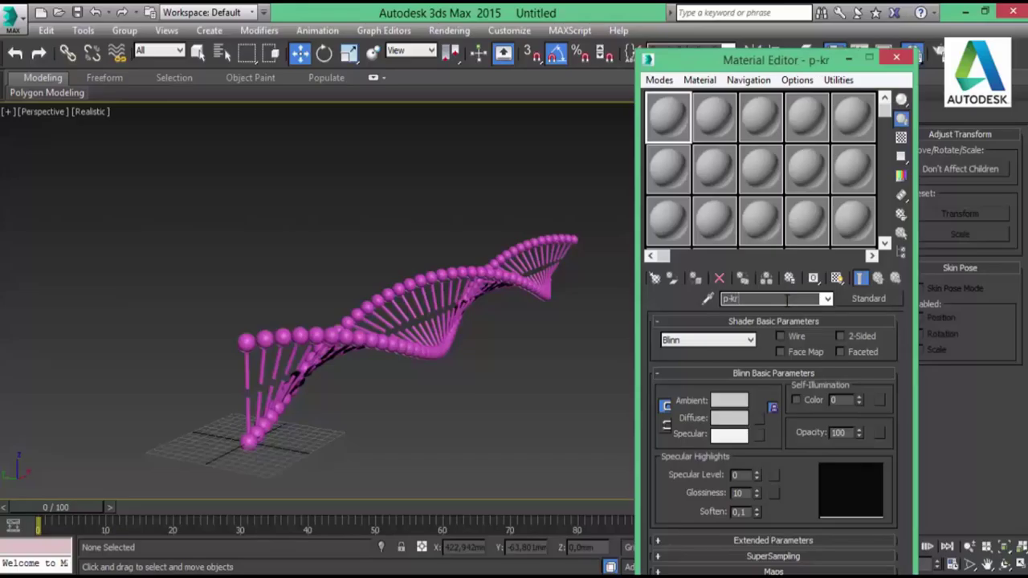
type("om")
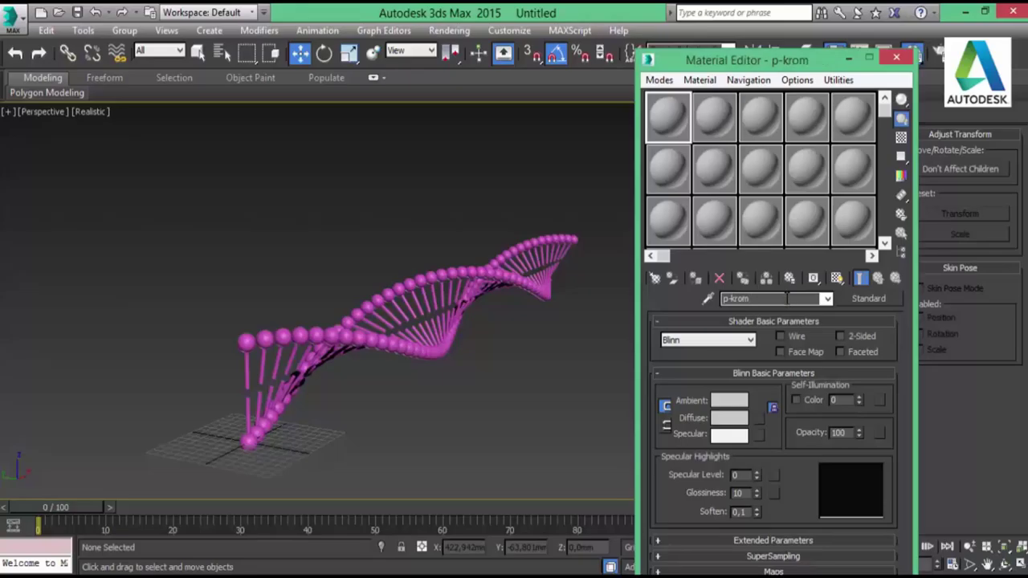
left_click(705, 106)
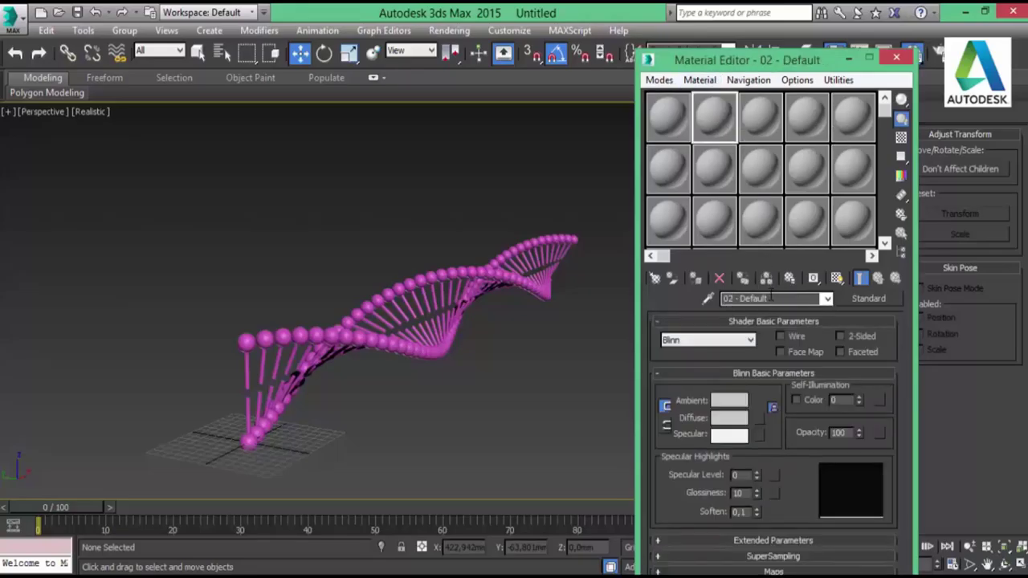
left_click_drag(786, 299, 629, 287)
type("k-")
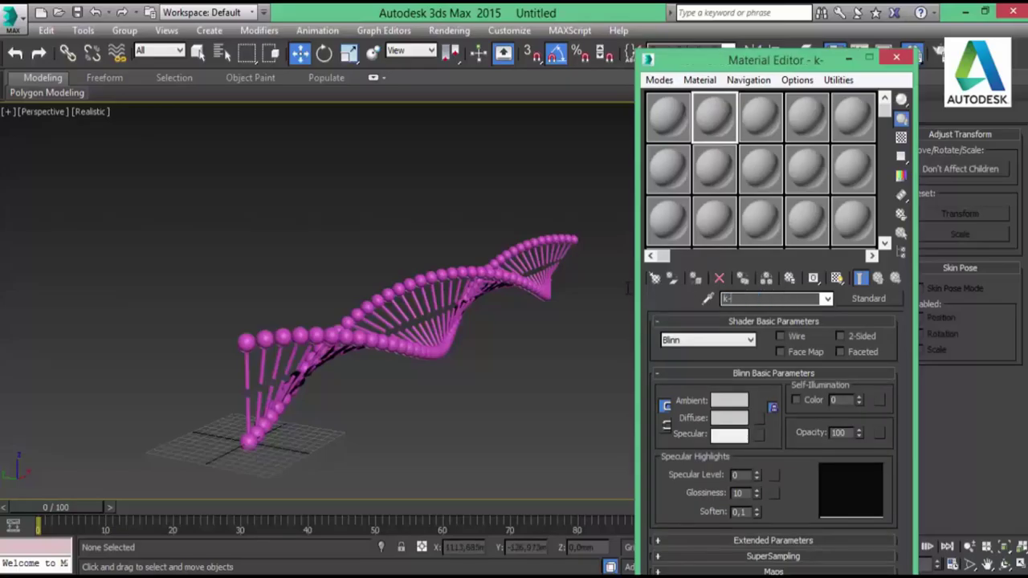
type("krom")
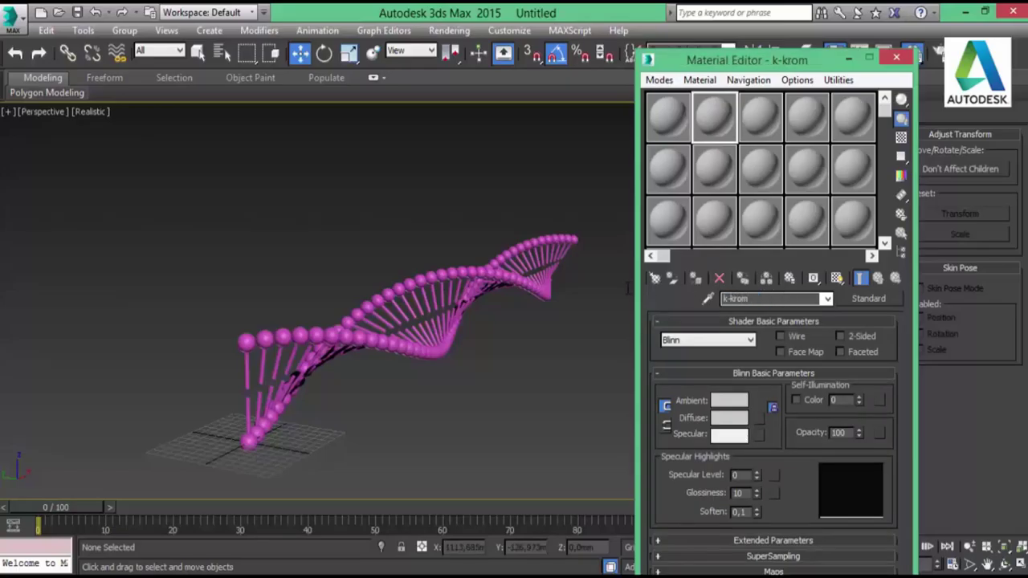
left_click(761, 116)
double_click(778, 298)
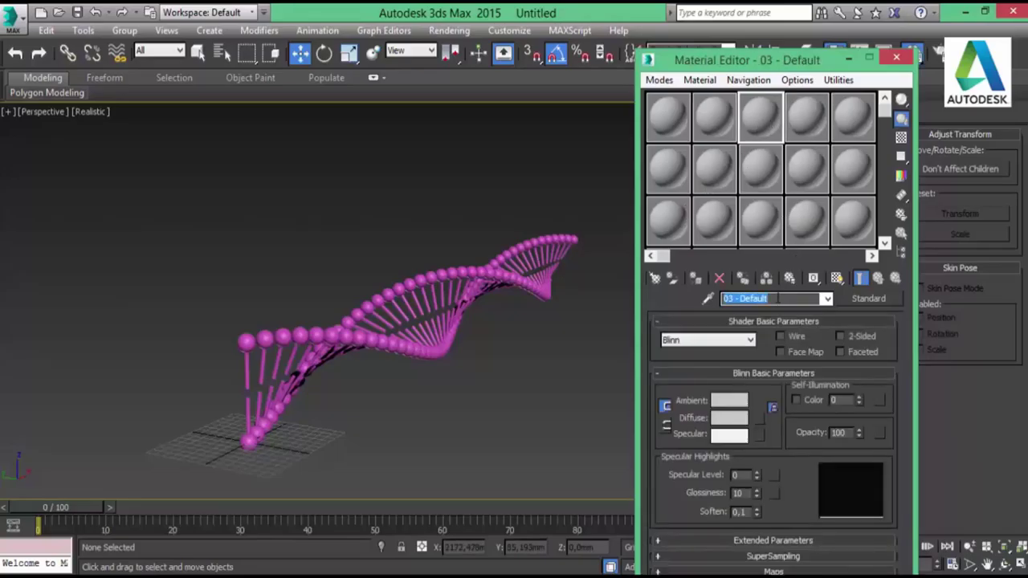
type("hdri")
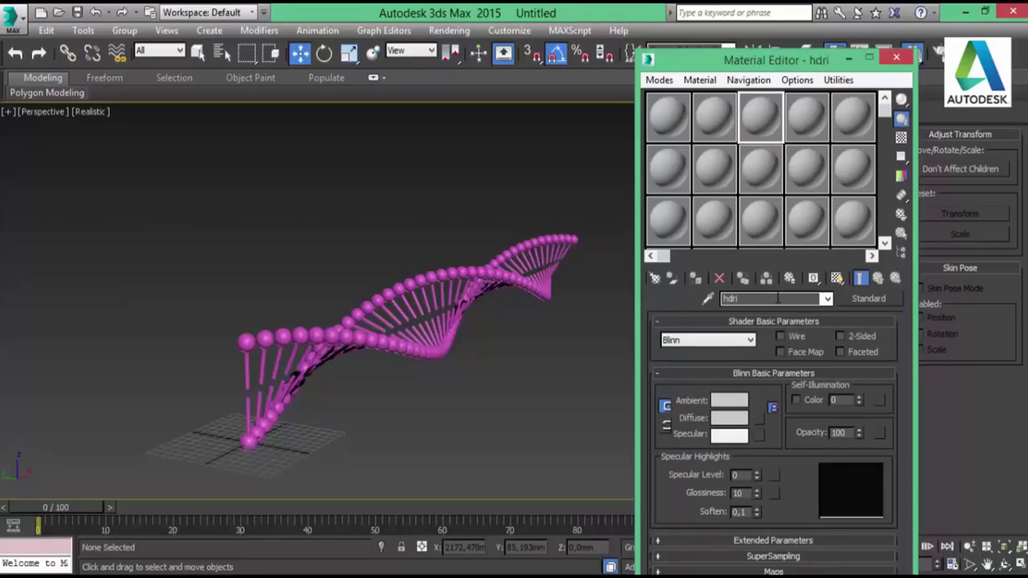
left_click(672, 127)
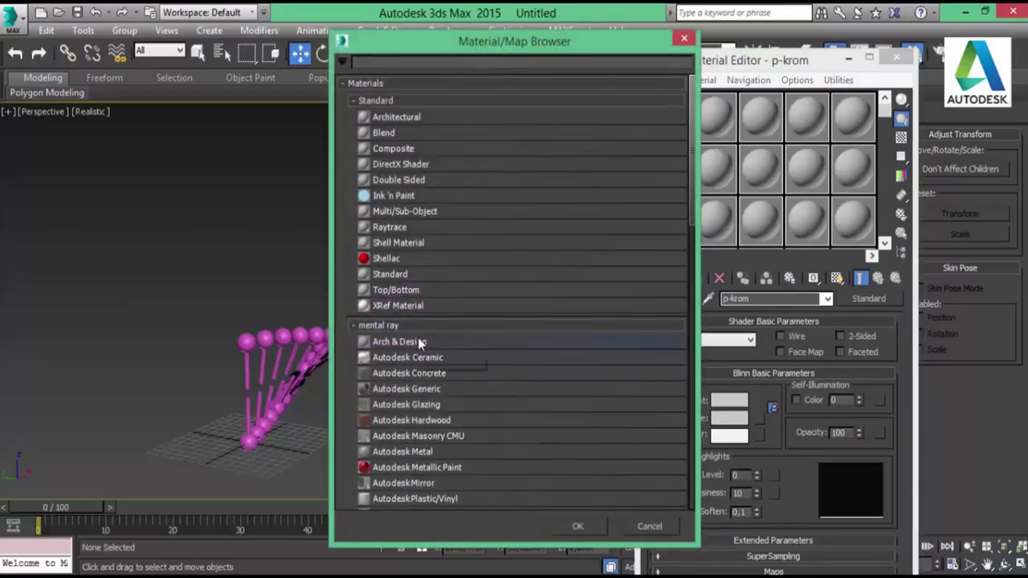
Make p-krom an Arch & Design material using the Chrome template.
left_click(419, 340)
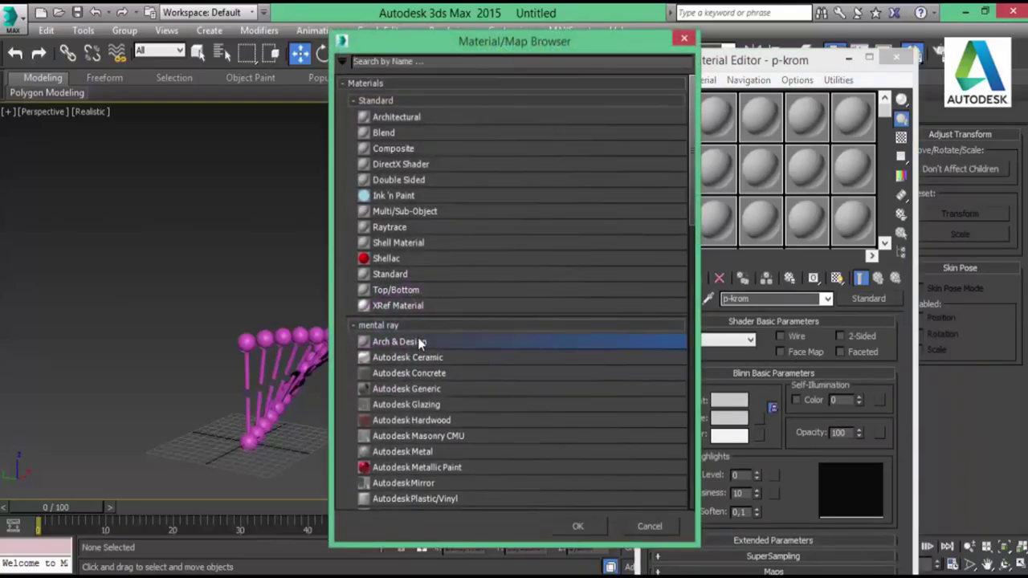
double_click(418, 341)
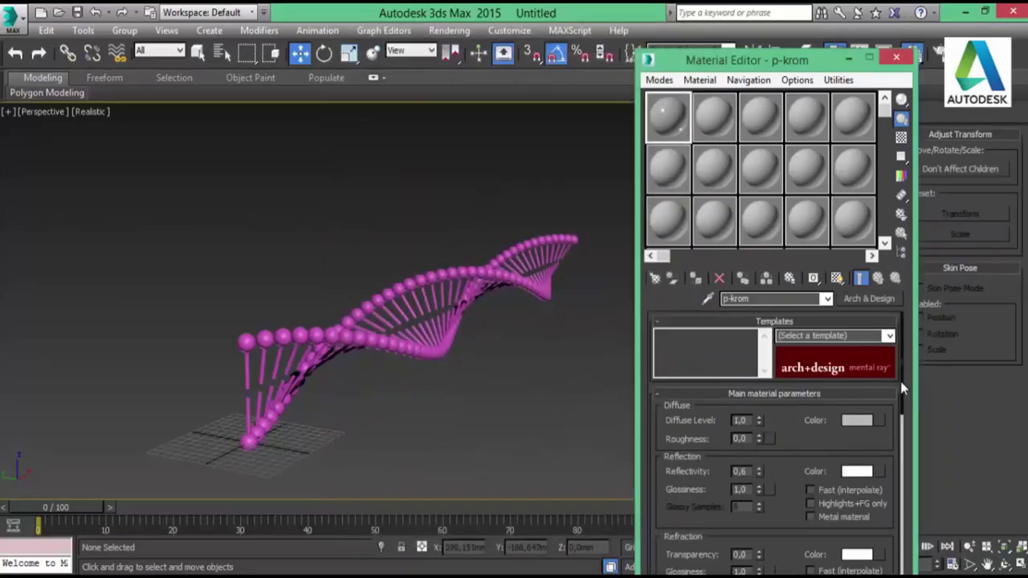
left_click(889, 335)
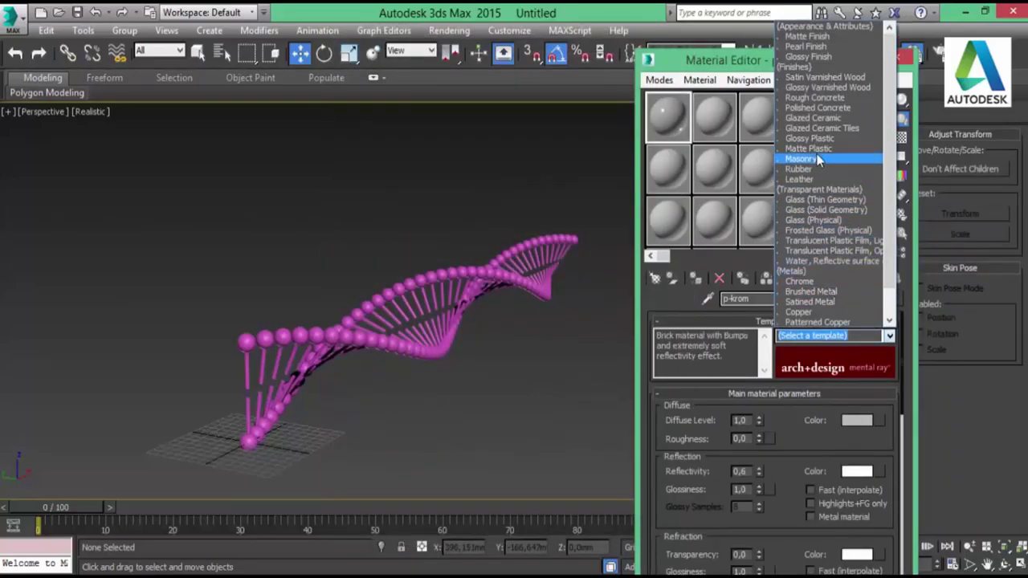
left_click(804, 282)
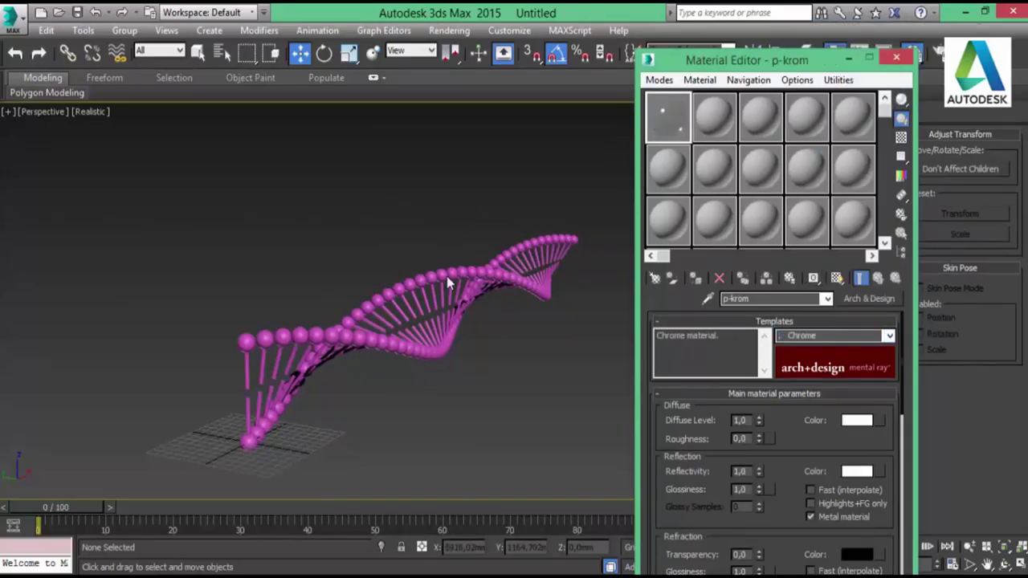
Assign p-krom to the whole helix and copy it into an empty sample slot.
mouse_move(634, 492)
left_mouse_down()
mouse_move(142, 161)
mouse_move(654, 490)
left_mouse_up()
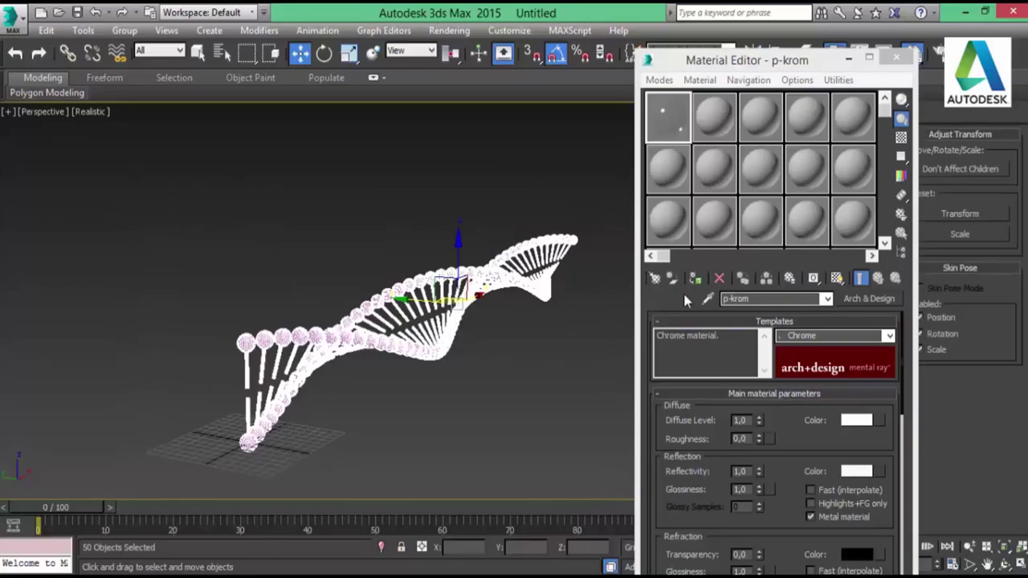
left_click(696, 278)
left_click(529, 371)
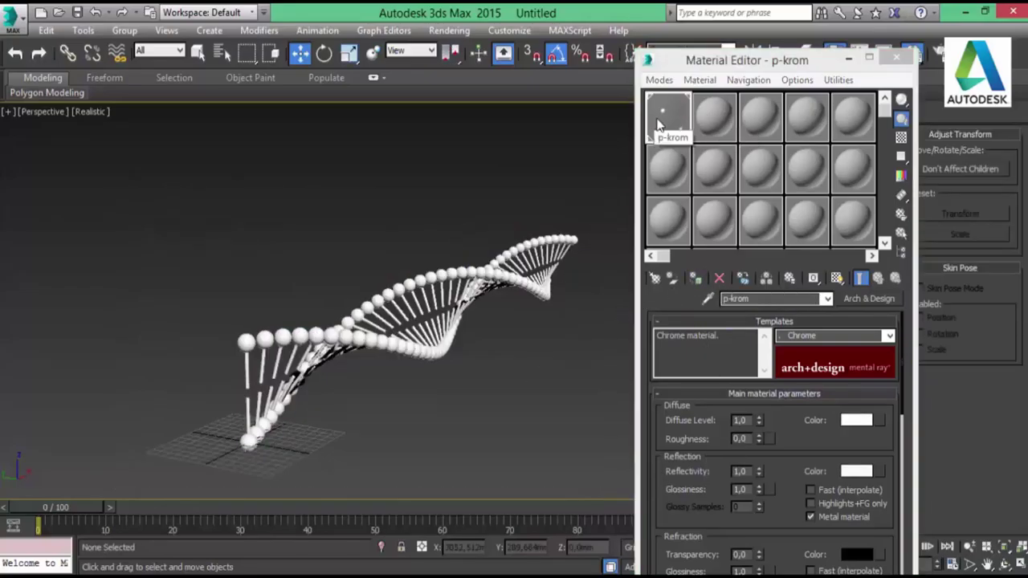
left_click_drag(666, 112, 716, 129)
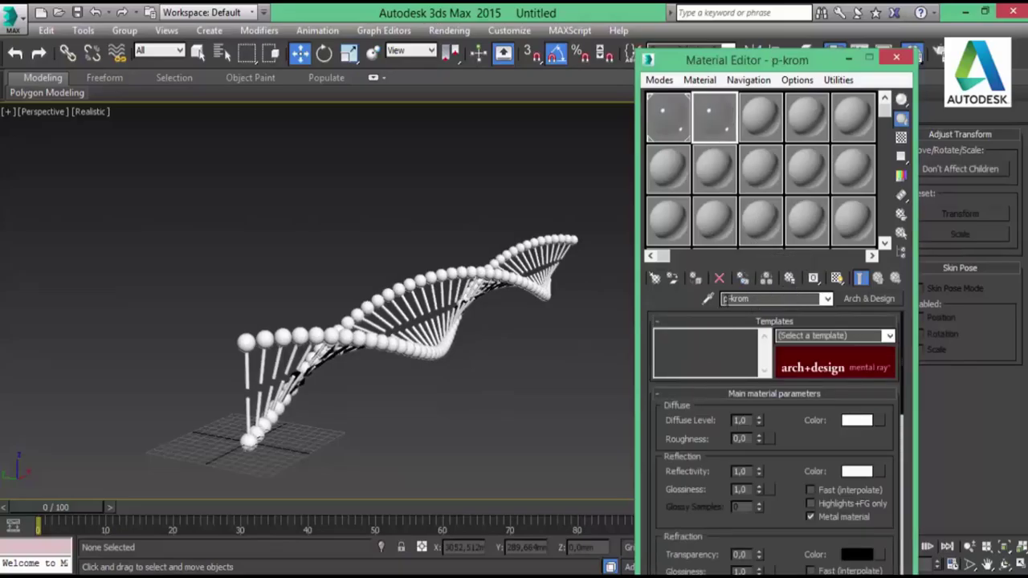
Rename the copied material k-krom and set its diffuse colour to pure red.
left_click(727, 299)
key("BackSpace")
type("k")
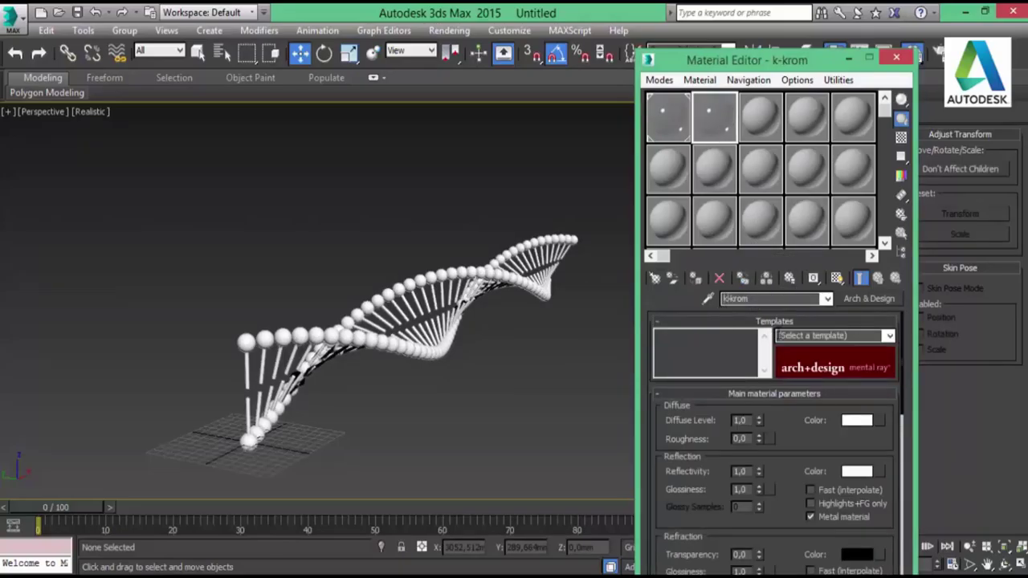
left_click(856, 420)
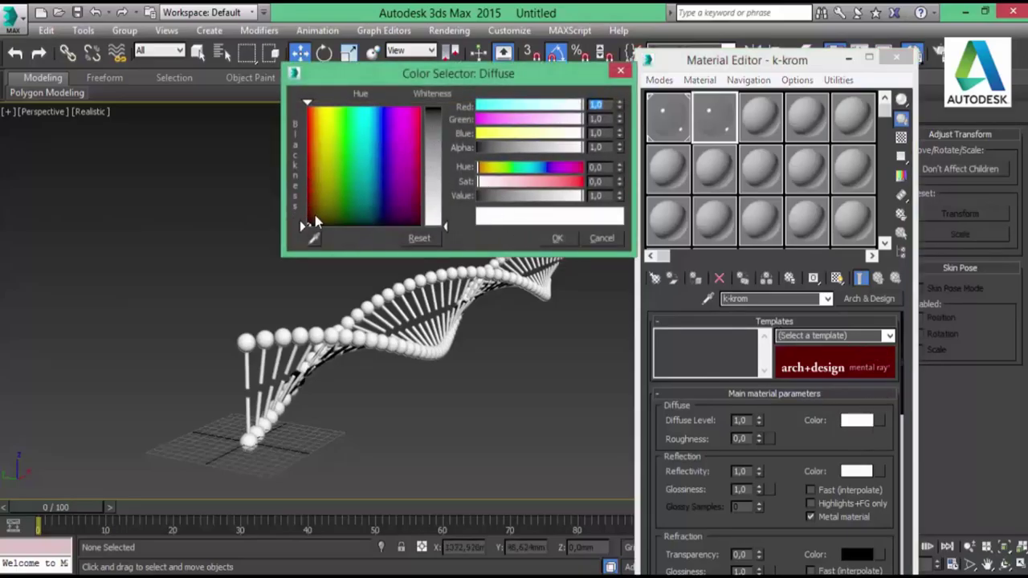
left_click_drag(310, 221, 306, 105)
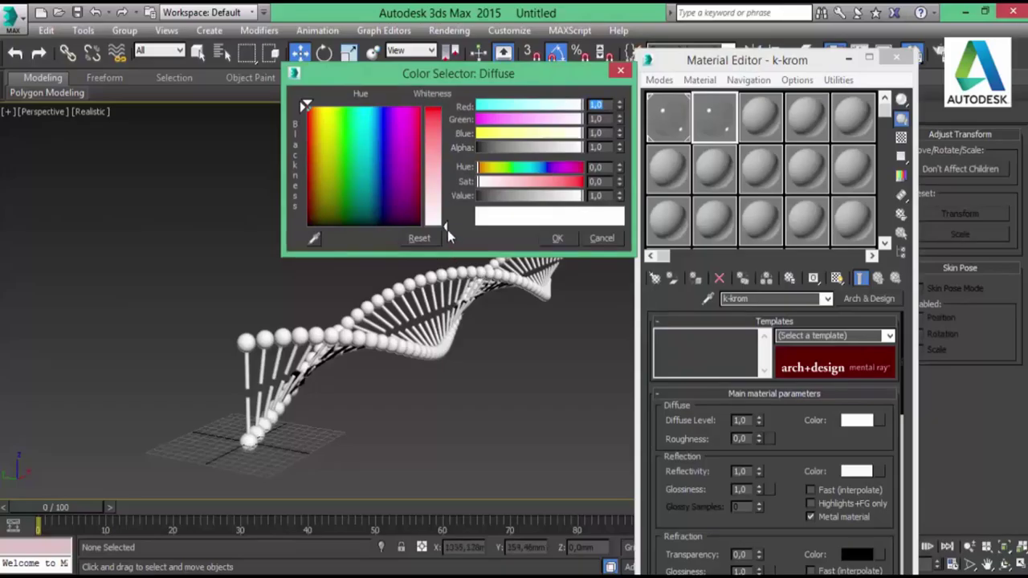
left_click_drag(447, 232, 446, 106)
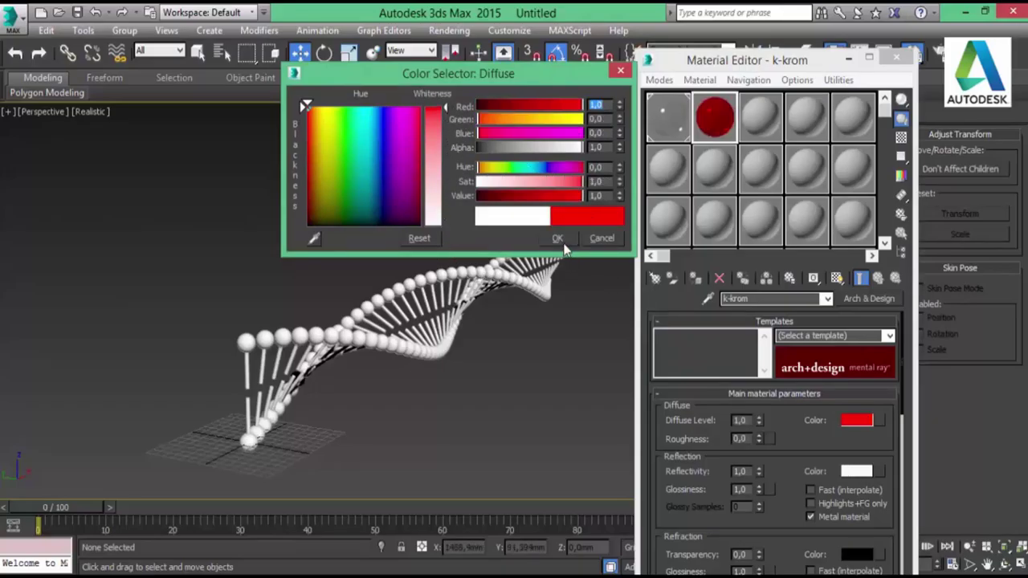
left_click(559, 239)
In the maximized Front view, assign k-krom to the rung at the helix centre.
left_click(480, 275)
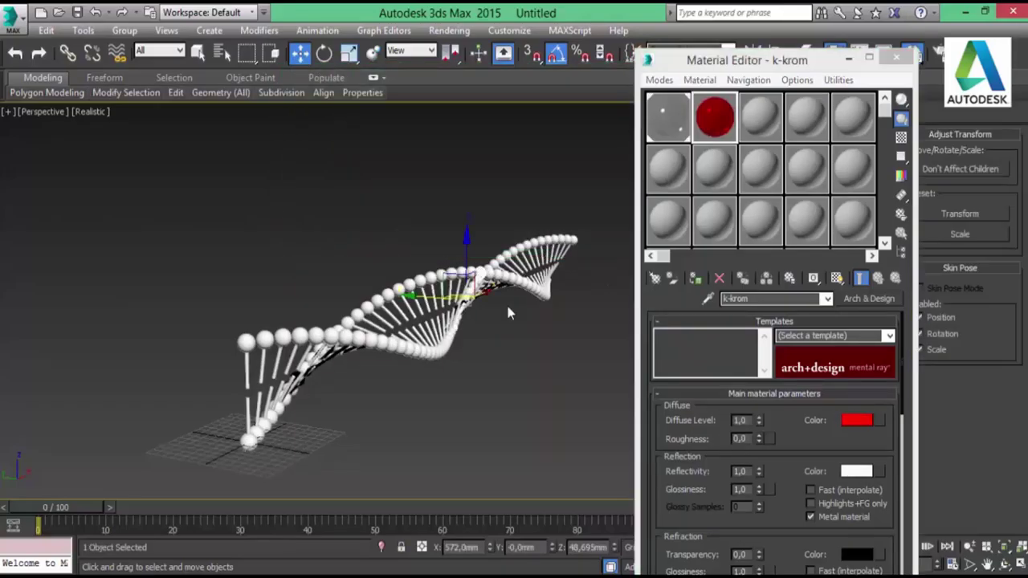
key("alt+w")
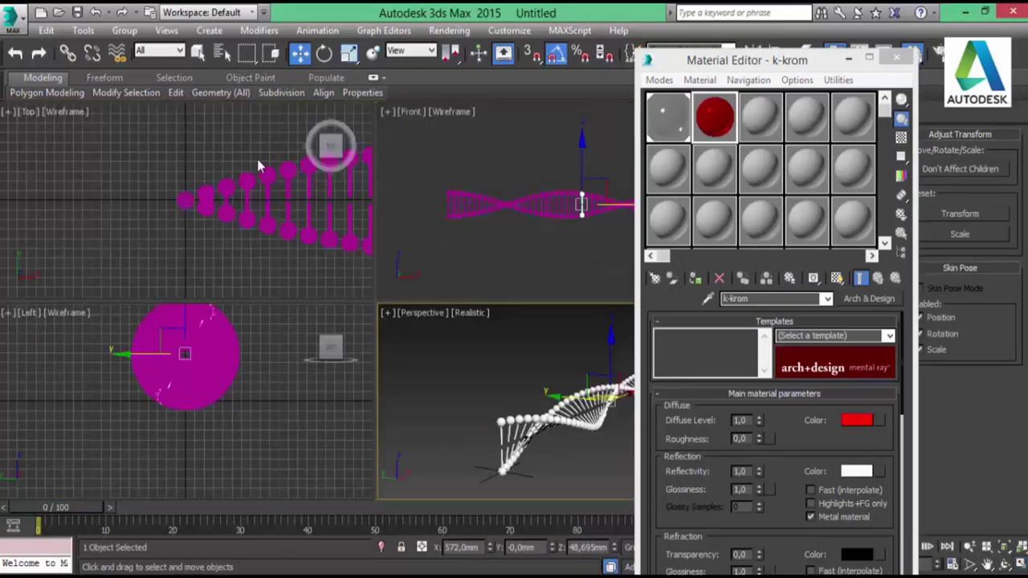
scroll(260, 165, "up", 2)
scroll(183, 214, "up", 3)
scroll(184, 215, "down", 3)
right_click(537, 254)
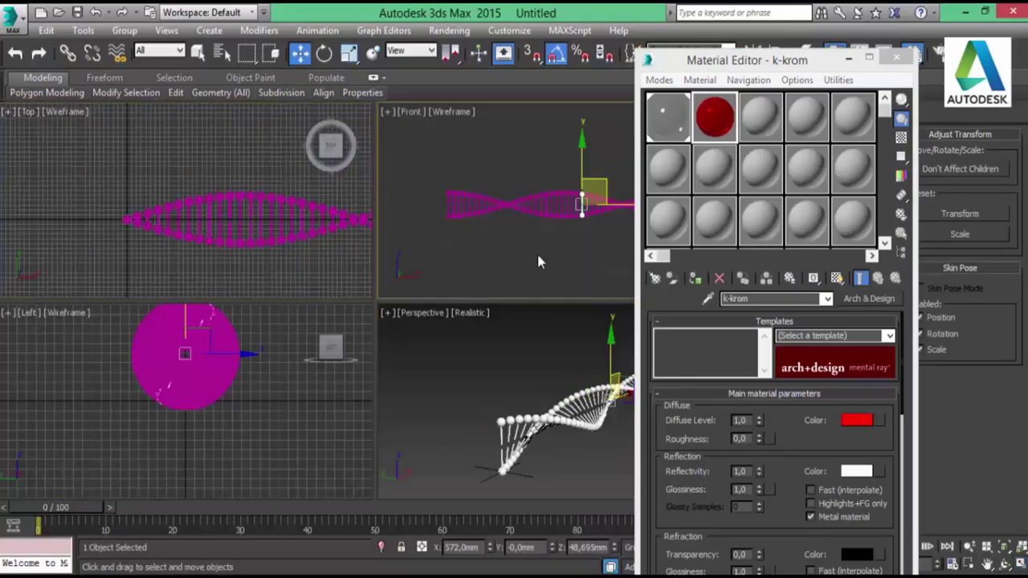
key("alt+w")
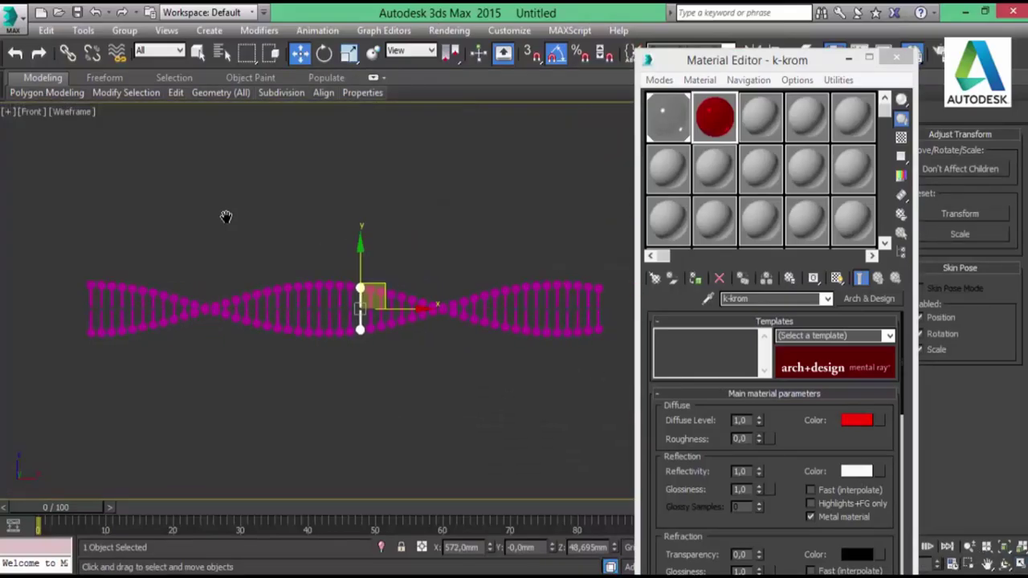
mouse_move(340, 230)
middle_mouse_down()
mouse_move(242, 268)
mouse_move(384, 267)
middle_mouse_up()
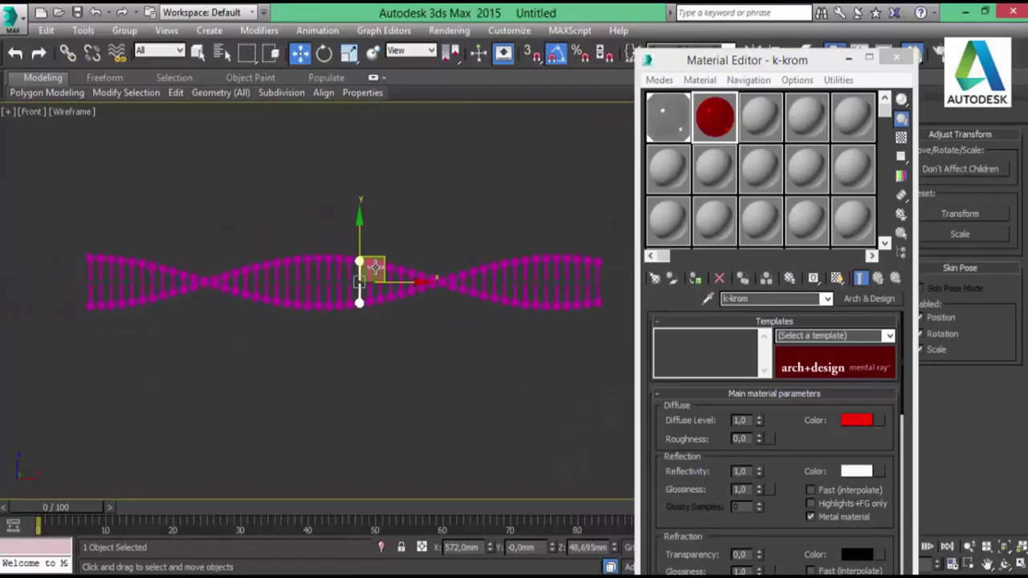
left_click(386, 331)
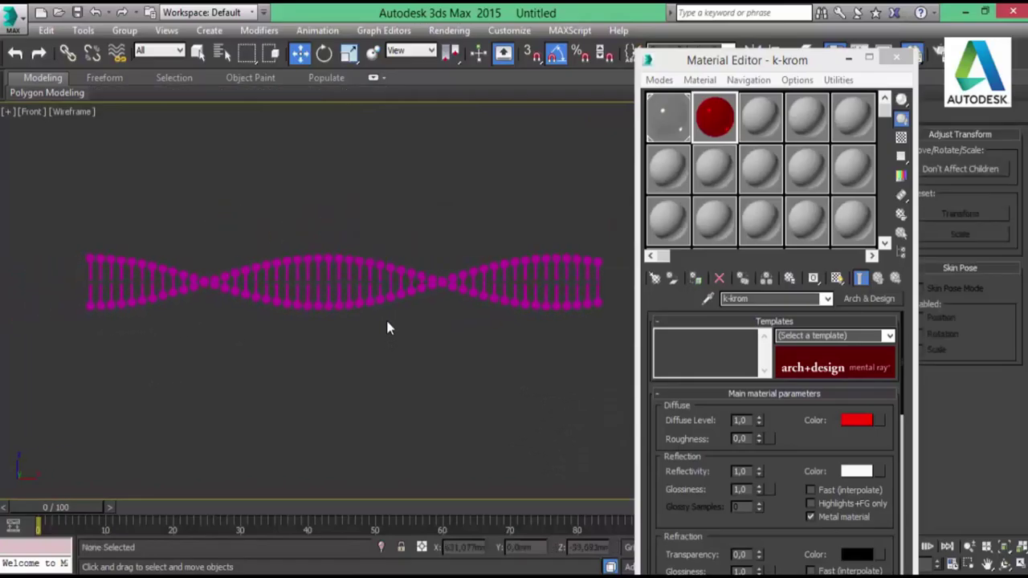
left_click(338, 259)
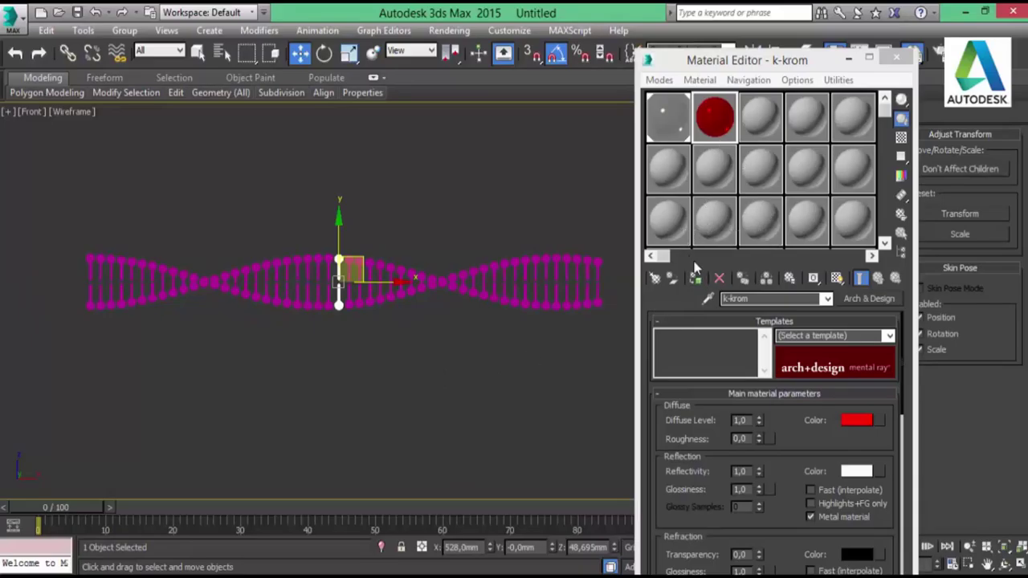
left_click(695, 279)
left_click(476, 359)
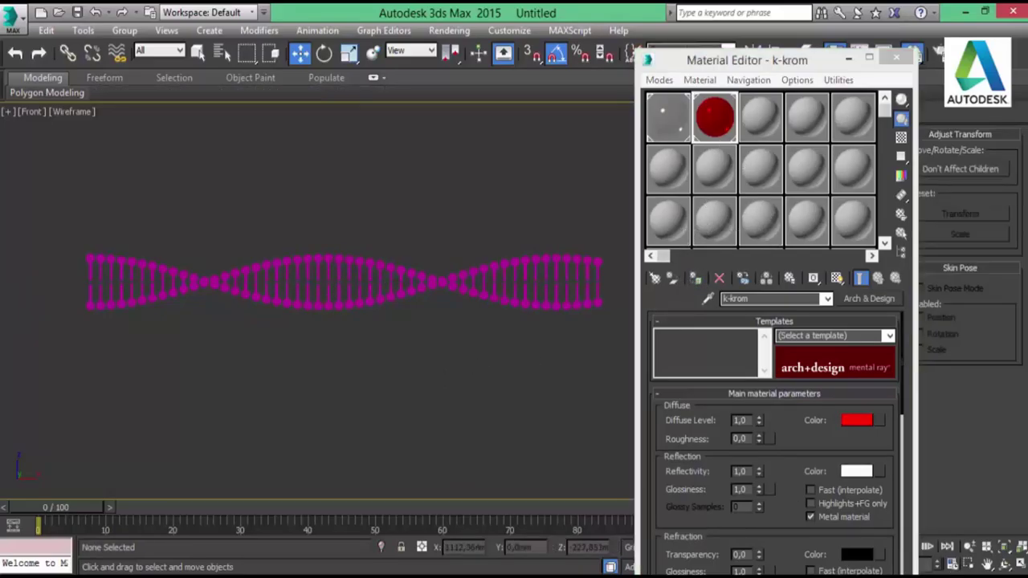
Maximize the Perspective view, orbit it slightly, and render it with Shift+Q.
left_click(1020, 566)
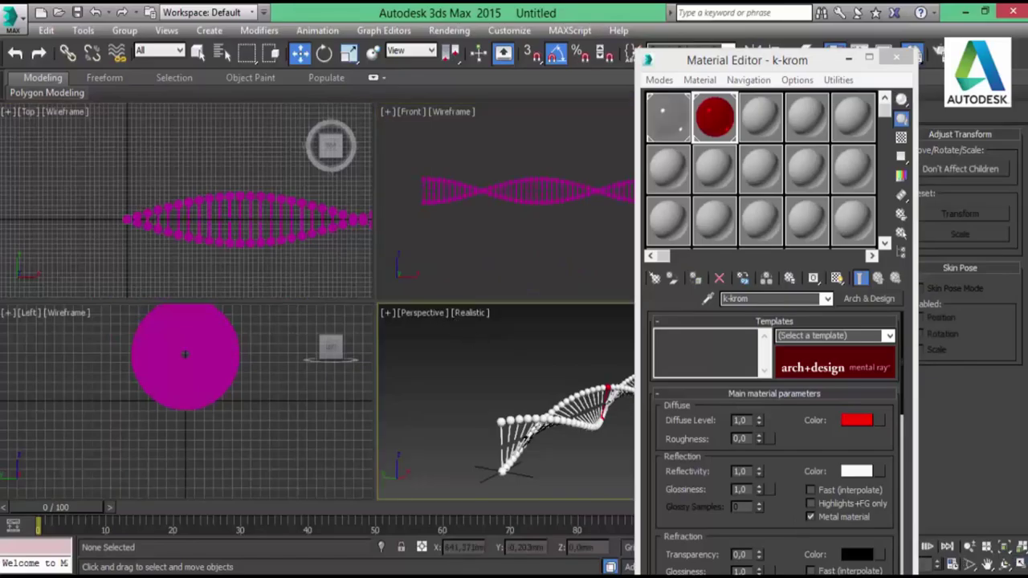
left_click(1020, 565)
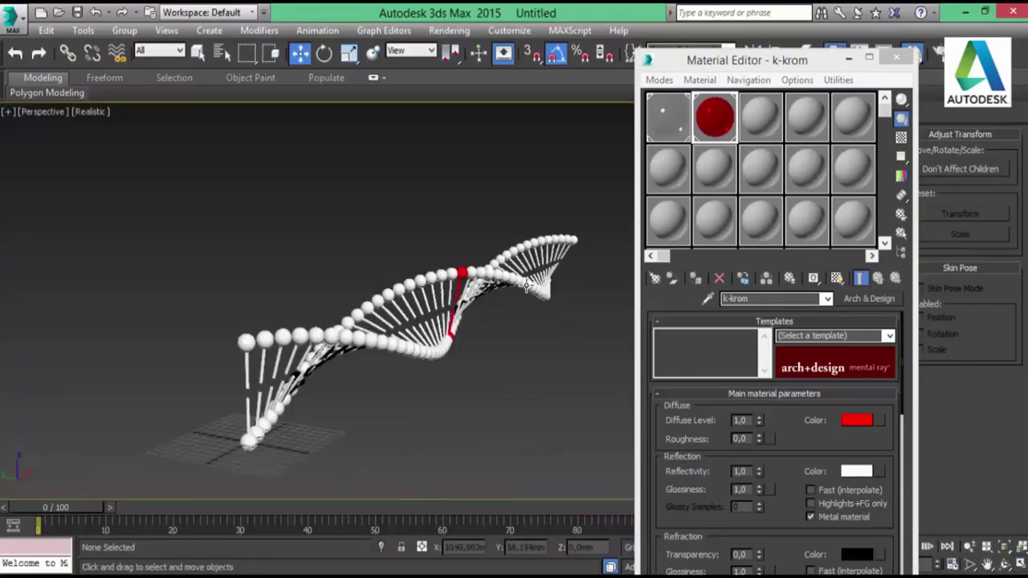
middle_click_drag(466, 297, 498, 295, "alt")
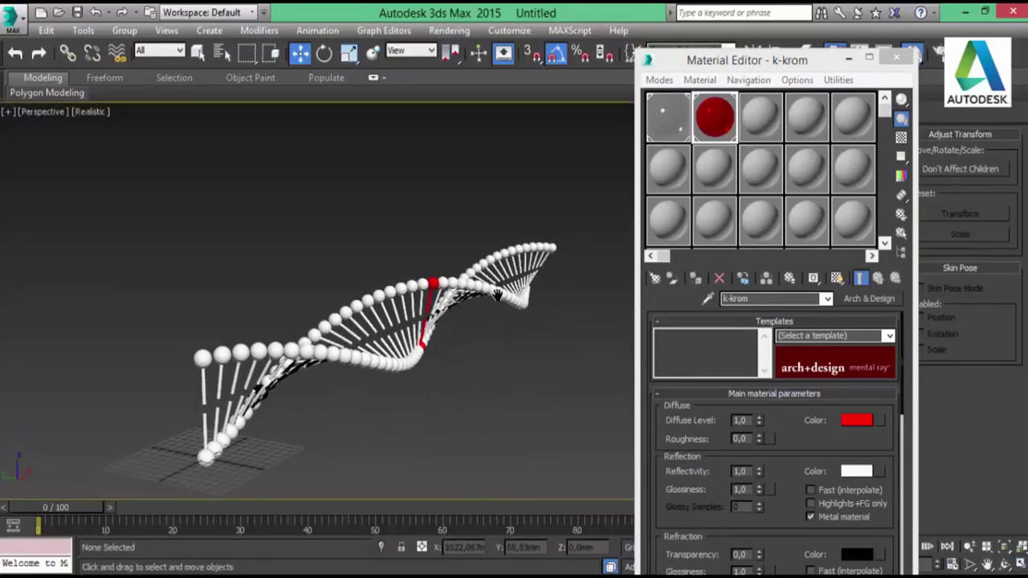
key("shift+q")
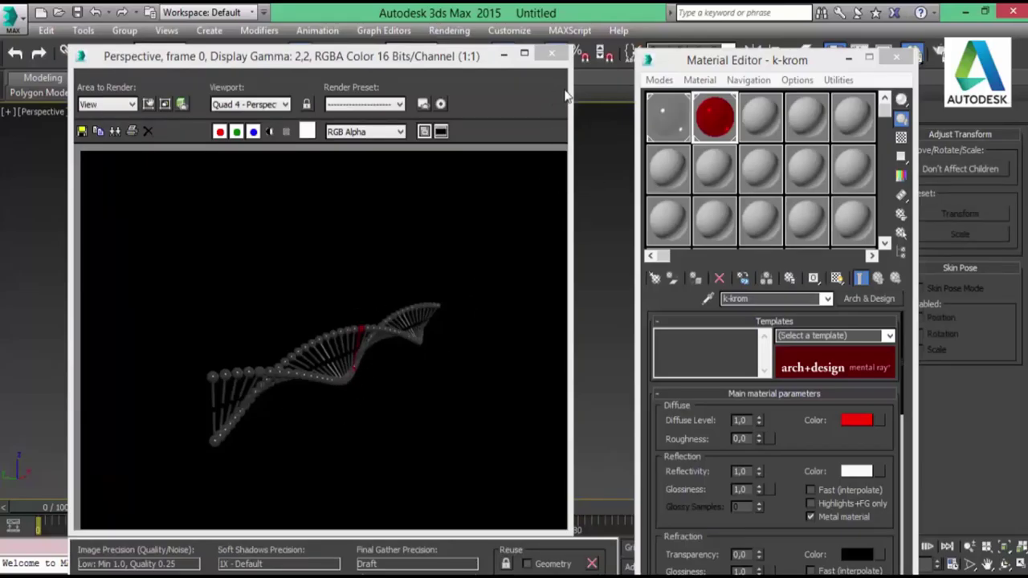
Close the rendered frame window showing the chrome helix with its red rung.
left_click(551, 54)
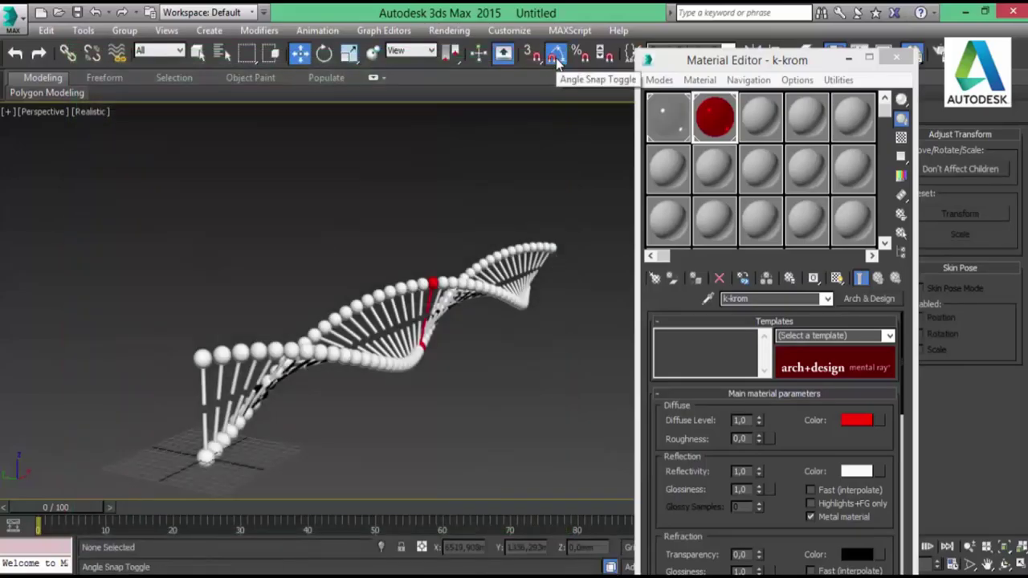
Close the Material Editor and place a Standard Skylight, Sky001, beside the helix base.
left_click(848, 59)
left_click(765, 112)
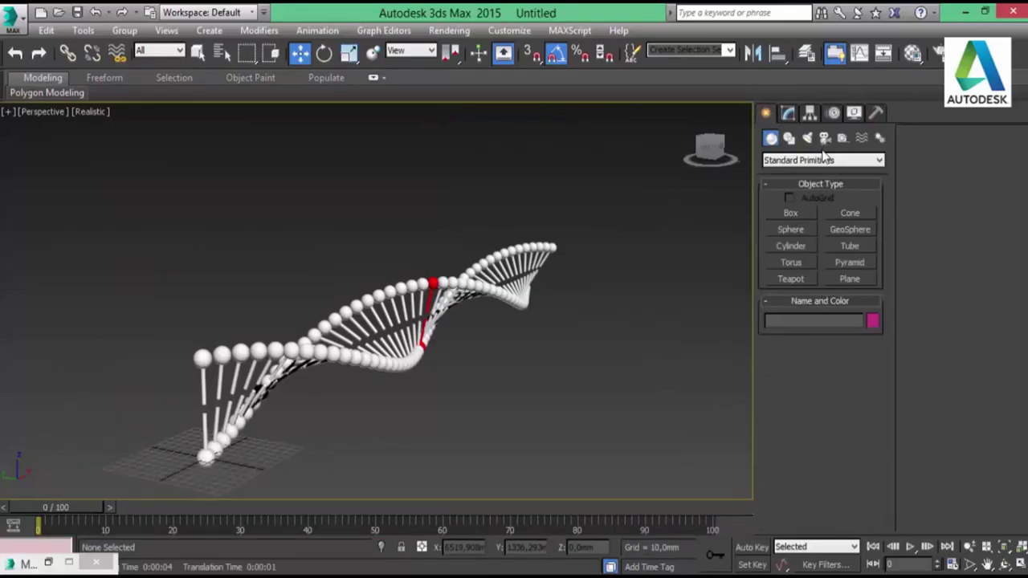
left_click(807, 138)
left_click(816, 161)
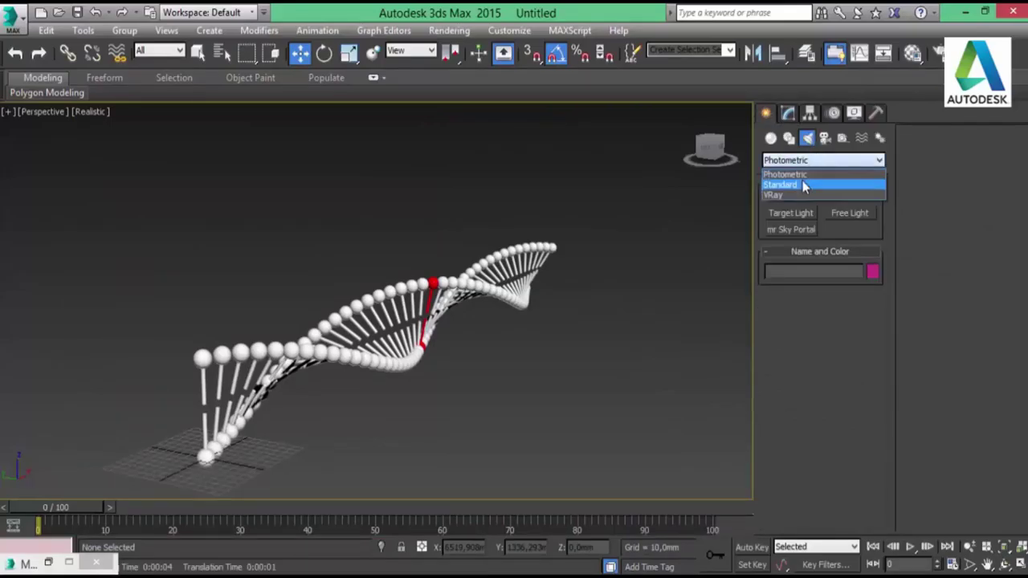
left_click(803, 183)
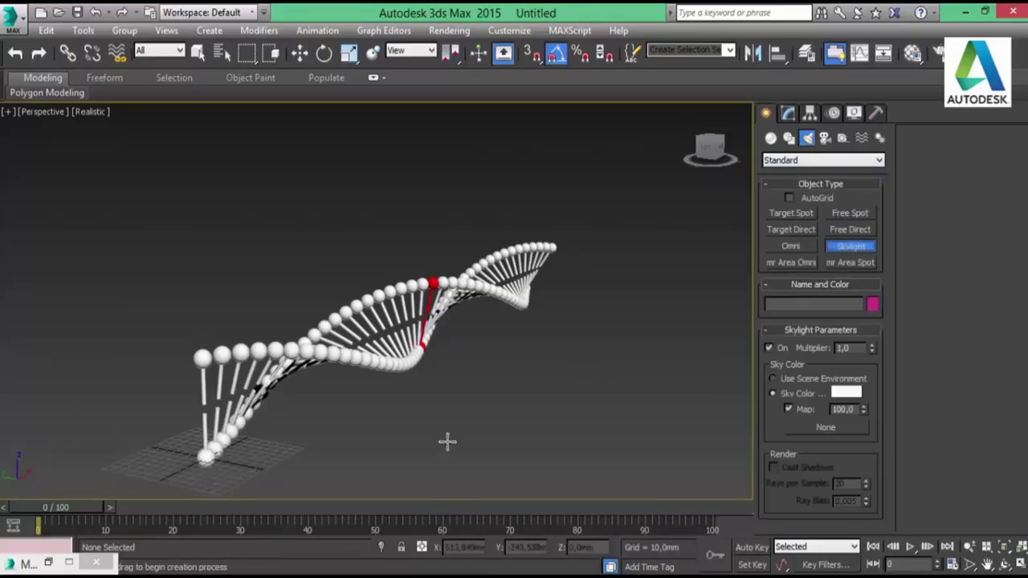
left_click(313, 456)
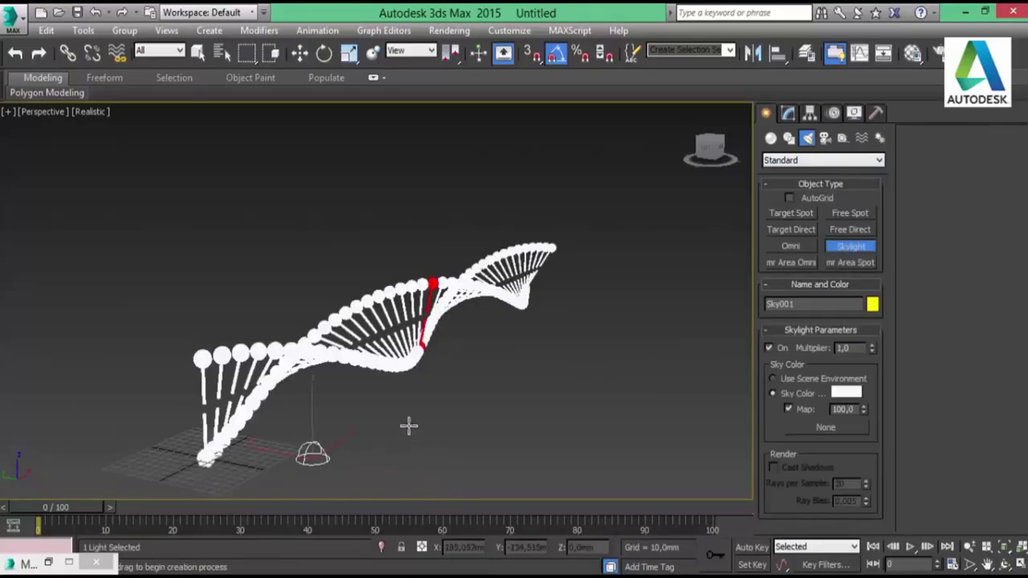
left_click(1018, 564)
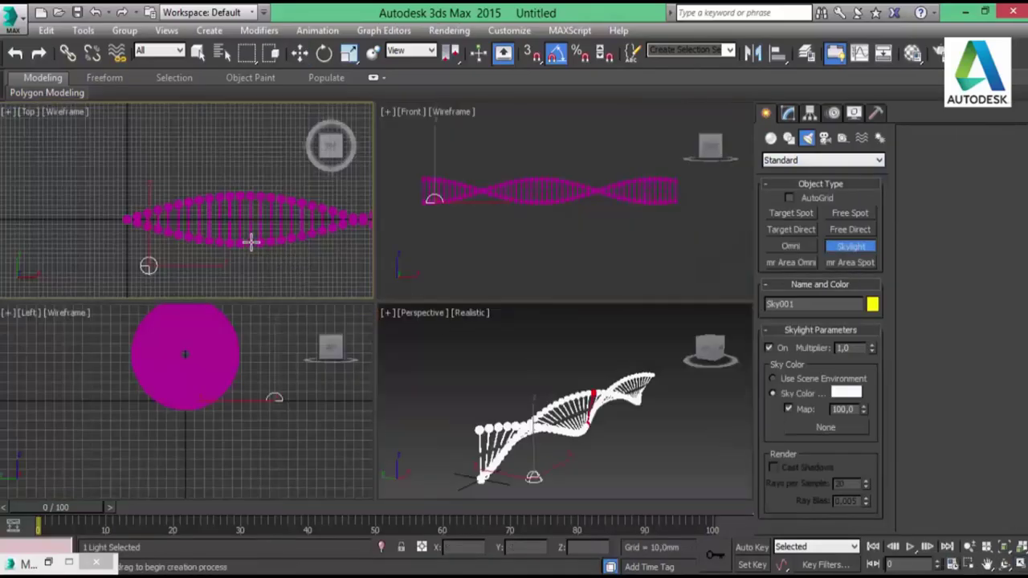
left_click(1019, 565)
right_click(475, 410)
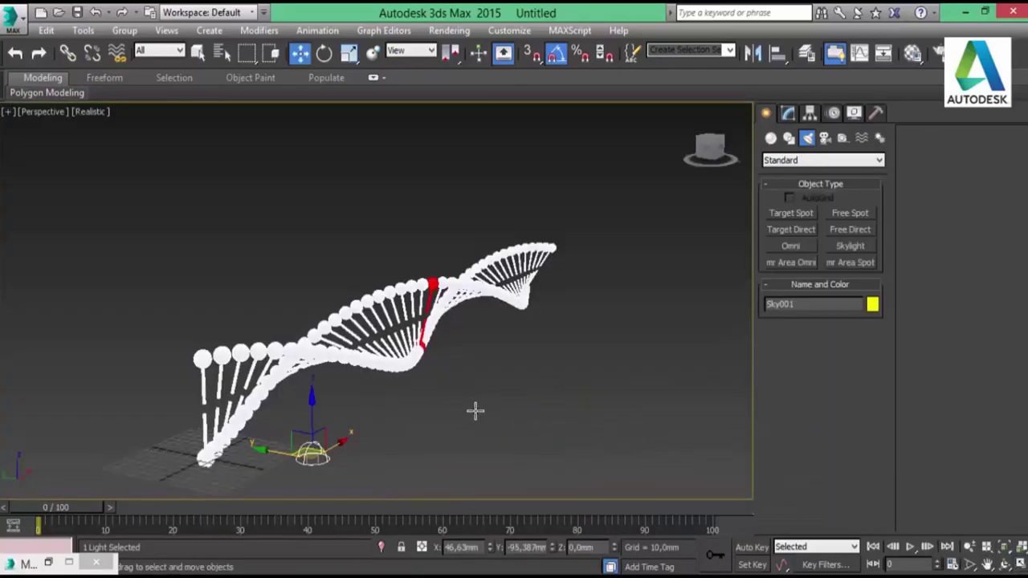
left_click(421, 427)
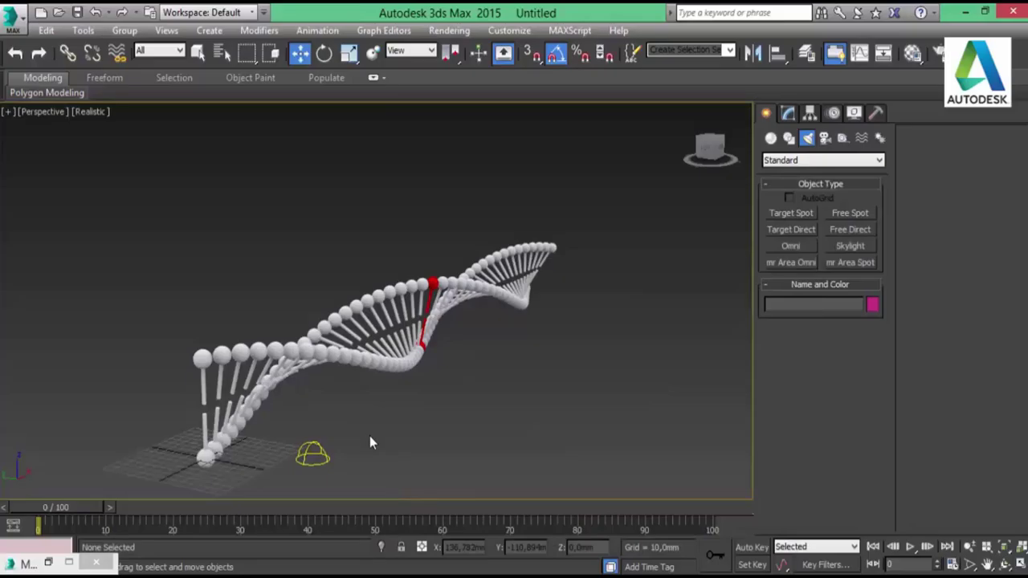
In Environment and Effects, turn on the environment map and choose Bitmap as its type.
key("8")
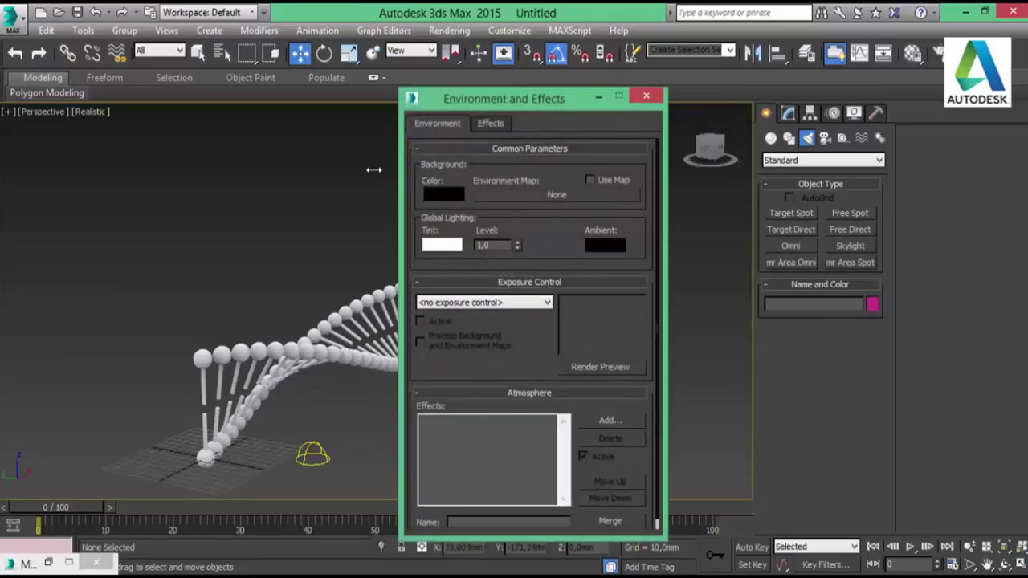
left_click(610, 181)
left_click(568, 195)
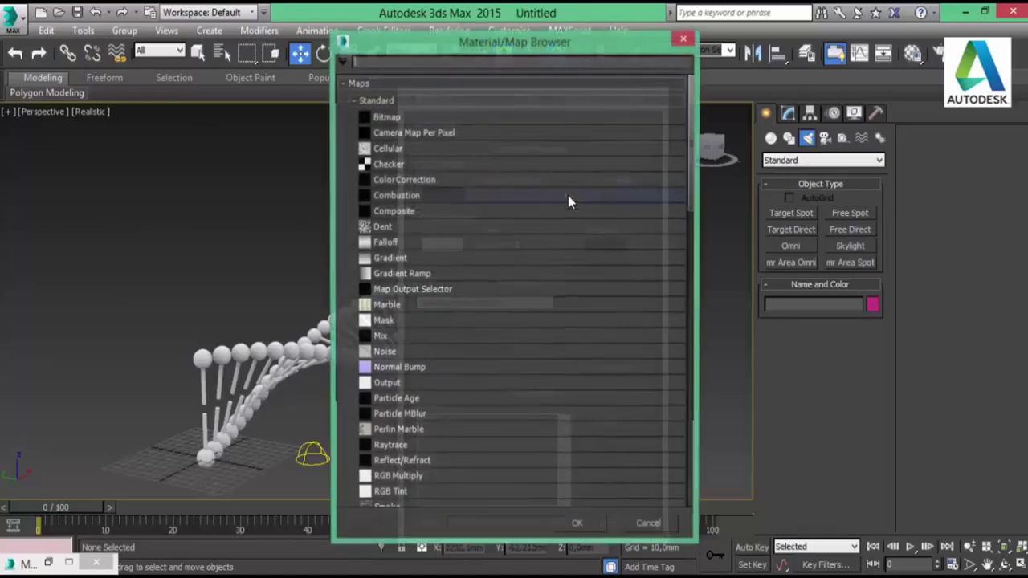
double_click(390, 119)
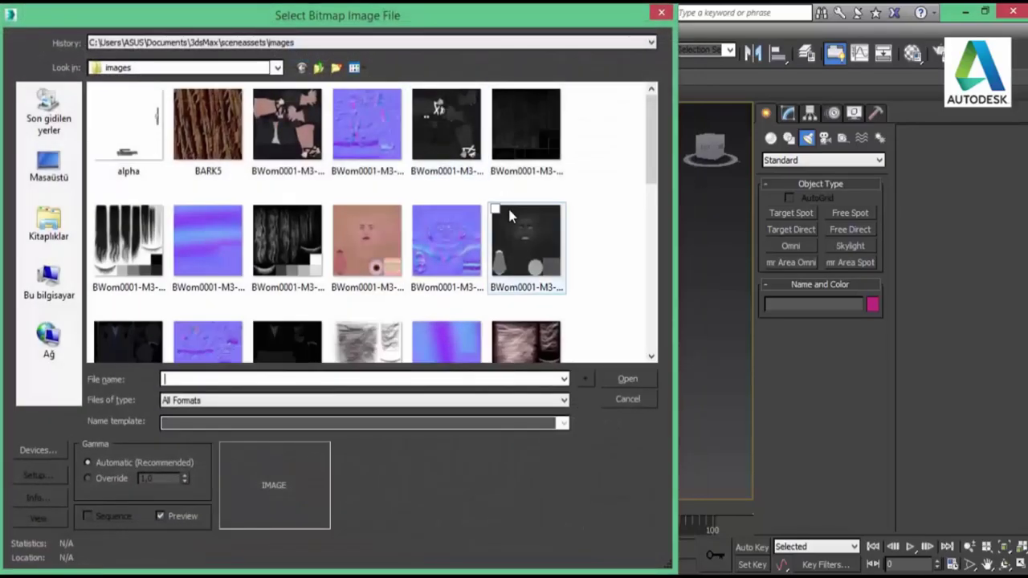
Browse on drive D: to the hdri folder's Studio_HDR_giveaway_by_zbyg subfolder.
left_click(48, 296)
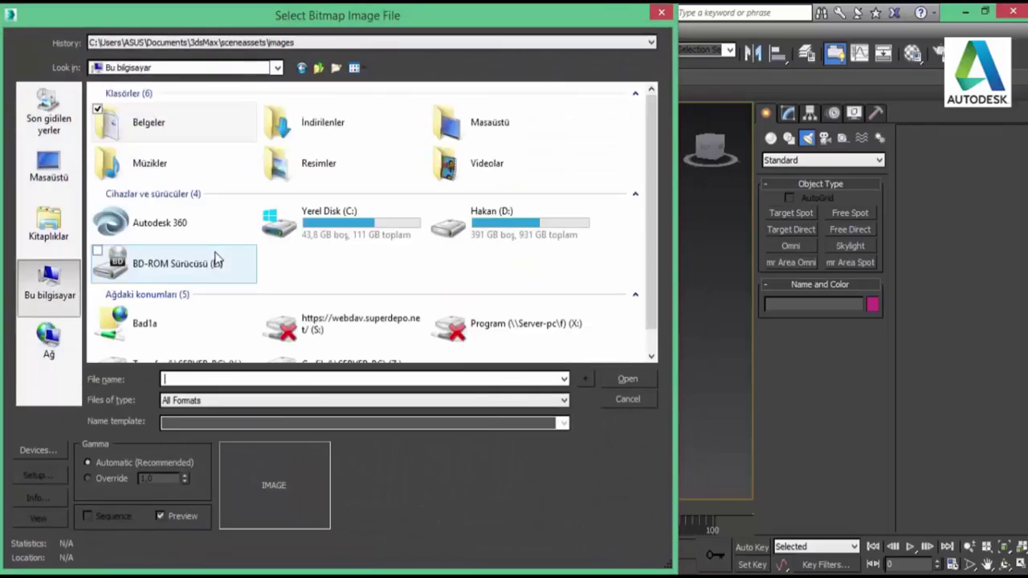
double_click(446, 213)
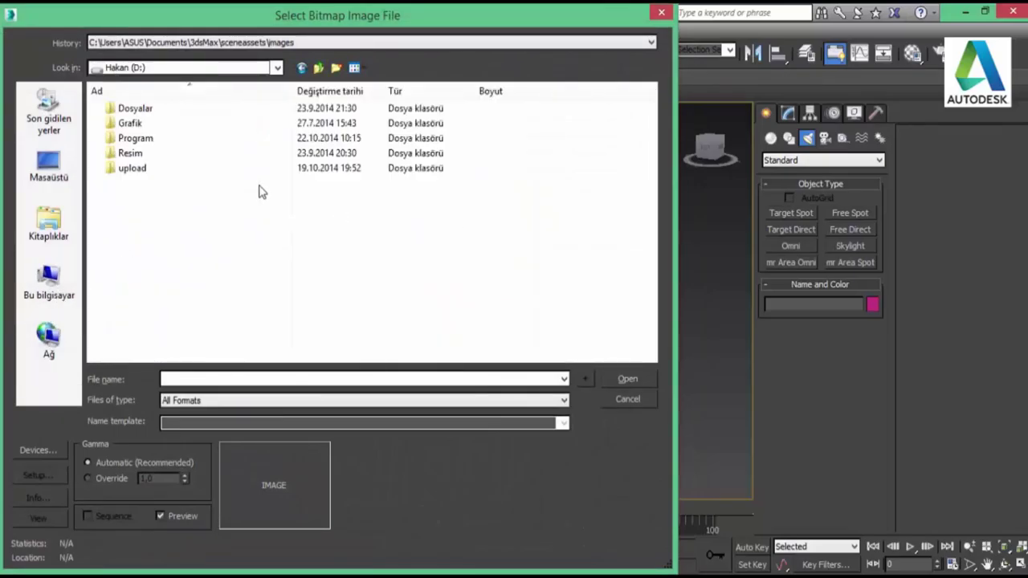
double_click(138, 109)
double_click(133, 125)
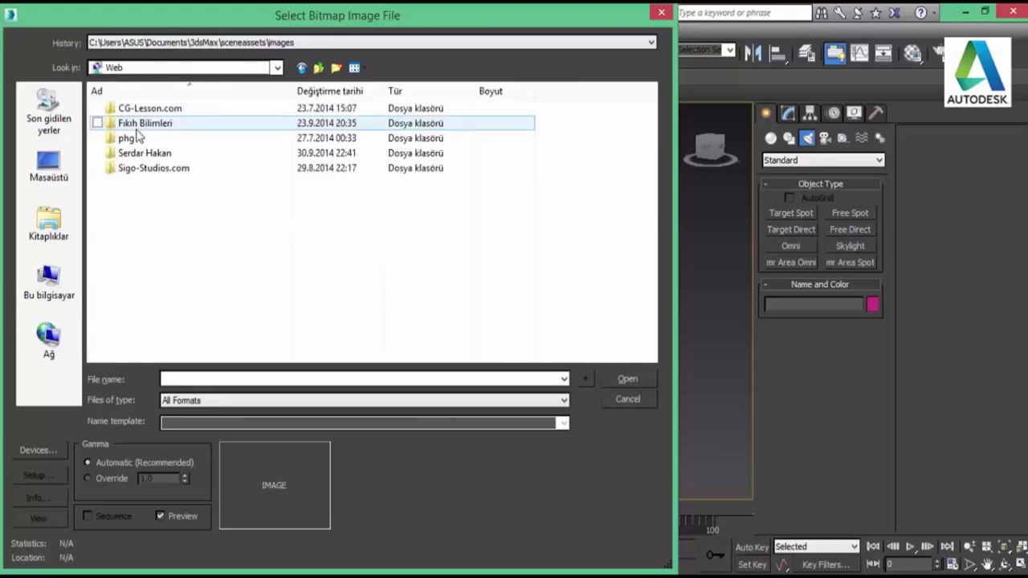
double_click(165, 154)
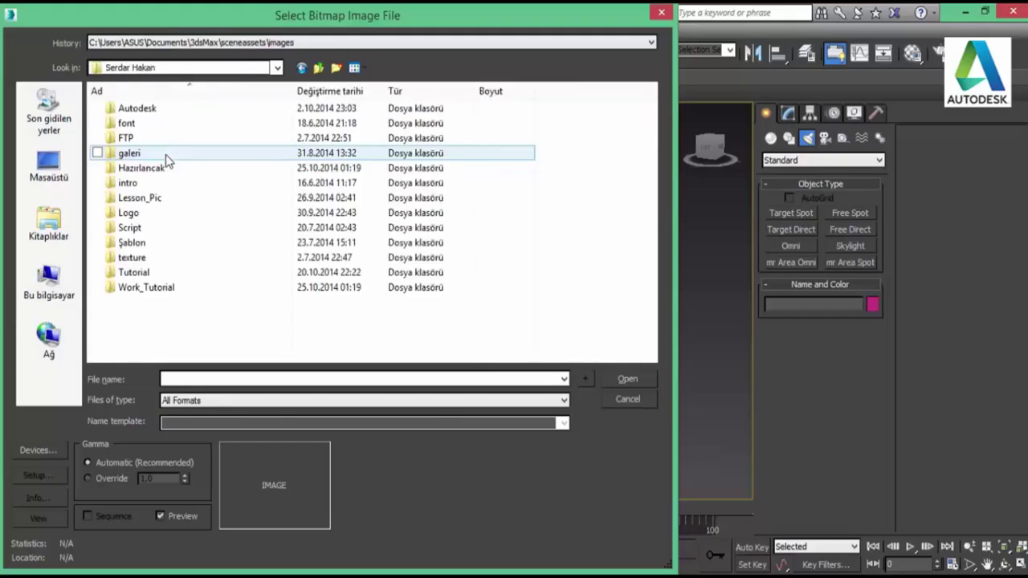
double_click(157, 259)
double_click(129, 138)
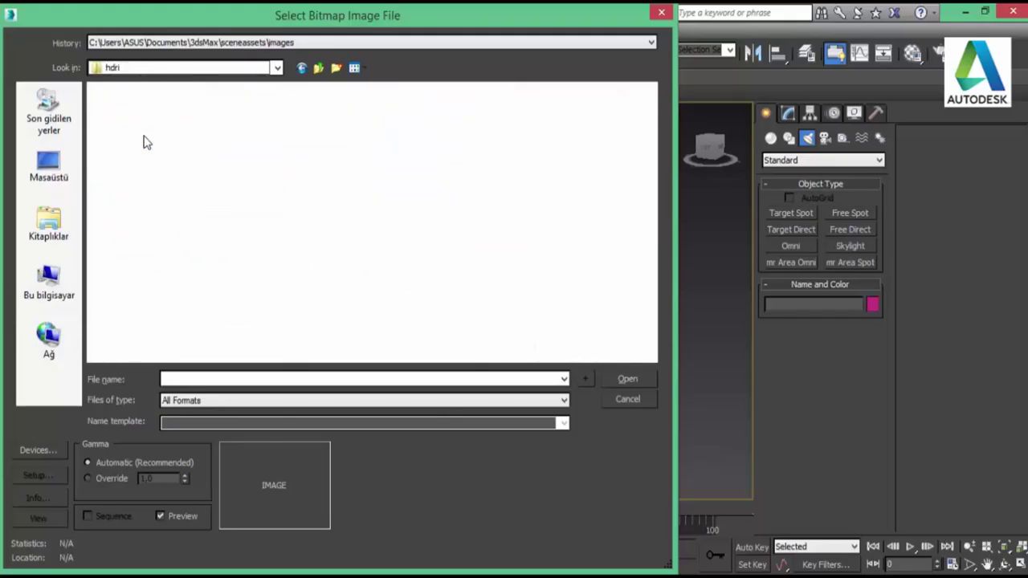
double_click(443, 269)
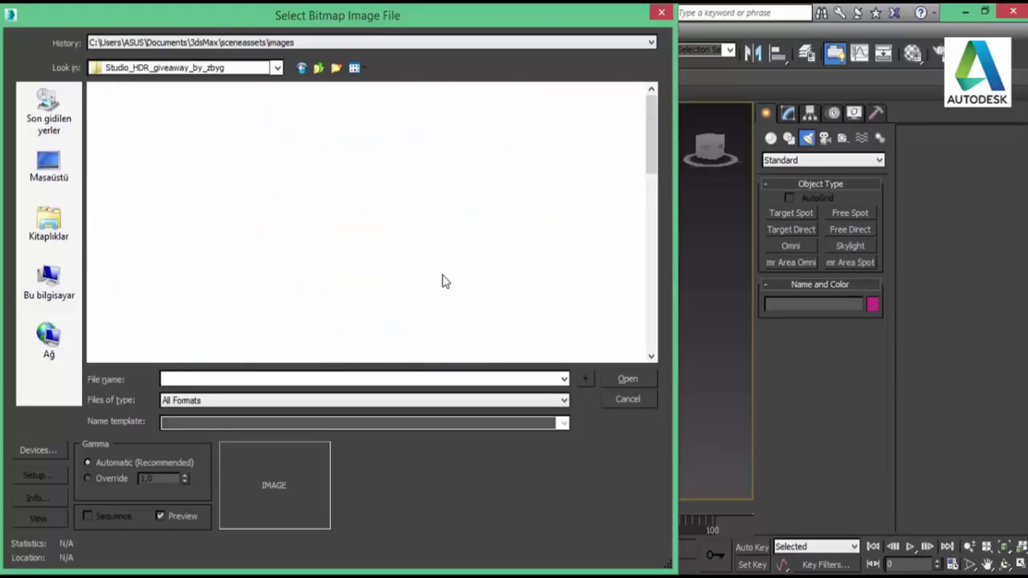
Open studio004small.hdr and accept the default HDRI load settings.
scroll(383, 309, "down", 2)
scroll(380, 290, "down", 1)
scroll(382, 290, "down", 2)
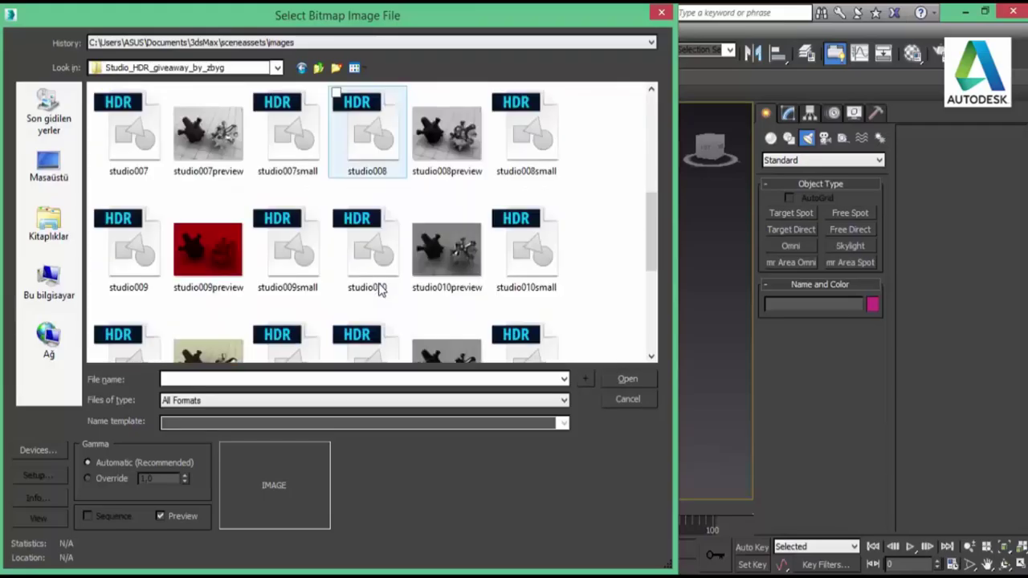
scroll(377, 297, "up", 4)
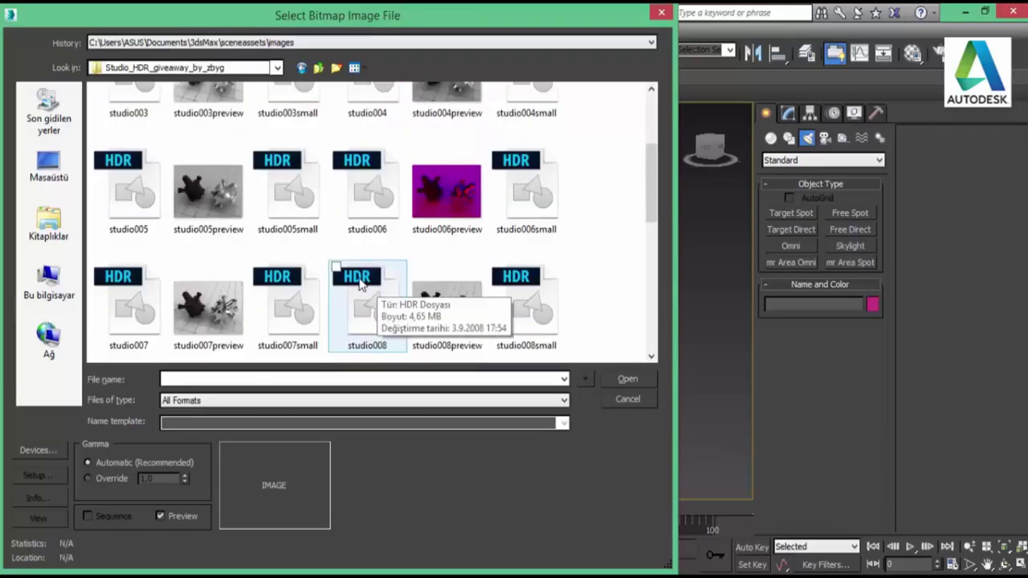
scroll(354, 281, "up", 2)
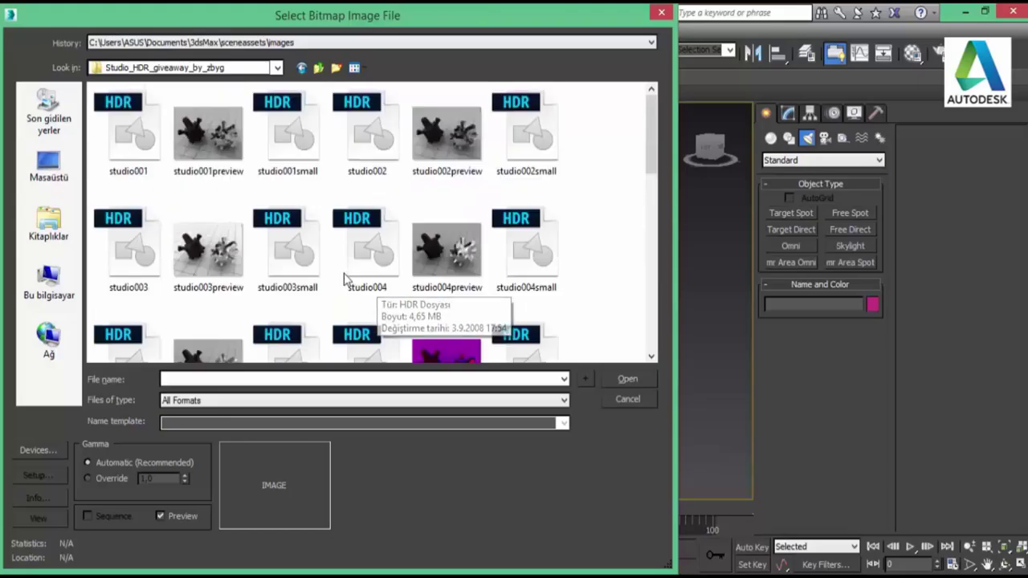
left_click(542, 283)
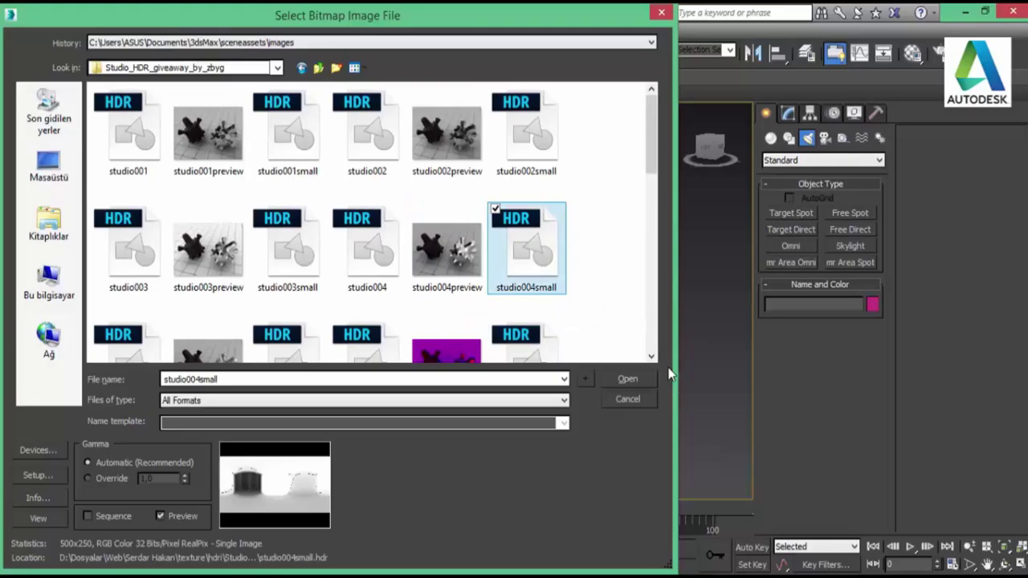
left_click(627, 379)
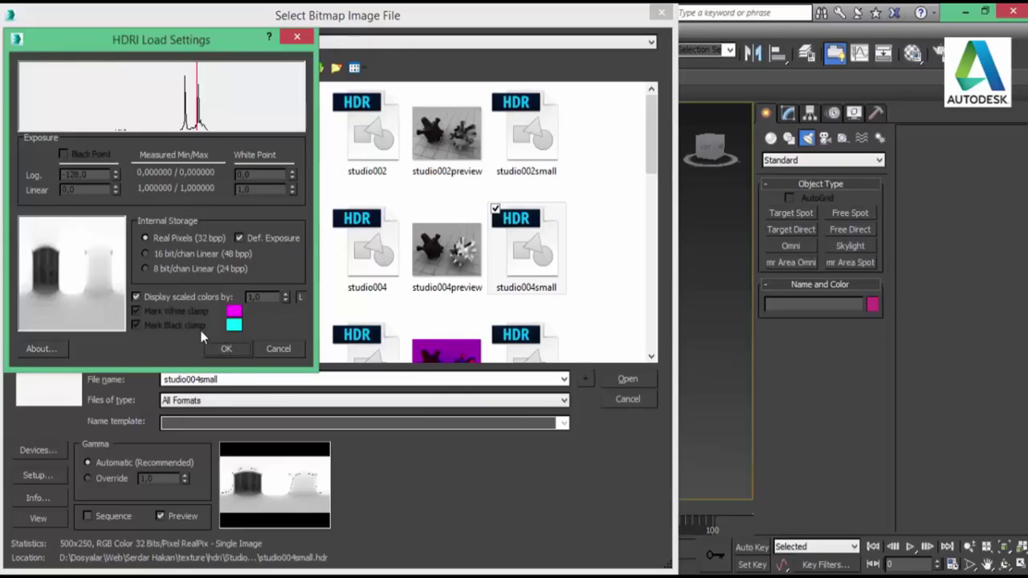
left_click(227, 352)
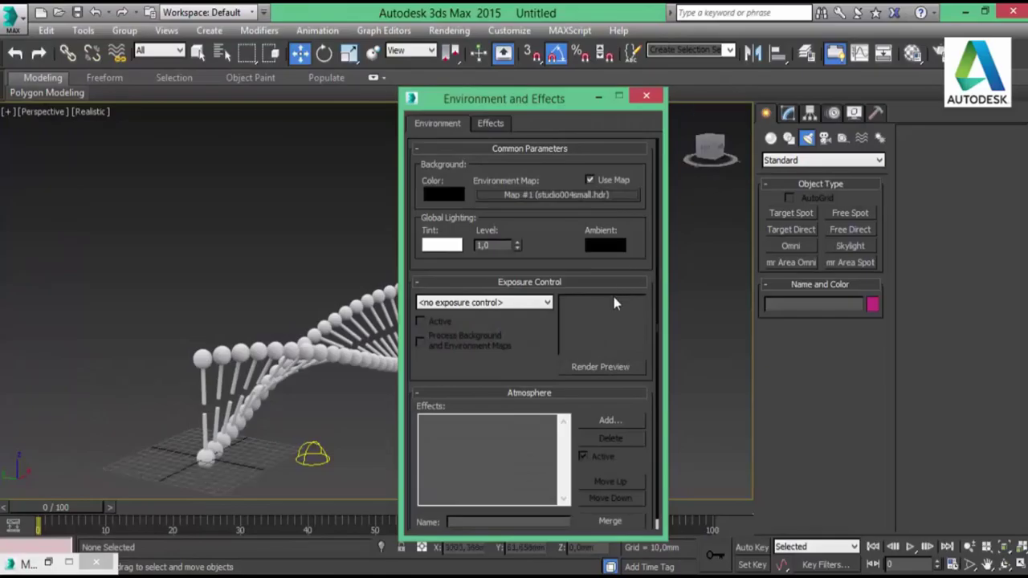
Drag the environment map into an empty Material Editor slot as an instance.
key("m")
left_click_drag(732, 61, 805, 57)
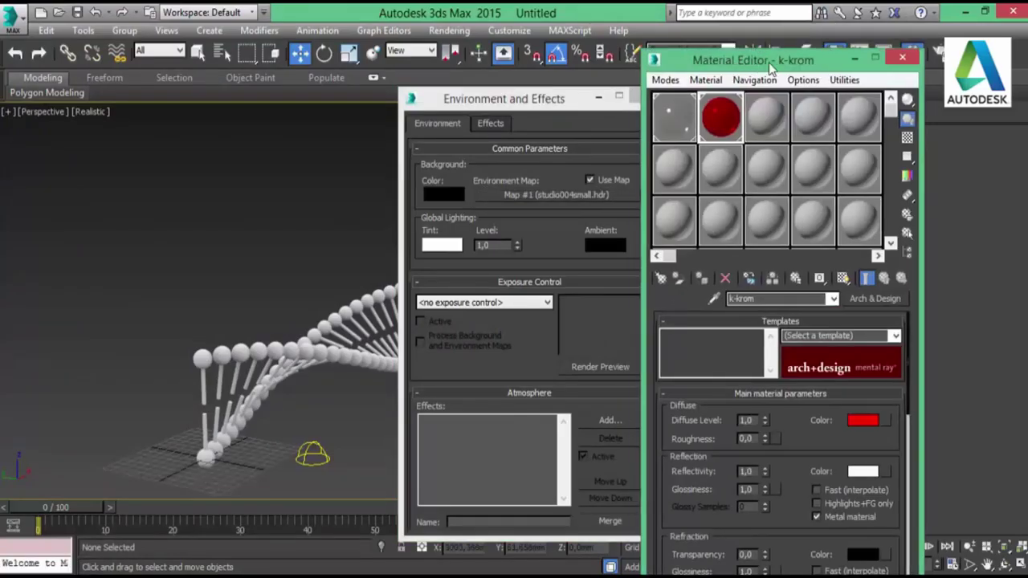
left_click_drag(582, 201, 844, 117)
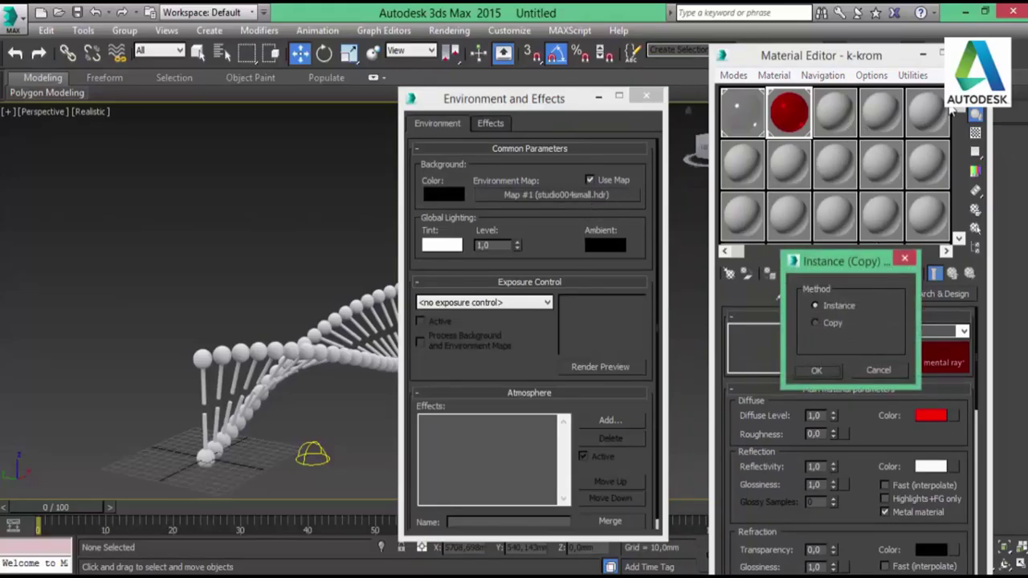
left_click(836, 374)
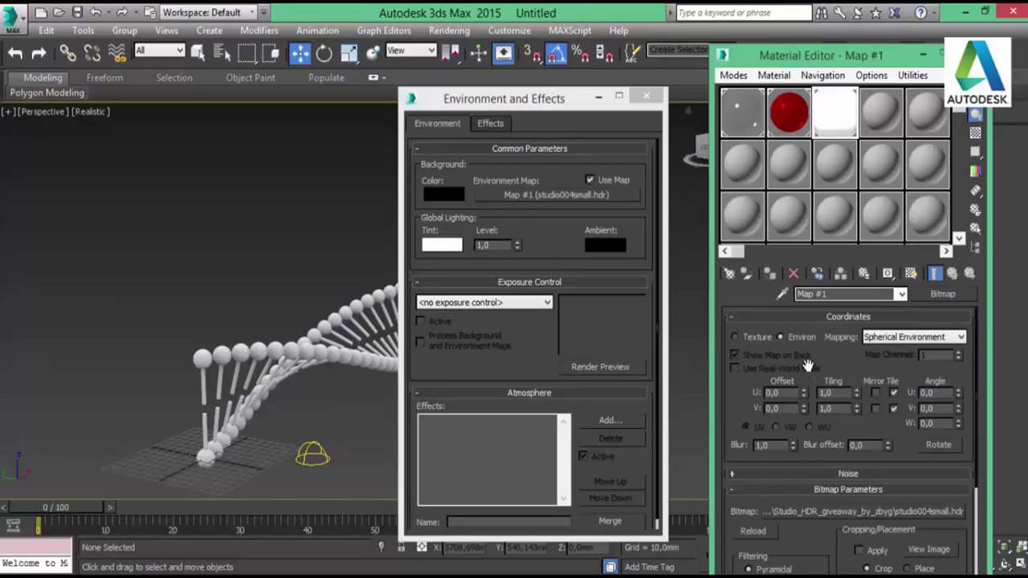
Set the map's mapping to Screen and close Environment and Effects.
left_click(919, 338)
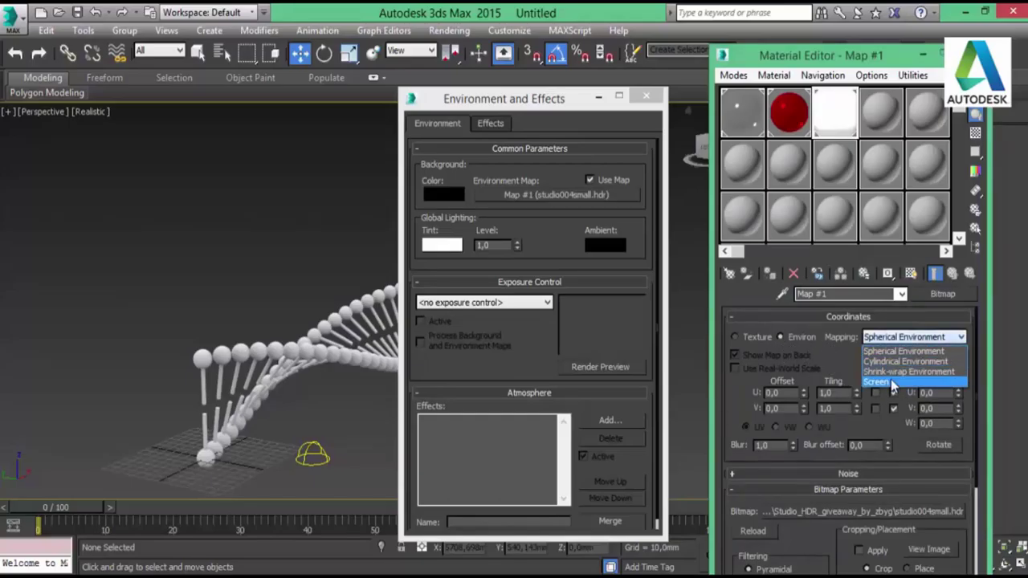
left_click(891, 379)
left_click(890, 338)
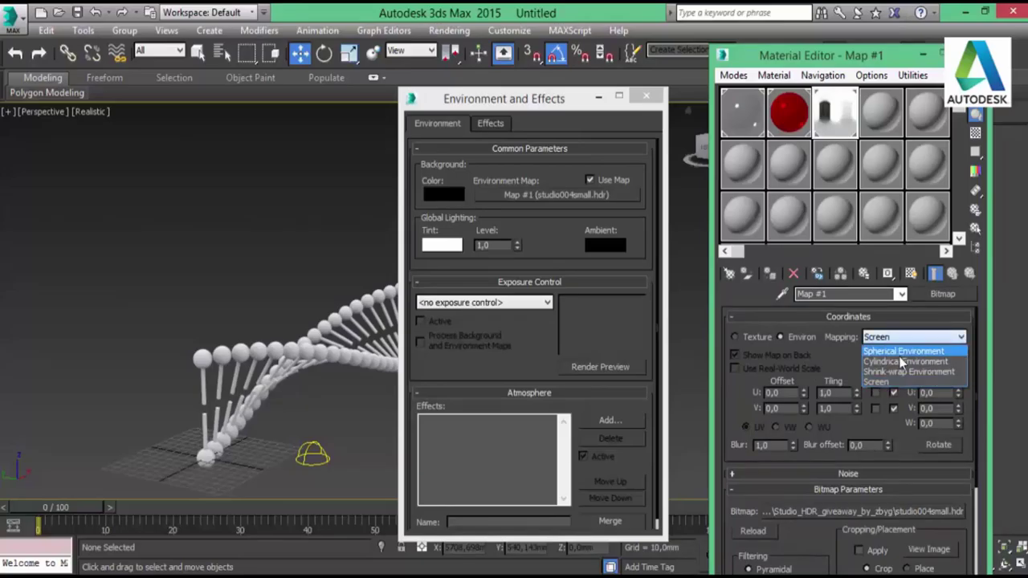
left_click(897, 351)
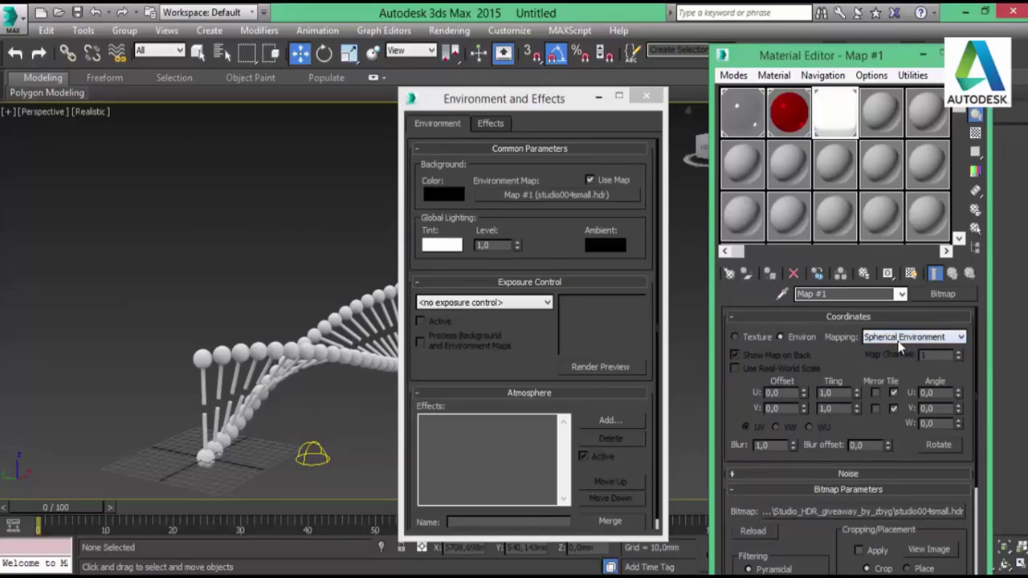
left_click(898, 338)
left_click(896, 380)
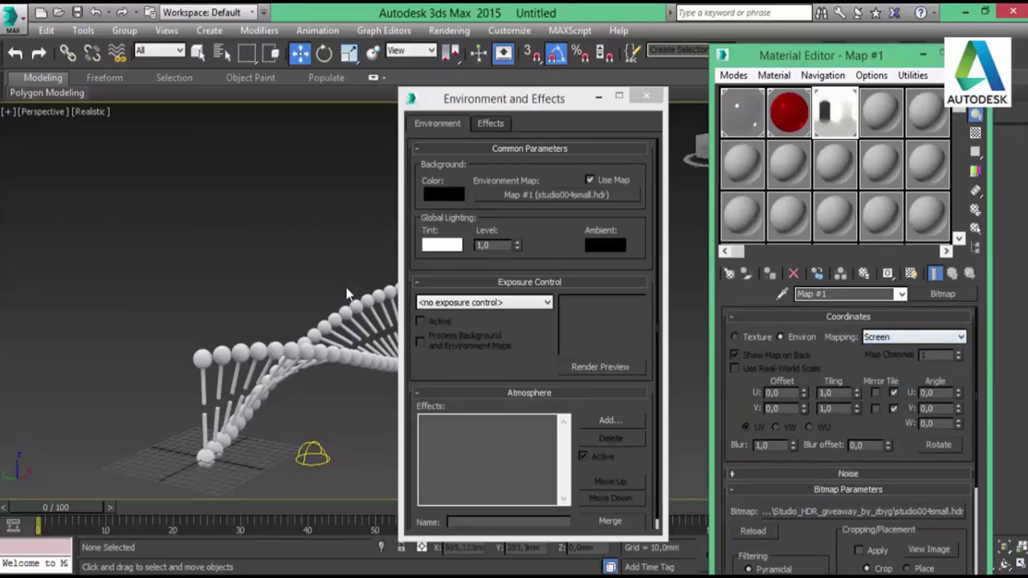
left_click(647, 97)
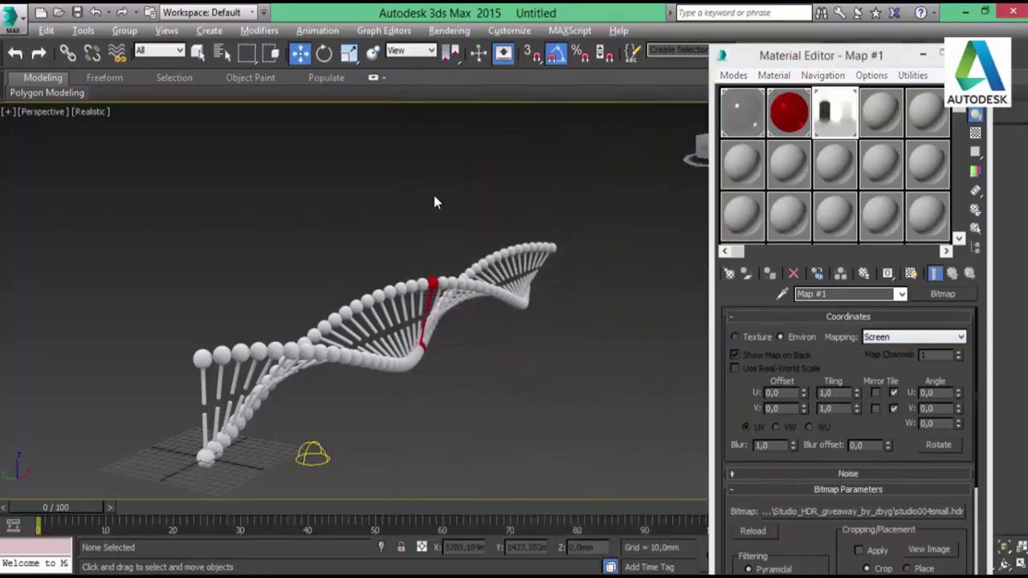
Use the environment as the Perspective viewport background, then render a test frame.
key("alt+b")
left_click(402, 222)
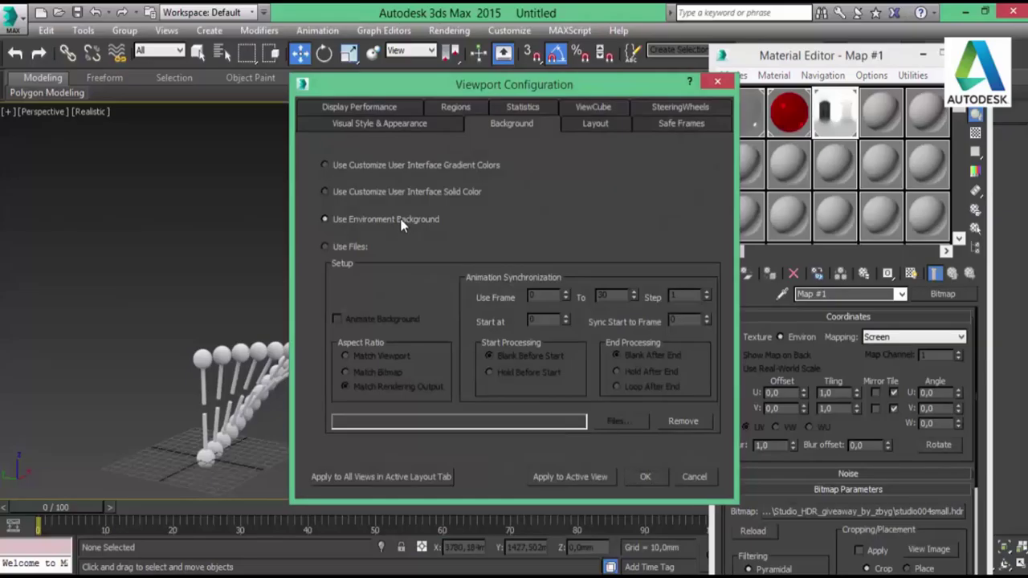
left_click(582, 476)
left_click(645, 477)
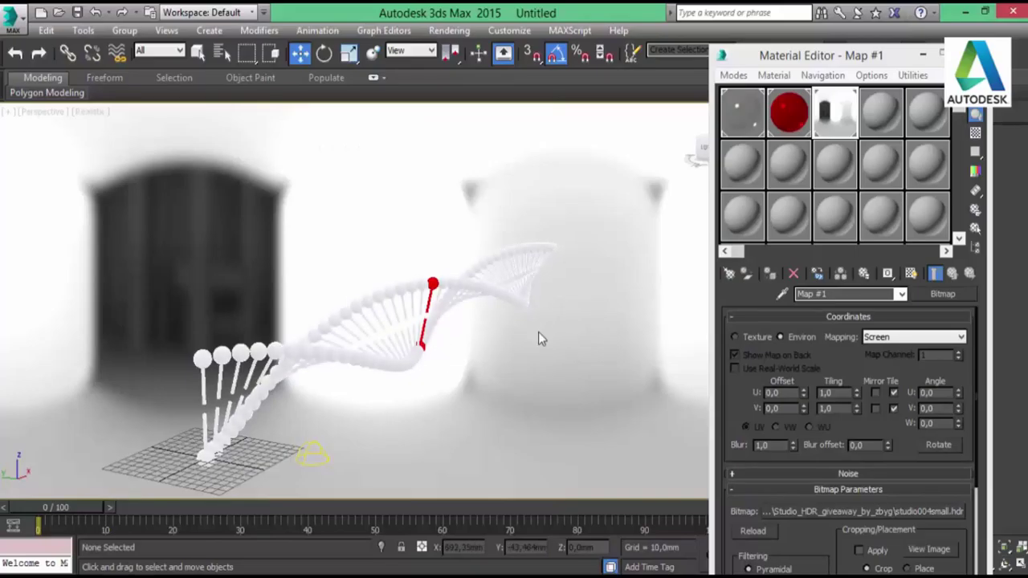
key("shift+q")
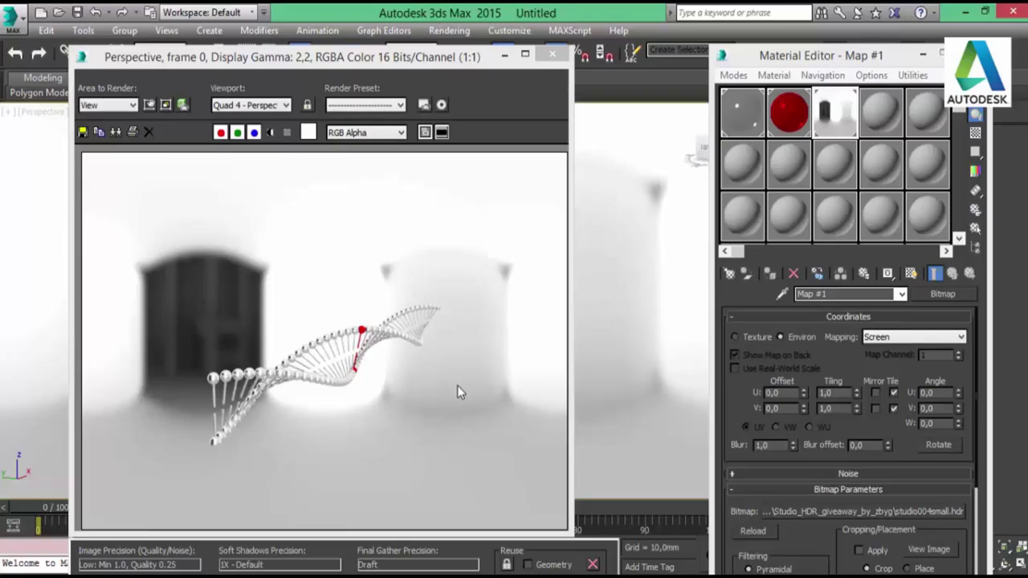
left_click(551, 56)
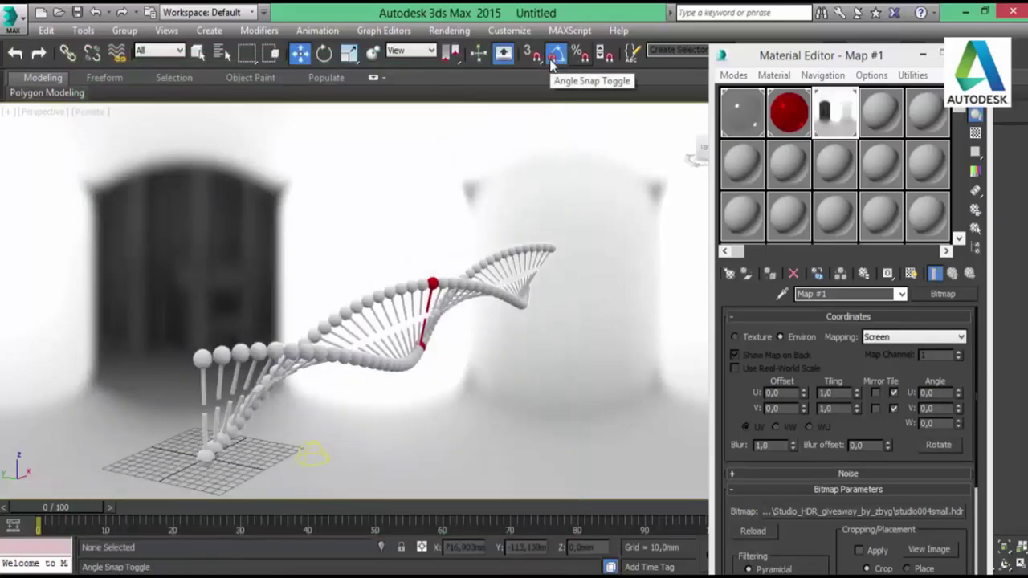
Replace the environment map with the studio007small.hdr bitmap, accepting the HDRI load settings.
key("8")
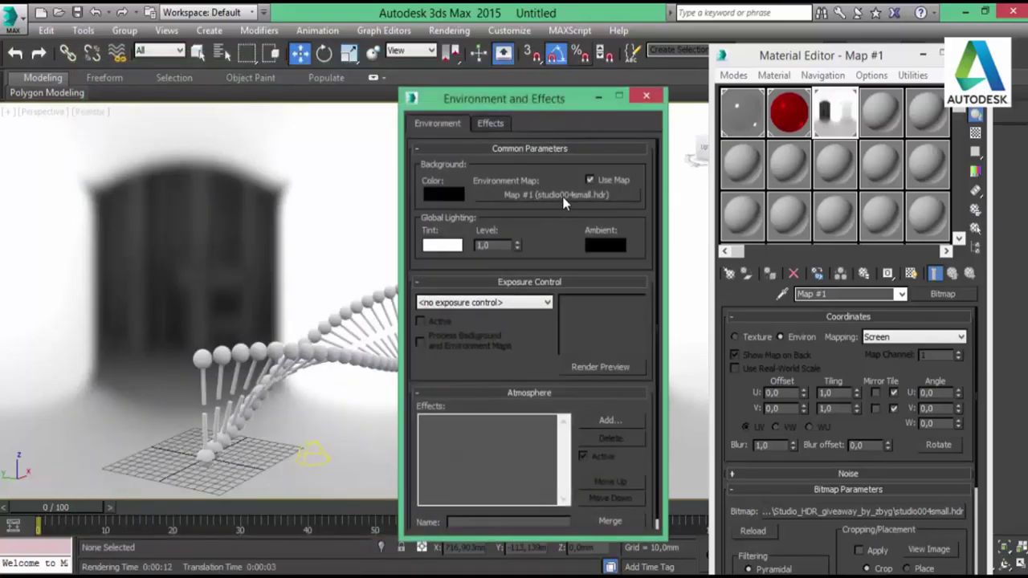
left_click(562, 194)
double_click(387, 118)
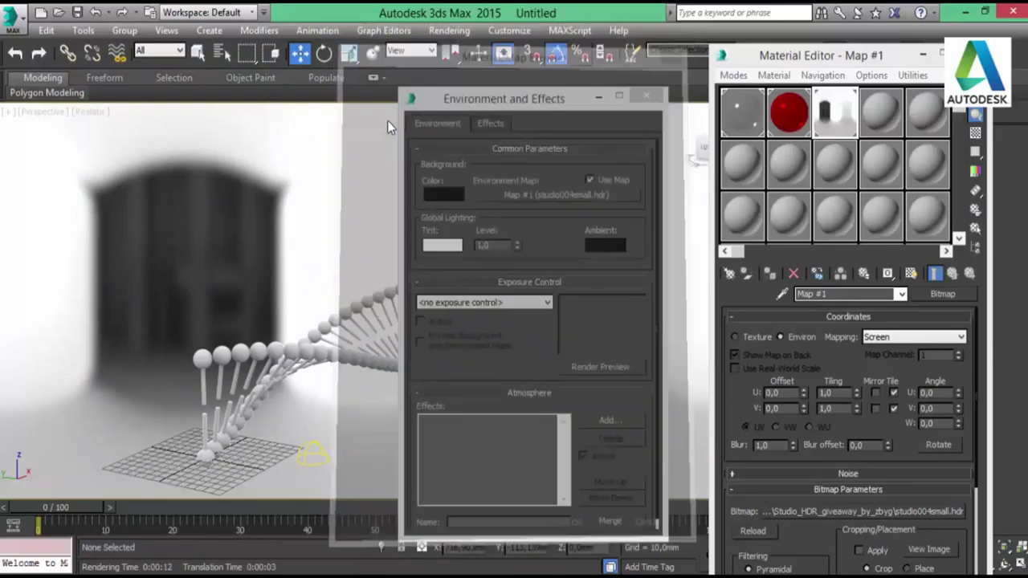
left_click_drag(649, 148, 649, 233)
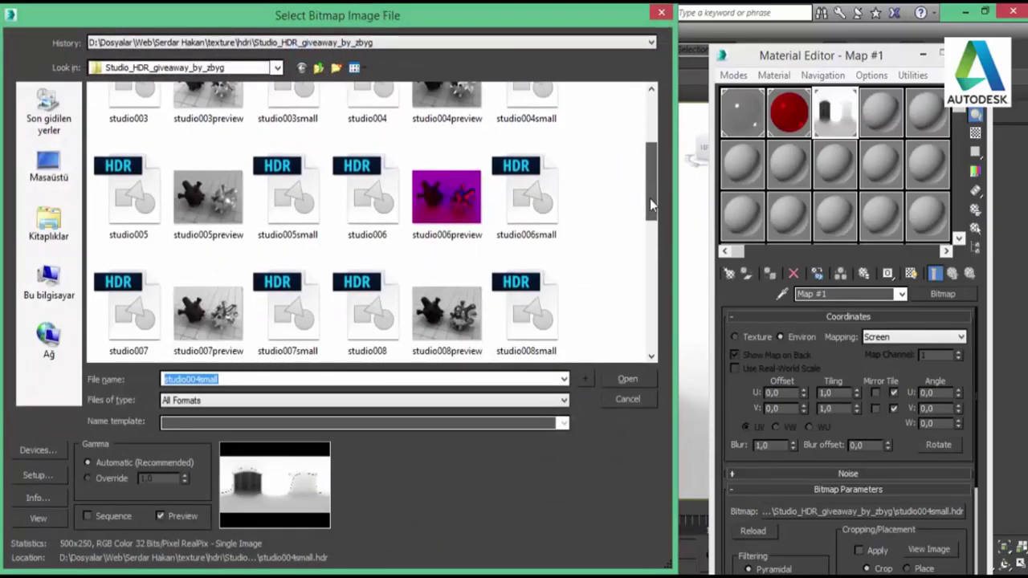
double_click(288, 188)
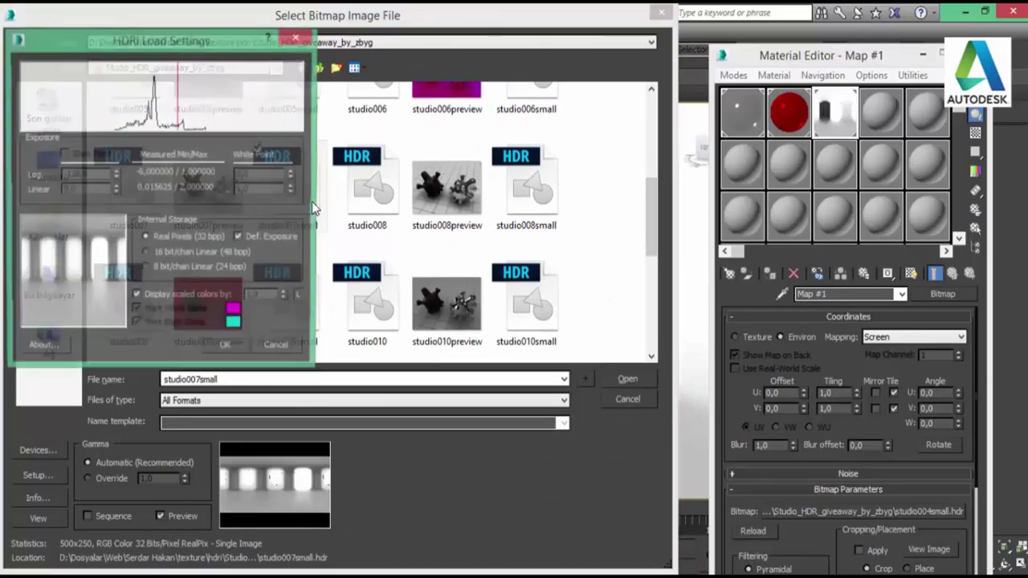
left_click(225, 352)
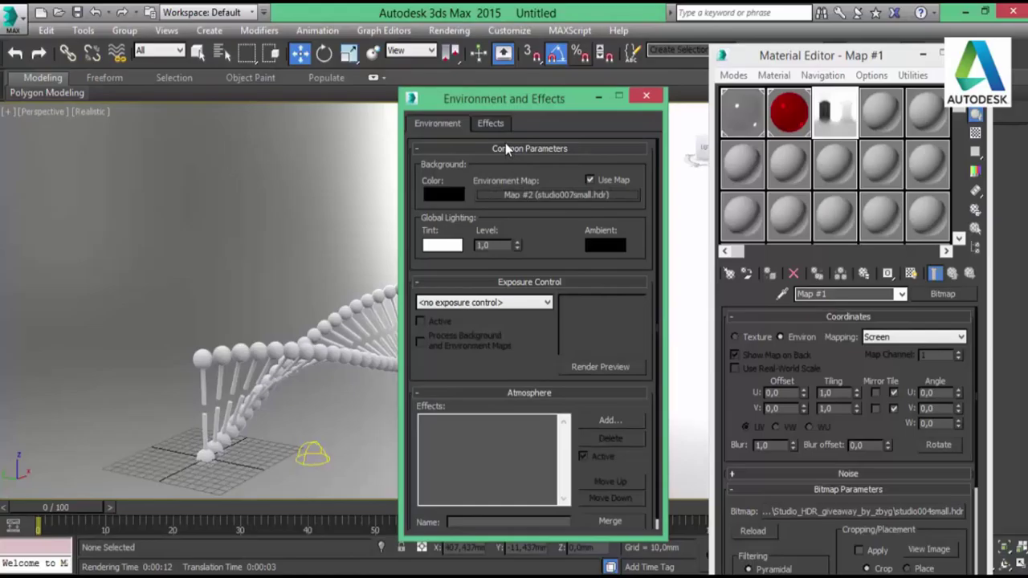
Test-render, close the render, environment and material windows, and select Sky001 for modifying.
key("shift+q")
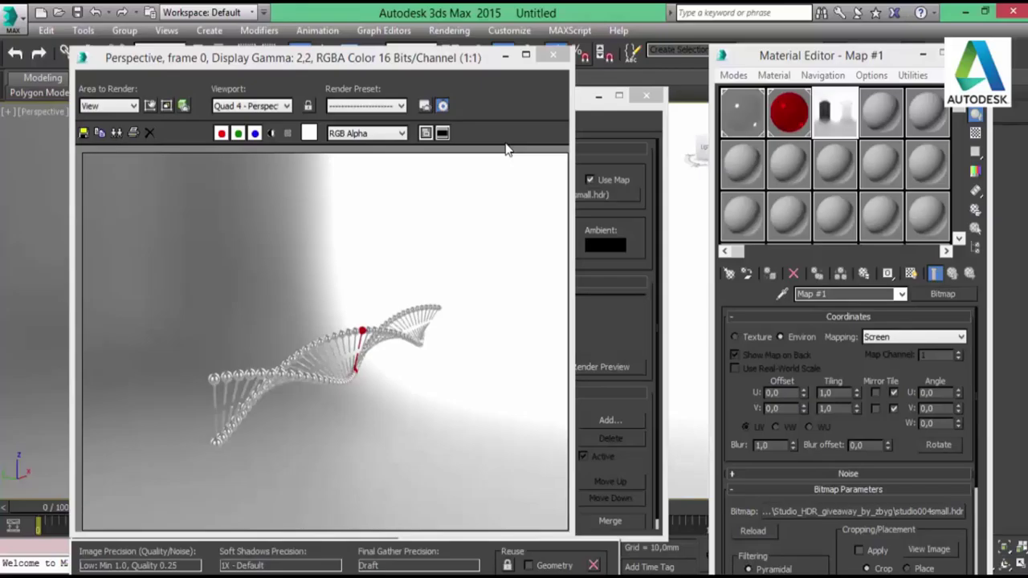
left_click(552, 55)
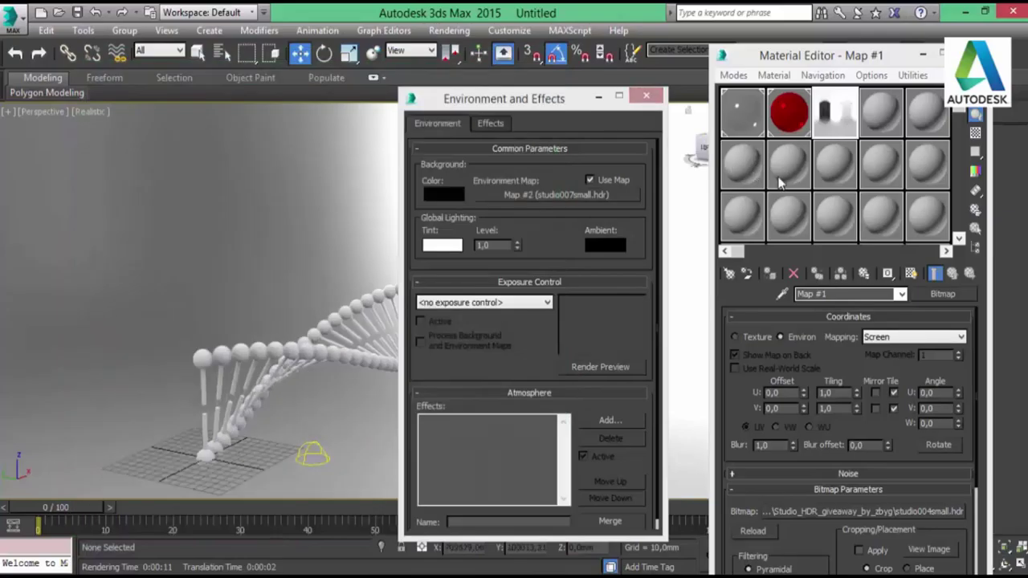
left_click(646, 96)
left_click(922, 54)
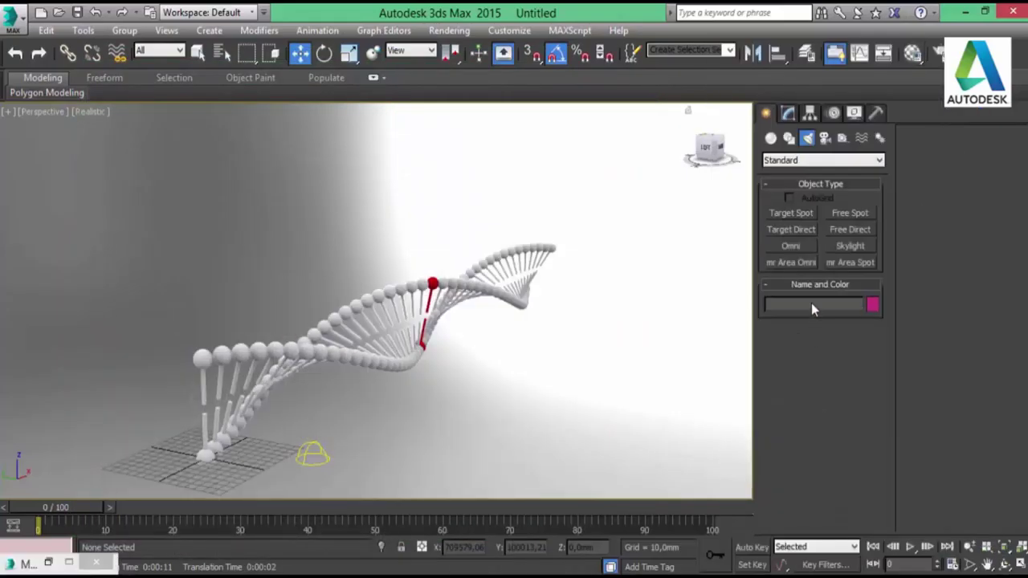
left_click(787, 116)
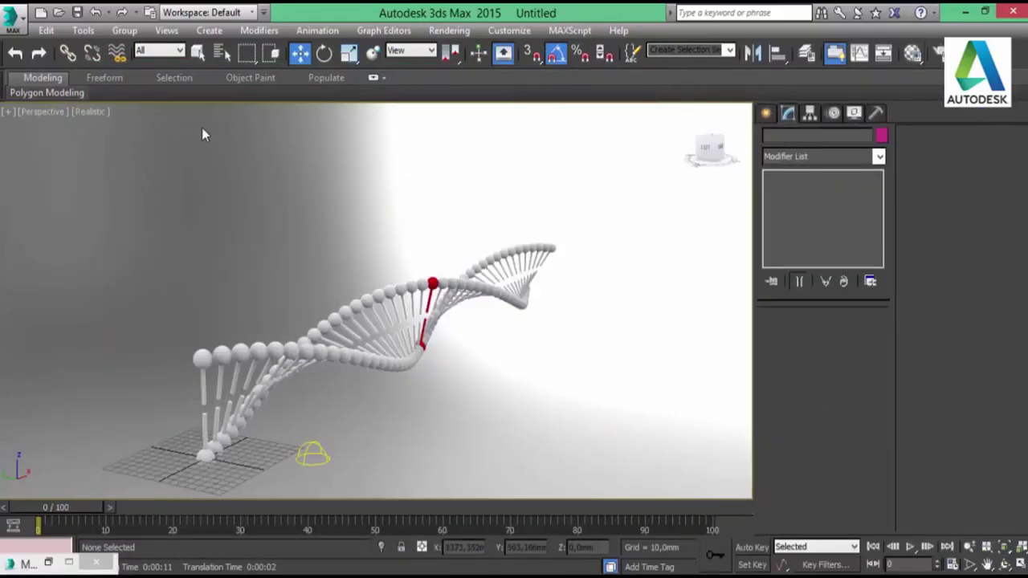
left_click(225, 57)
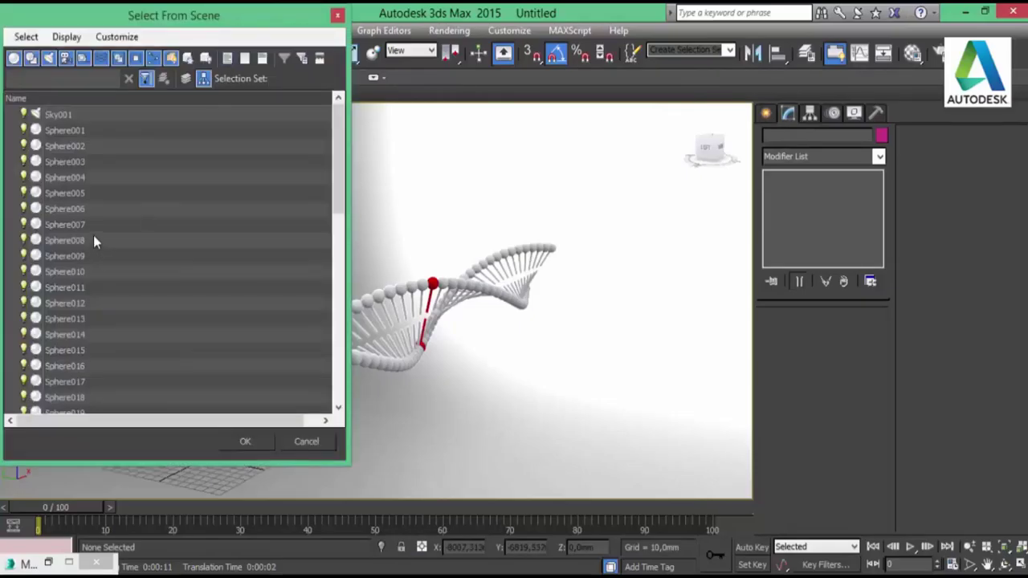
double_click(64, 117)
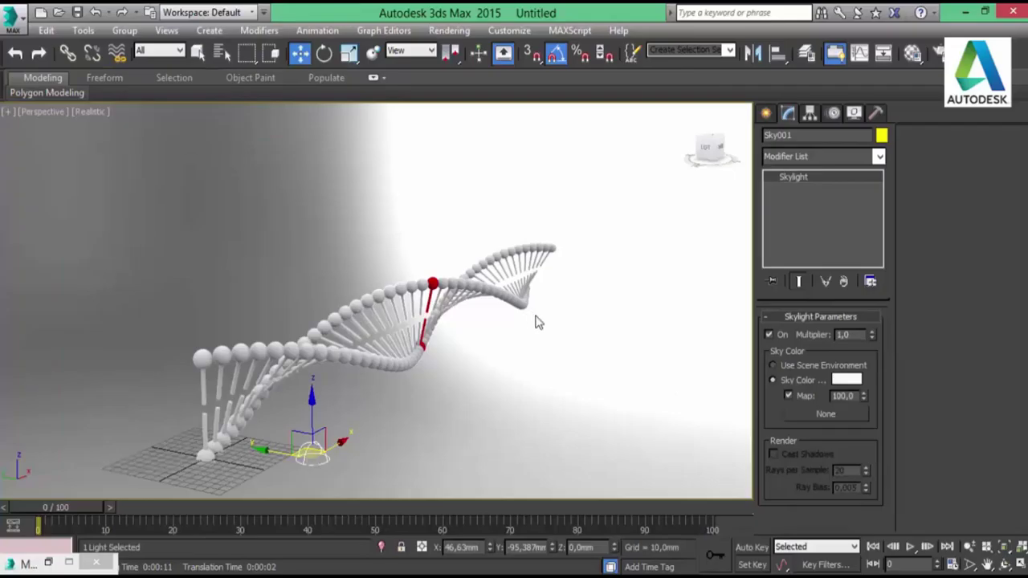
Instance the studio004small.hdr map from the Material Editor onto Sky001's sky colour map.
key("m")
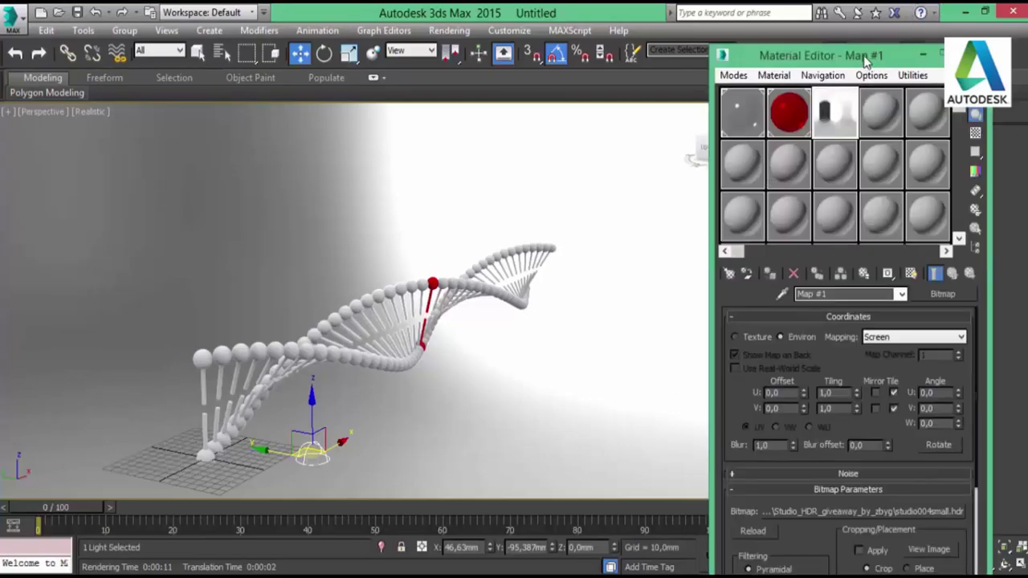
left_click_drag(868, 60, 466, 31)
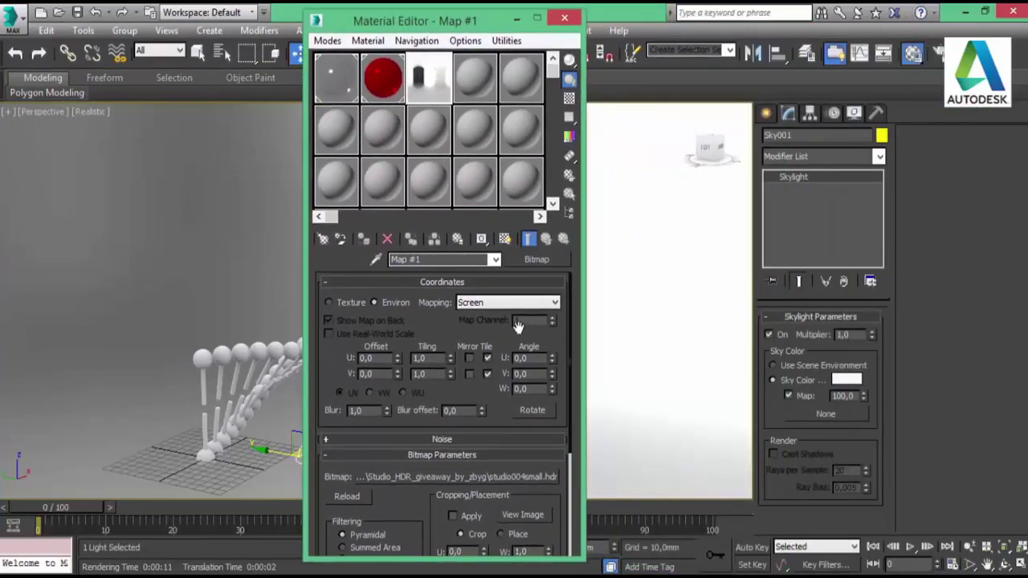
mouse_move(428, 80)
left_mouse_down()
mouse_move(853, 431)
mouse_move(836, 420)
left_mouse_up()
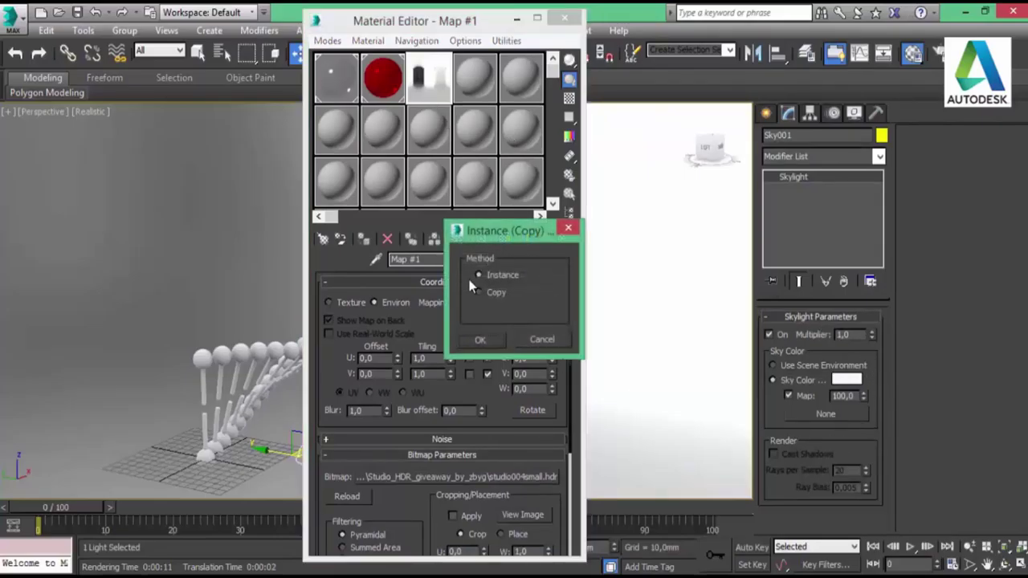
left_click(493, 341)
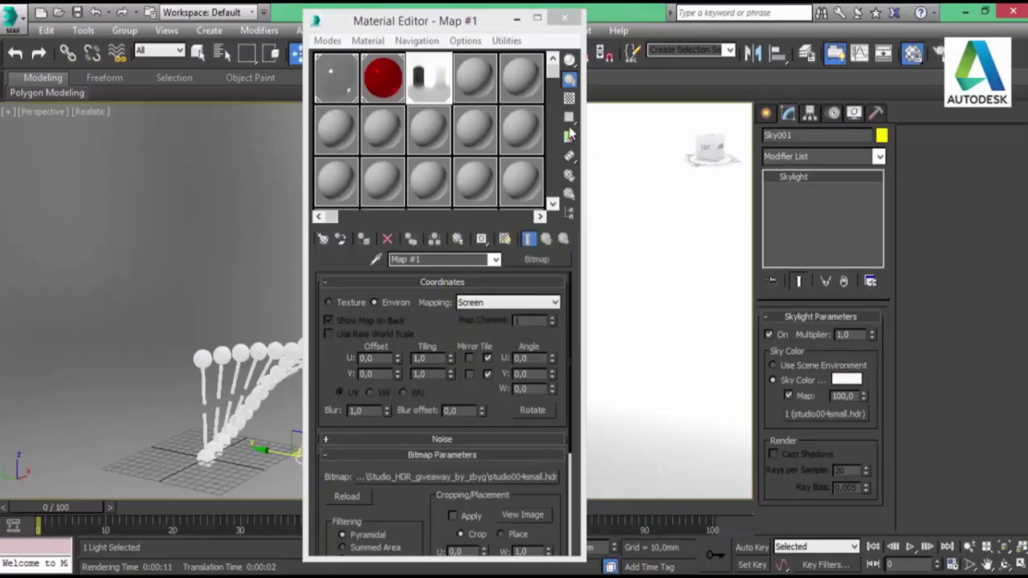
left_click(518, 20)
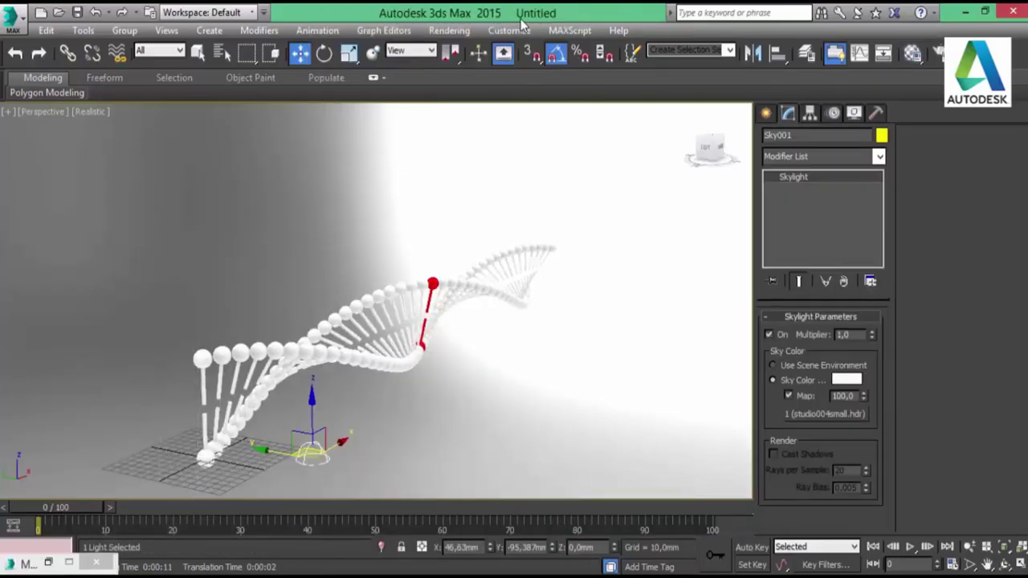
Show the safe frame, render a skylight test image, then close it and deselect.
key("shift+f")
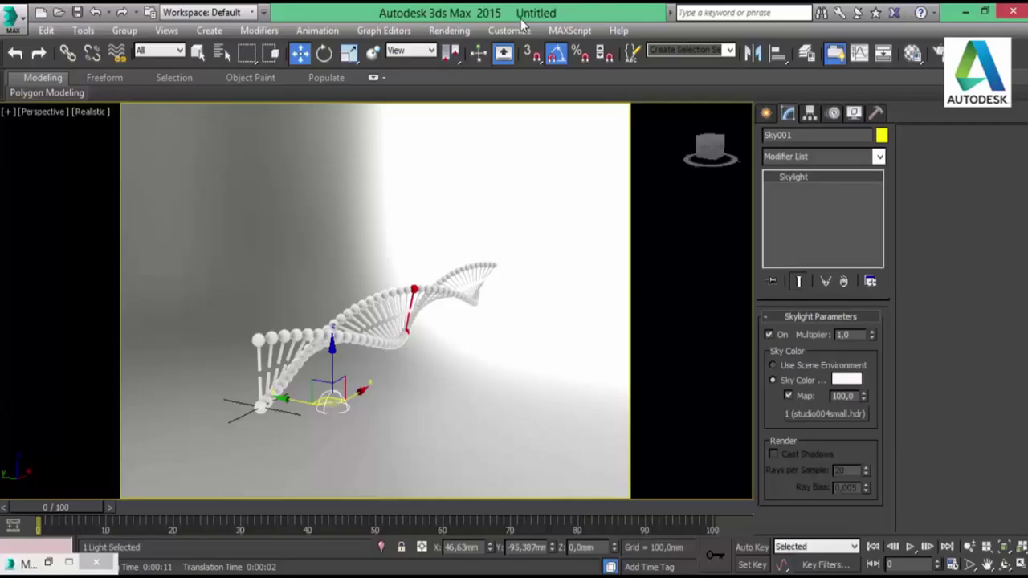
key("shift+q")
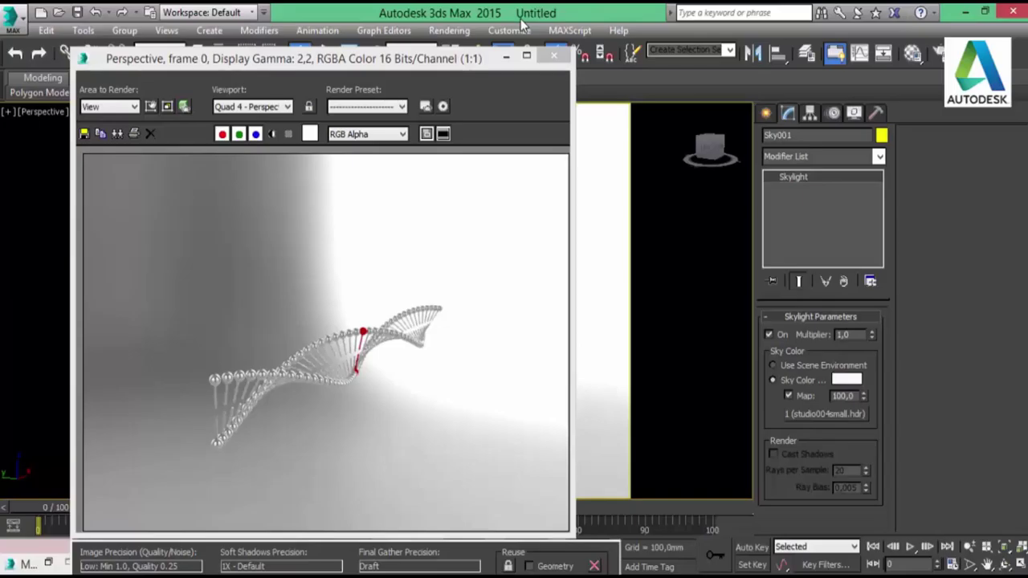
left_click(553, 57)
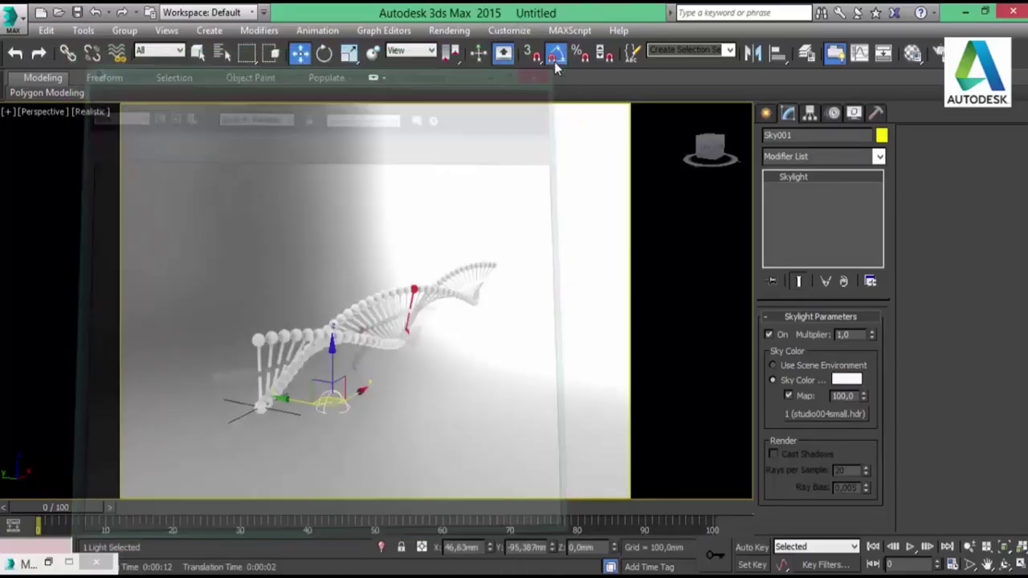
left_click(506, 398)
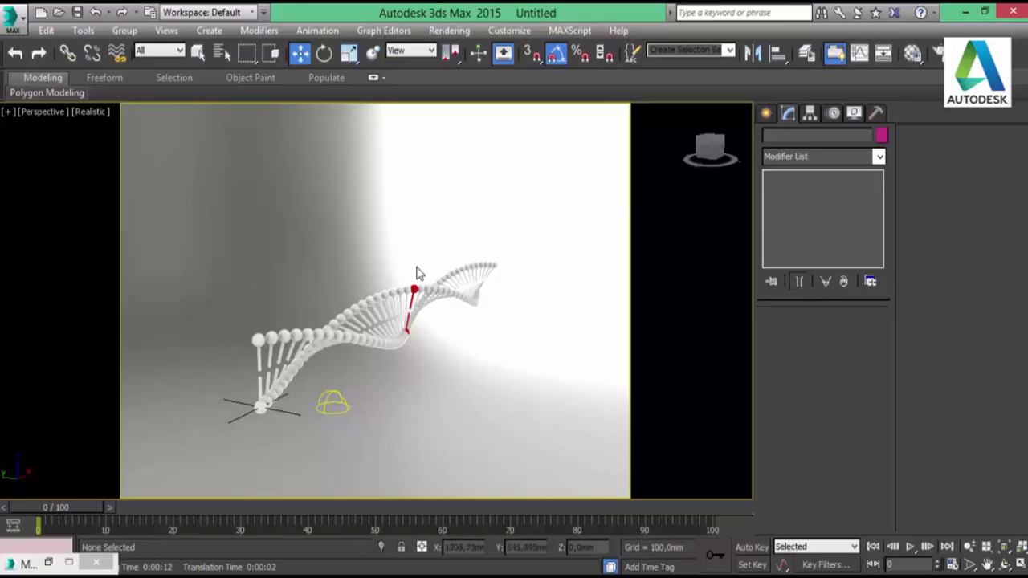
In the maximized Top view, drag out a target camera aimed along the helix.
key("alt+w")
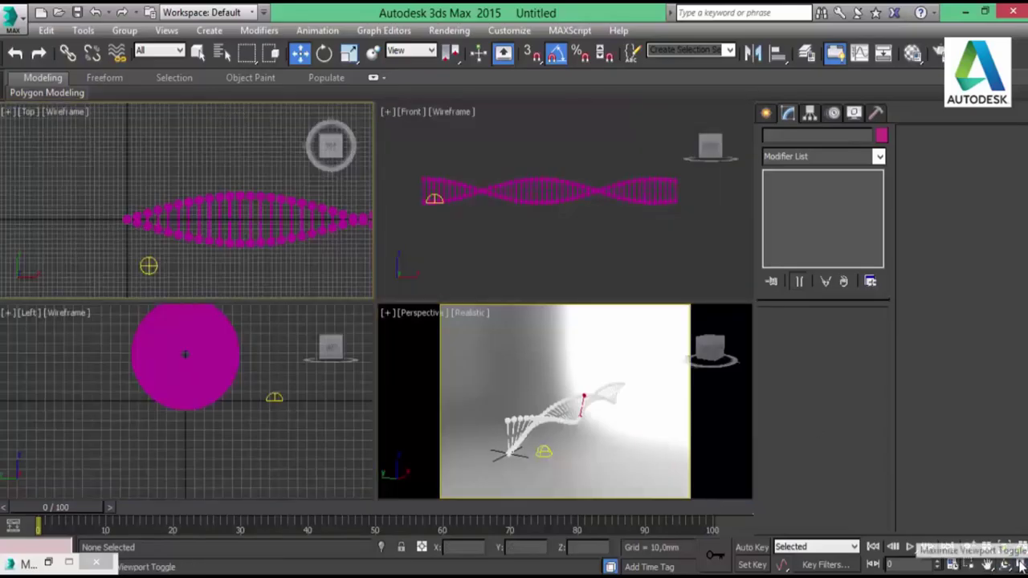
key("alt+w")
left_click(766, 113)
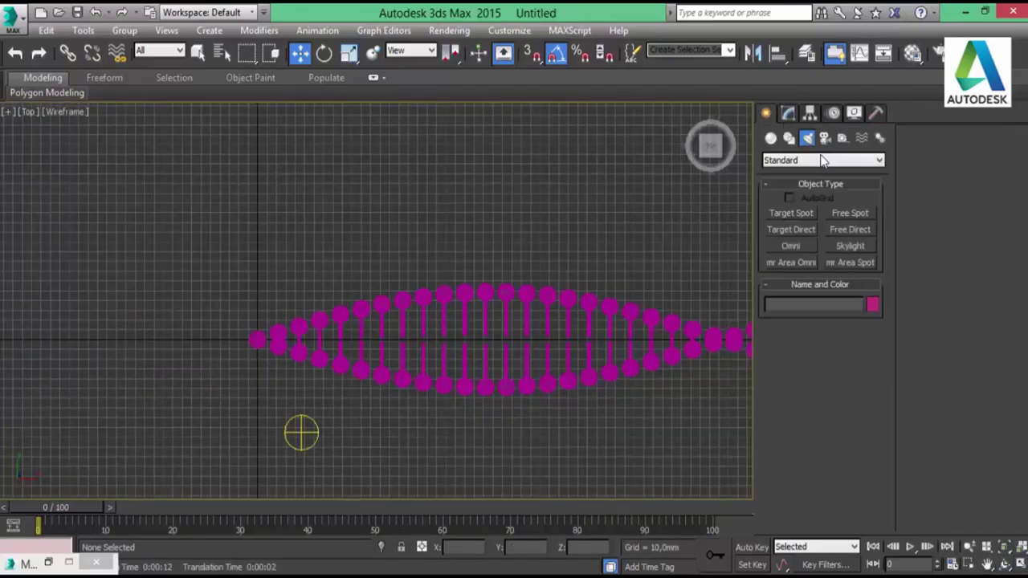
left_click(825, 138)
left_click(803, 212)
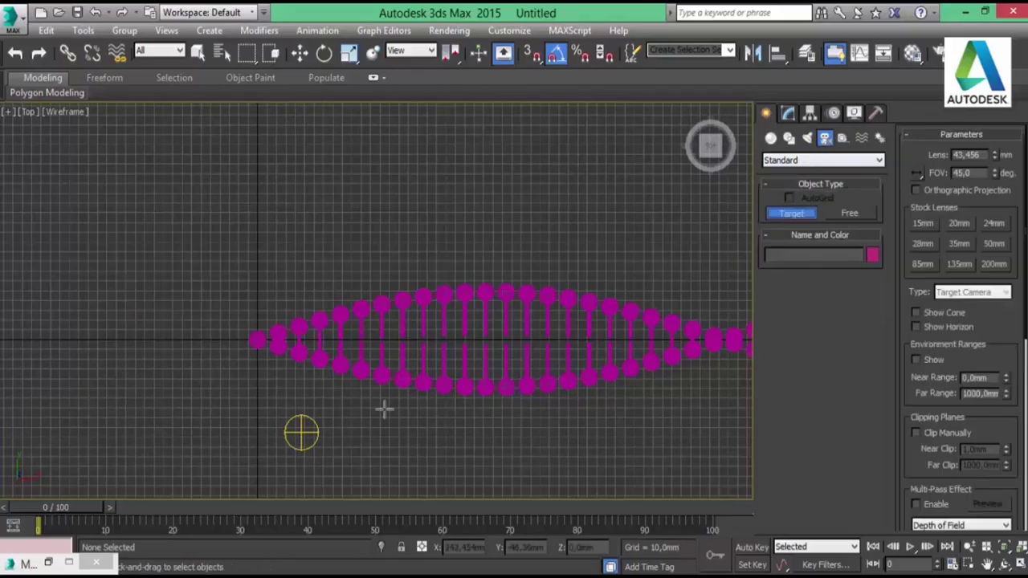
middle_click_drag(377, 404, 273, 319)
left_click_drag(146, 370, 348, 265)
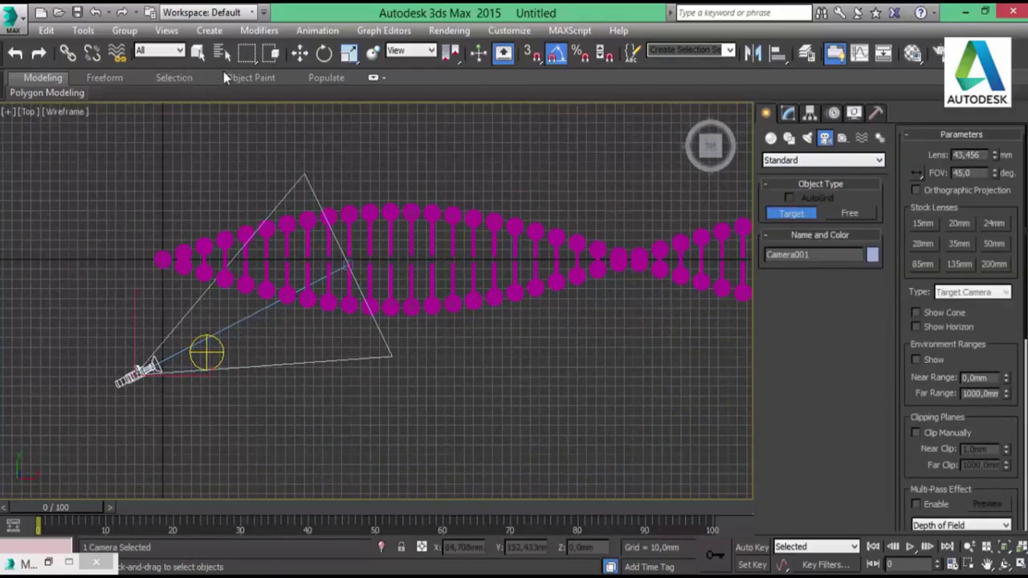
left_click(299, 53)
Give Camera001 a 50 mm lens and switch the maximized Perspective view to it.
left_click(792, 115)
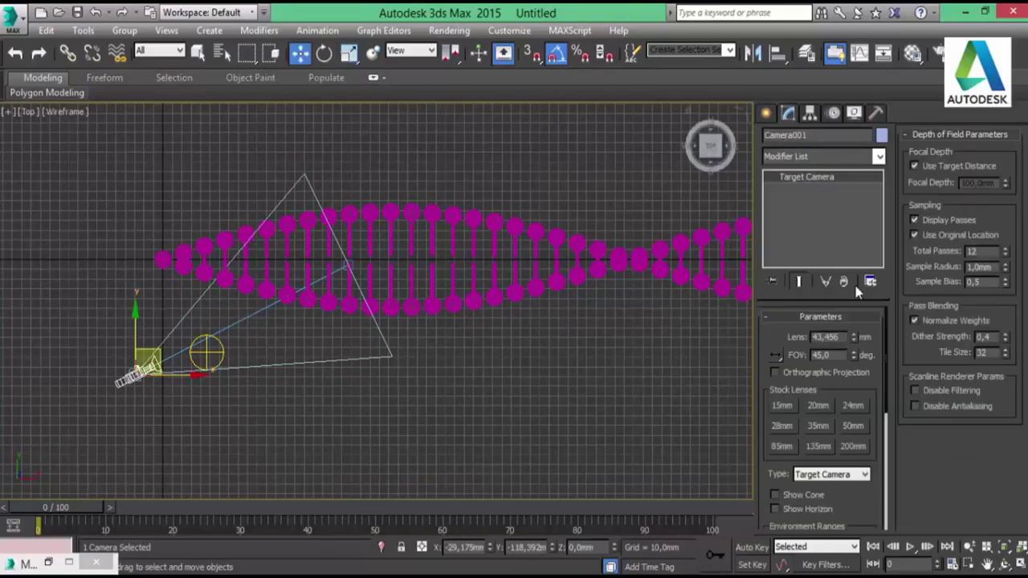
left_click(817, 425)
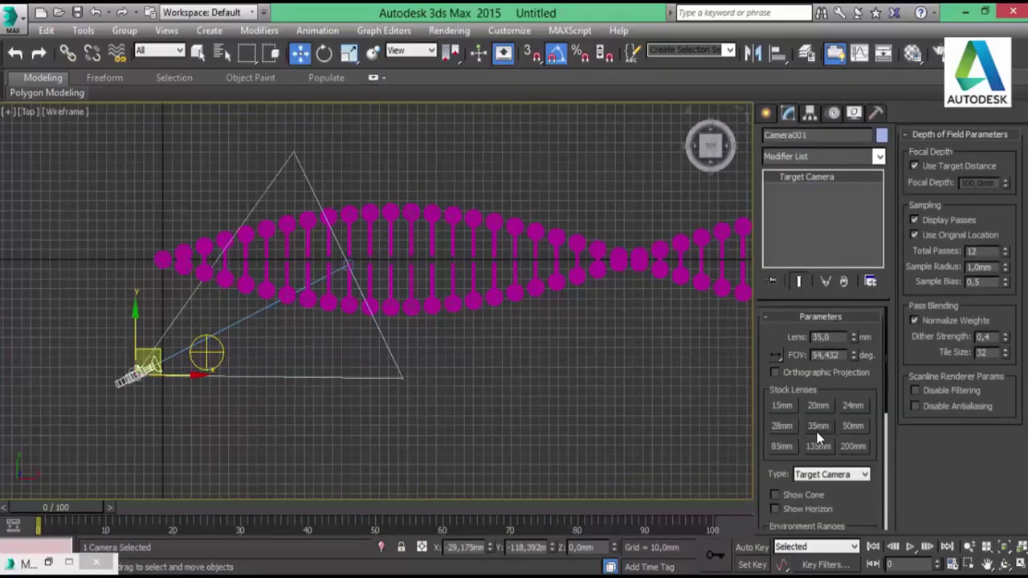
left_click(853, 426)
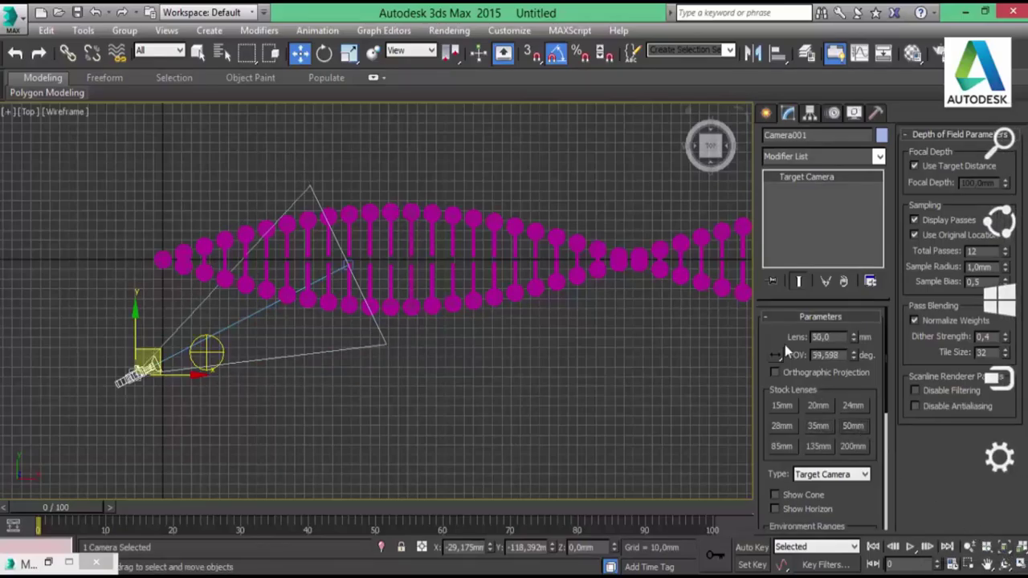
left_click(1020, 565)
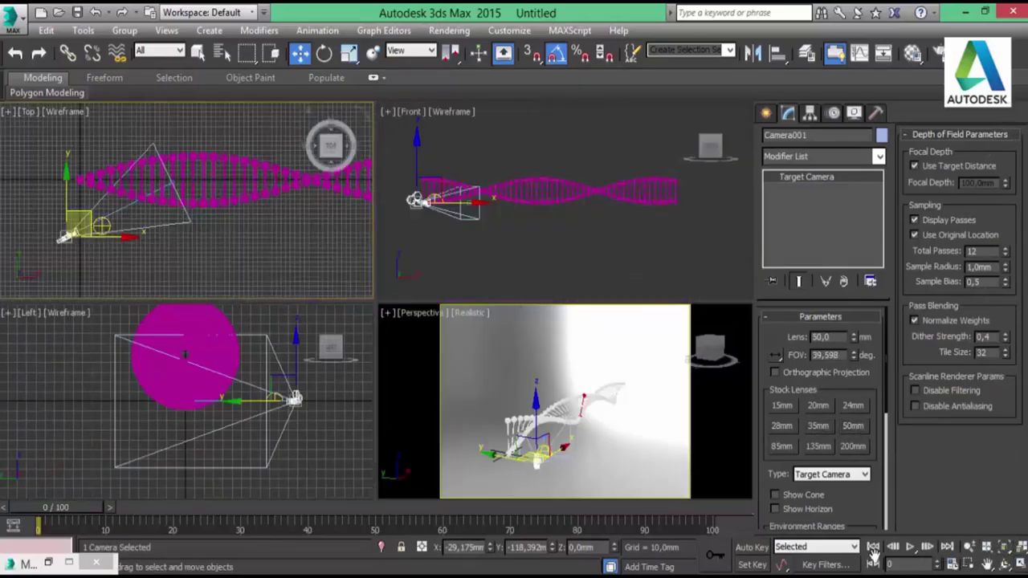
right_click(655, 387)
left_click(1021, 566)
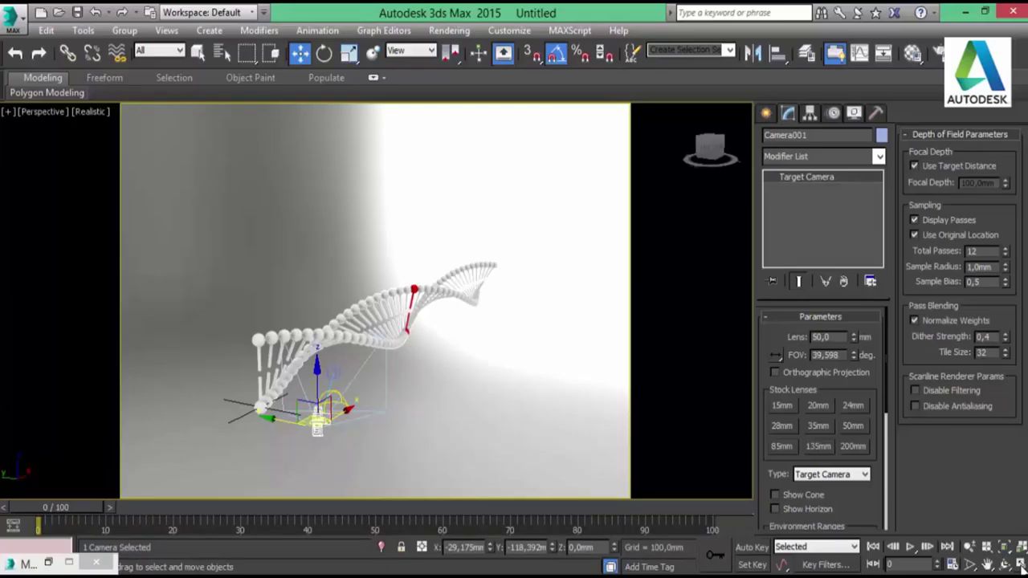
key("c")
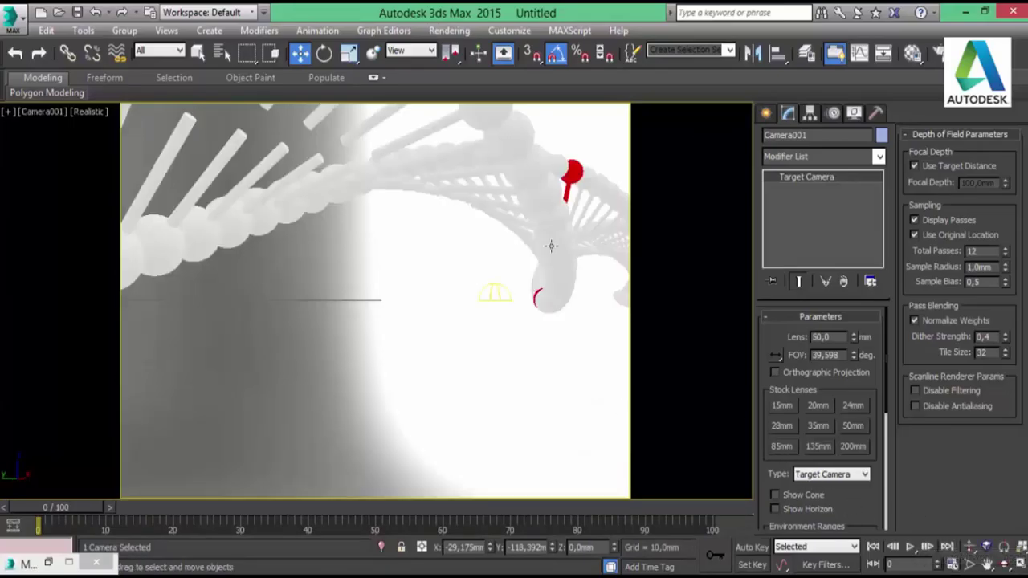
Truck Camera001 to reframe the helix, render through it, and reopen the Material Editor.
left_click(987, 564)
mouse_move(391, 165)
left_mouse_down()
mouse_move(434, 236)
mouse_move(362, 363)
mouse_move(413, 310)
mouse_move(374, 349)
left_mouse_up()
key("shift+q")
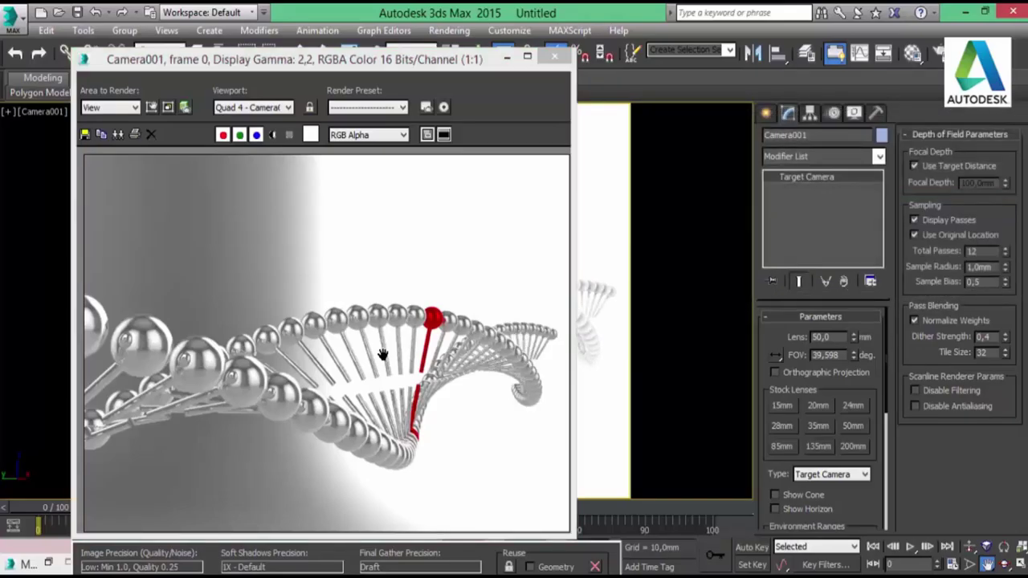
key("m")
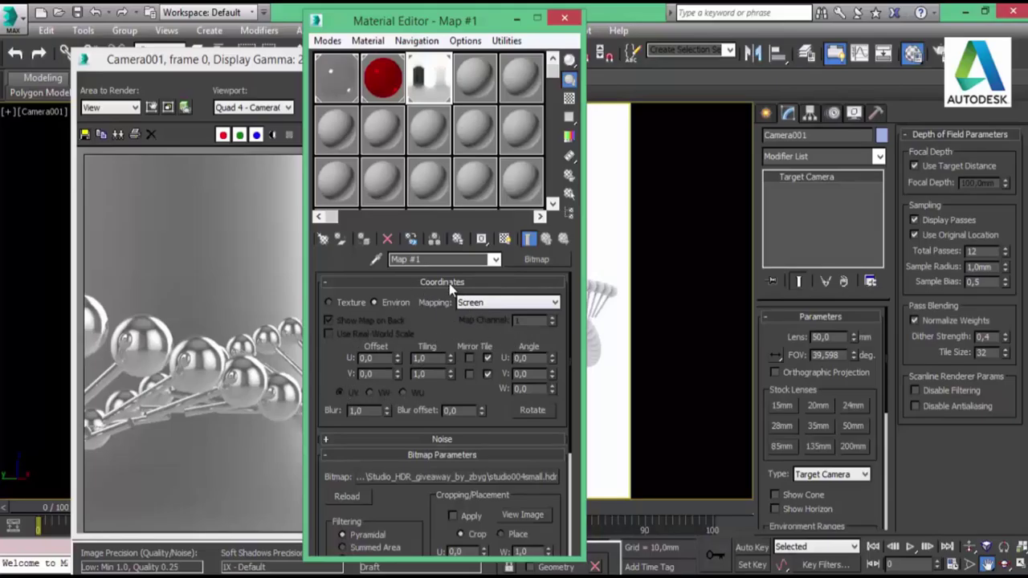
In Map #1's Output rollout, enable the colour map and switch it from Mono to RGB.
left_click(449, 282)
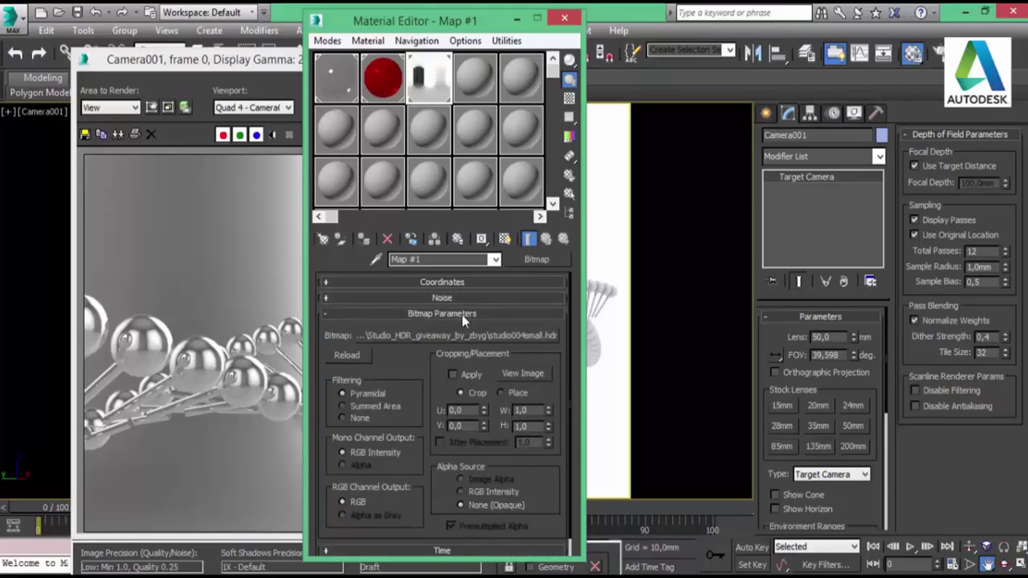
left_click(462, 314)
left_click(446, 345)
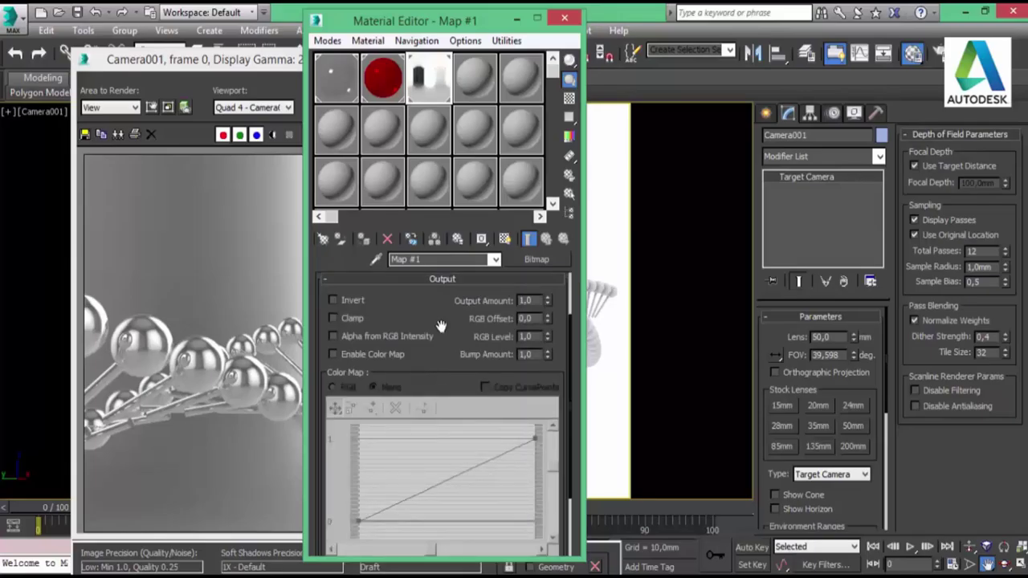
mouse_move(460, 24)
left_mouse_down()
mouse_move(652, 53)
mouse_move(732, 50)
left_mouse_up()
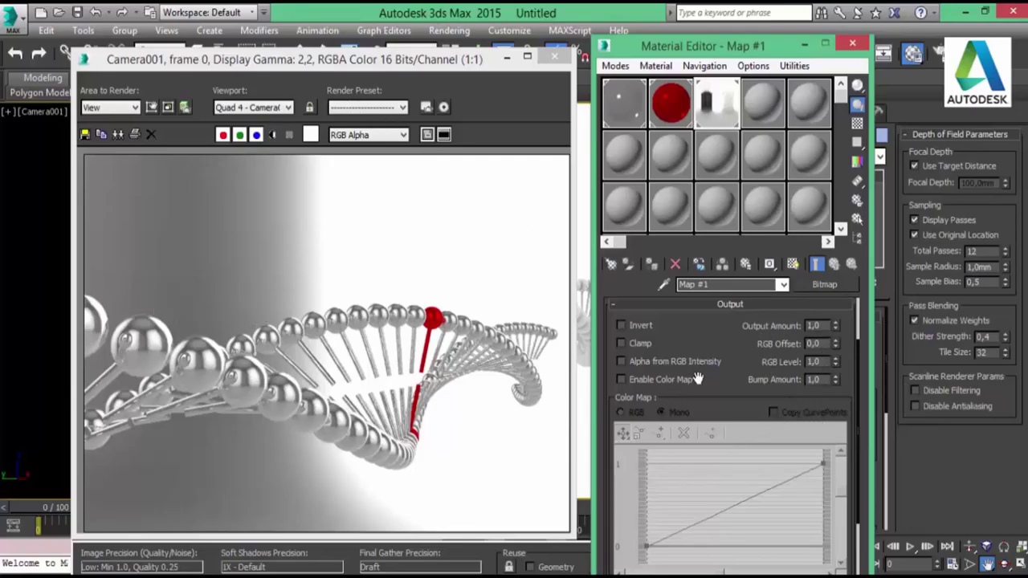
mouse_move(725, 398)
left_mouse_down()
mouse_move(733, 374)
mouse_move(735, 390)
left_mouse_up()
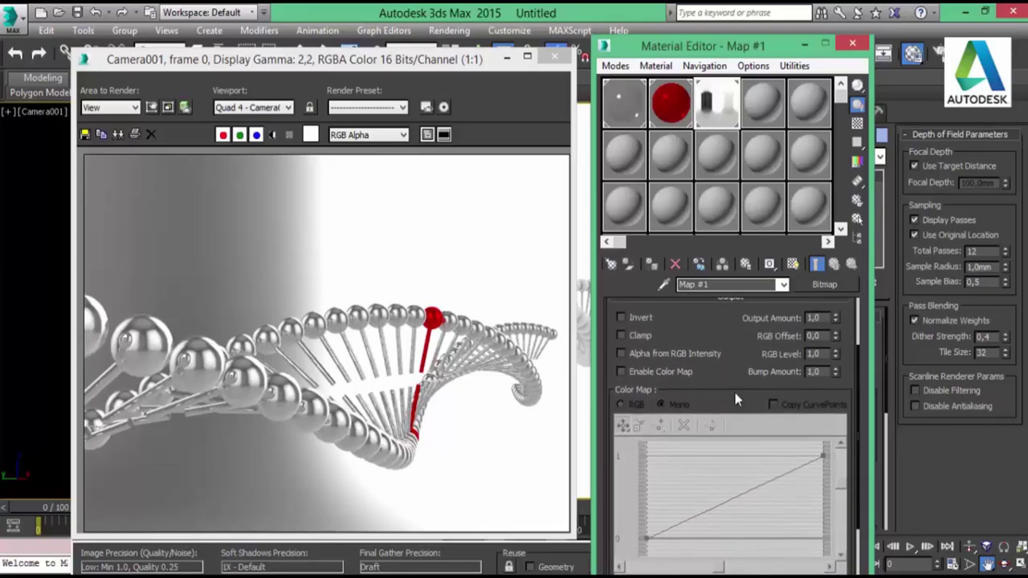
left_click(653, 376)
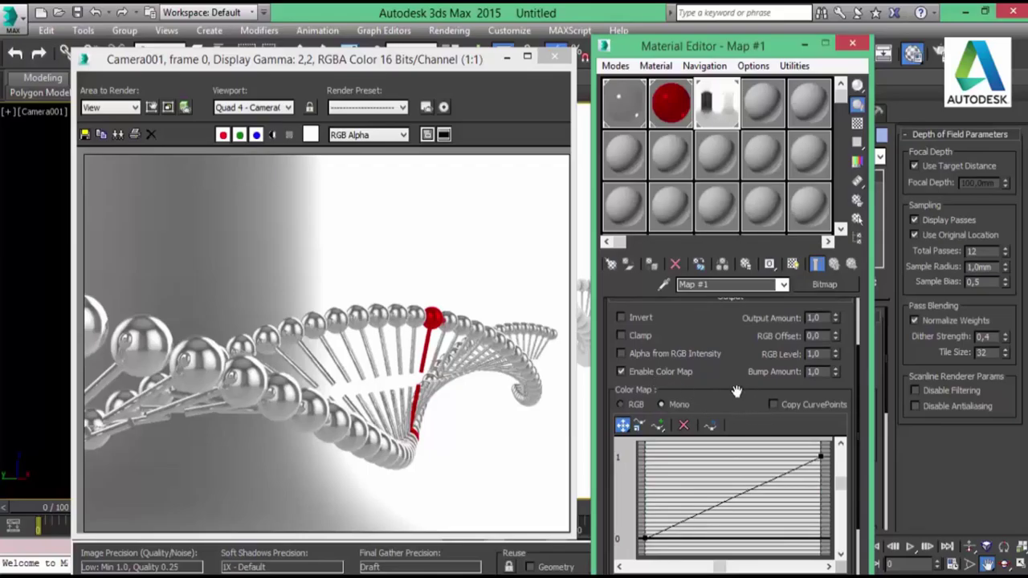
left_click_drag(734, 386, 736, 373)
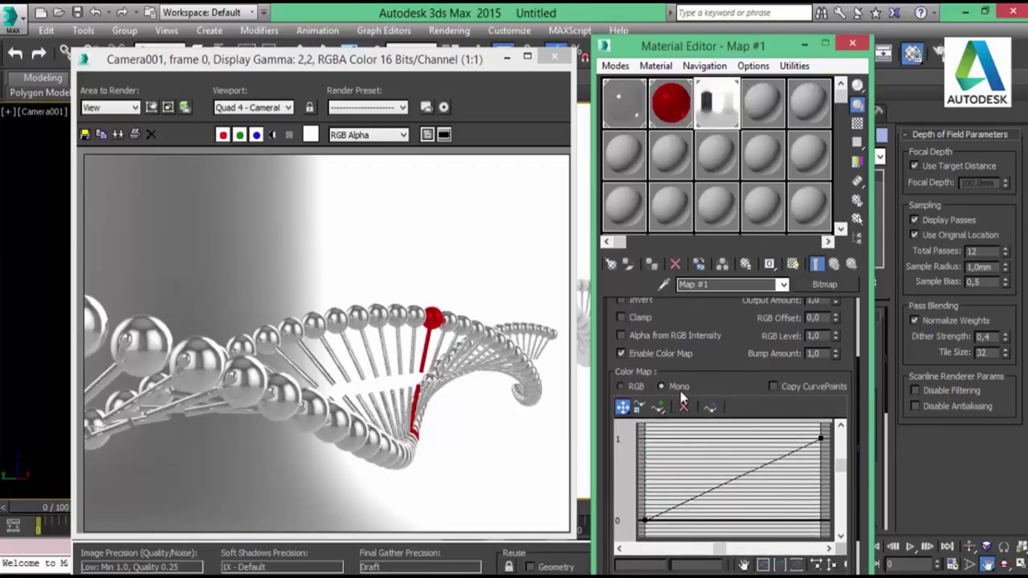
left_click(633, 386)
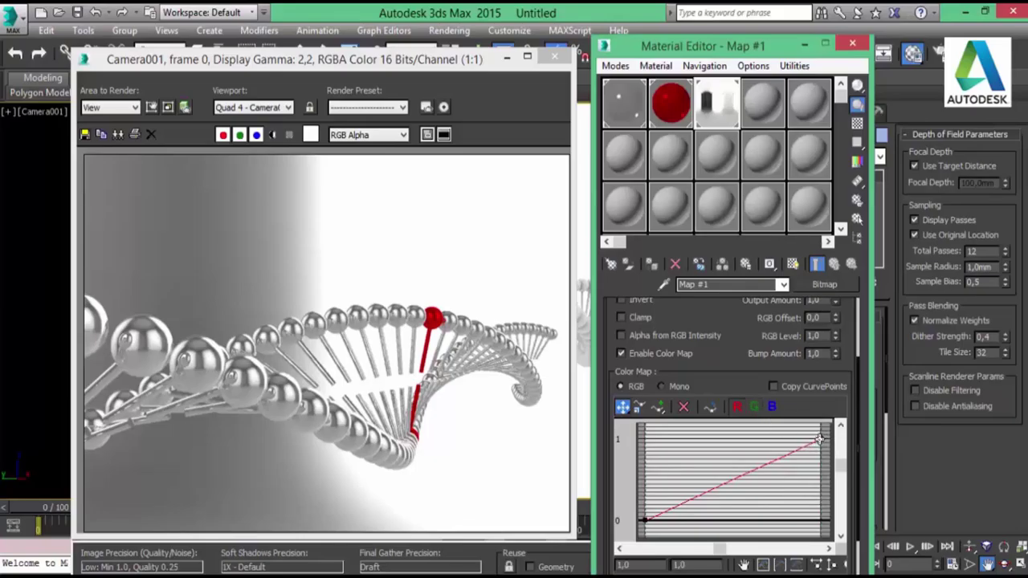
Lower the red curve's top output to 0.875 and show an enlarged Map #1 preview at upper left.
left_click(554, 56)
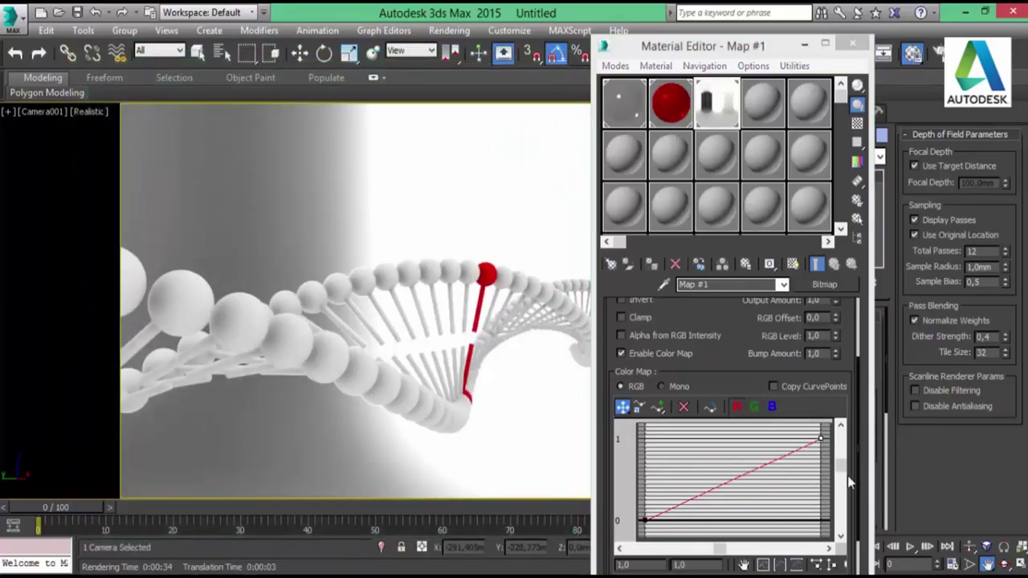
left_click_drag(821, 439, 821, 451)
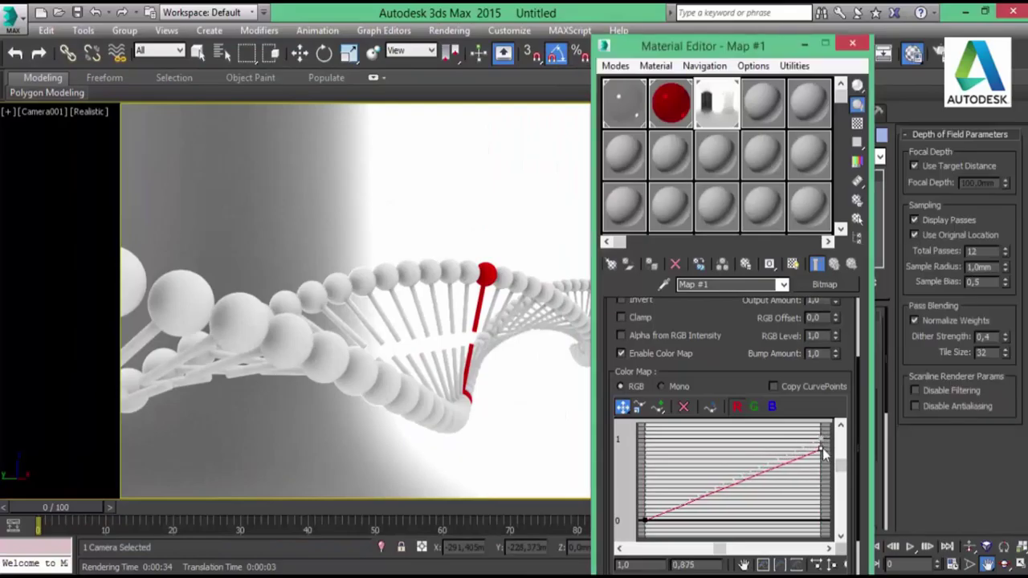
double_click(723, 98)
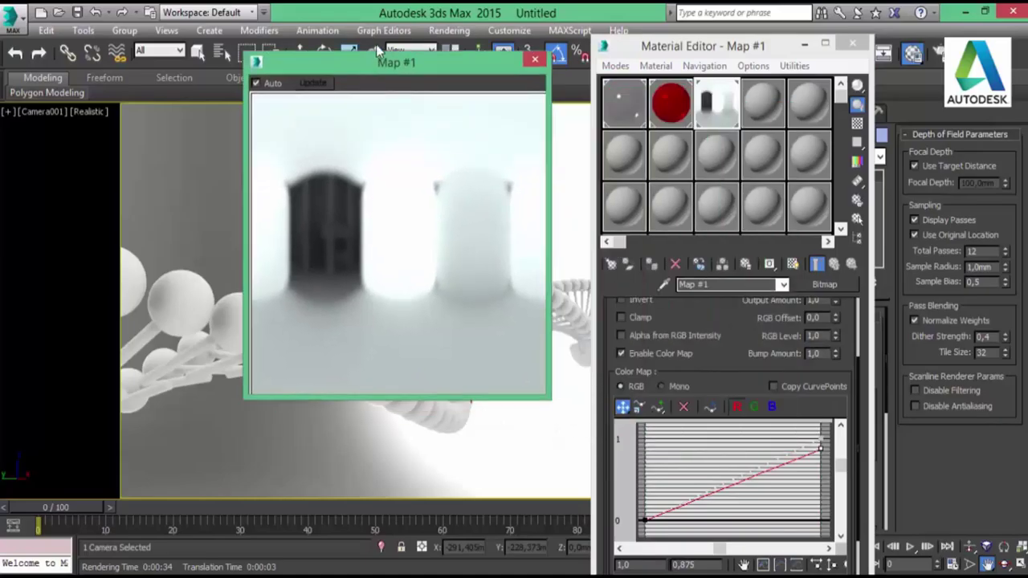
left_click_drag(678, 118, 325, 29)
mouse_move(434, 360)
left_mouse_down()
mouse_move(551, 458)
mouse_move(560, 486)
left_mouse_up()
left_click_drag(383, 30, 274, 33)
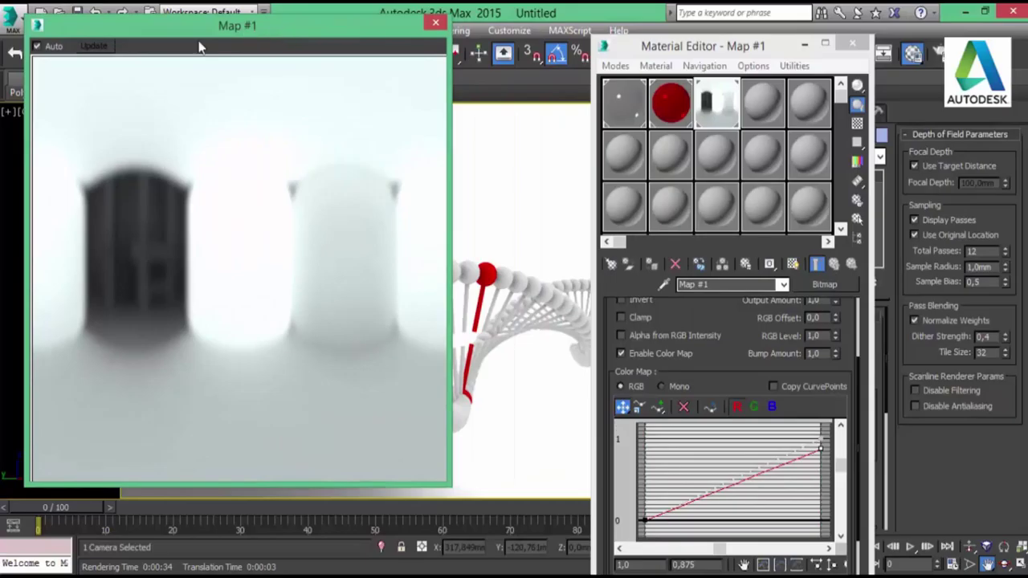
Lower the red curve further and set the green curve's top output to 0.914.
left_click(821, 450)
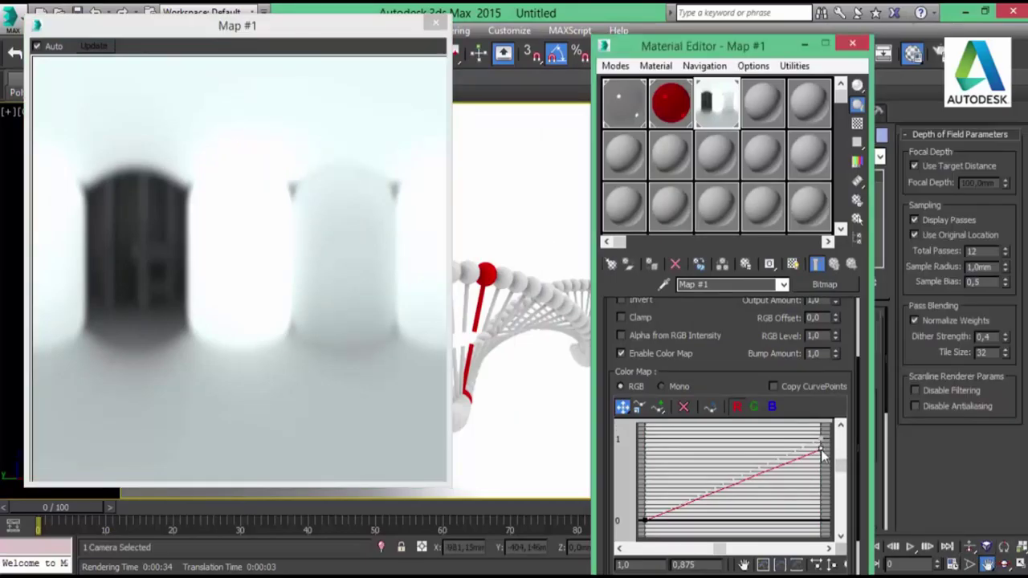
left_click_drag(820, 449, 822, 469)
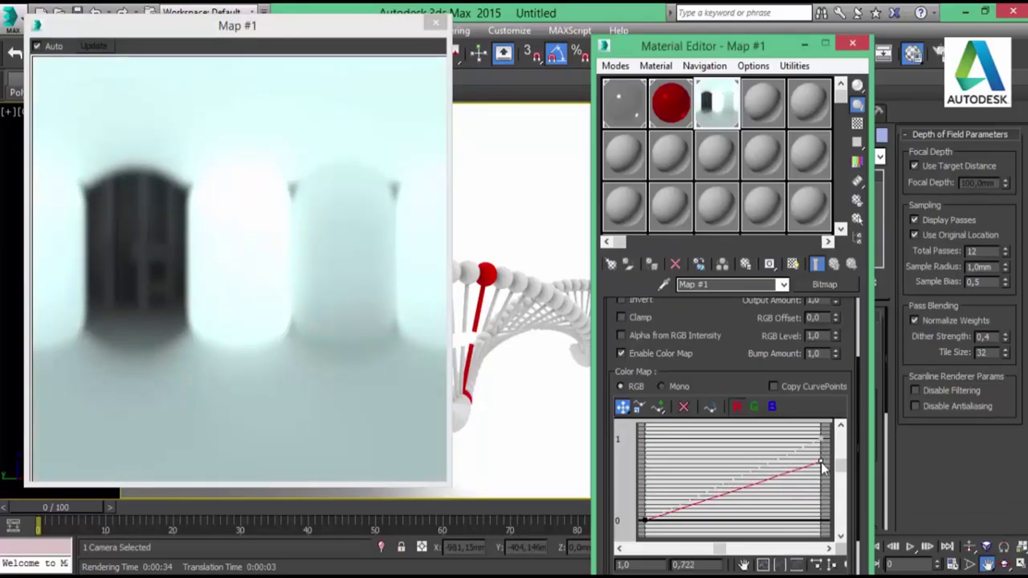
left_click(754, 407)
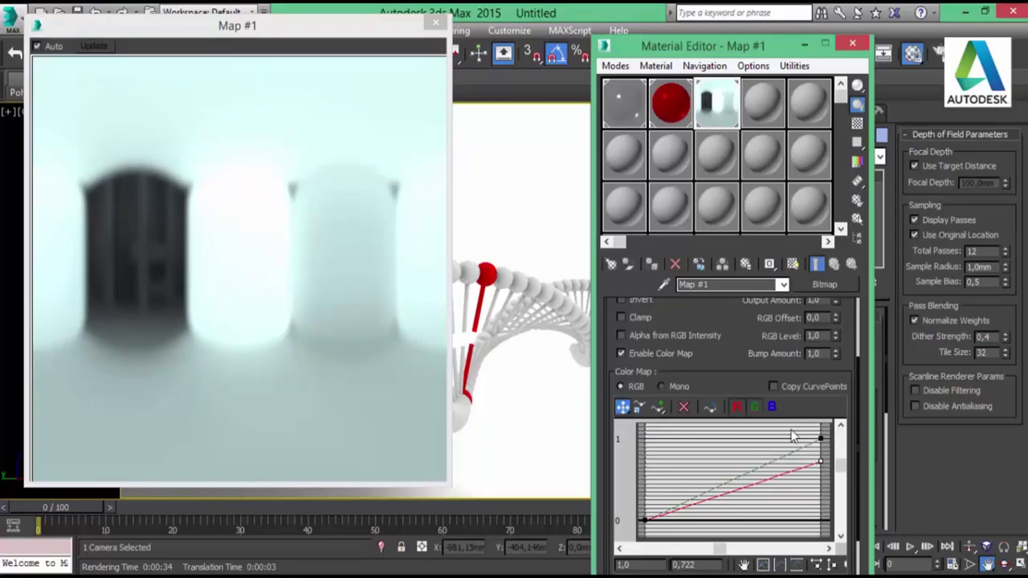
left_click_drag(821, 437, 822, 450)
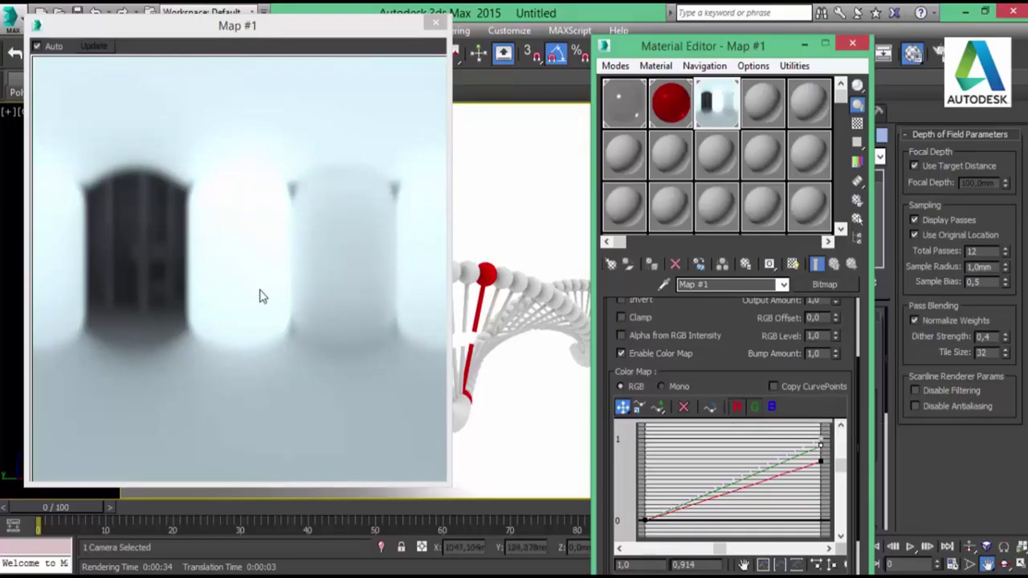
Set the blue curve's top output to 0.875 and lower green's to 0.818.
left_click(736, 407)
left_click(755, 408)
left_click(772, 408)
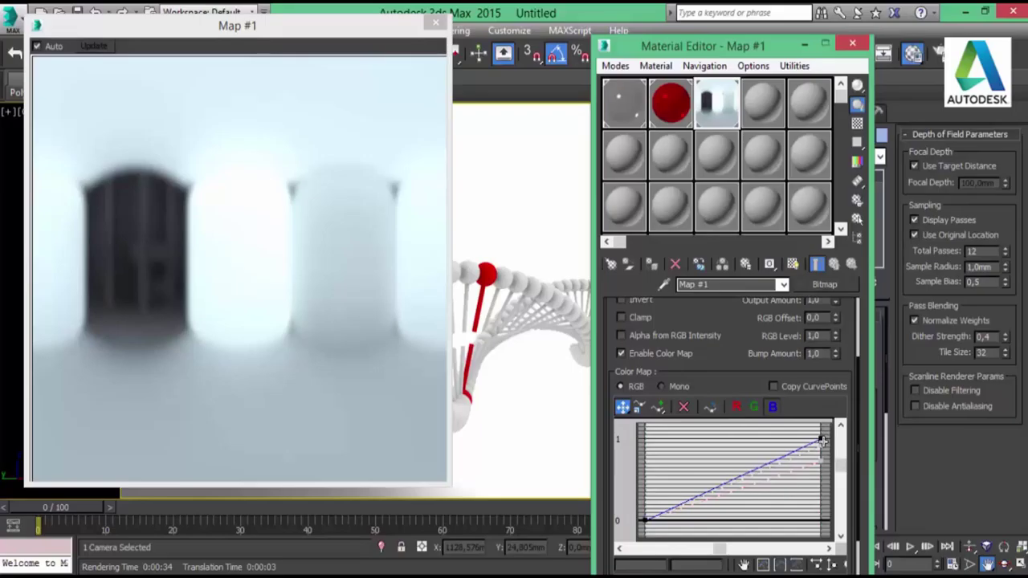
mouse_move(821, 438)
left_mouse_down()
mouse_move(823, 484)
mouse_move(821, 436)
left_mouse_up()
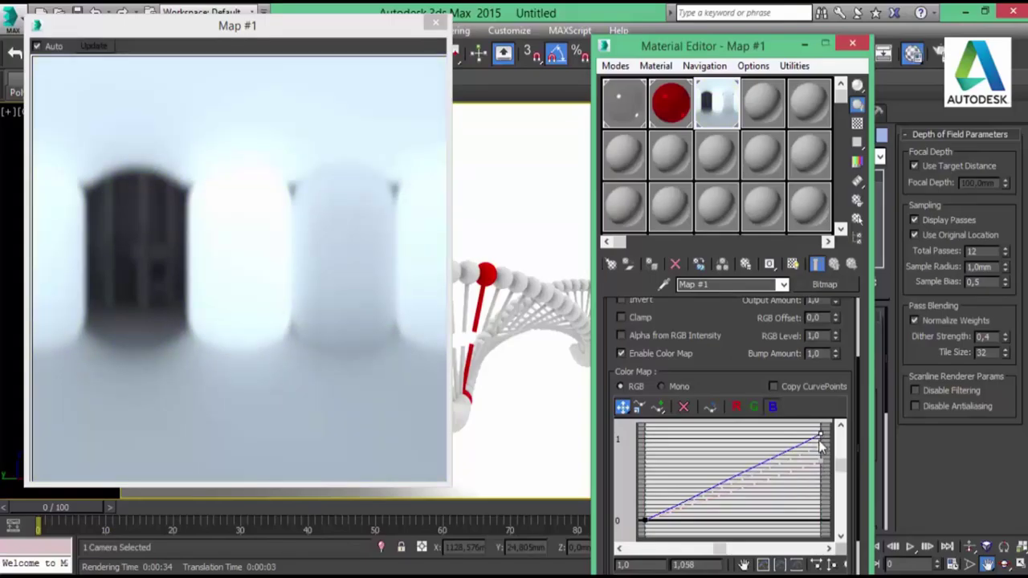
left_click(754, 407)
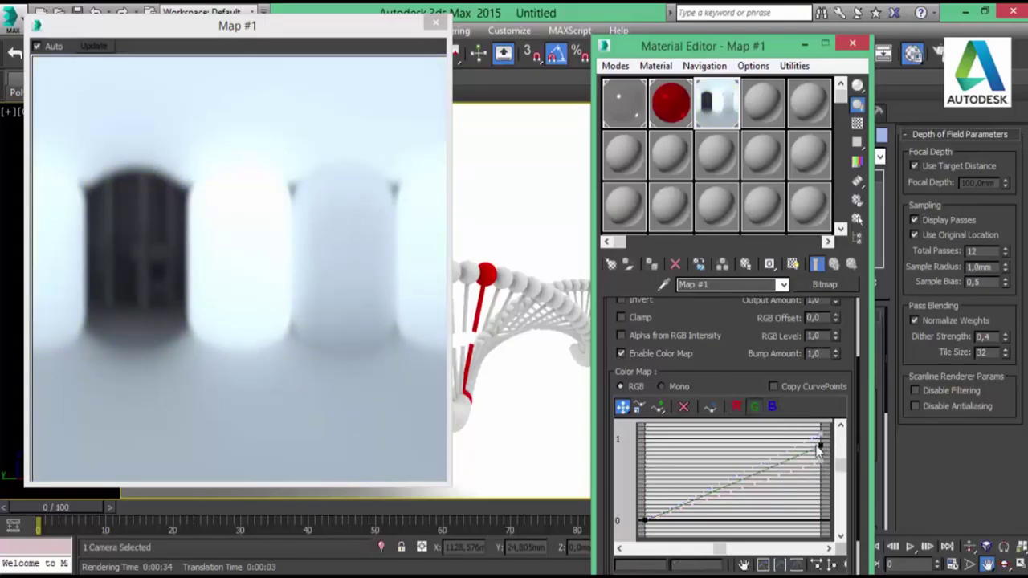
left_click_drag(821, 446, 821, 462)
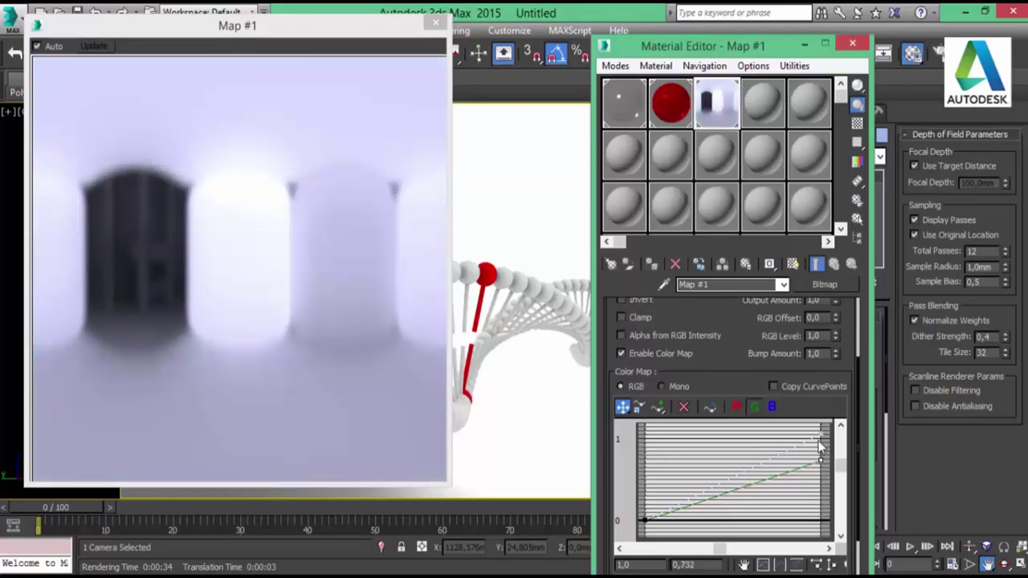
Lower the red curve's top output to about 0.635, close the map preview, and render.
left_click(736, 407)
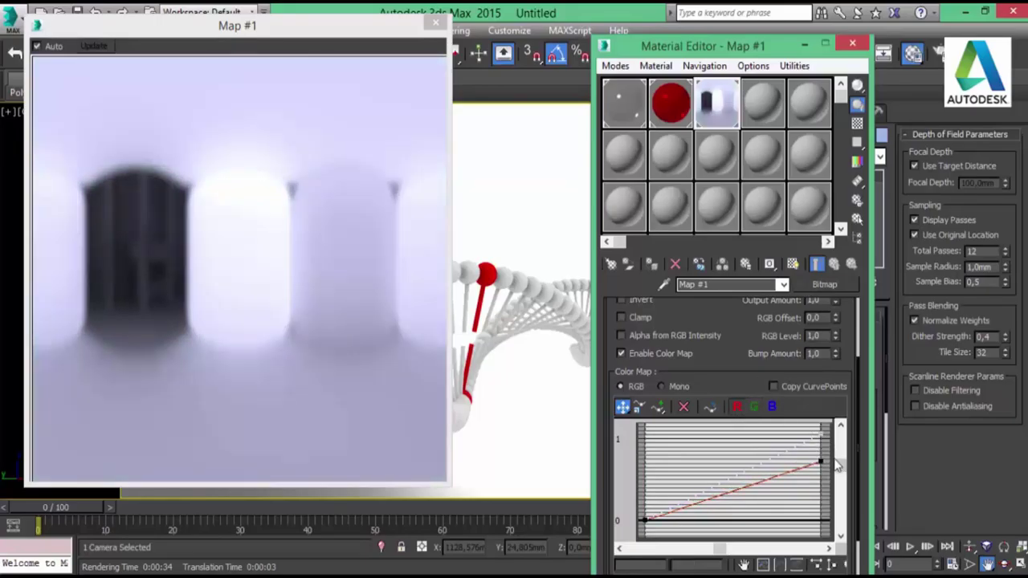
left_click_drag(821, 460, 821, 468)
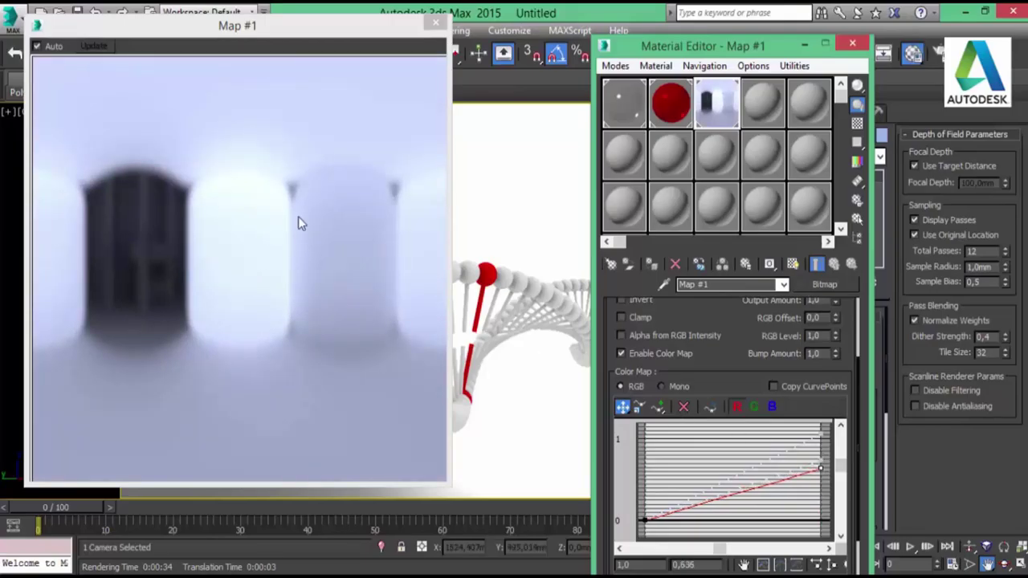
left_click(436, 24)
left_click(436, 24)
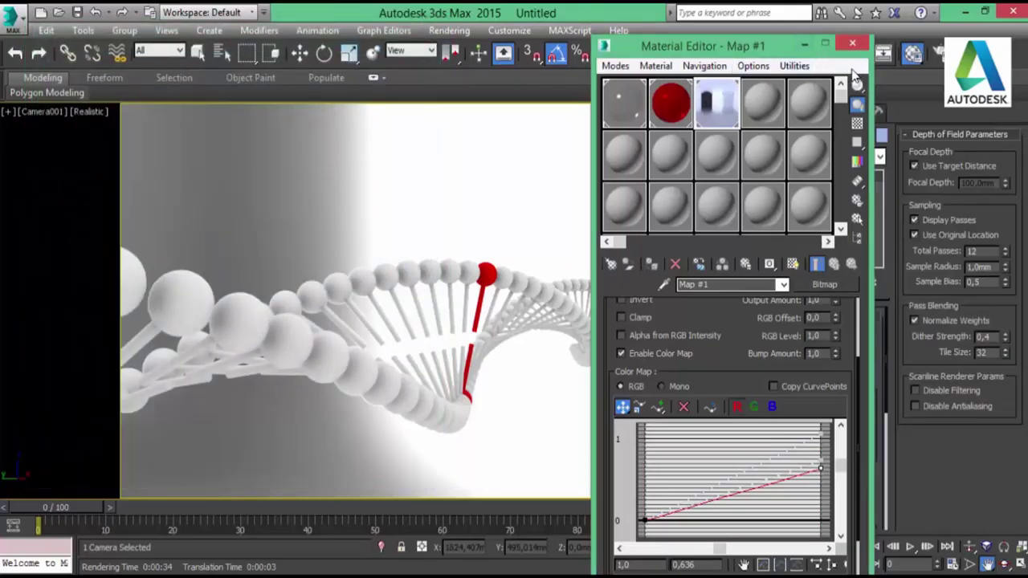
key("shift+q")
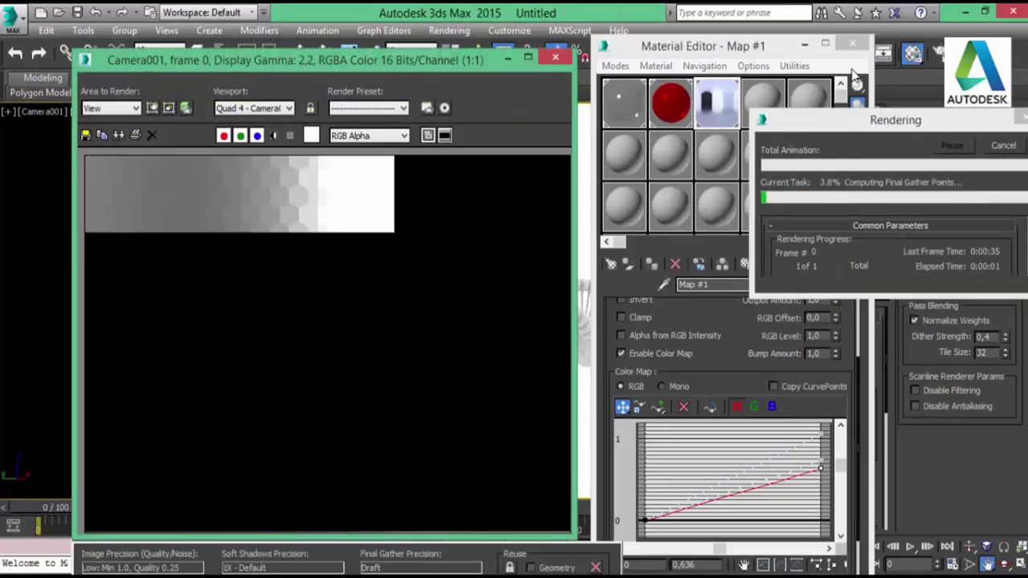
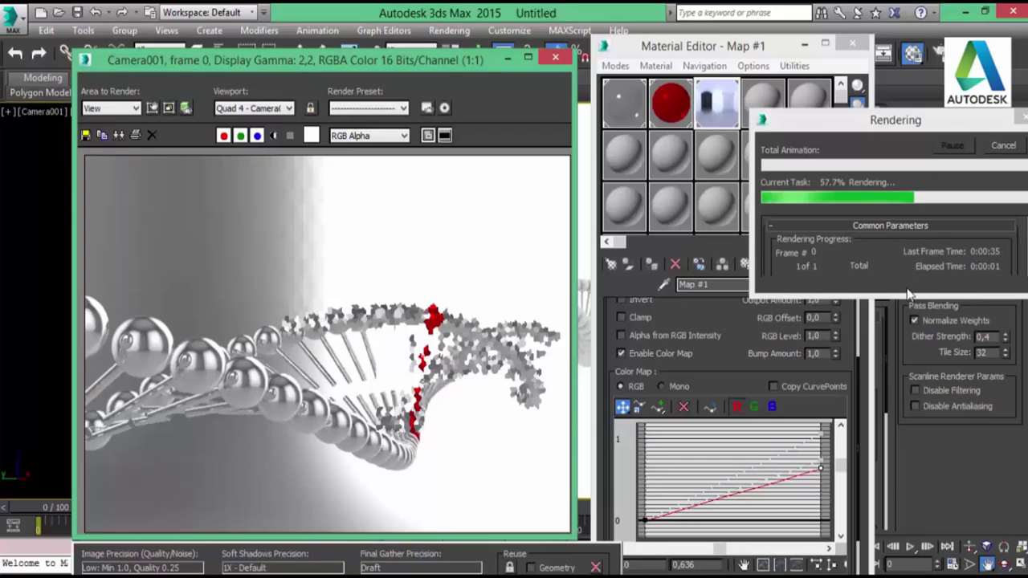
Stop the test render and set the environment map to an instance of studio004small.hdr.
left_click(1005, 147)
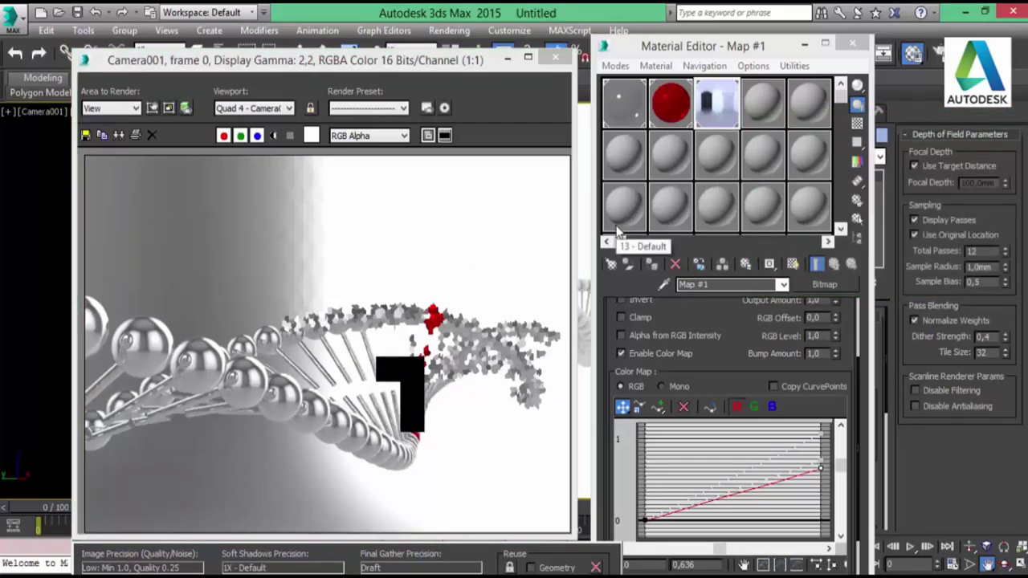
key("8")
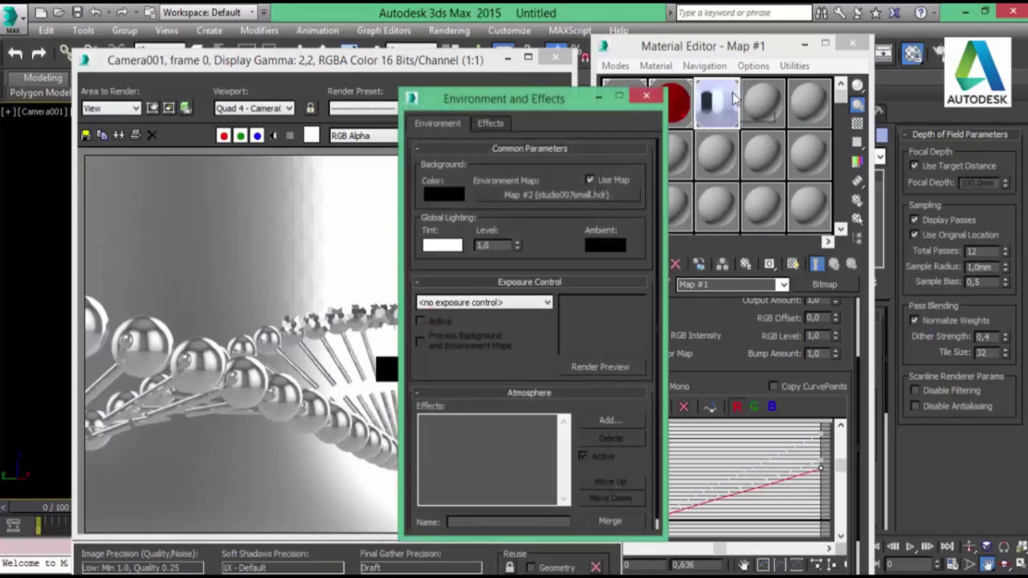
left_click_drag(727, 101, 560, 194)
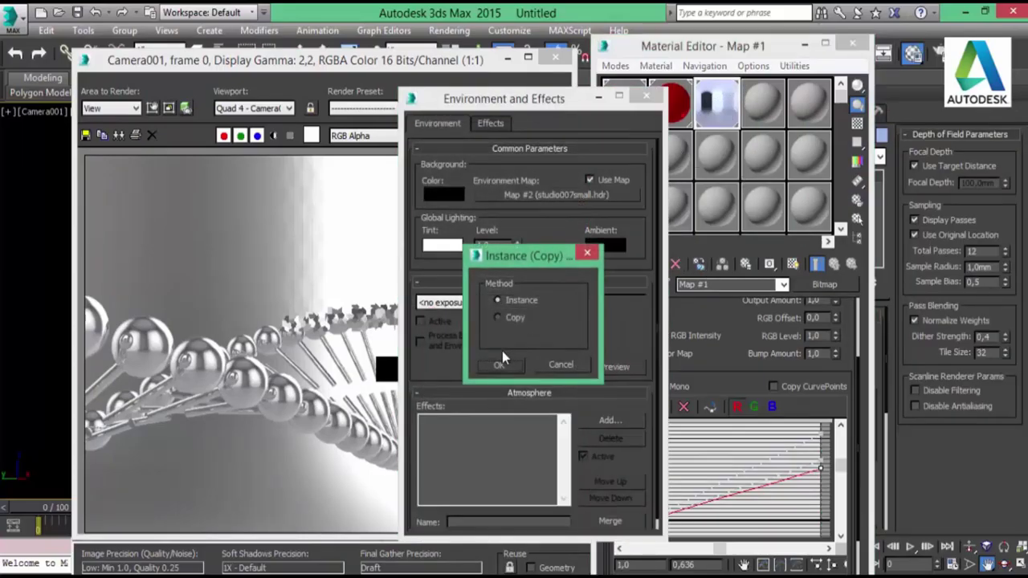
left_click(498, 363)
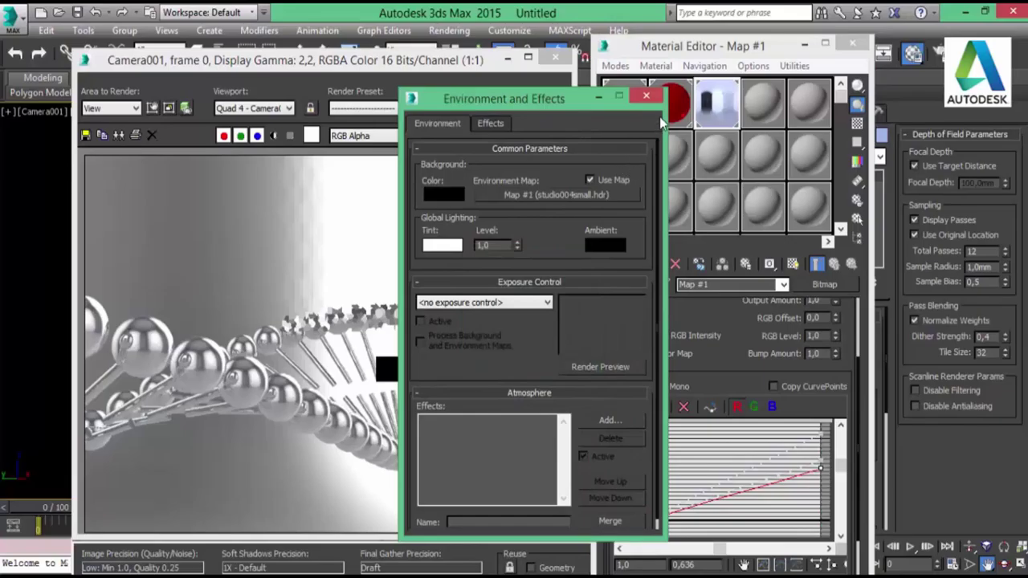
left_click(647, 96)
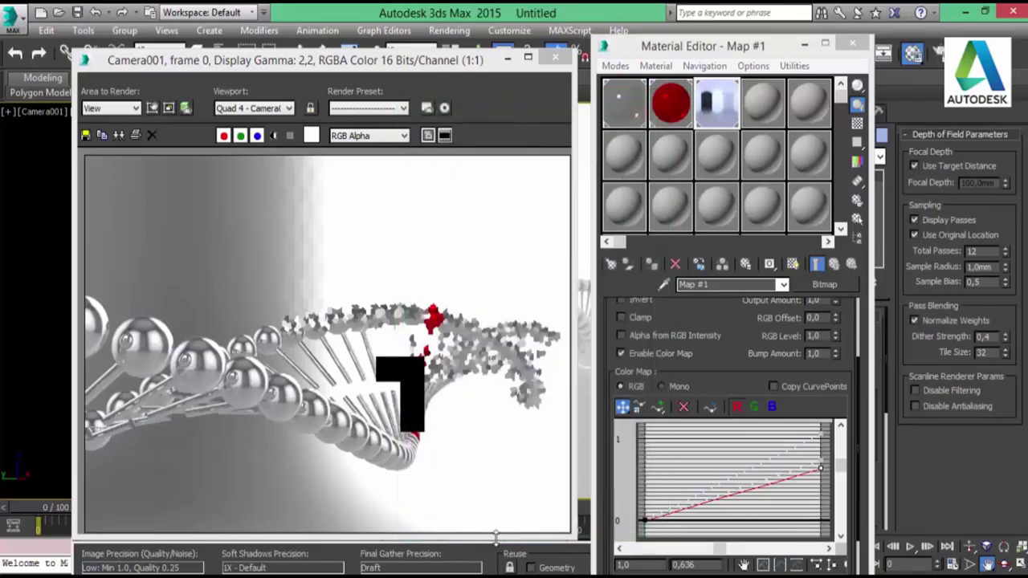
Run and cancel a test render, then set the HDR map's mapping to Spherical Environment.
key("shift+q")
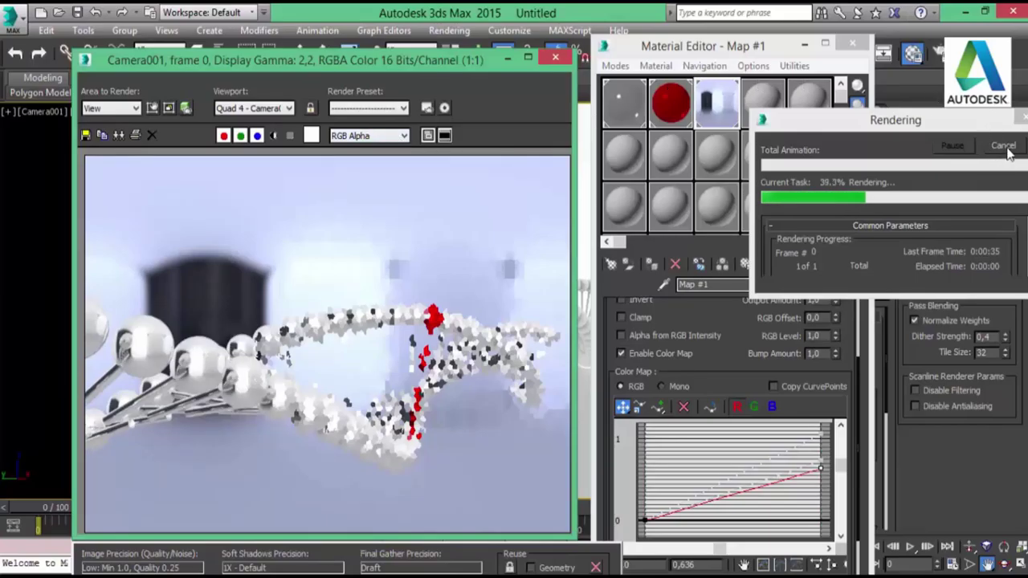
left_click(1004, 146)
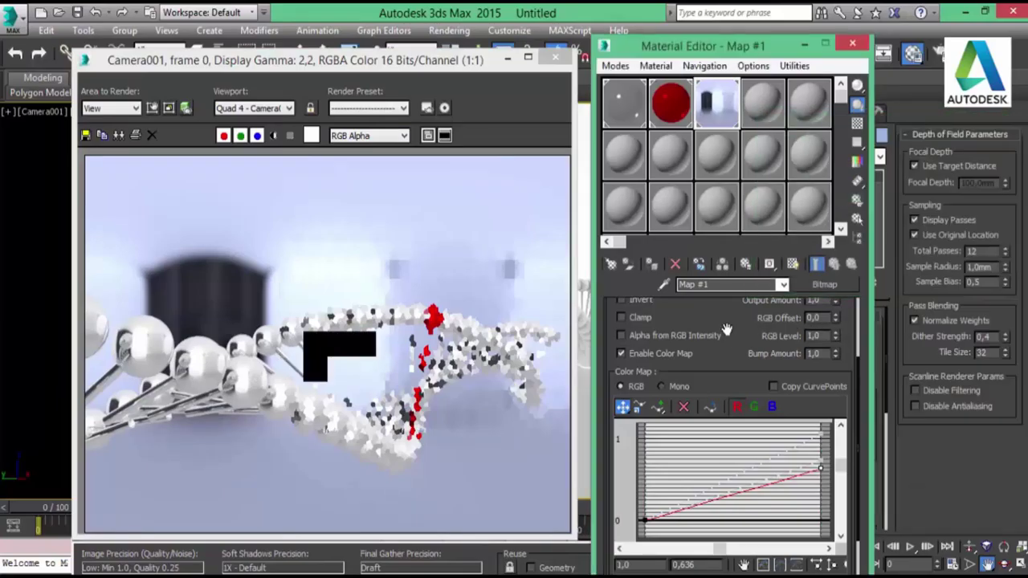
scroll(725, 329, "up", 3)
left_click(752, 308)
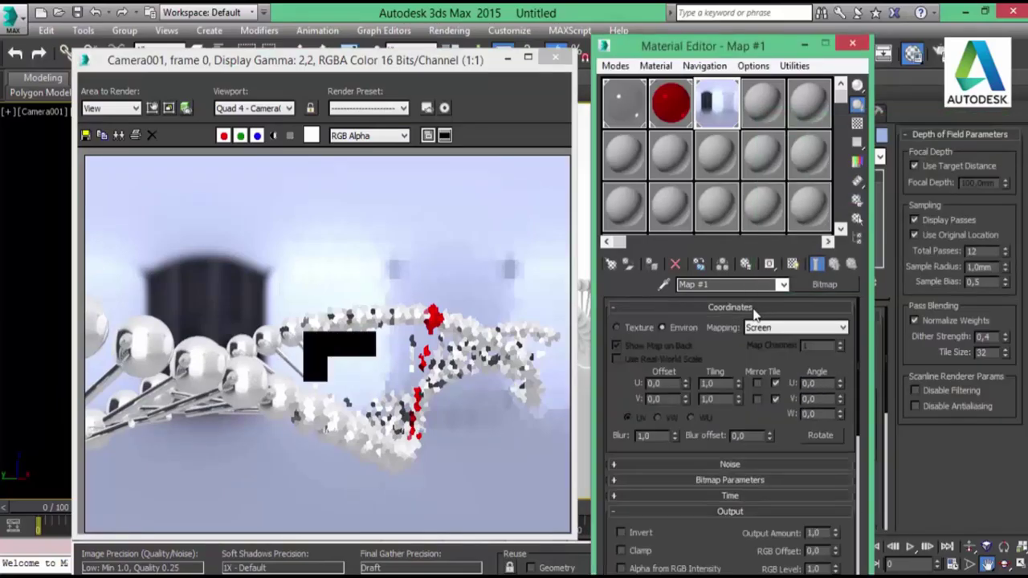
left_click(775, 328)
left_click(783, 344)
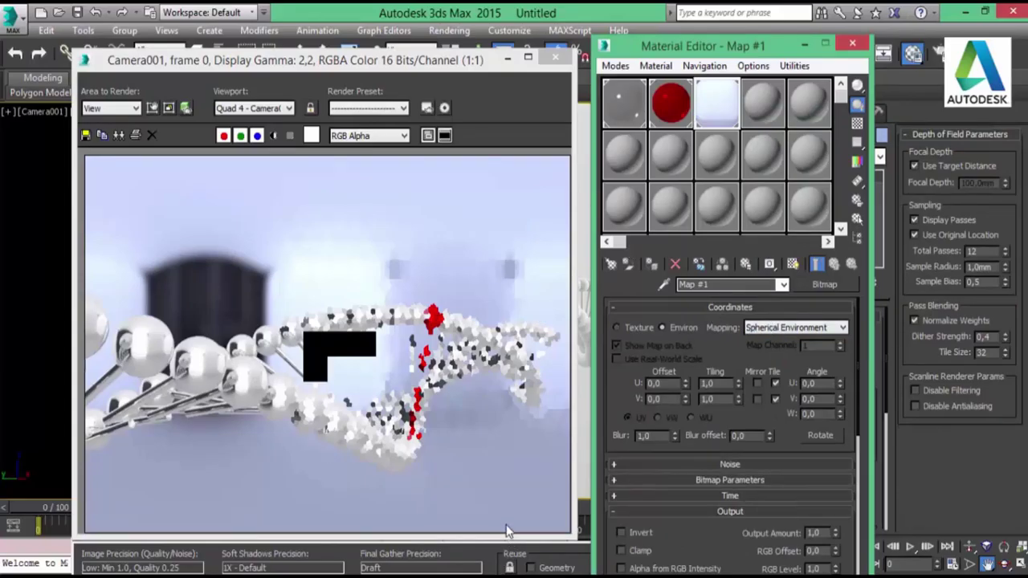
Render the camera view with the spherical mapping, then cancel and close the frame window.
key("shift+q")
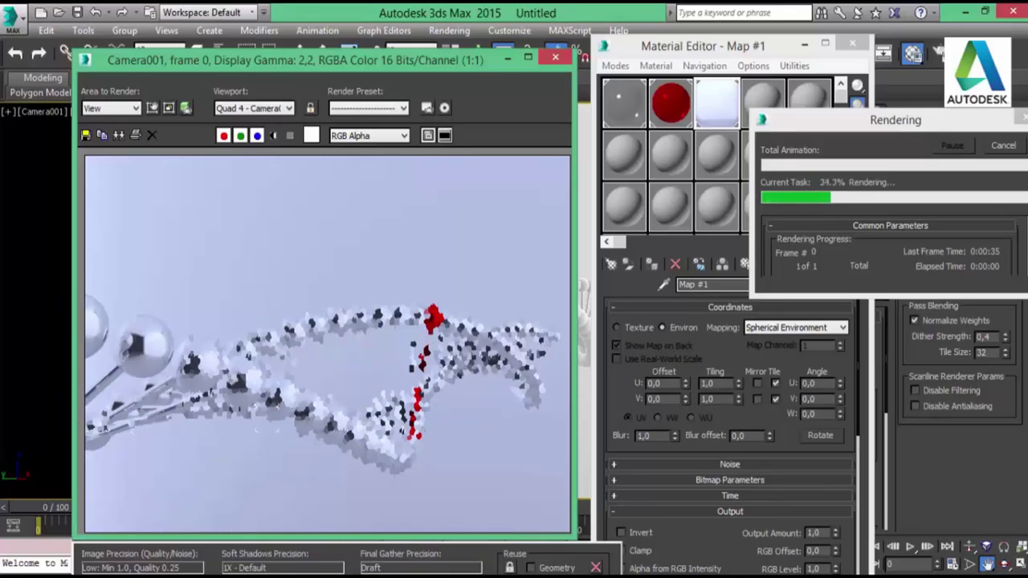
left_click(787, 143)
key("Escape")
left_click(555, 58)
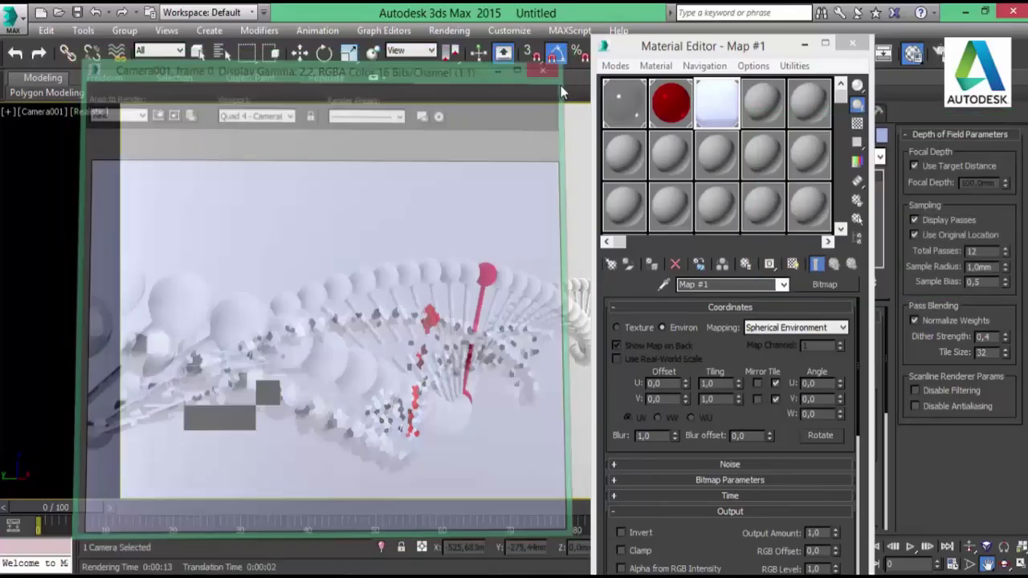
Raise the environment map's W angle to 21 degrees and render the camera view.
left_click(806, 46)
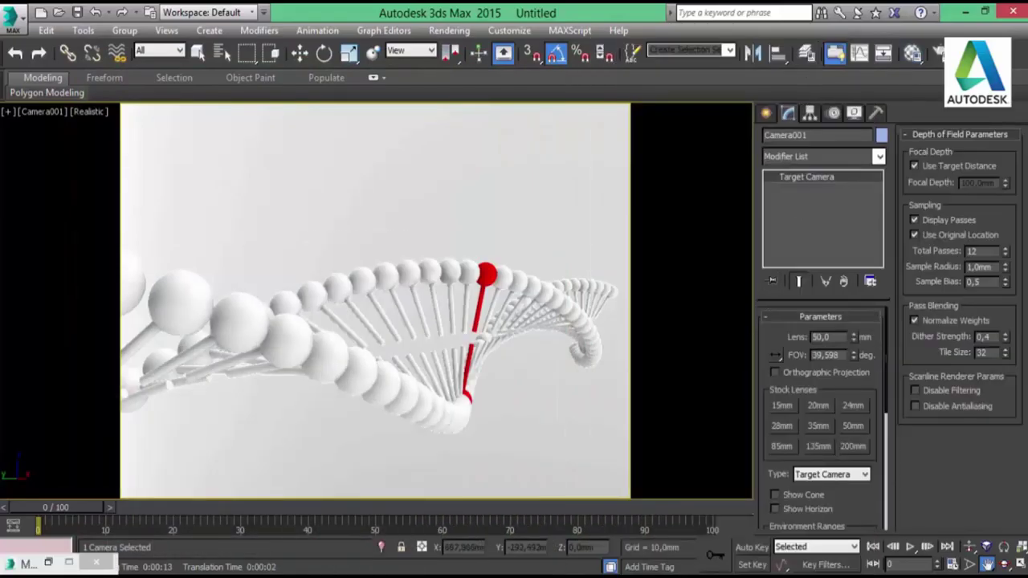
left_click_drag(450, 271, 443, 280)
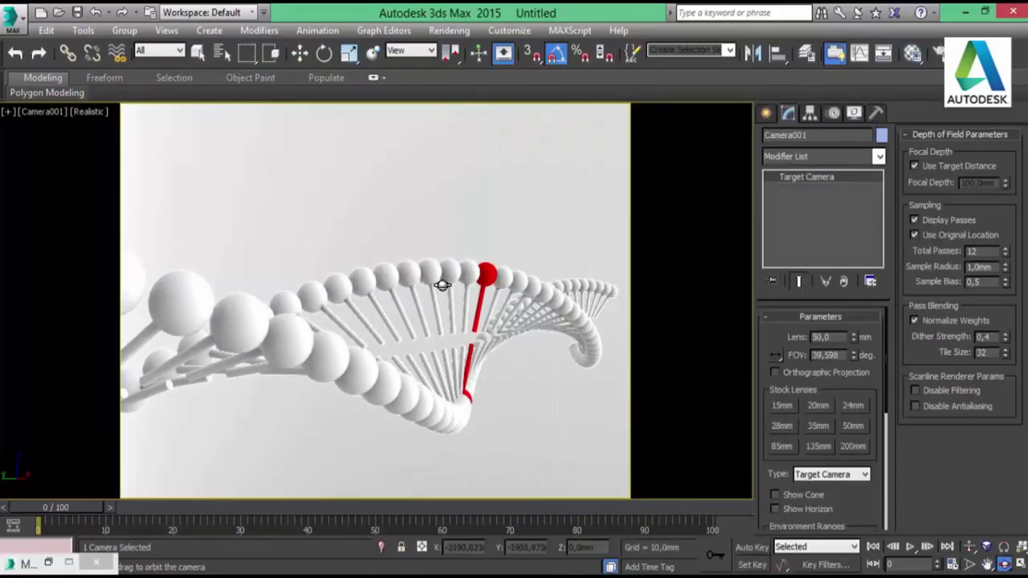
key("m")
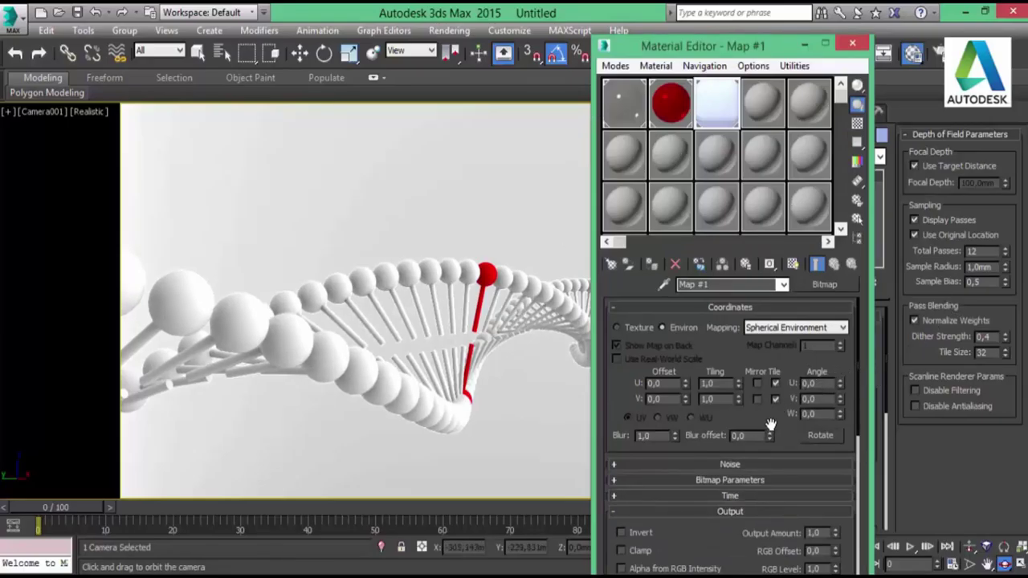
left_click(841, 411)
left_click(841, 411)
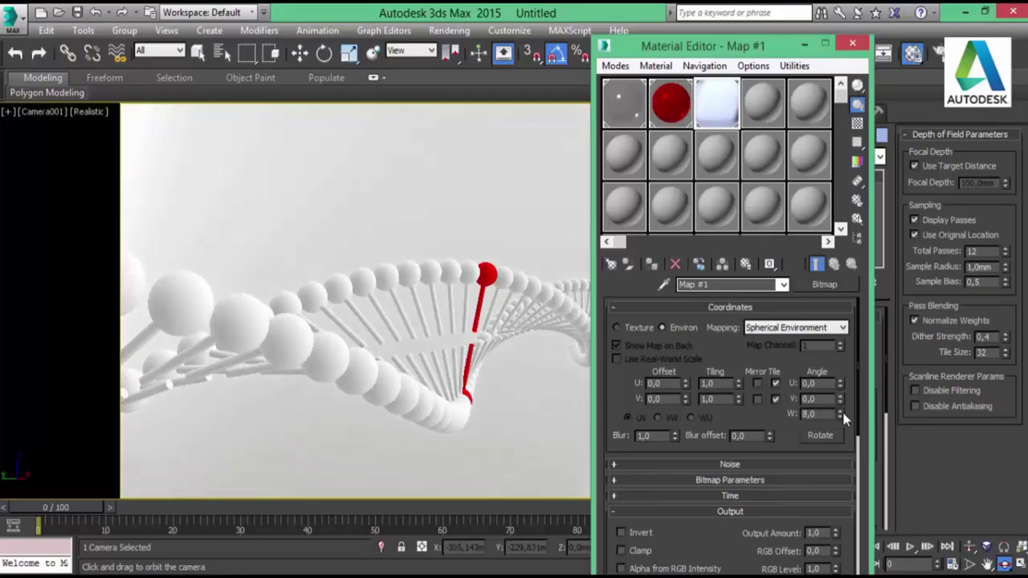
left_click(842, 414)
left_click(841, 412)
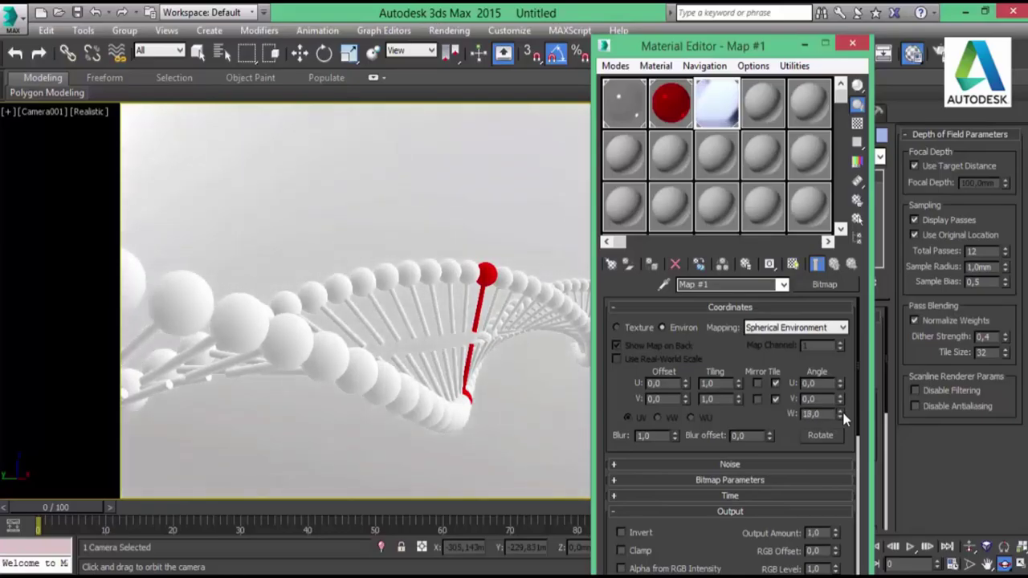
key("shift+q")
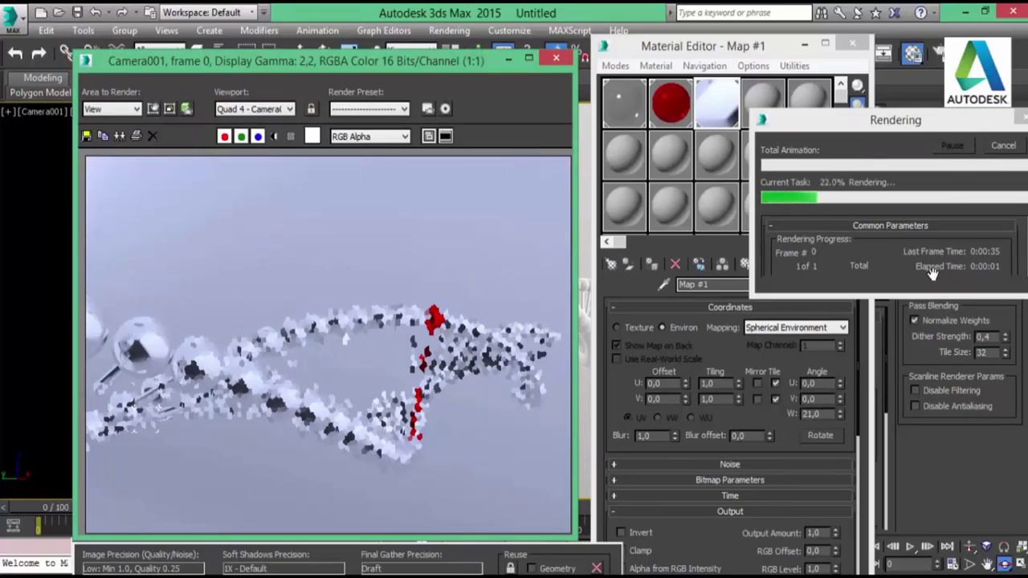
Cancel the render and adjust the map's U tiling to 1,1 and its V angle.
left_click(1012, 156)
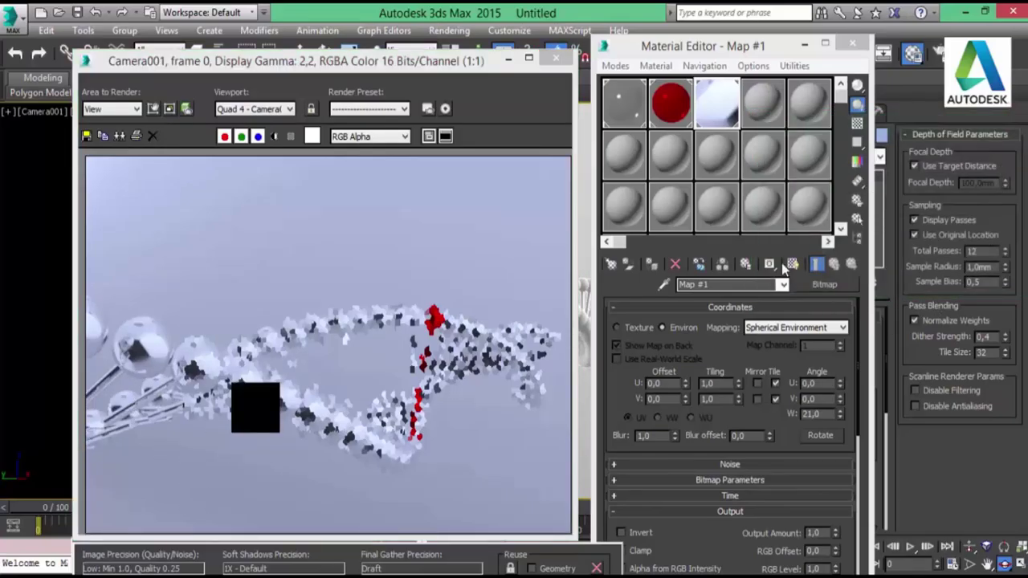
left_click(740, 379)
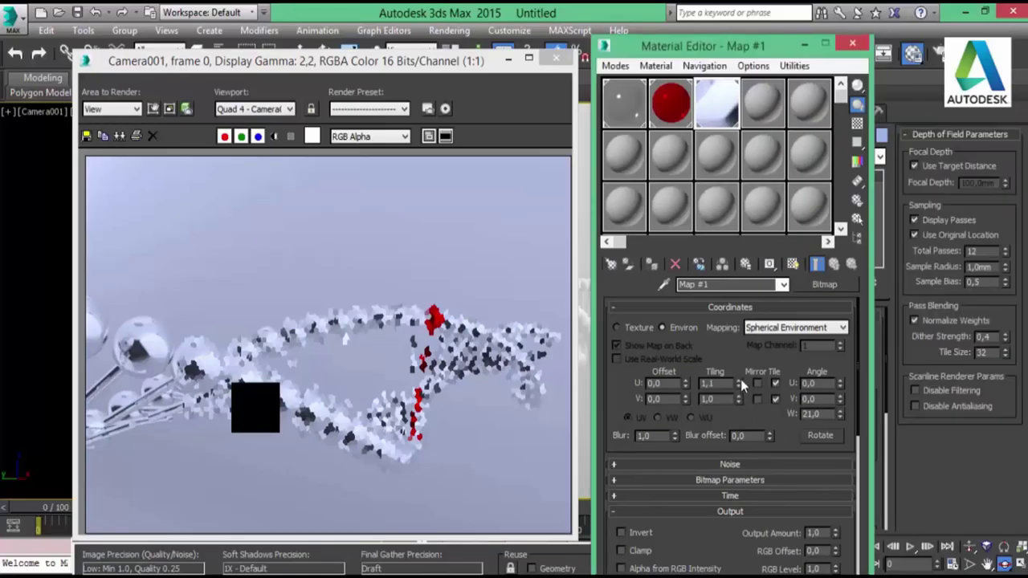
left_click(840, 396)
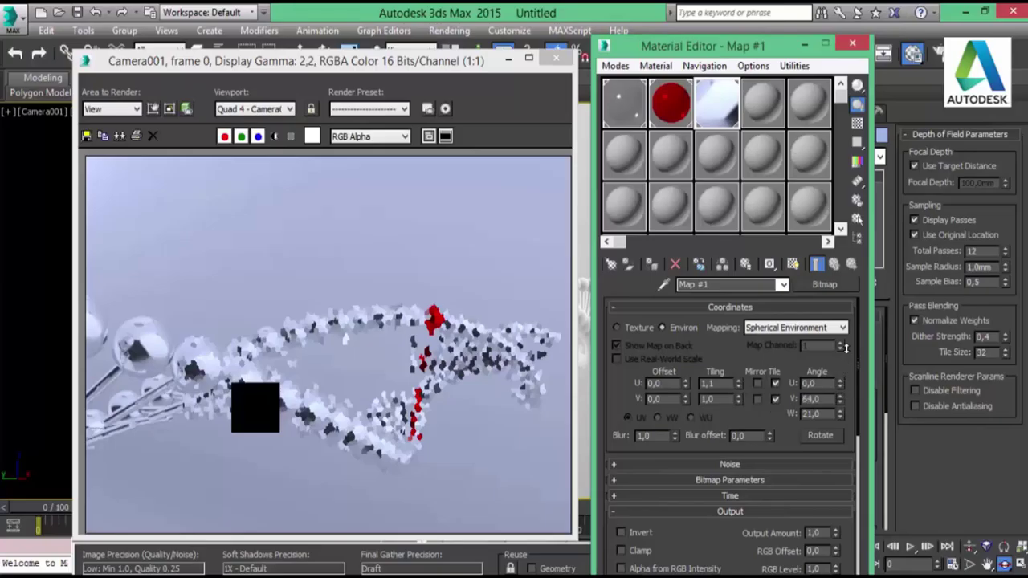
left_click_drag(840, 398, 840, 416)
scroll(719, 490, "down", 2)
scroll(788, 450, "down", 2)
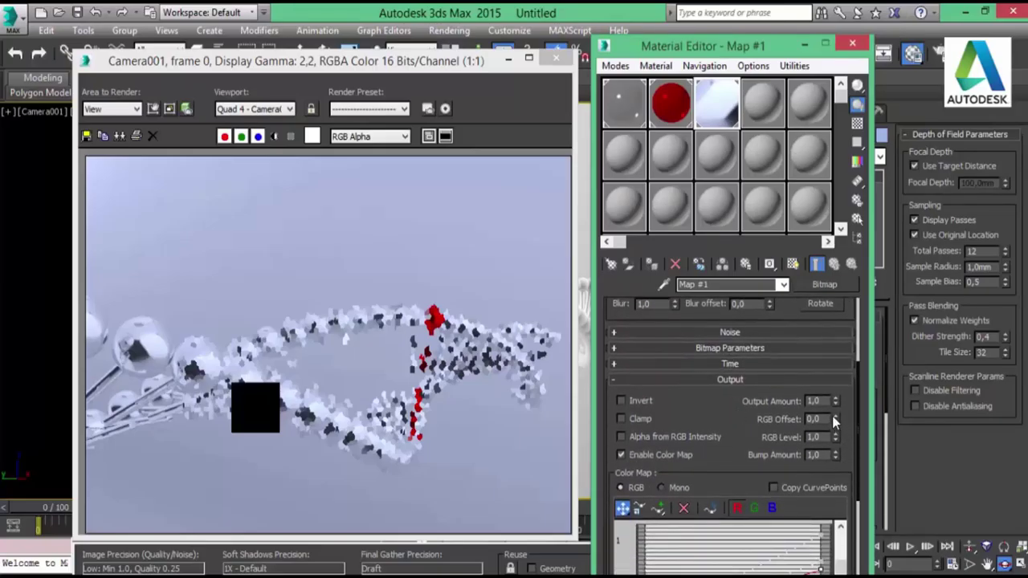
Experiment with the map's RGB Offset, trying 1 and settling at -0.36.
left_click_drag(836, 419, 845, 379)
left_click_drag(849, 327, 860, 225)
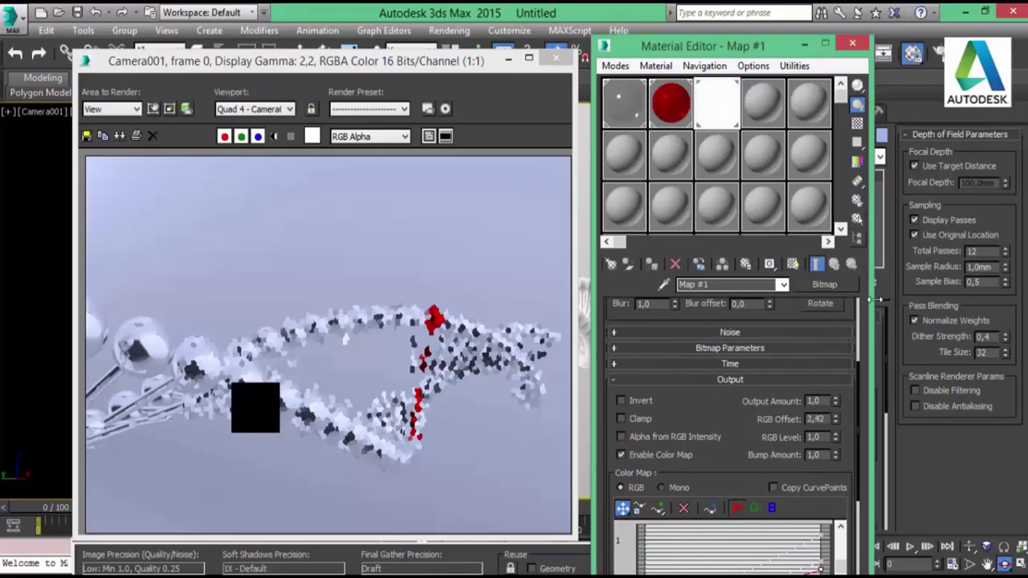
left_click(816, 418)
type("1")
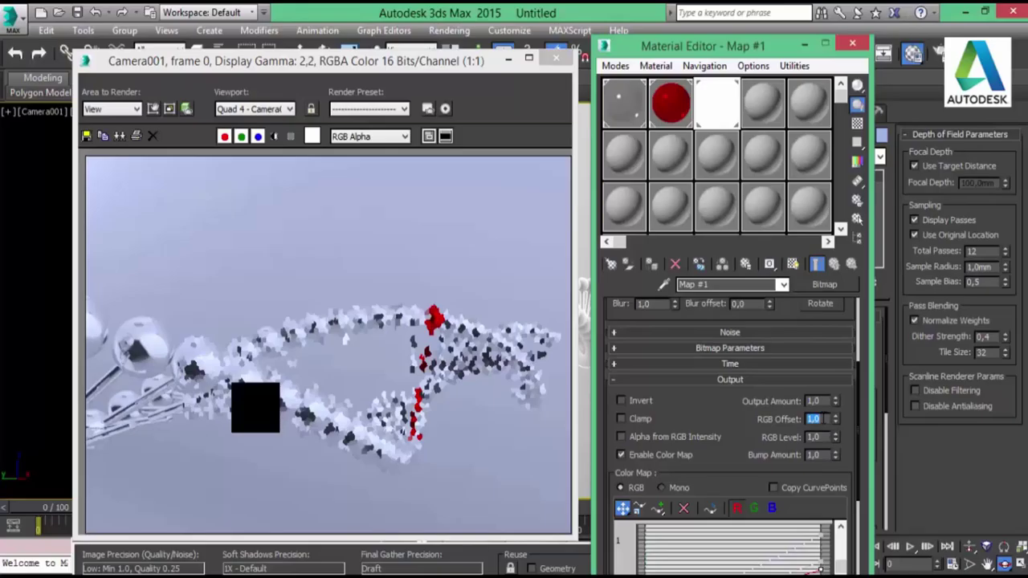
type("-0,05")
key("Return")
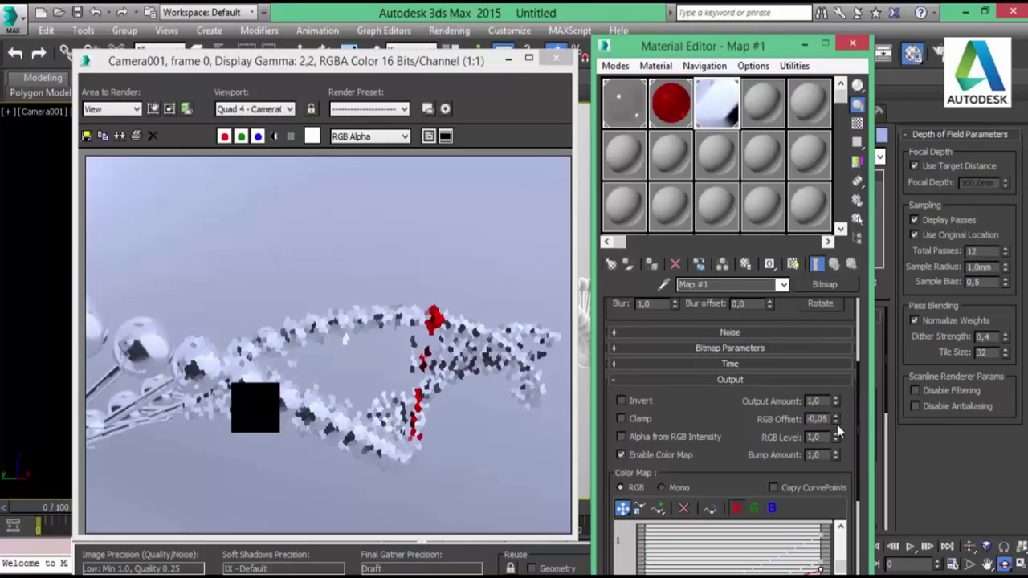
left_click_drag(837, 425, 837, 452)
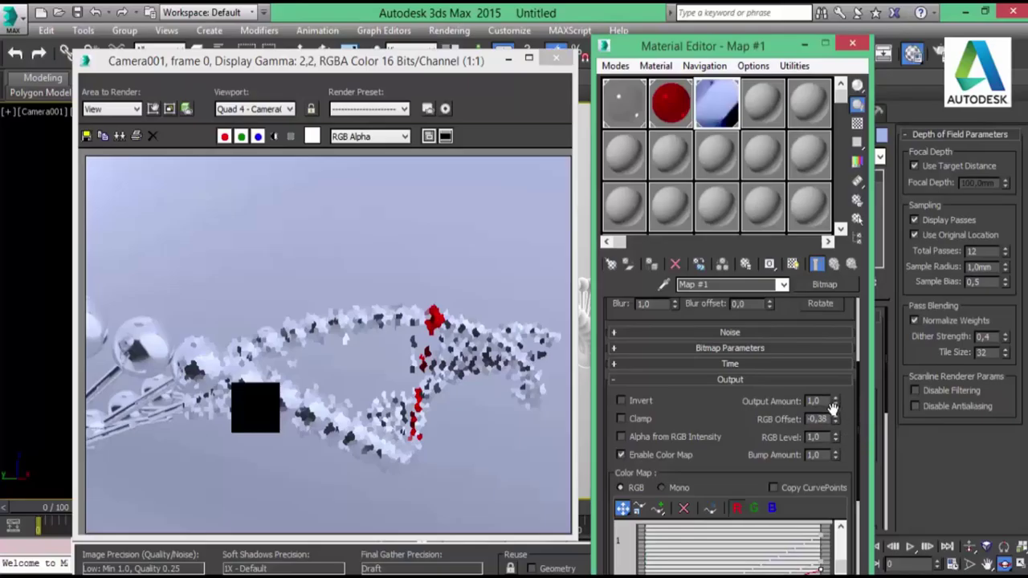
left_click(836, 416)
scroll(710, 399, "up", 3)
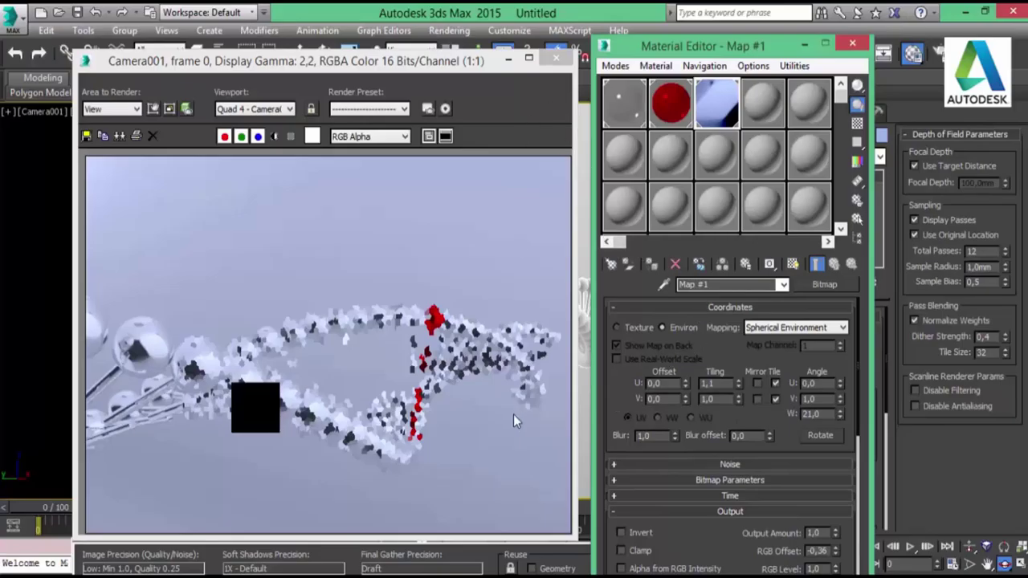
Test-render the darker backdrop, cancel it, then set RGB Offset to -1 and back to 0.
key("shift+q")
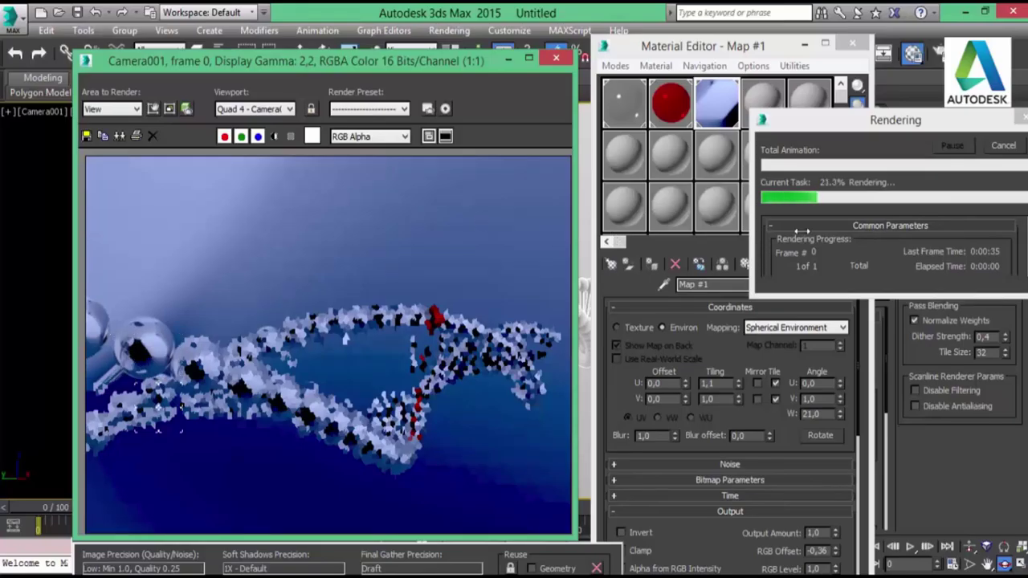
left_click(1004, 147)
left_click(1003, 146)
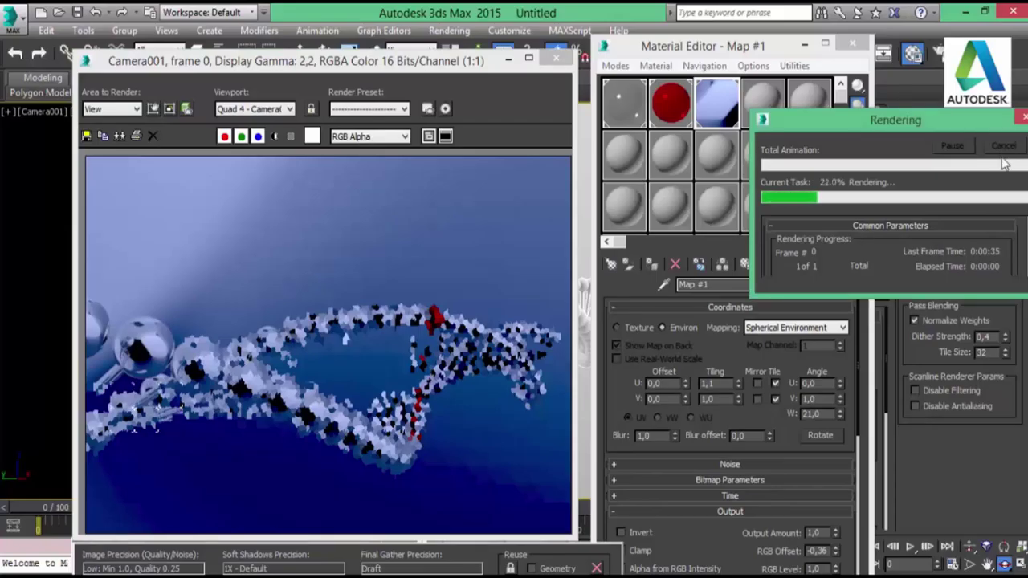
double_click(817, 551)
type("-1")
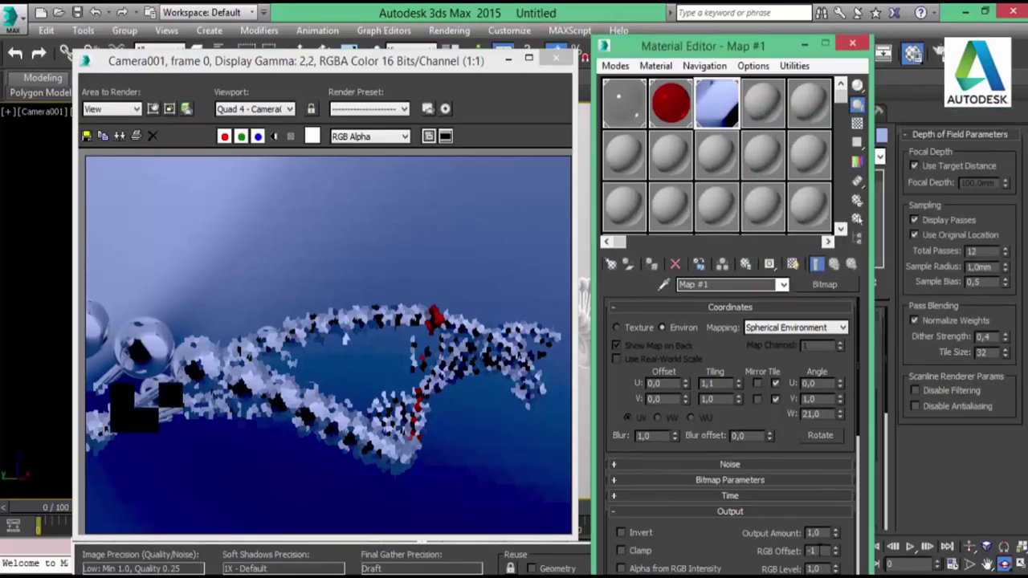
key("Return")
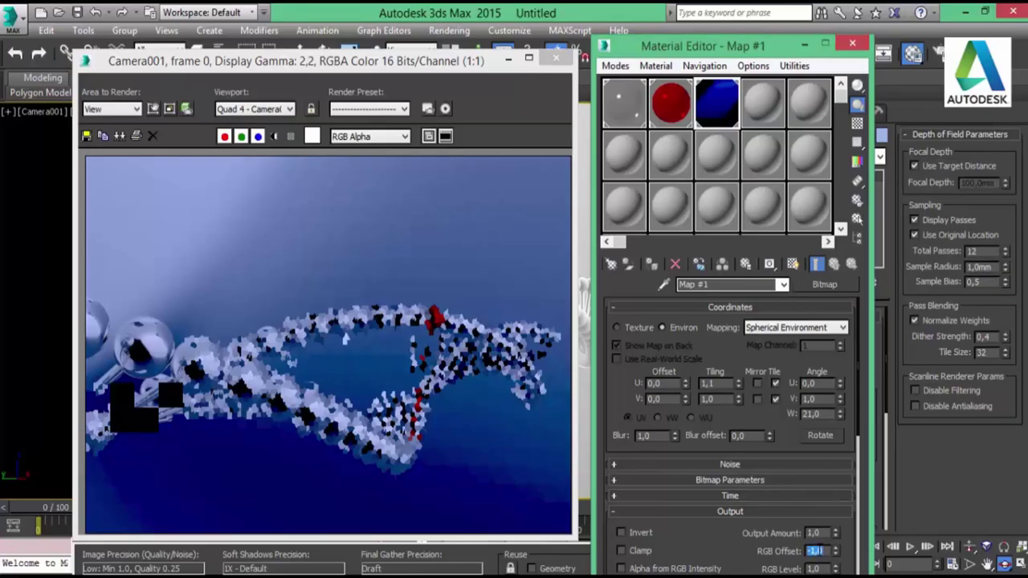
key("Return")
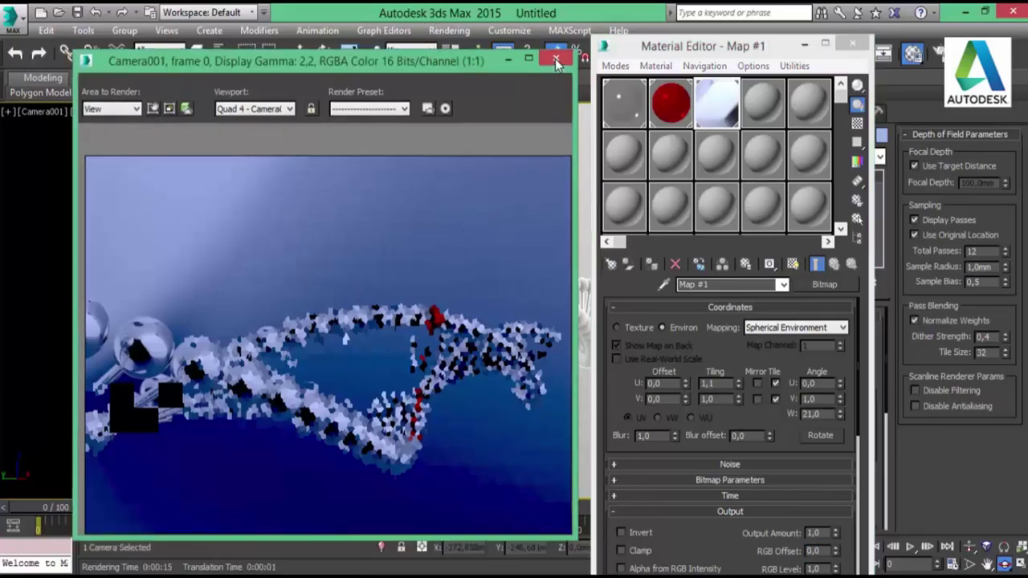
Switch to the Perspective view and frame a close side view of the DNA helix.
left_click(555, 58)
left_click(803, 44)
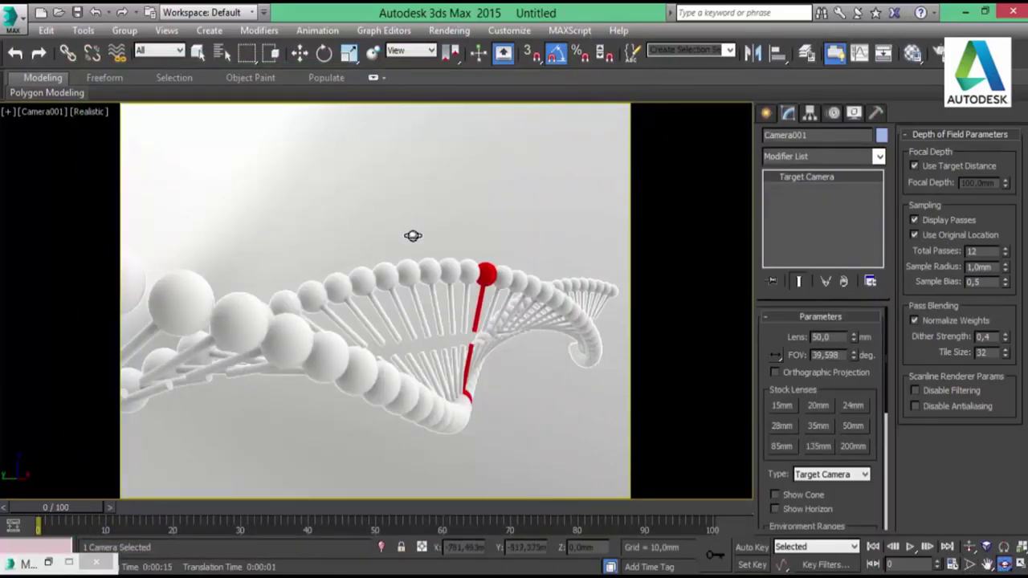
key("p")
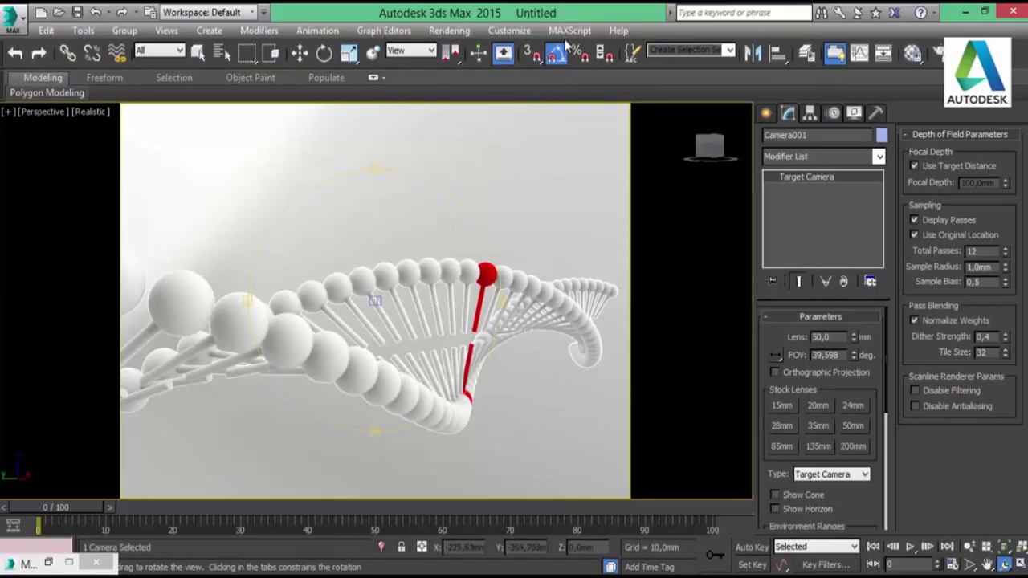
mouse_move(464, 287)
left_mouse_down()
mouse_move(431, 297)
mouse_move(290, 289)
mouse_move(280, 299)
left_mouse_up()
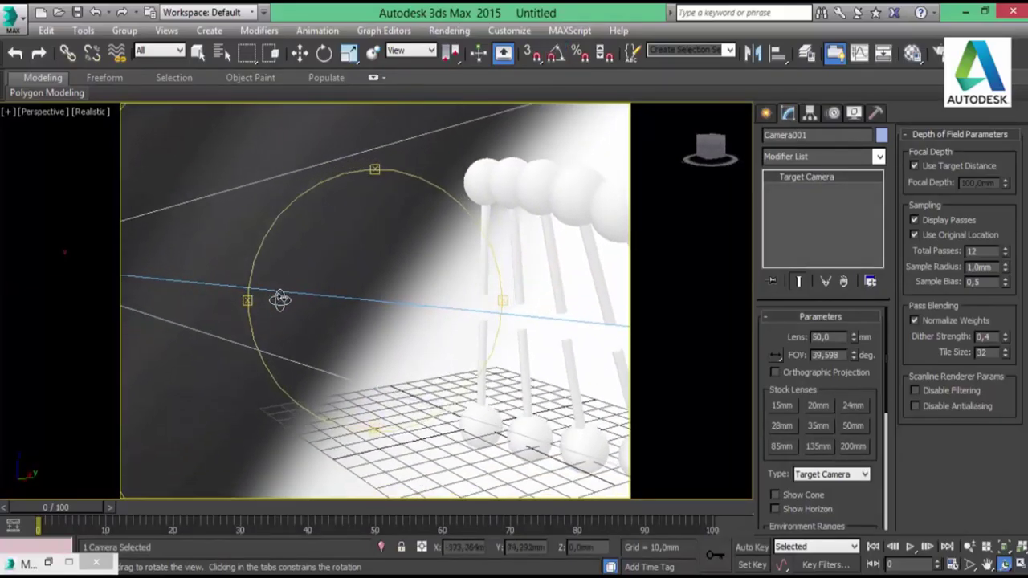
left_click(968, 547)
mouse_move(447, 245)
left_mouse_down()
mouse_move(452, 286)
mouse_move(558, 367)
mouse_move(497, 368)
left_mouse_up()
mouse_move(496, 368)
middle_mouse_down("alt")
mouse_move(339, 340)
mouse_move(404, 321)
mouse_move(421, 372)
middle_mouse_up("alt")
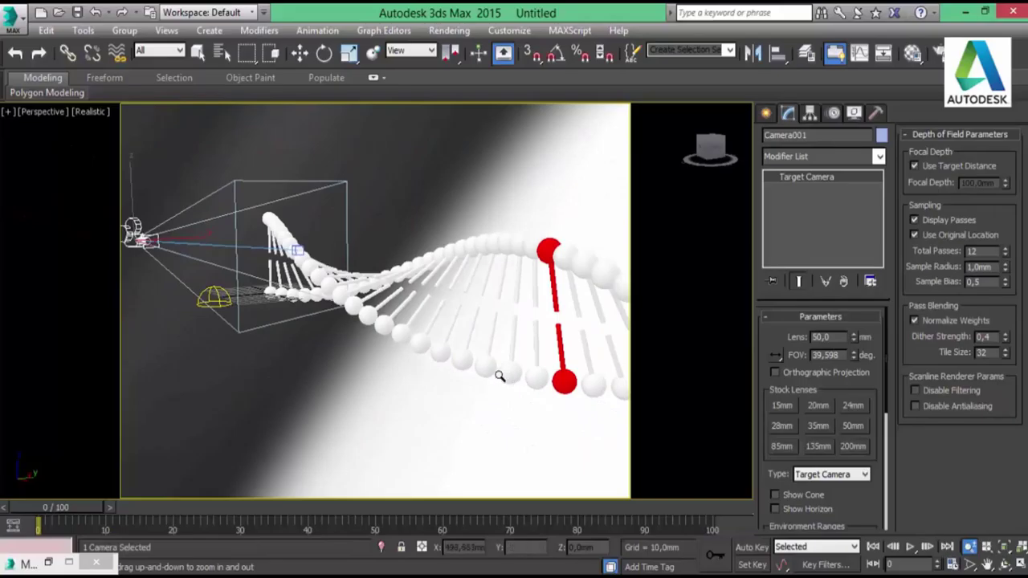
left_click_drag(500, 377, 401, 374)
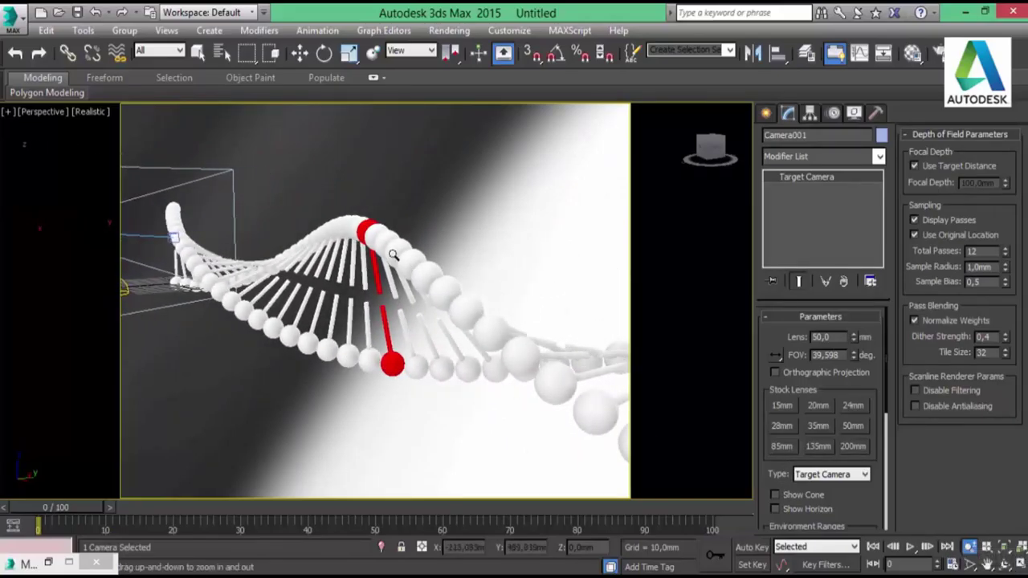
left_click_drag(392, 255, 394, 255)
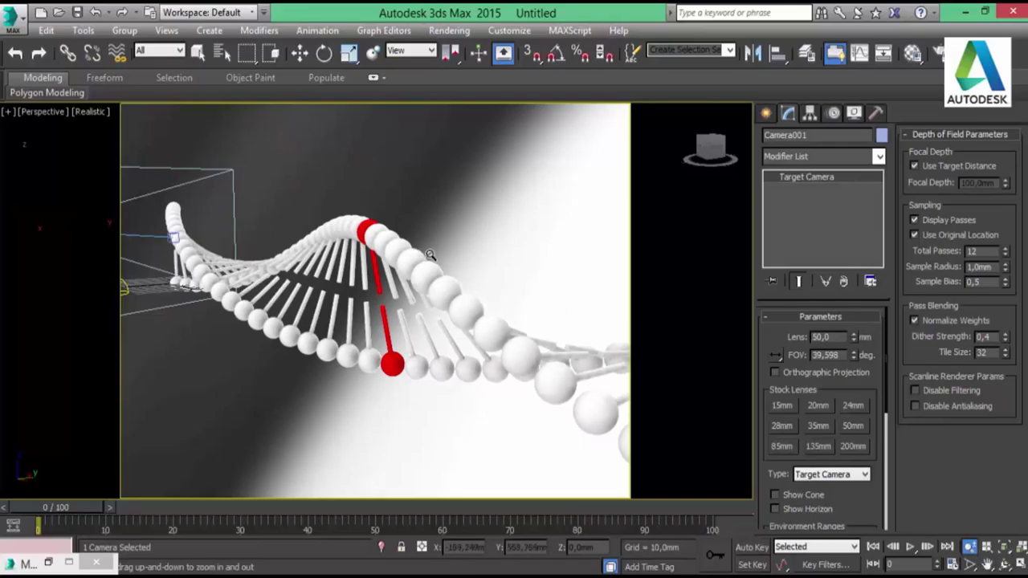
mouse_move(430, 254)
middle_mouse_down("alt")
mouse_move(348, 264)
mouse_move(529, 276)
mouse_move(442, 273)
mouse_move(491, 333)
mouse_move(356, 217)
mouse_move(417, 307)
middle_mouse_up("alt")
mouse_move(417, 307)
left_mouse_down()
mouse_move(488, 363)
mouse_move(468, 375)
mouse_move(502, 374)
mouse_move(502, 332)
mouse_move(474, 345)
mouse_move(489, 347)
left_mouse_up()
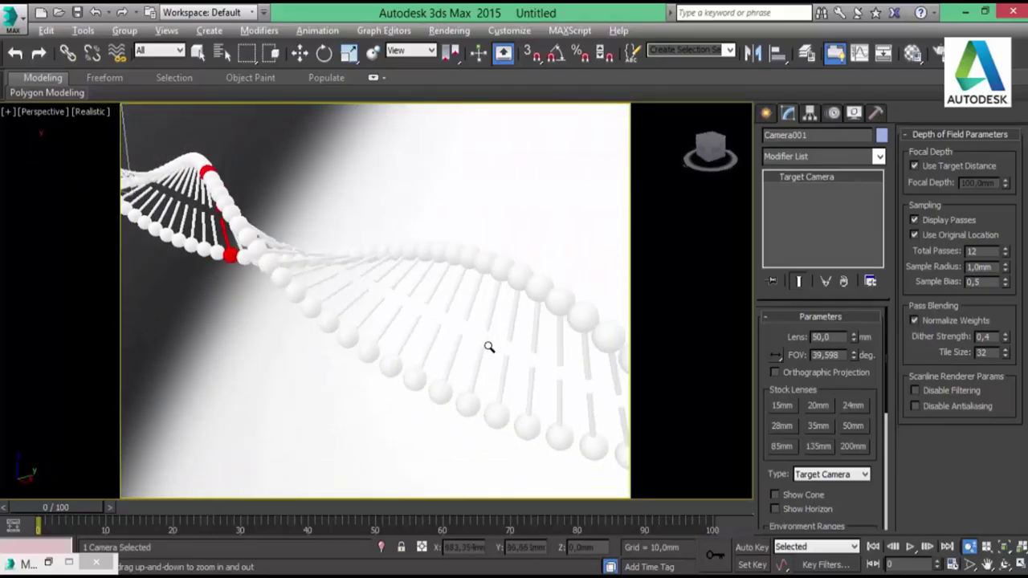
Test-render the perspective view, cancel it at 16%, and reopen the Material Editor.
key("shift+q")
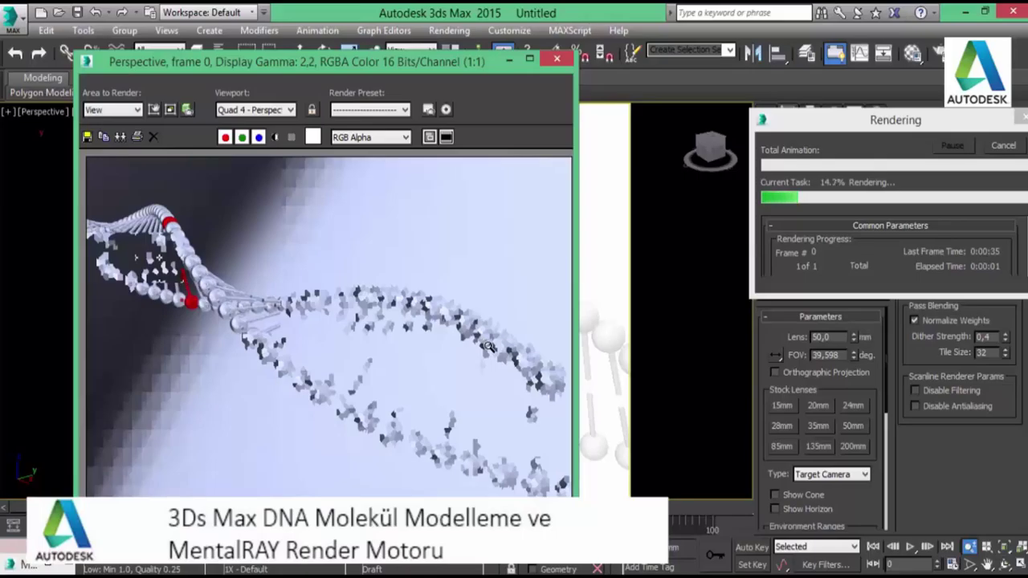
left_click(1003, 145)
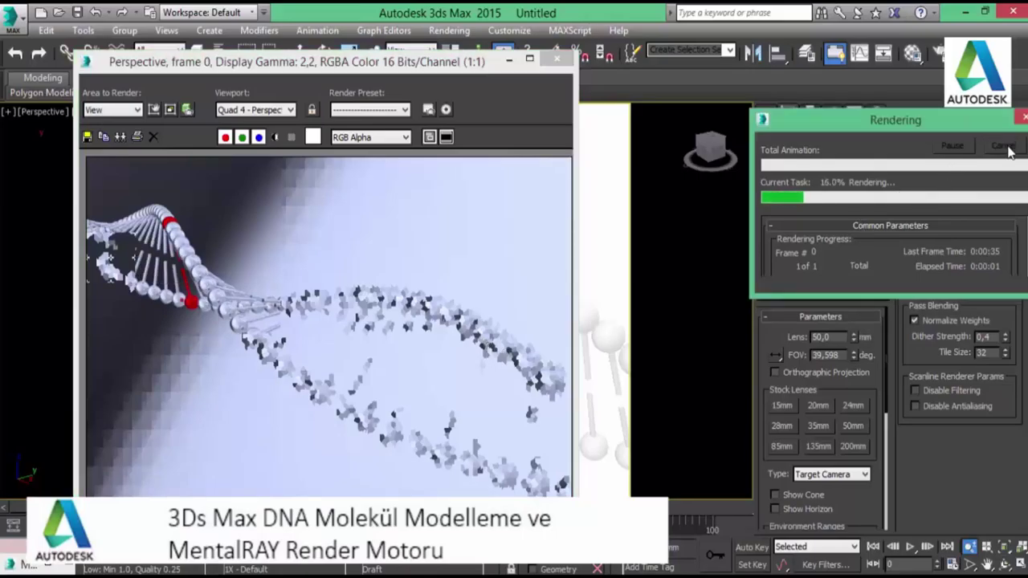
key("m")
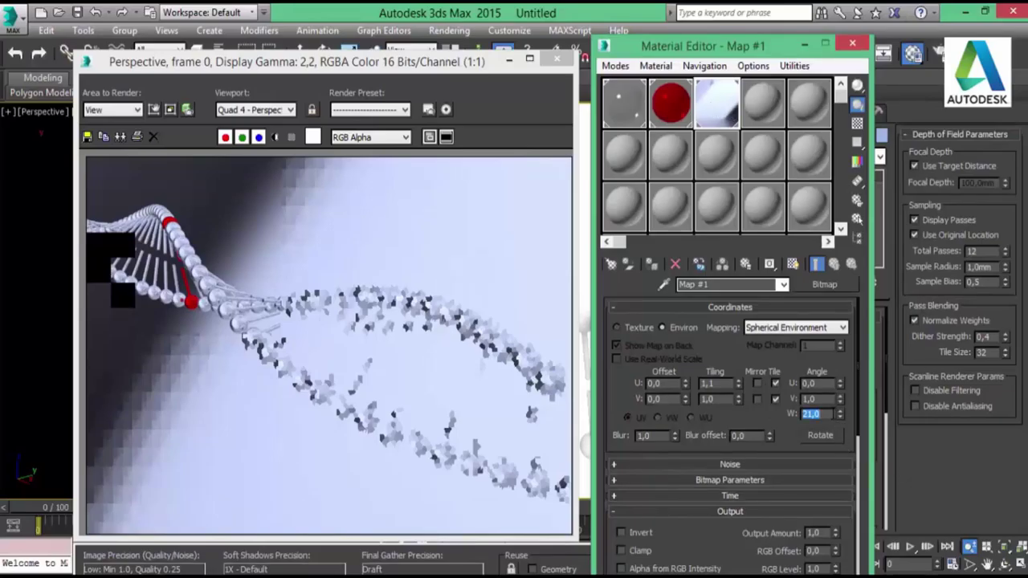
type("0")
Set the map's W angle to 0 and raise the red curve's end point in the RGB Color Map.
key("Return")
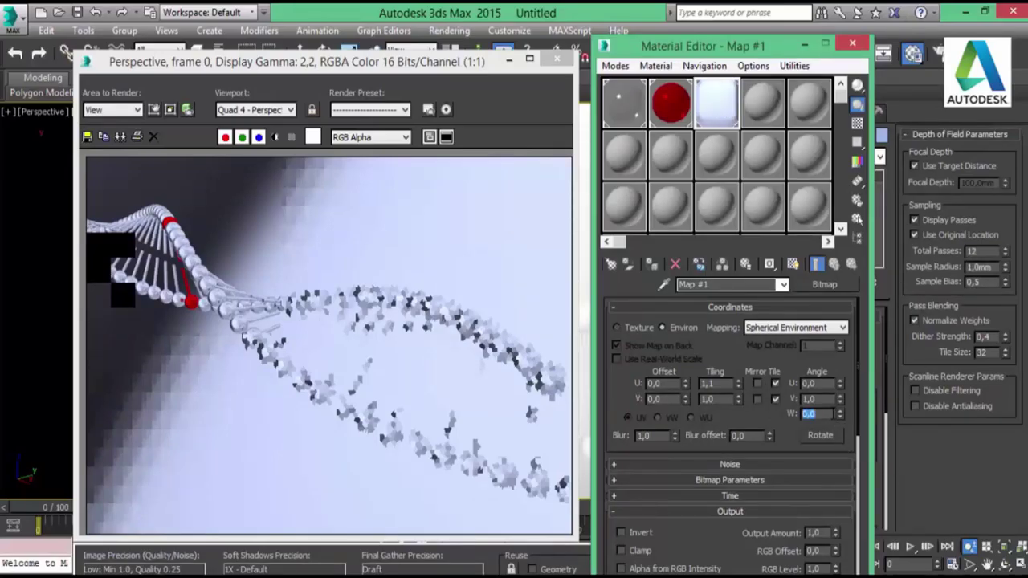
scroll(708, 552, "down", 4)
scroll(715, 498, "down", 1)
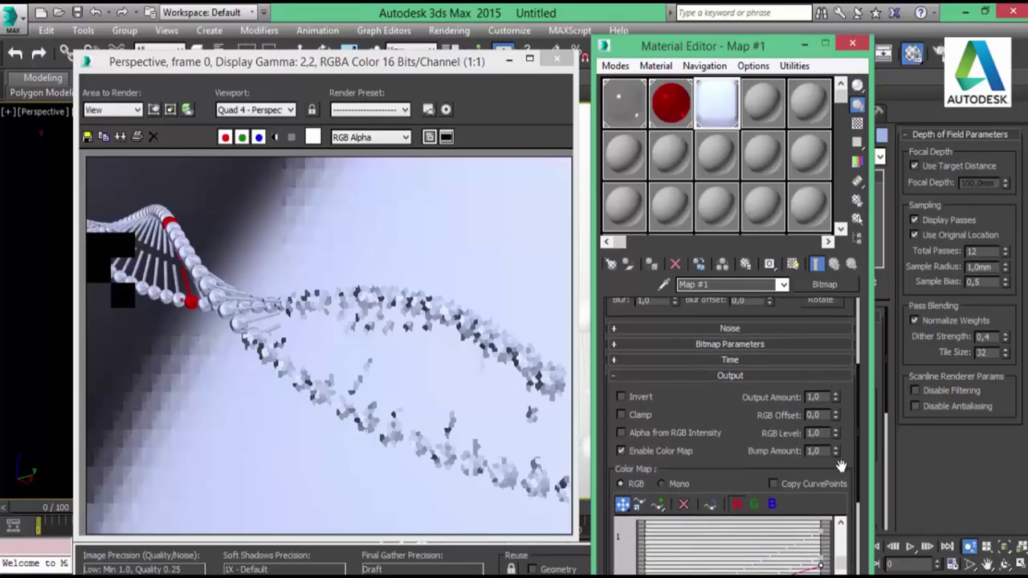
left_click(664, 484)
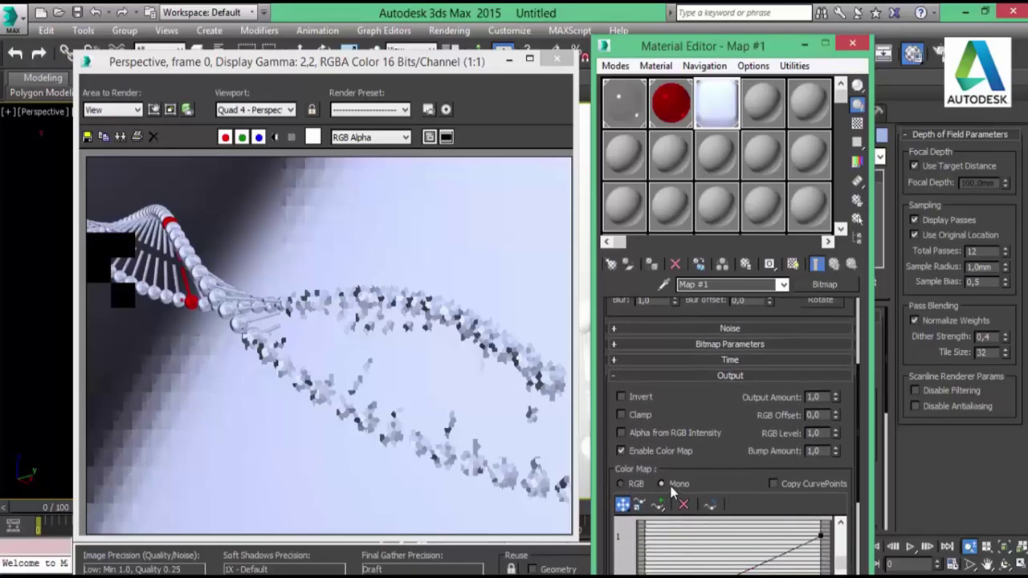
left_click(629, 486)
left_click_drag(747, 476, 744, 391)
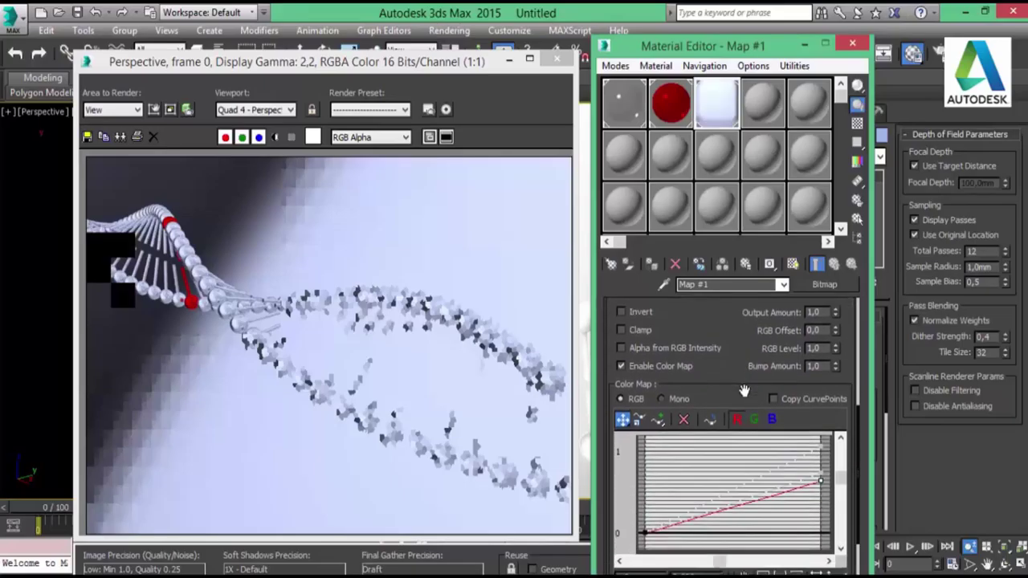
left_click(771, 419)
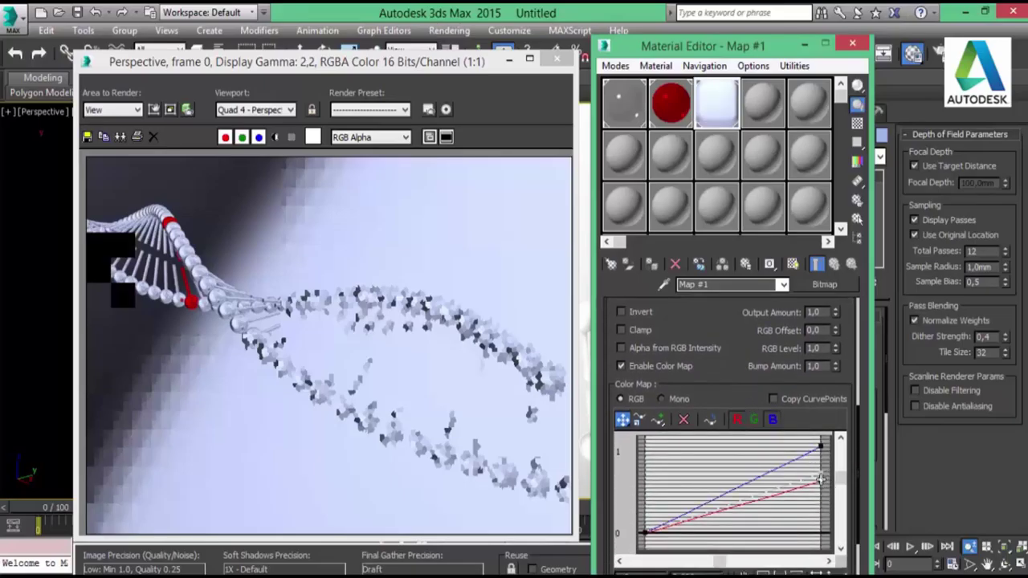
left_click_drag(820, 484, 820, 461)
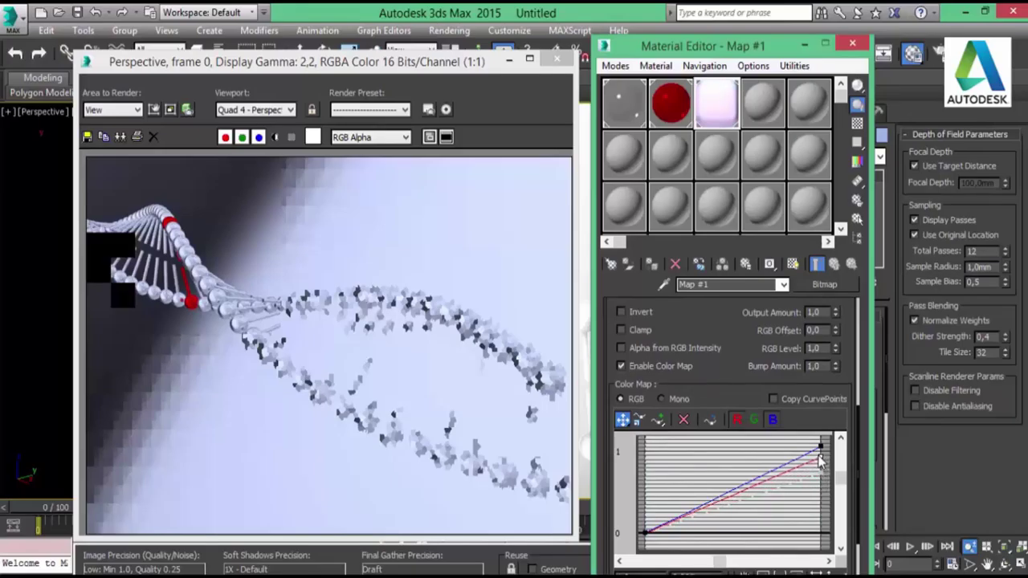
Adjust the green curve's end point, raise the red curve further, and render the pinkish backdrop.
left_click(737, 420)
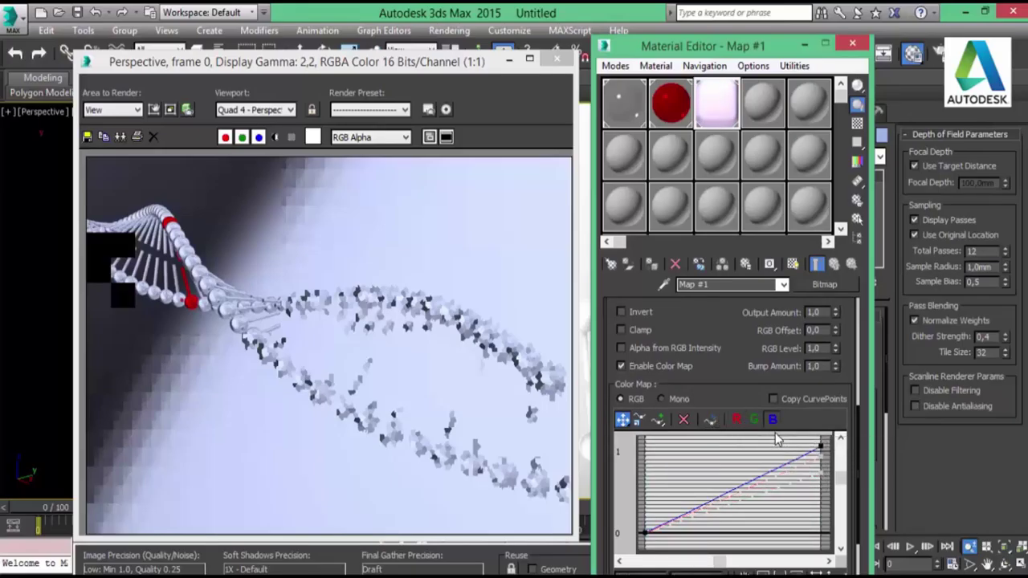
left_click(773, 420)
left_click(772, 420)
left_click(773, 420)
left_click(755, 419)
left_click_drag(823, 473, 821, 473)
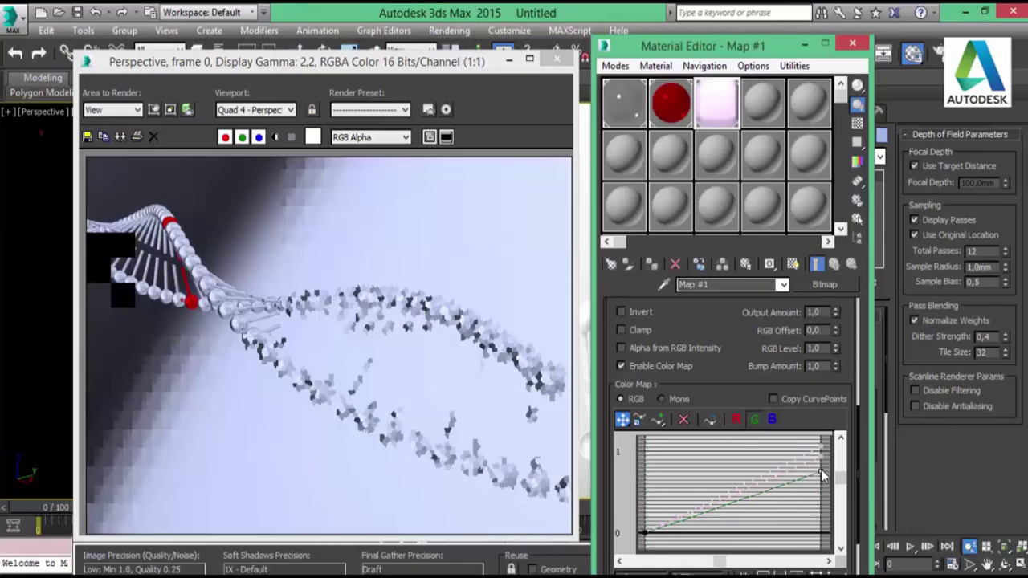
left_click(754, 419)
left_click(736, 419)
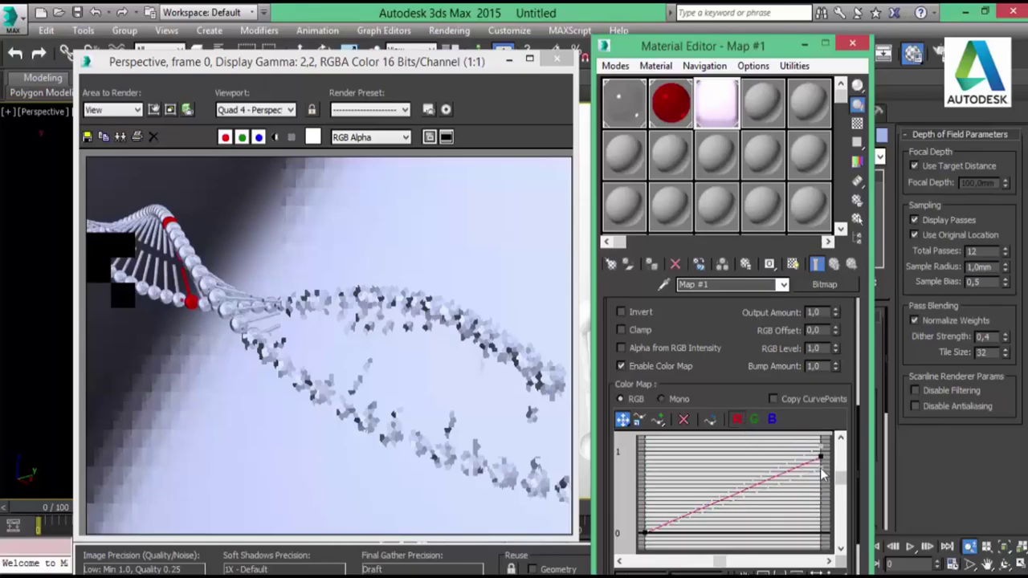
left_click_drag(822, 460, 822, 454)
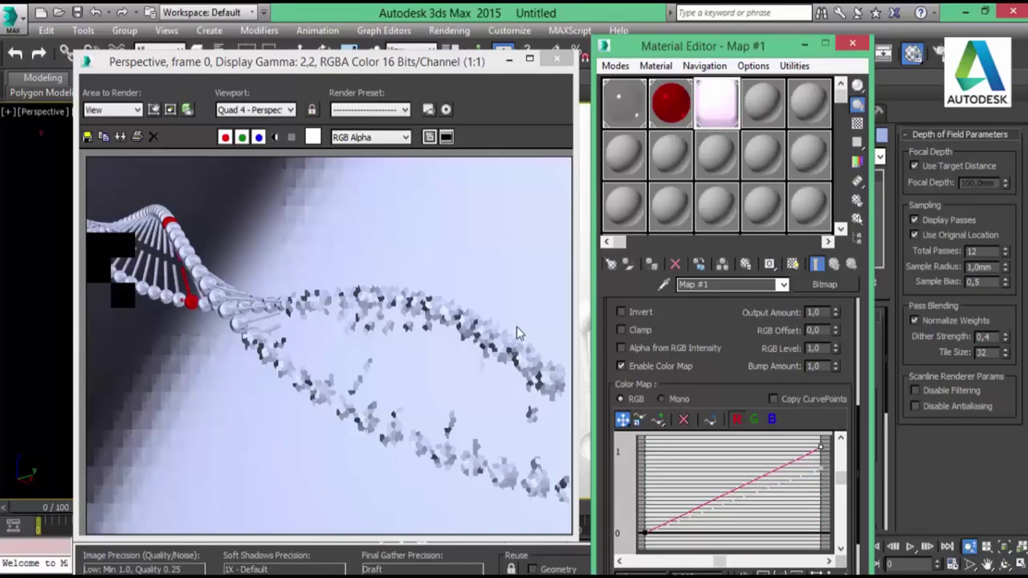
key("shift+q")
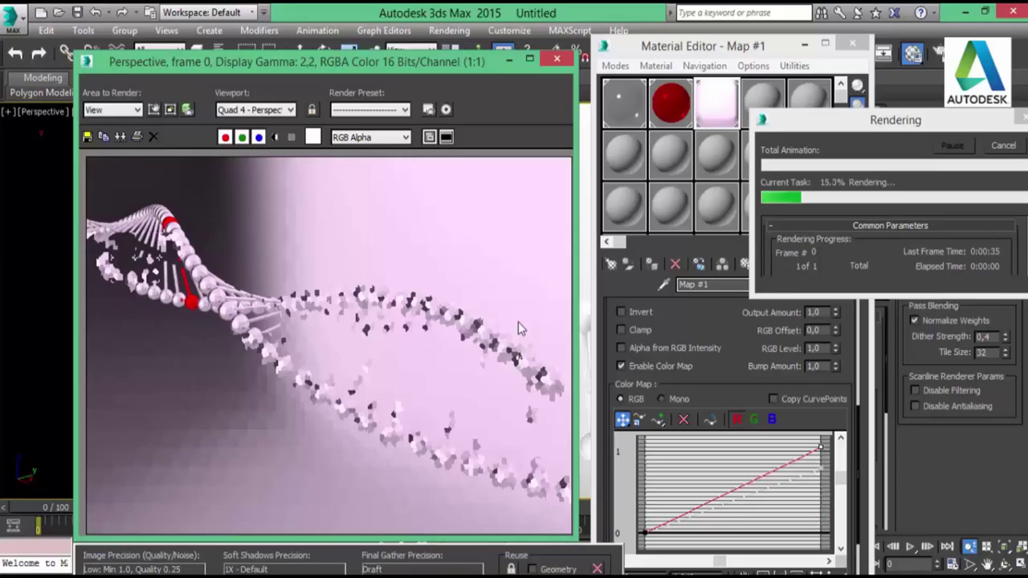
Cancel the pink-tinted render at 38%, close it, and restore the four-viewport layout.
left_click(1003, 146)
left_click(556, 58)
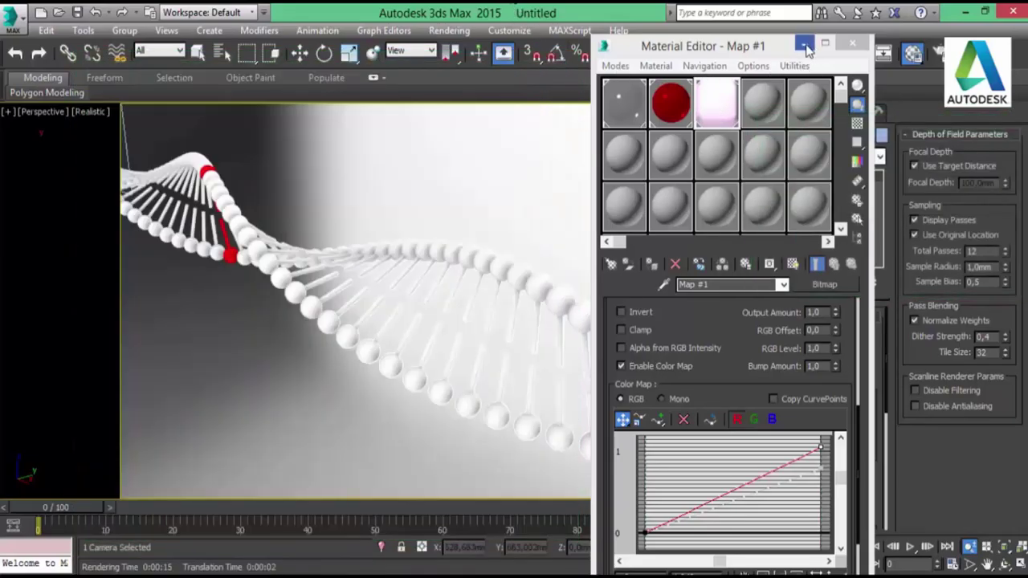
left_click(803, 45)
key("alt+w")
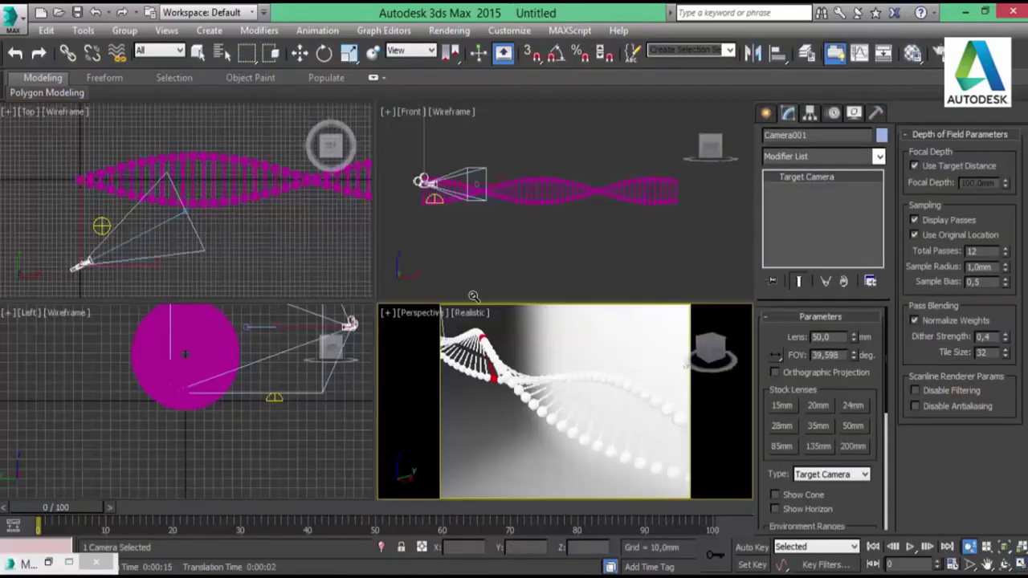
Maximize the Top view with the grid hidden and select all 50 helix pieces.
key("w")
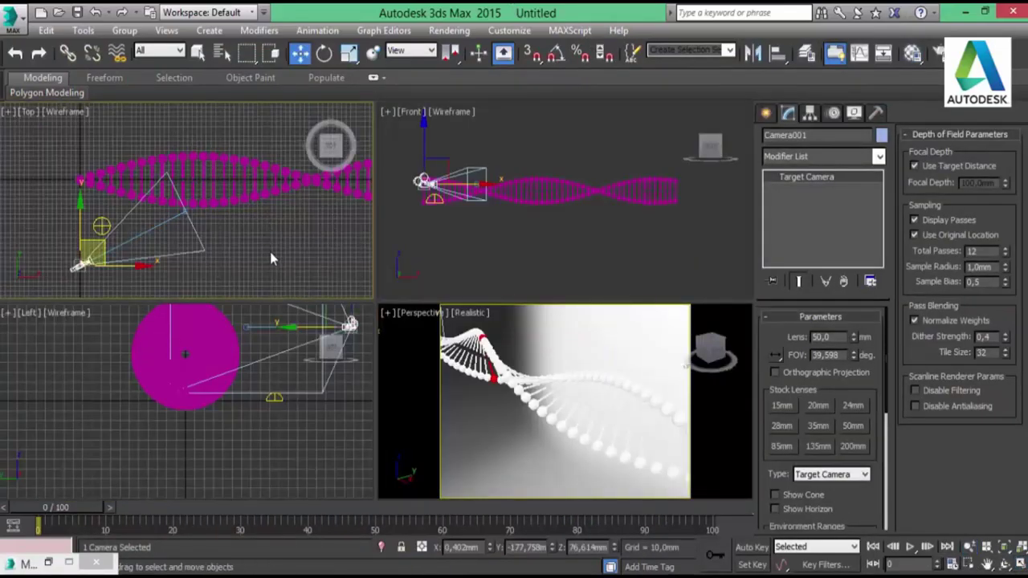
left_click(270, 251)
middle_click_drag(302, 231, 265, 276)
scroll(224, 262, "down", 2)
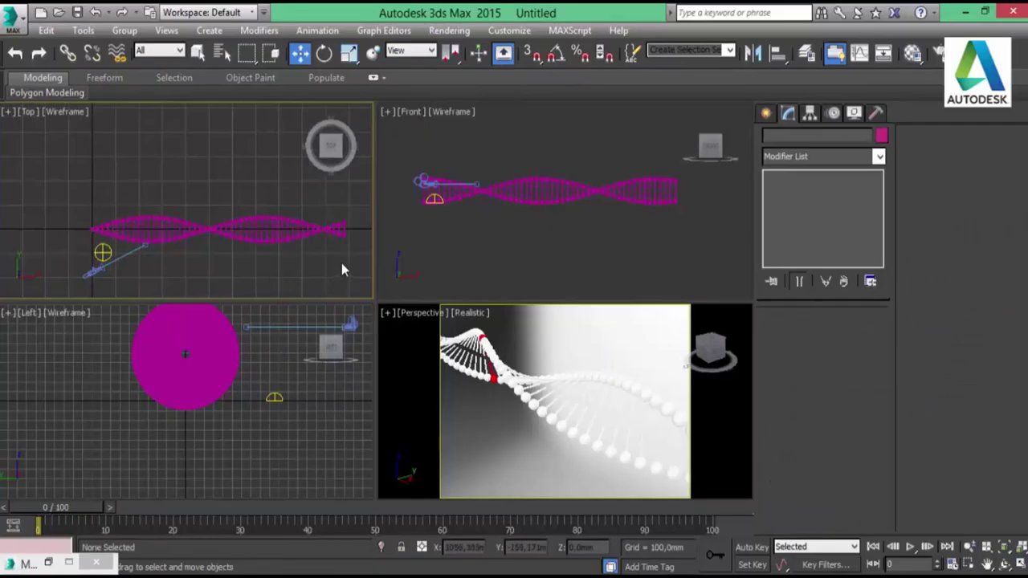
key("alt+w")
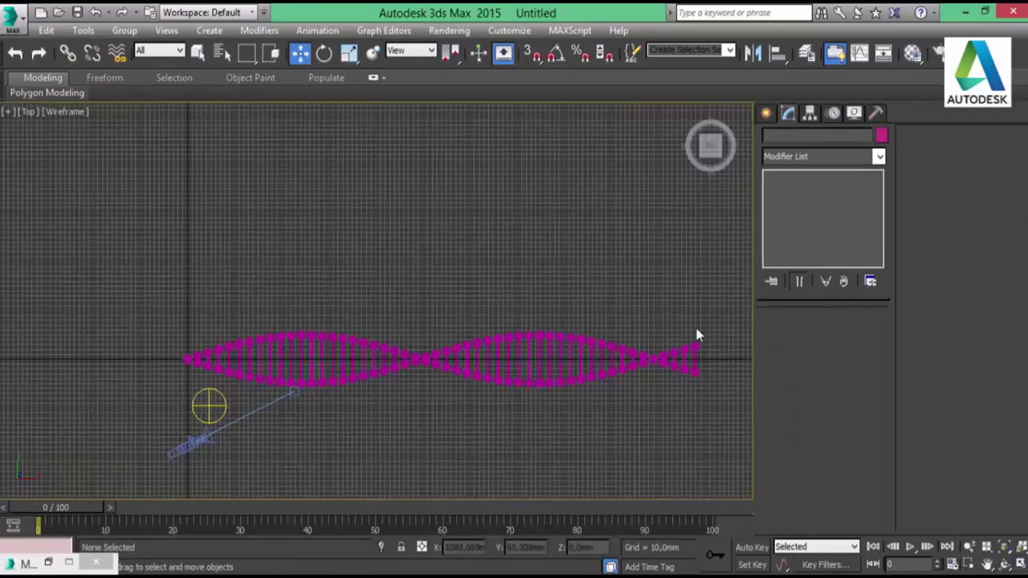
key("g")
left_click_drag(168, 245, 711, 374)
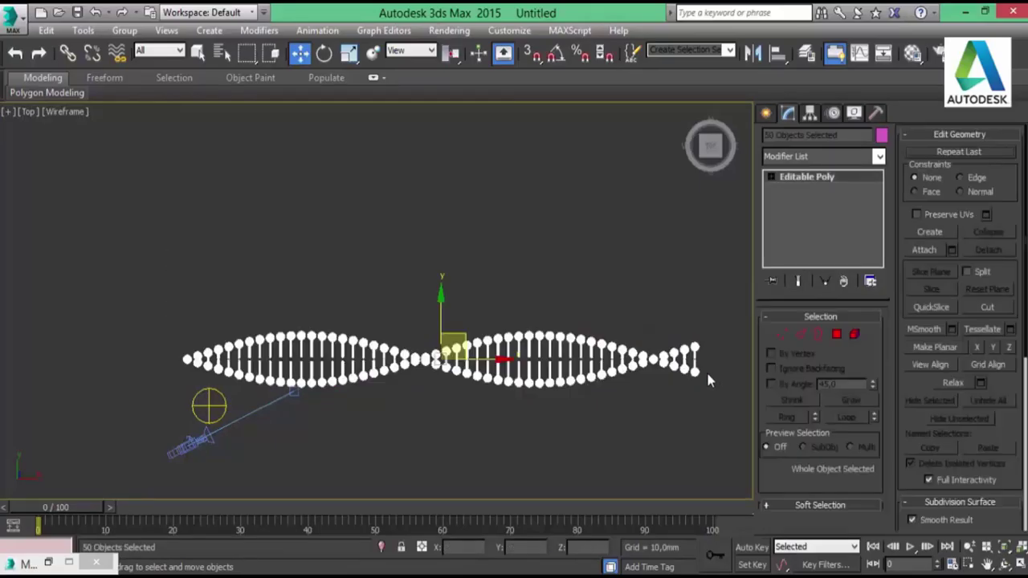
Group the helix pieces as Group001 and maximize the Perspective viewport.
left_click(123, 32)
left_click(140, 49)
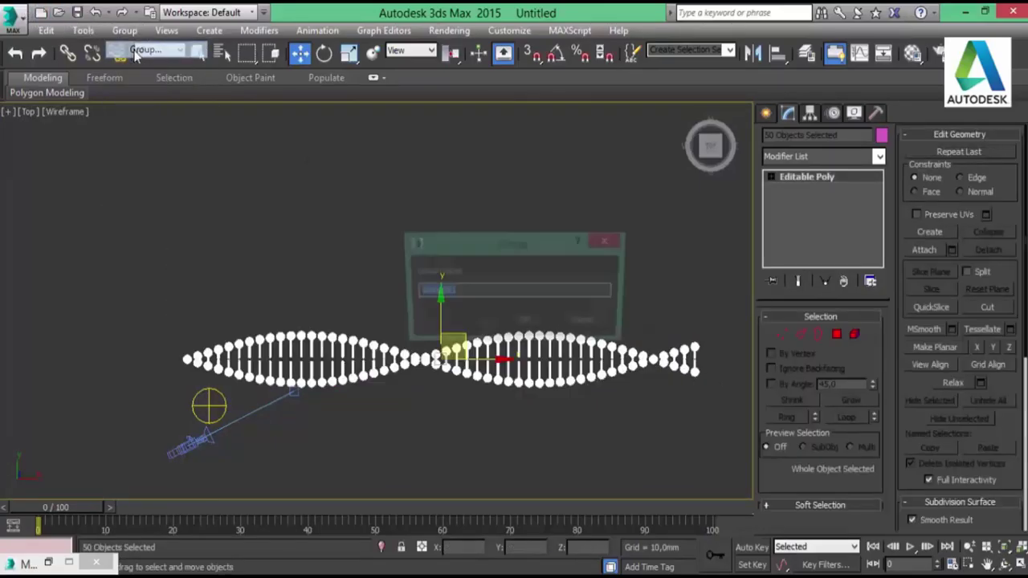
key("Return")
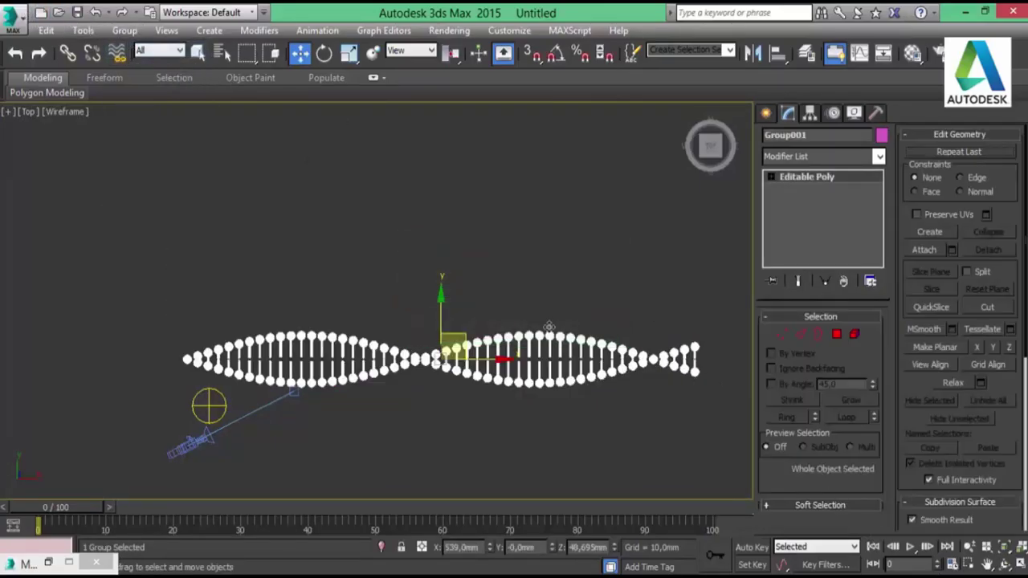
left_click(1019, 565)
left_click(651, 397)
left_click(1018, 565)
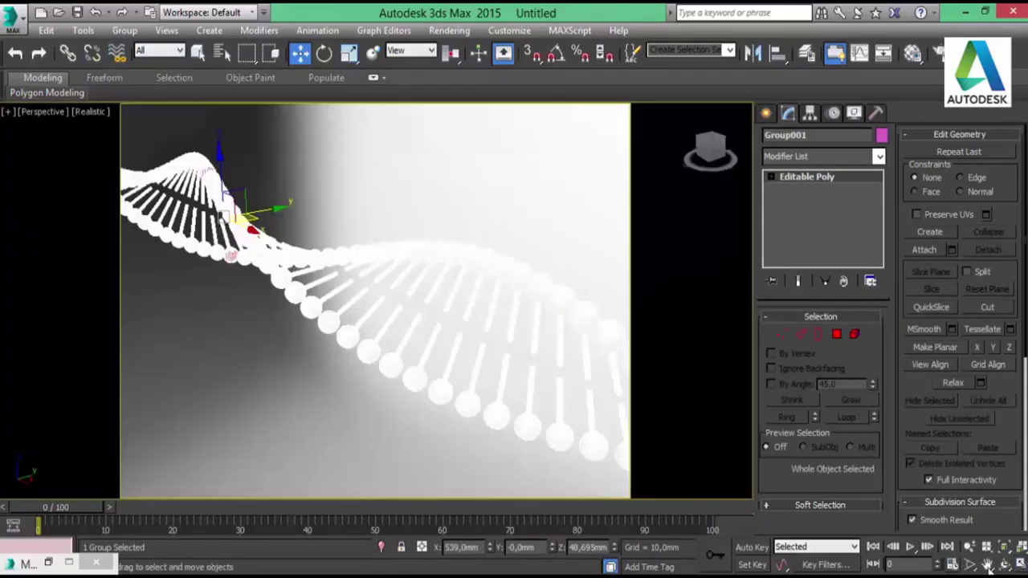
Rotate the DNA group about its X axis to roughly 150 degrees.
left_click(234, 355)
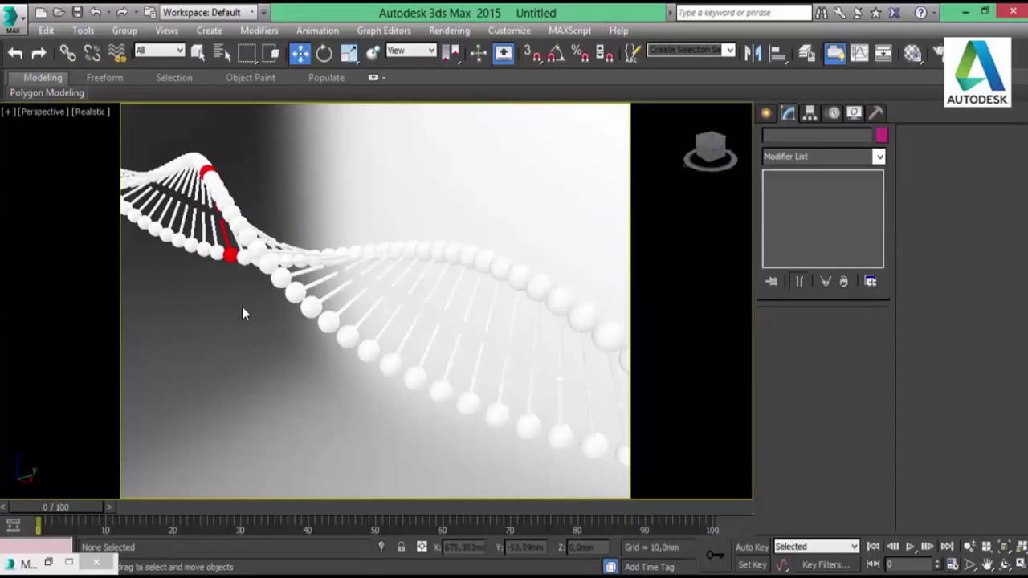
key("e")
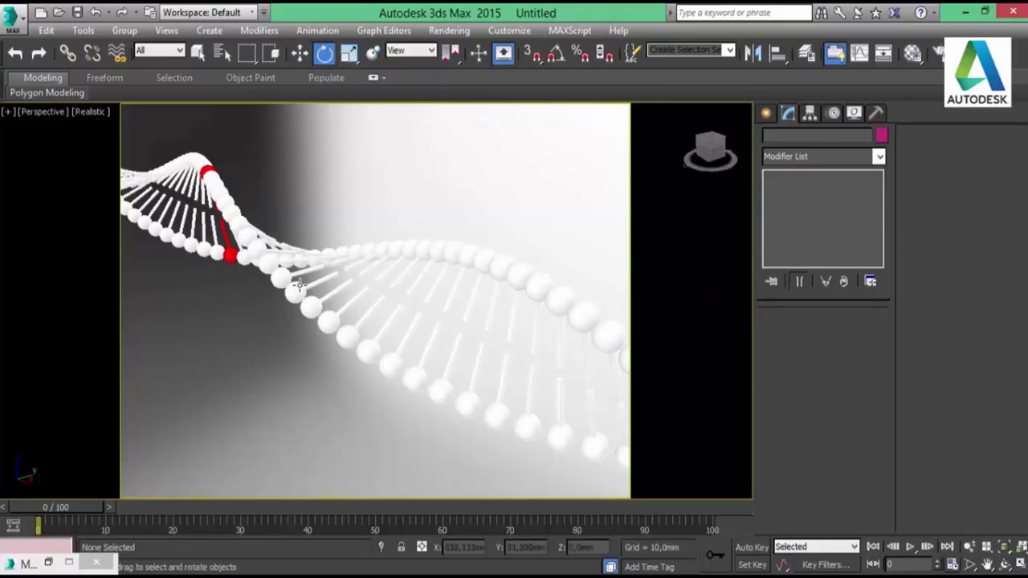
left_click(304, 300)
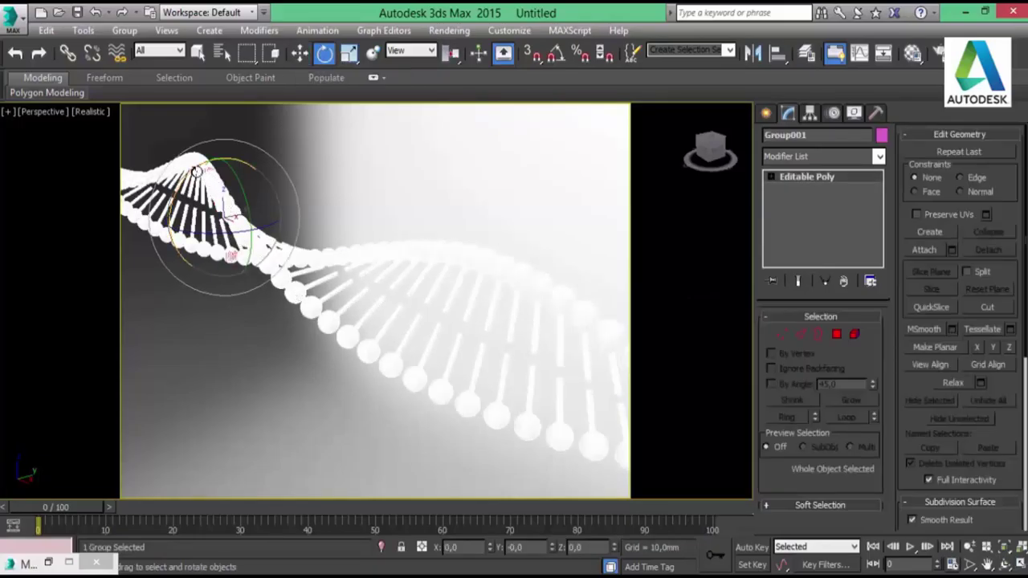
mouse_move(223, 206)
left_mouse_down()
mouse_move(231, 215)
mouse_move(88, 334)
mouse_move(94, 326)
mouse_move(92, 361)
left_mouse_up()
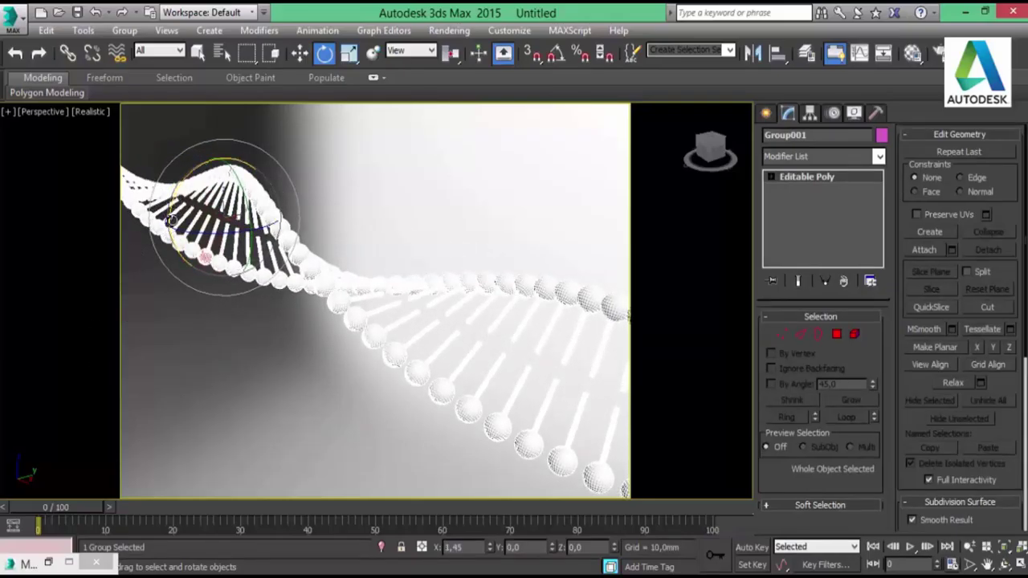
mouse_move(171, 221)
left_mouse_down()
mouse_move(86, 416)
mouse_move(203, 426)
left_mouse_up()
left_click(201, 421)
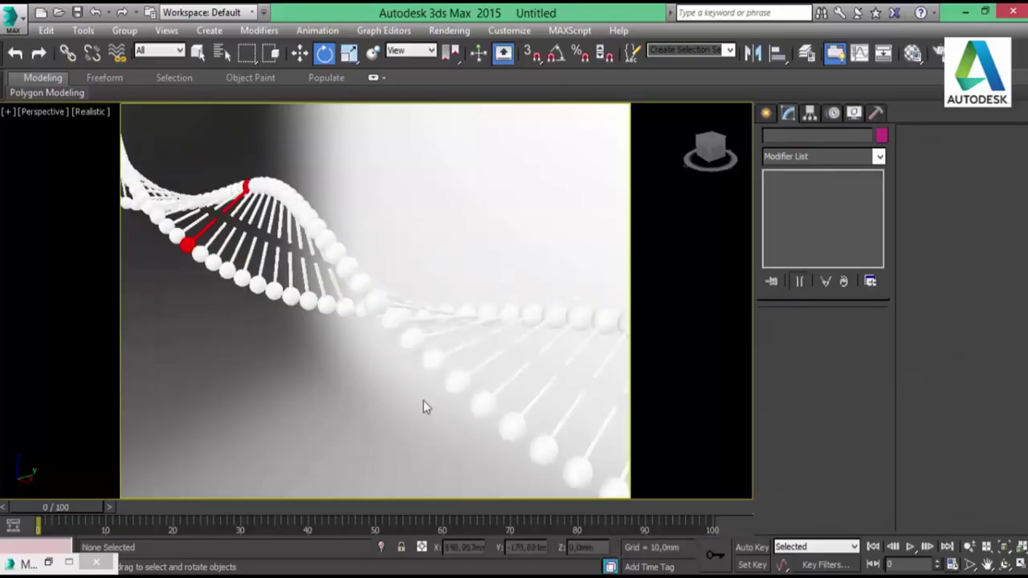
Orbit the perspective view slightly and start a test render.
left_click(1004, 564)
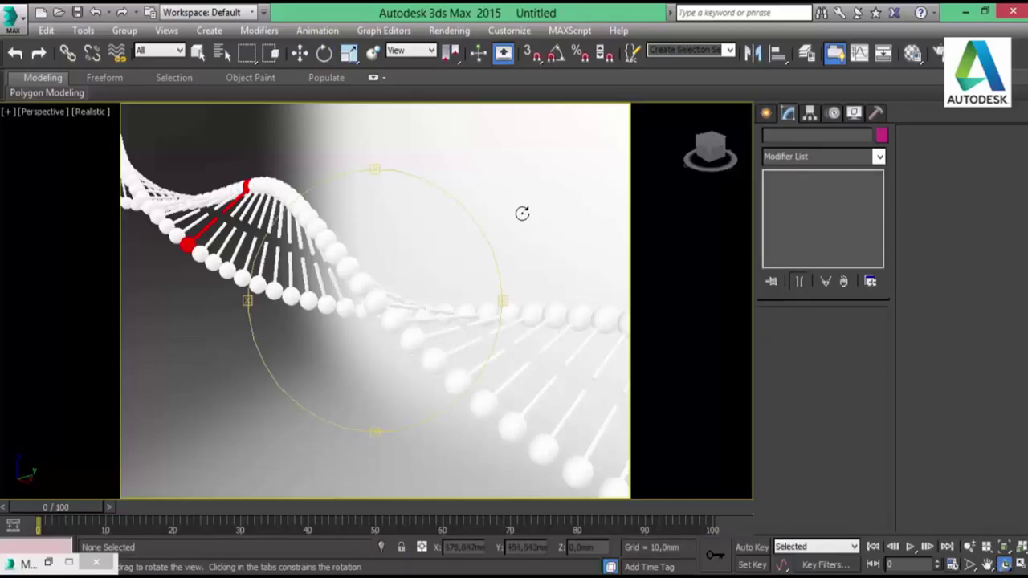
left_click_drag(498, 299, 496, 301)
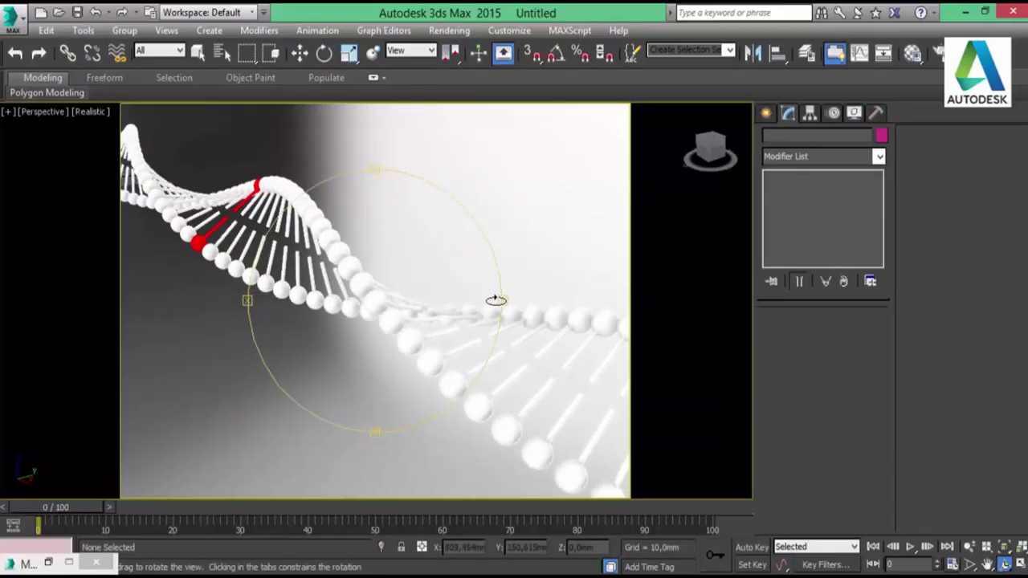
key("shift+q")
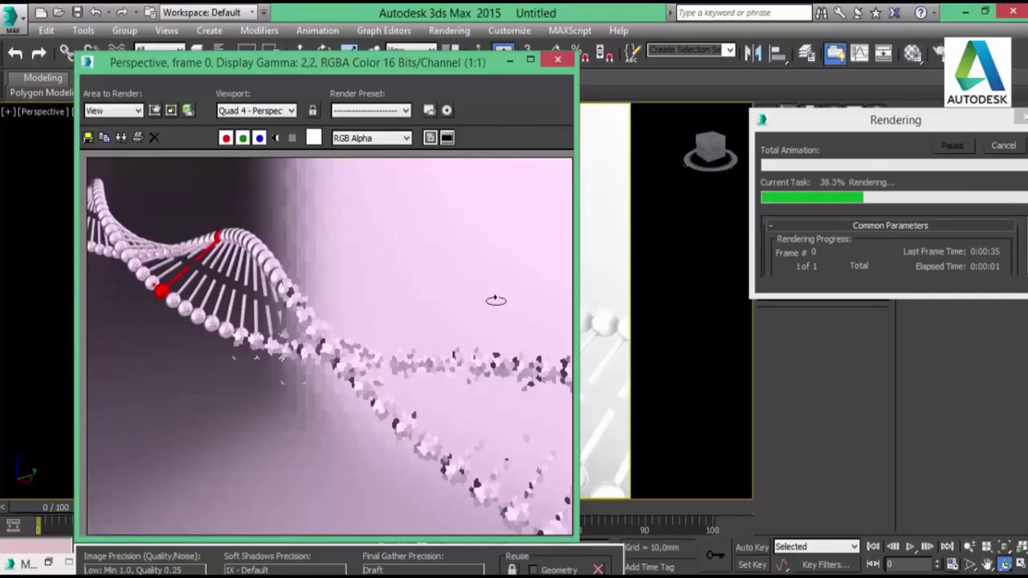
Cancel the test render, close its frame window, switch to Move, and view through Camera002.
left_click(1005, 146)
left_click(558, 59)
key("w")
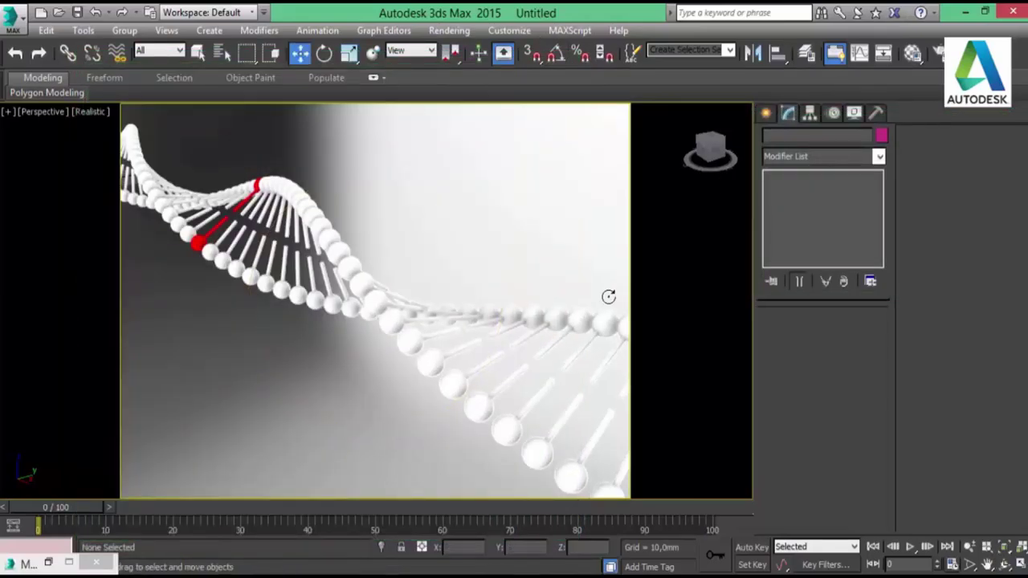
key("c")
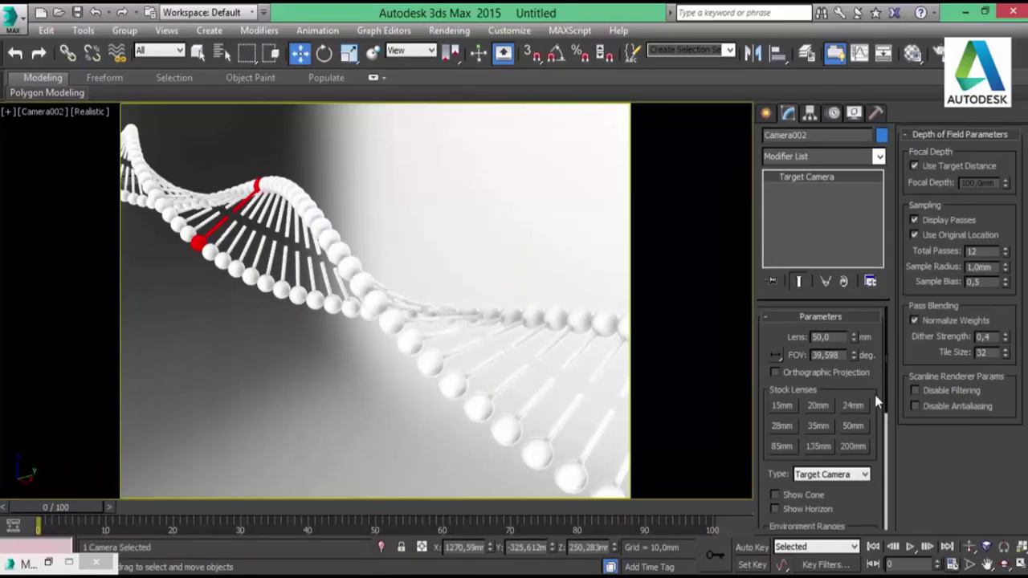
Enable Camera002's Multi-Pass Effect and set it to Depth of Field (mental ray).
scroll(827, 402, "down", 3)
scroll(835, 435, "down", 3)
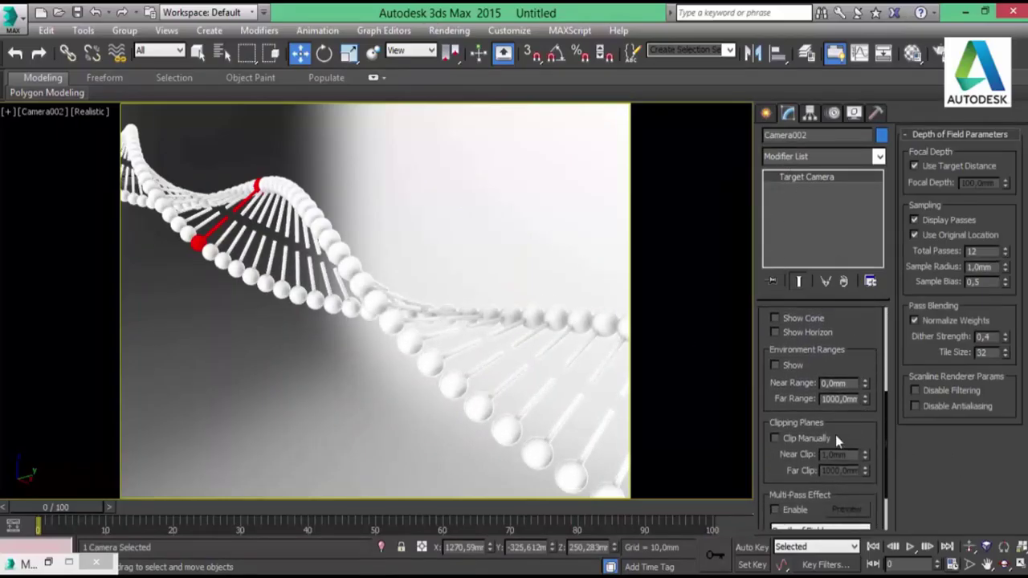
scroll(848, 440, "down", 2)
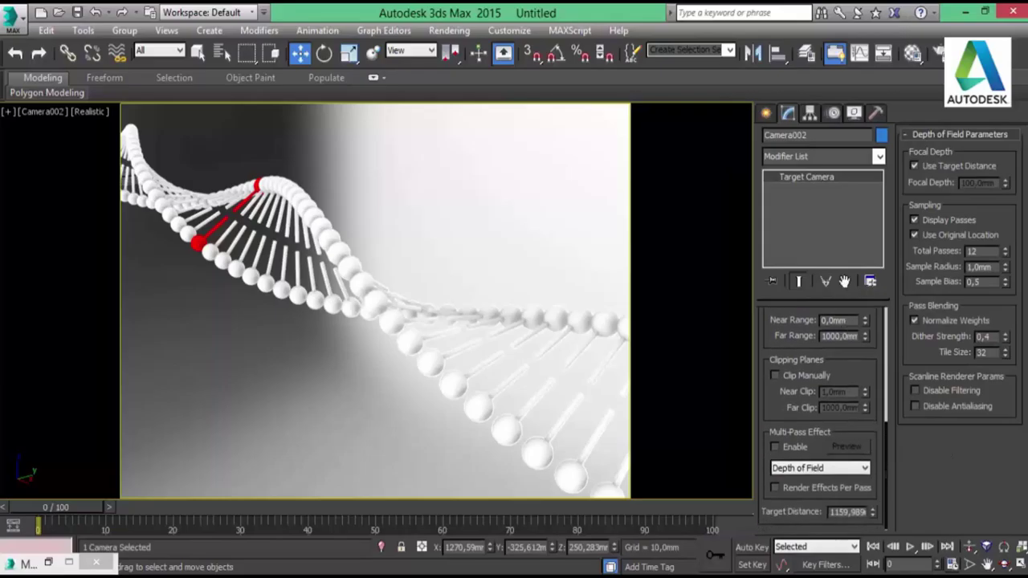
left_click(796, 449)
left_click(835, 468)
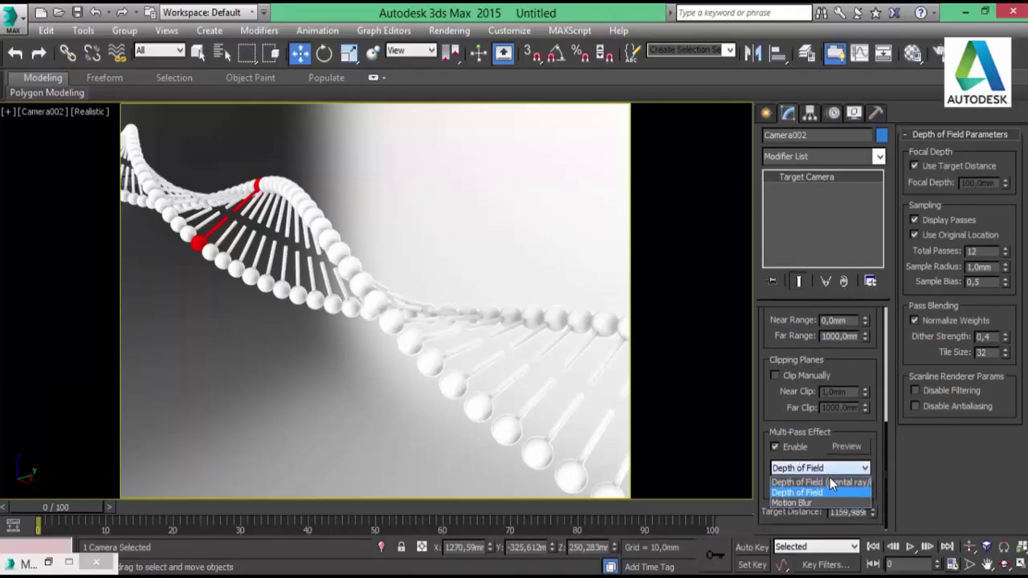
left_click(832, 488)
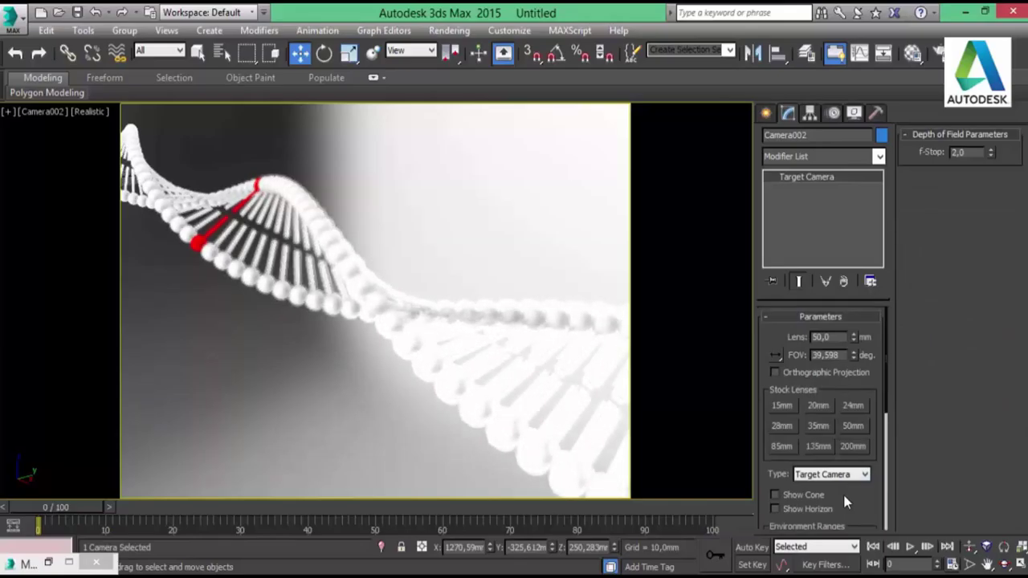
scroll(854, 505, "down", 3)
scroll(843, 482, "down", 3)
scroll(832, 454, "down", 2)
scroll(776, 321, "down", 1)
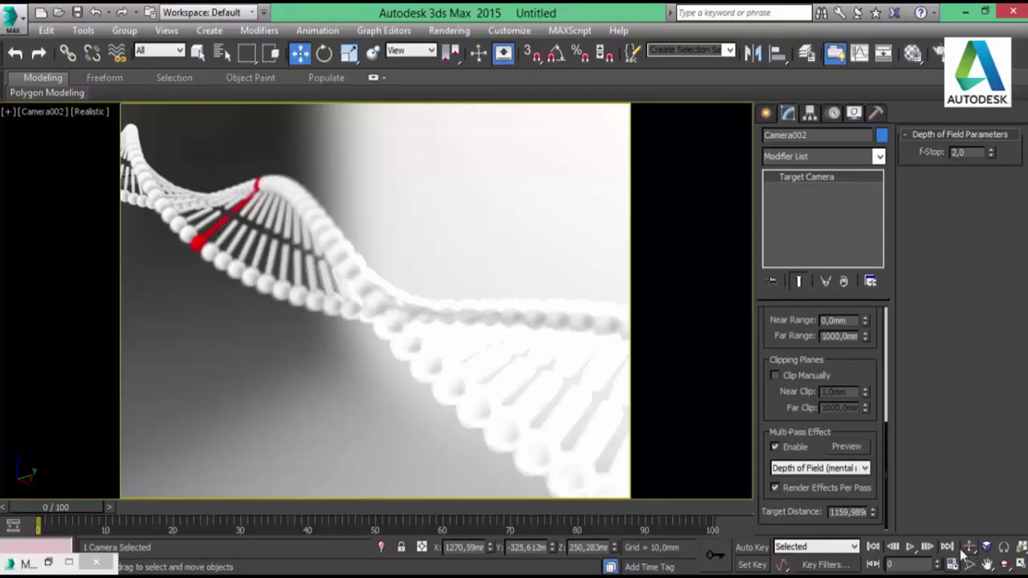
Set Camera002's target distance to about 958 mm and f-stop to 1.98, then render.
left_click(875, 514)
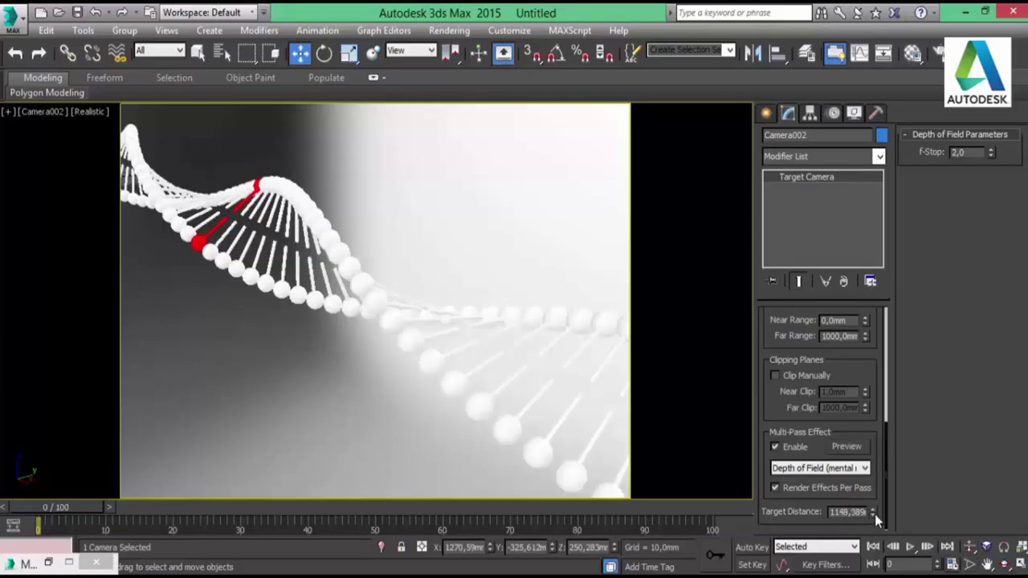
left_click(874, 514)
left_click(875, 514)
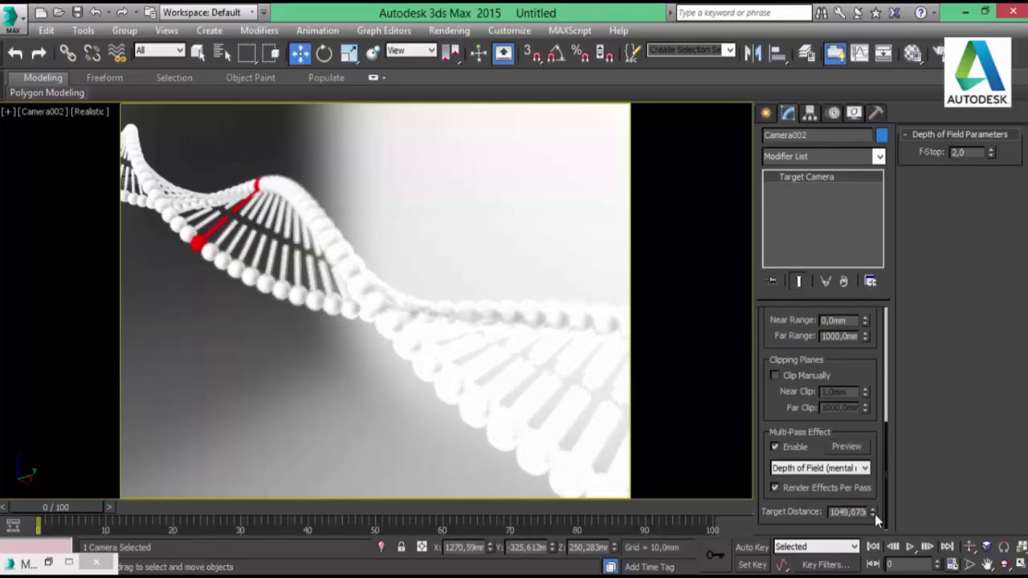
left_click(875, 514)
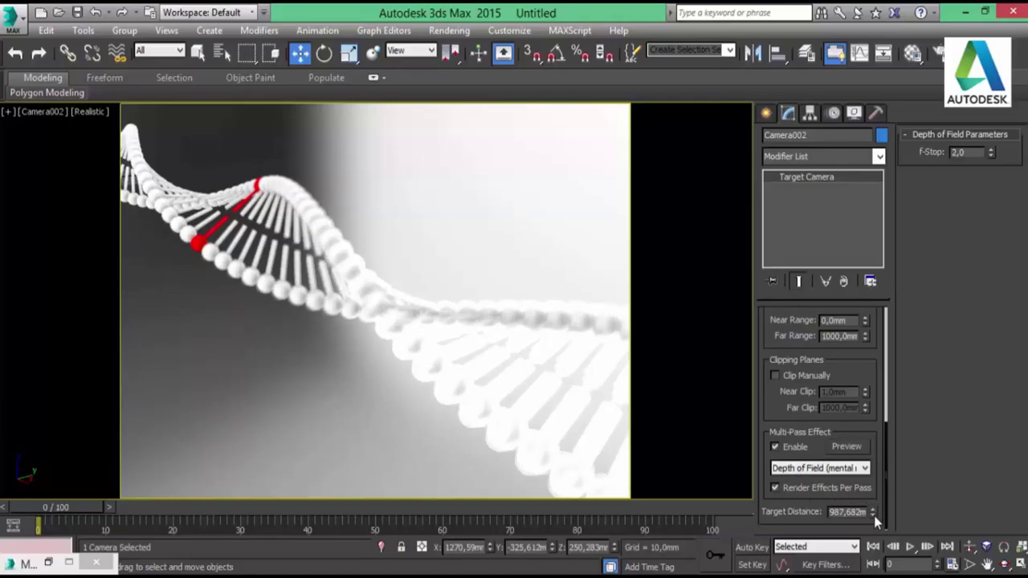
left_click_drag(874, 515, 874, 518)
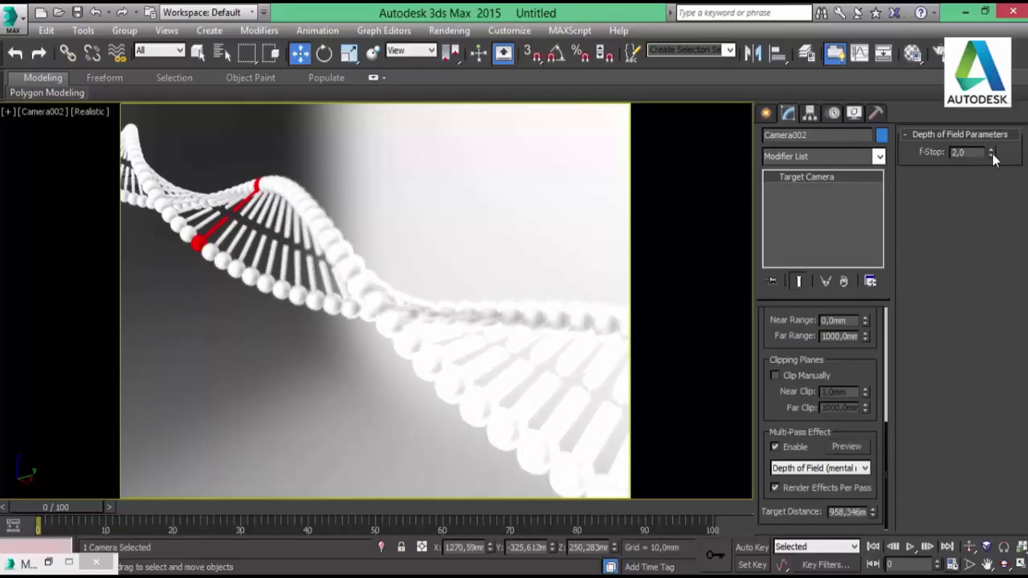
left_click_drag(993, 155, 997, 157)
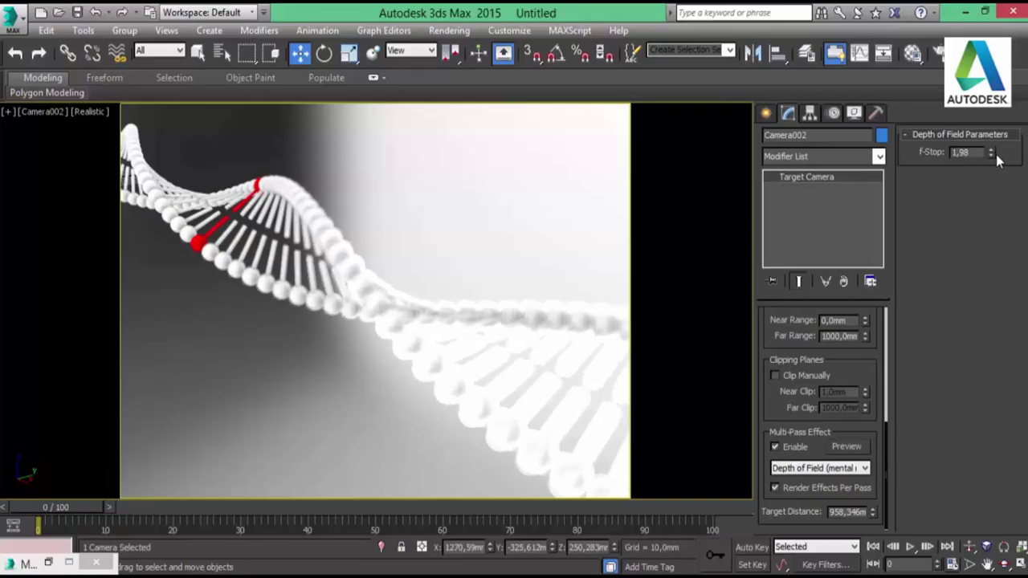
key("shift+q")
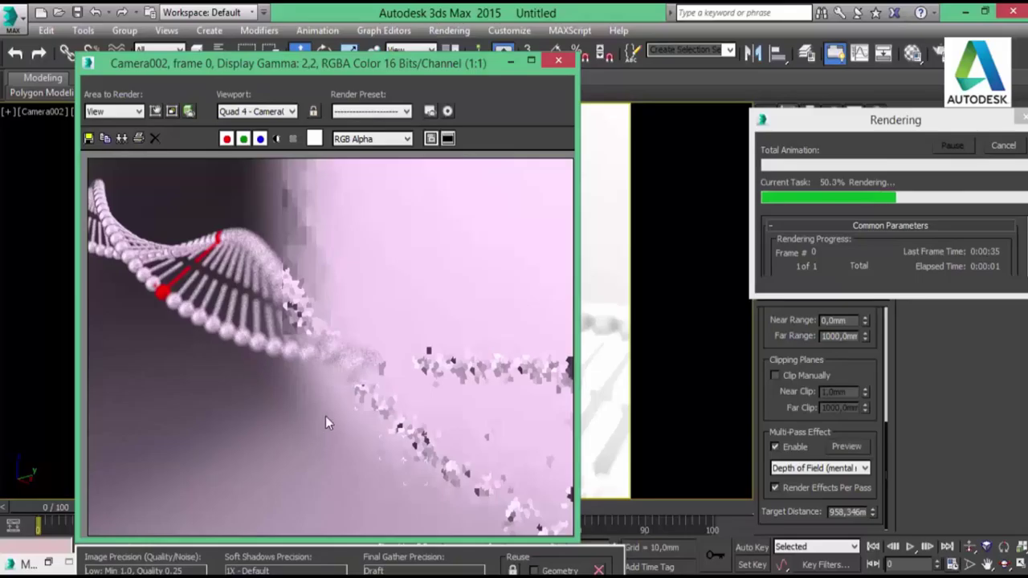
Cancel the full-frame Camera002 render before it finishes.
mouse_move(939, 127)
left_mouse_down()
mouse_move(833, 240)
mouse_move(828, 263)
left_mouse_up()
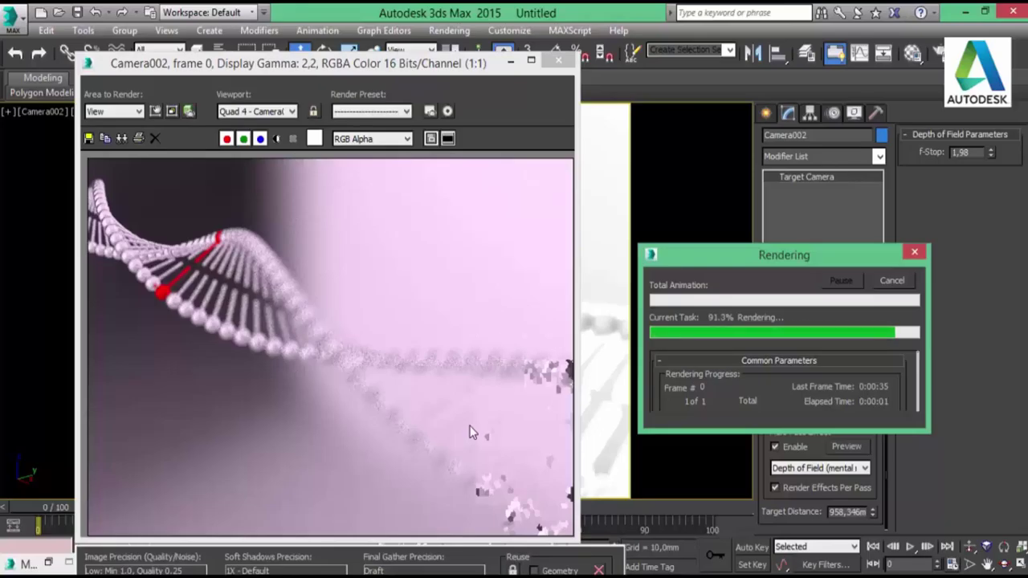
left_click(272, 276)
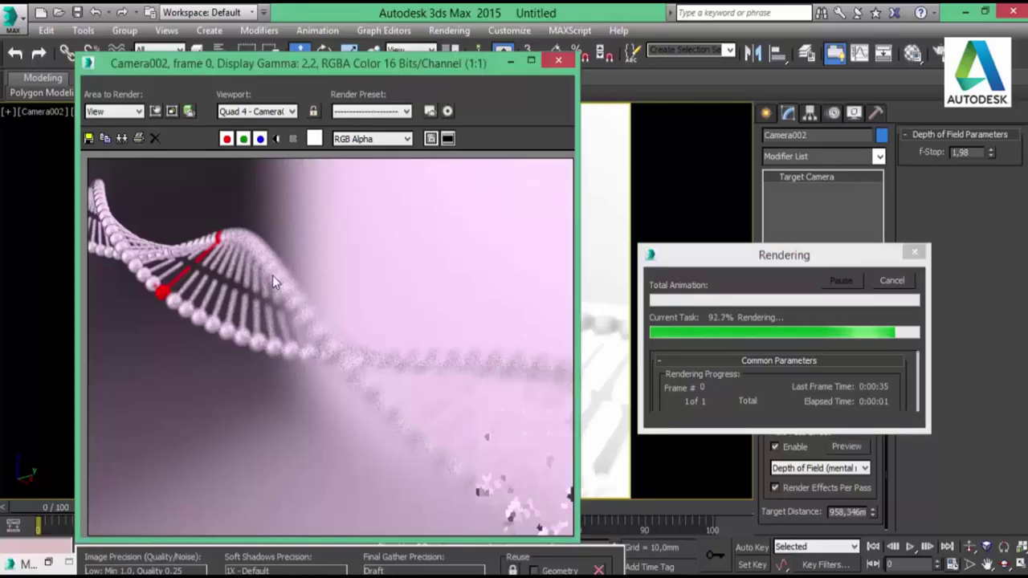
left_click(899, 284)
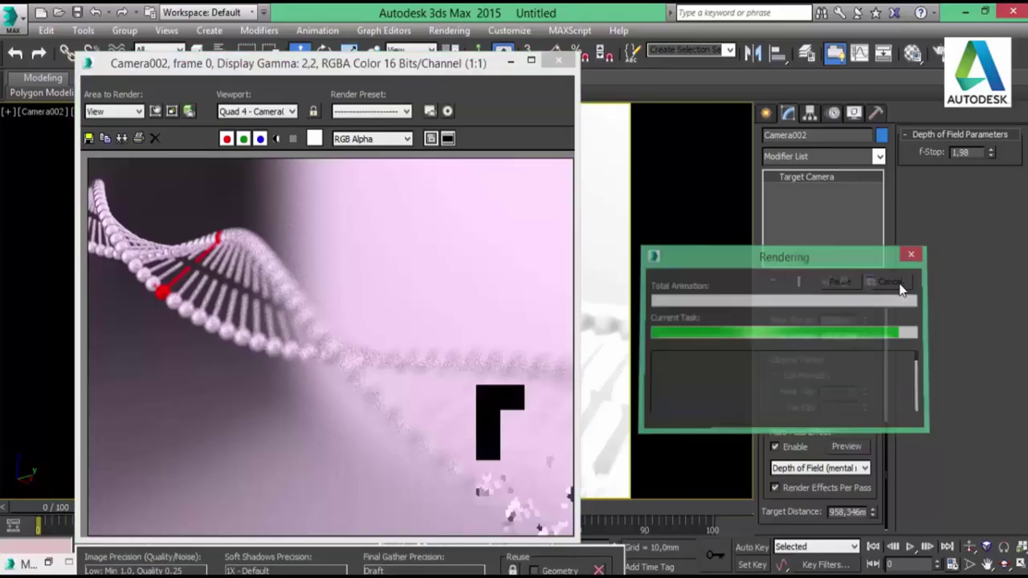
Switch the frame window's Area to Render to Region.
left_click(384, 115)
left_click(383, 113)
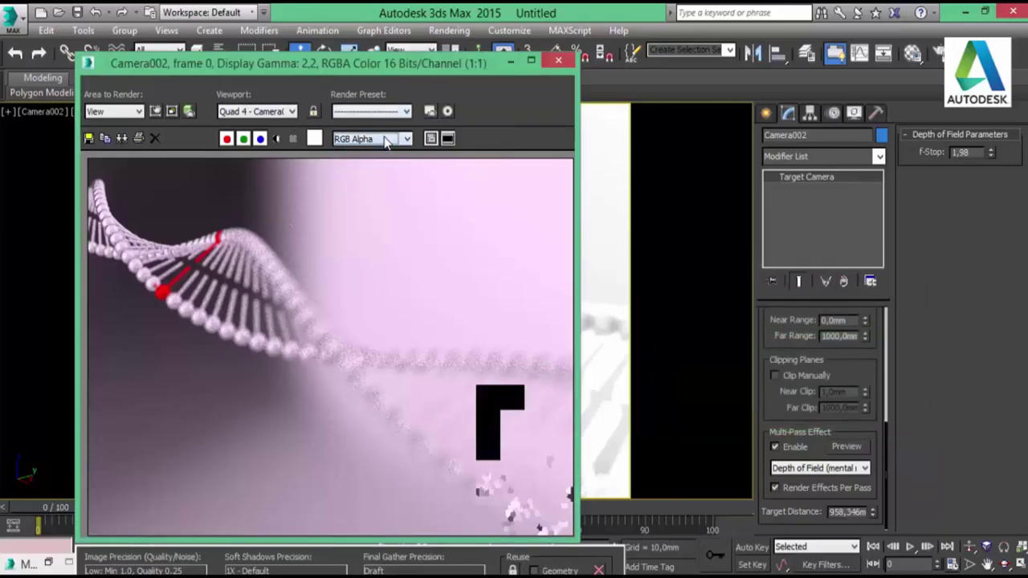
left_click(115, 114)
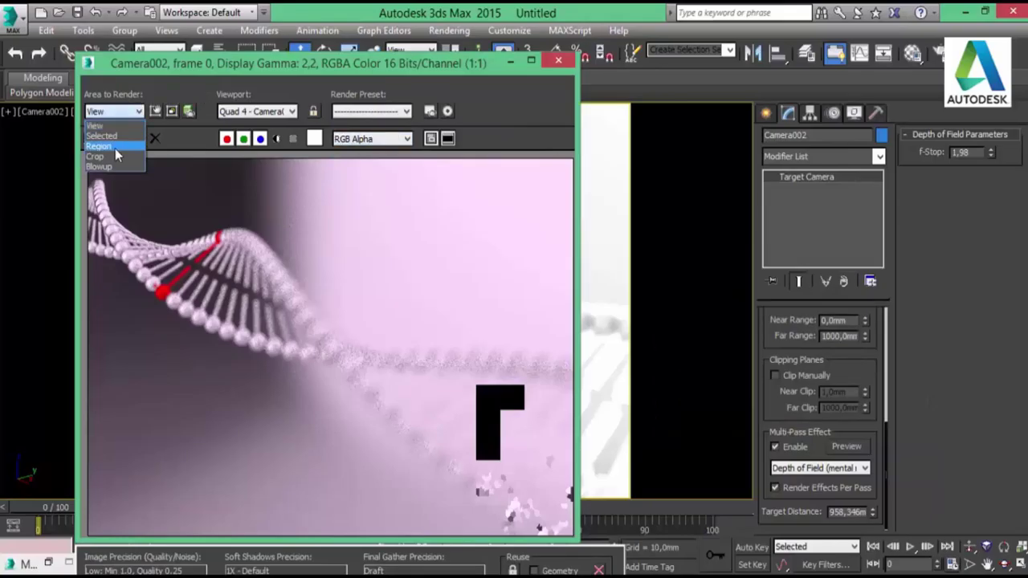
left_click(114, 146)
Fit the render region box tightly around the red-marked helix section at upper left.
left_click_drag(376, 394, 322, 347)
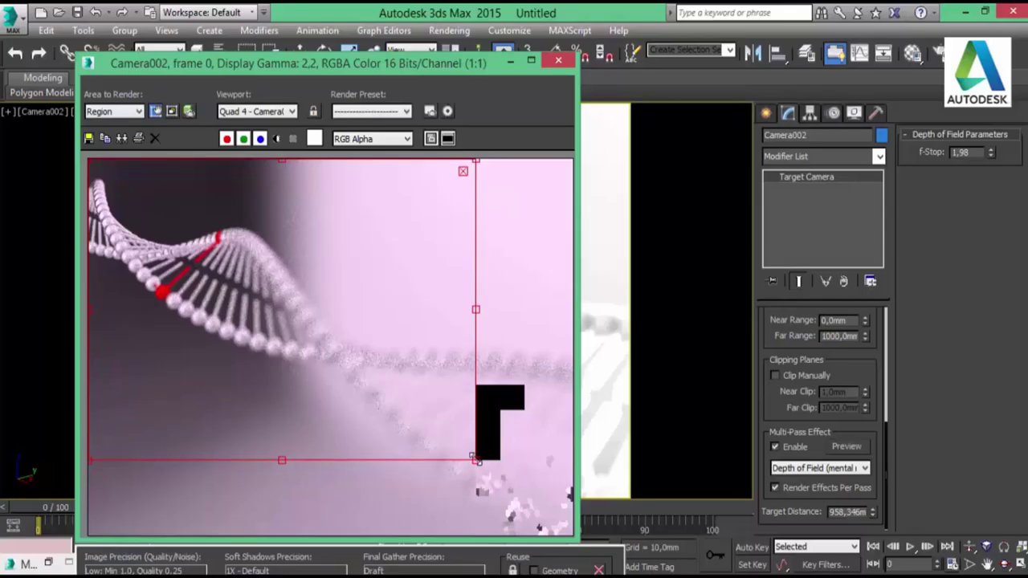
left_click_drag(475, 460, 312, 363)
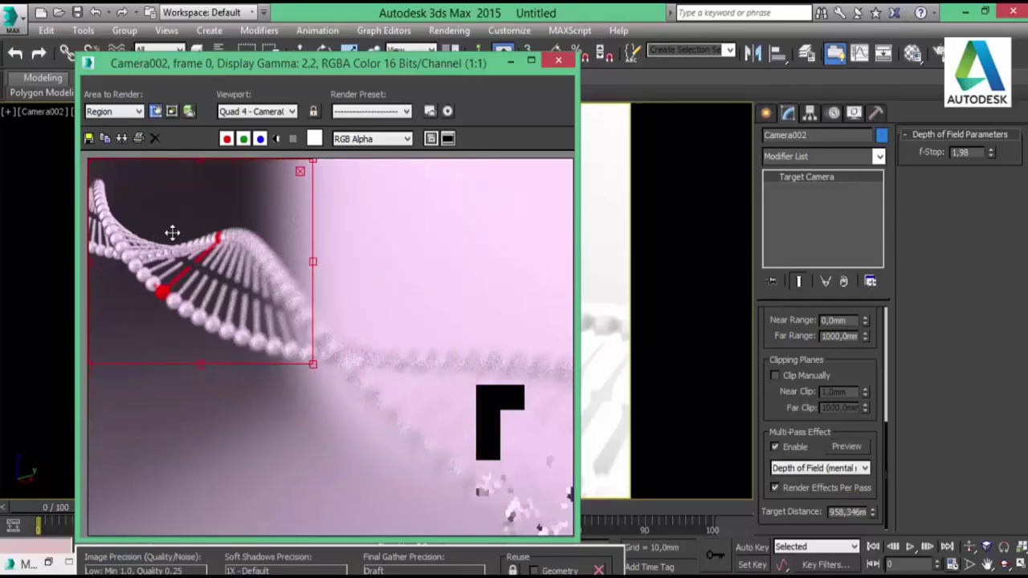
left_click_drag(89, 160, 130, 206)
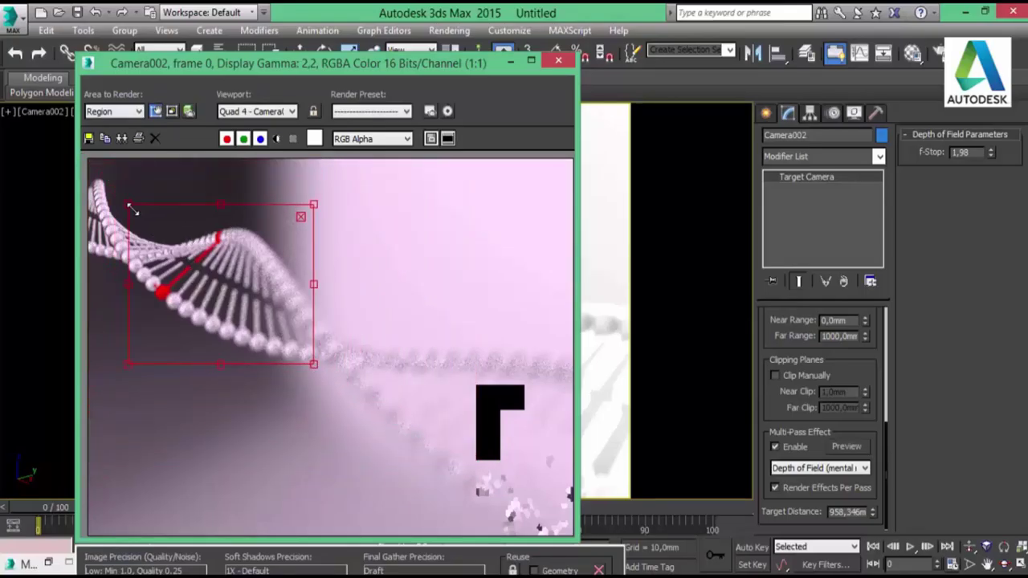
left_click_drag(313, 364, 283, 333)
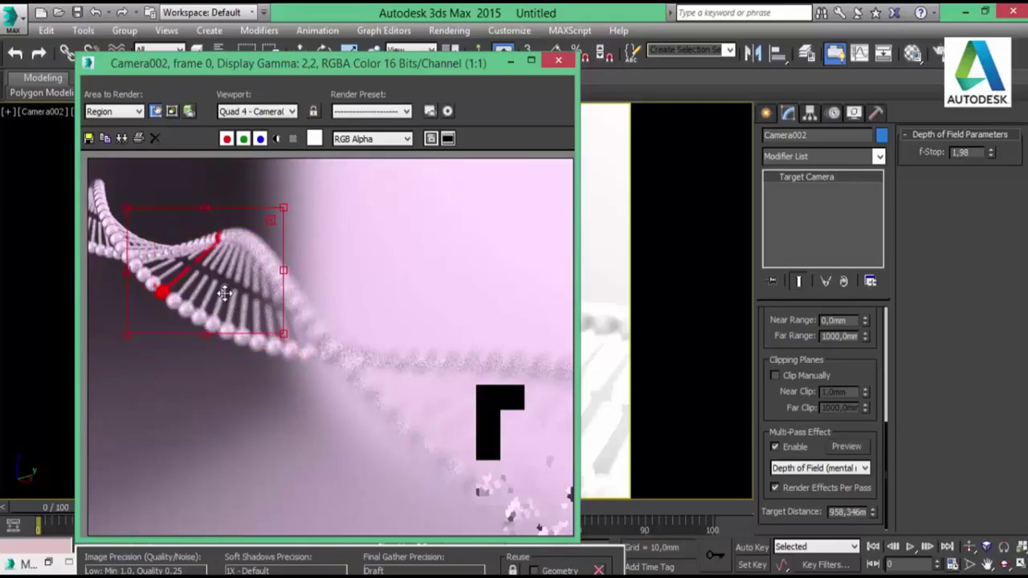
left_click_drag(224, 294, 220, 287)
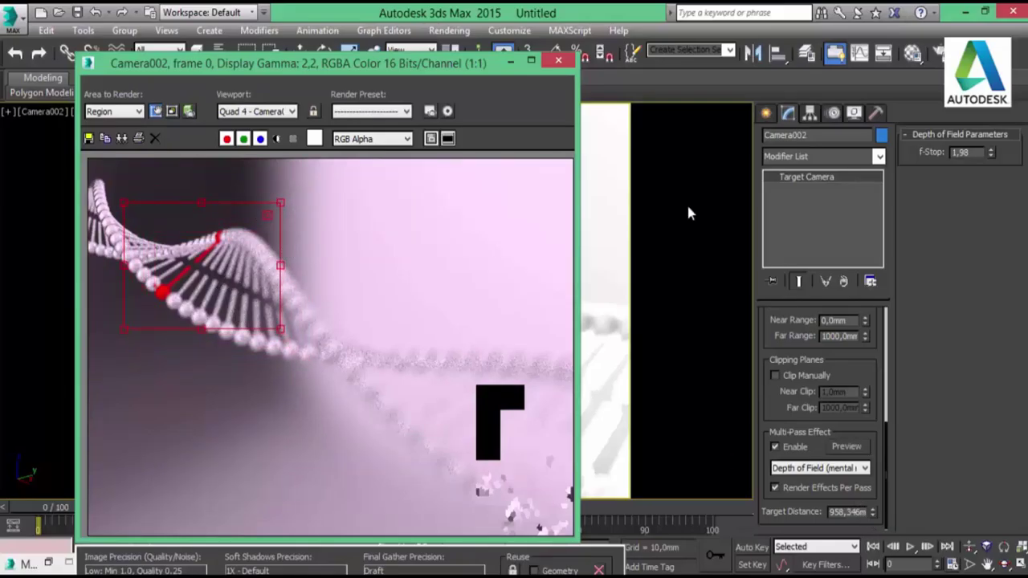
left_click(512, 63)
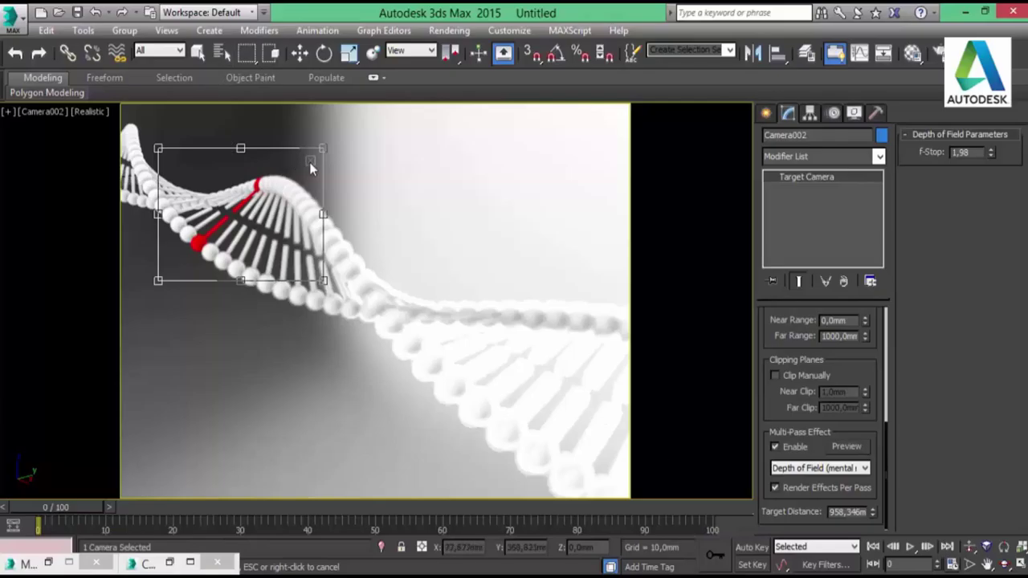
Lower Camera002's target distance from 958,346 mm to 791,756 mm.
key("w")
left_click(872, 515)
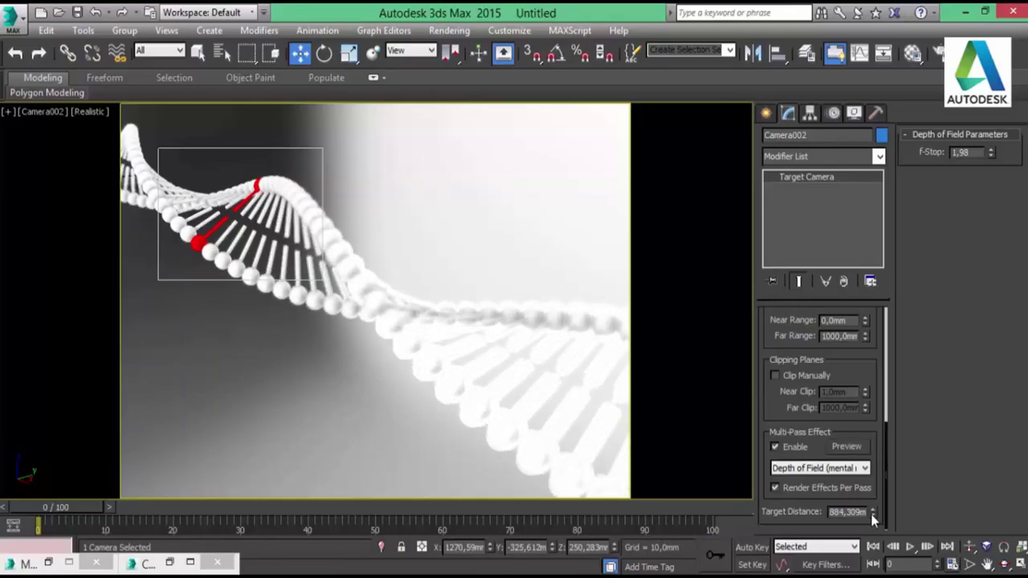
left_click(872, 516)
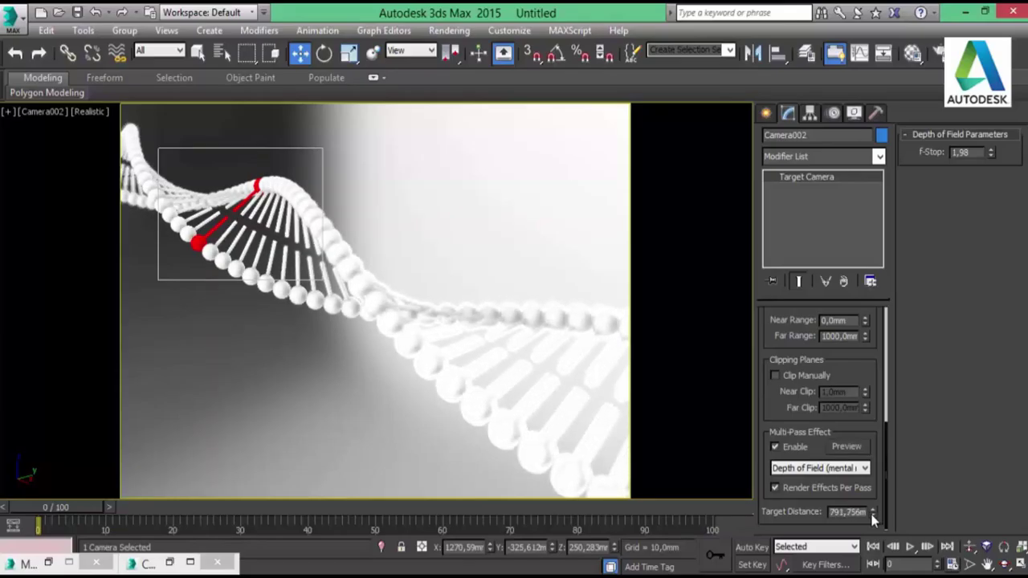
left_click(269, 209)
left_click(462, 251)
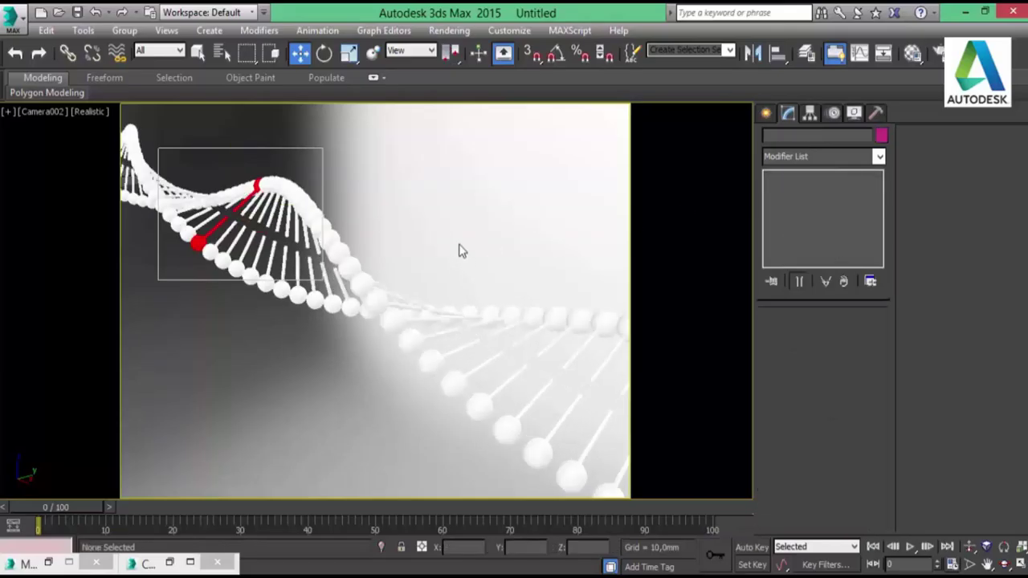
mouse_move(97, 564)
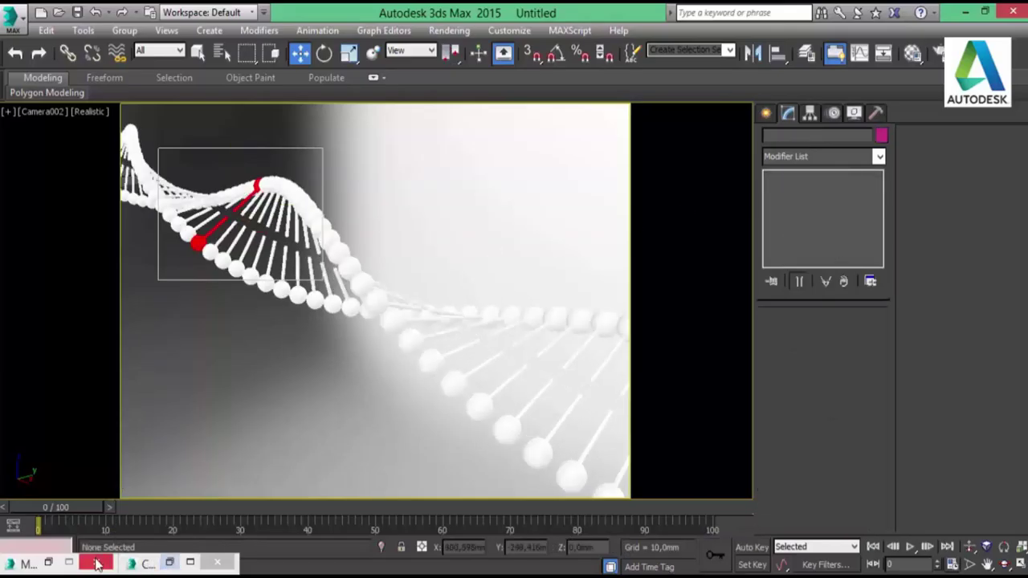
left_click(170, 568)
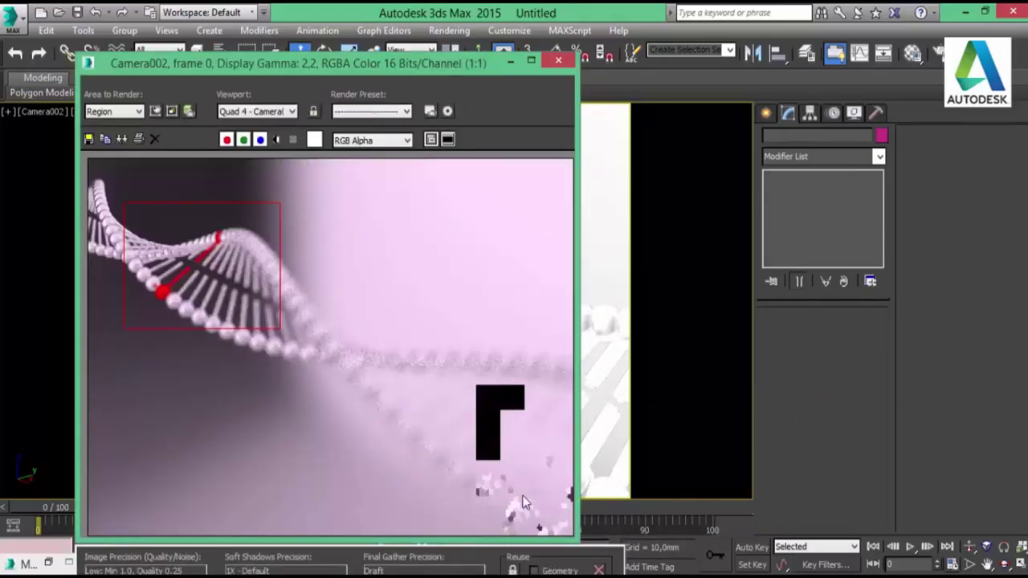
Render the marked helix region with the new focus, then set Area to Render back to View.
key("shift+q")
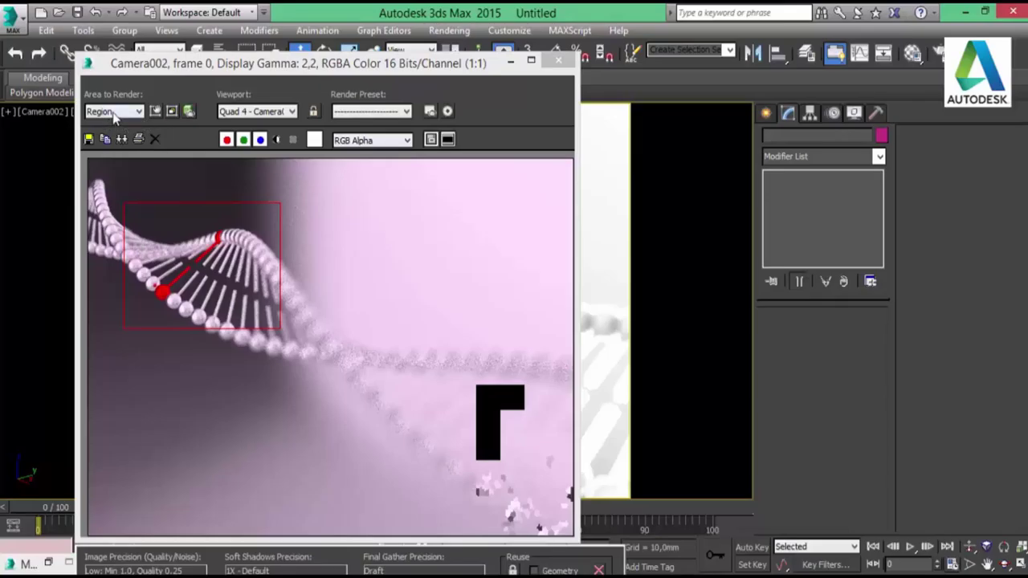
left_click(115, 112)
left_click(121, 123)
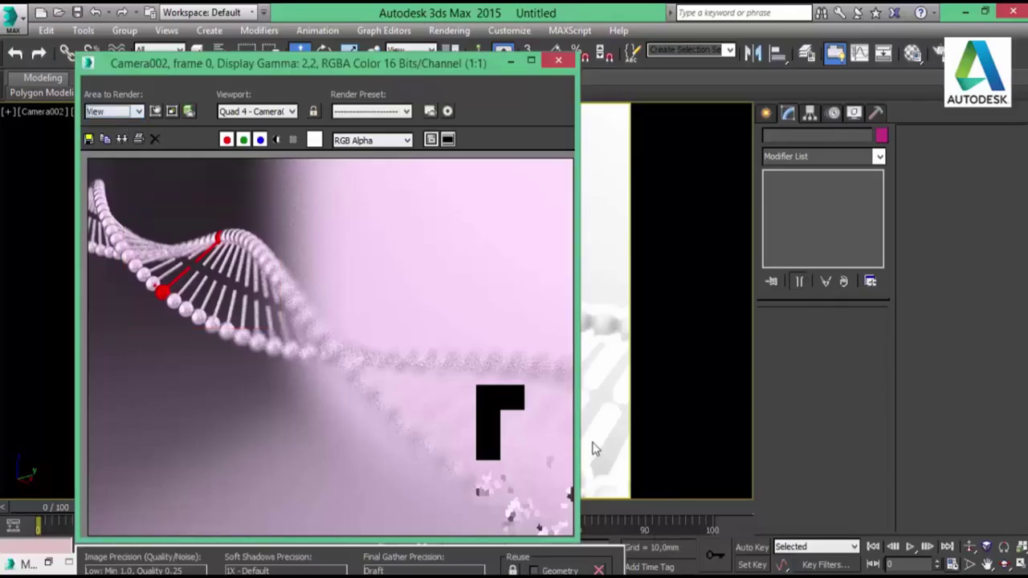
Render the full Camera002 view again and open Save Image for the result.
key("shift+q")
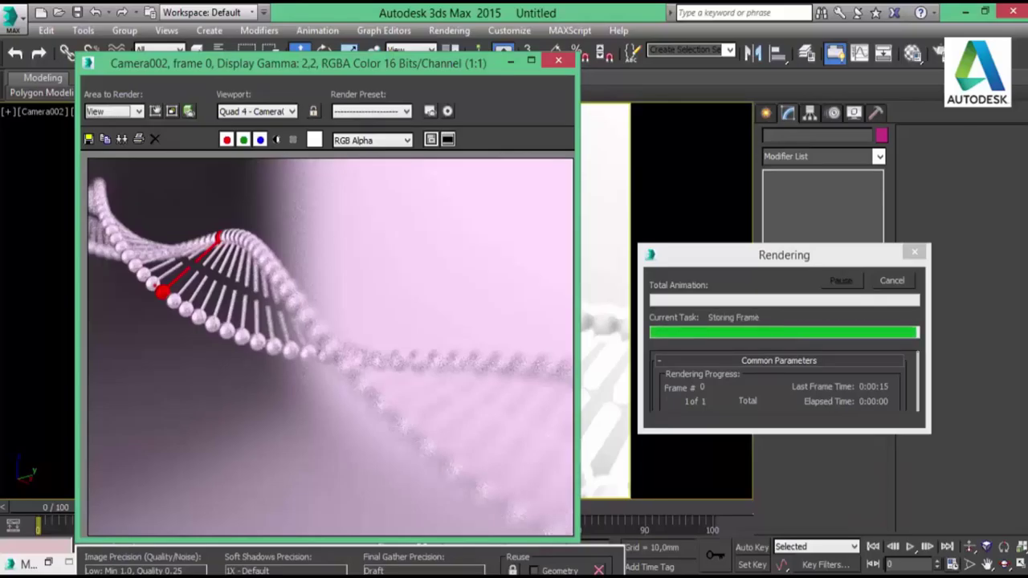
left_click(131, 193)
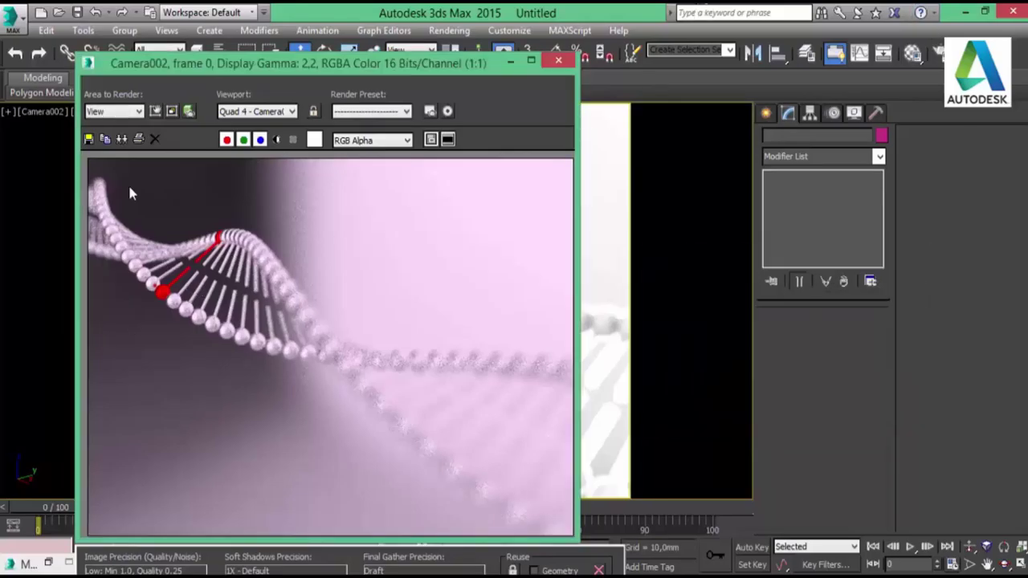
left_click(91, 141)
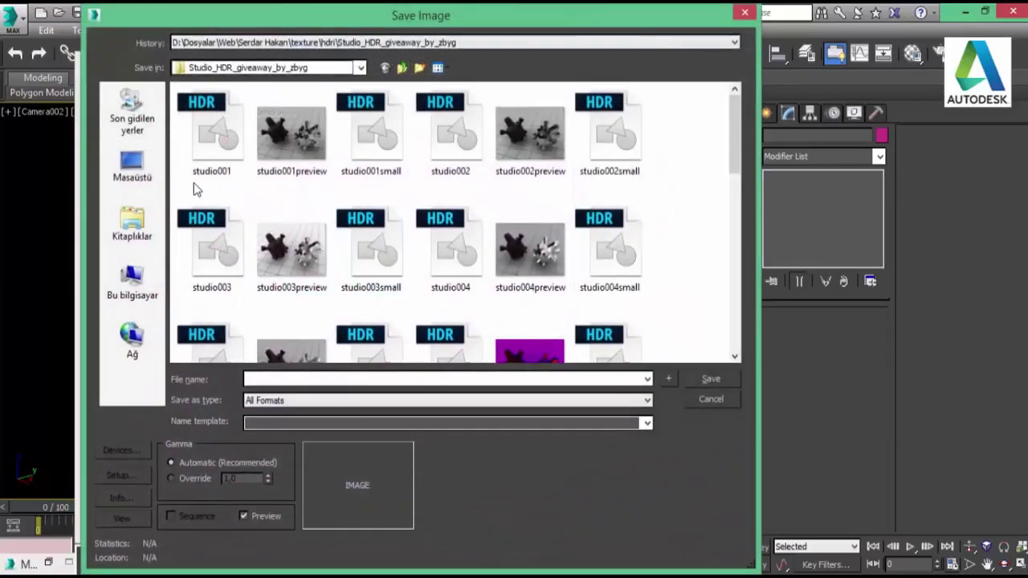
Save the render to the desktop as DNA-low in TIF Image File format.
left_click(132, 167)
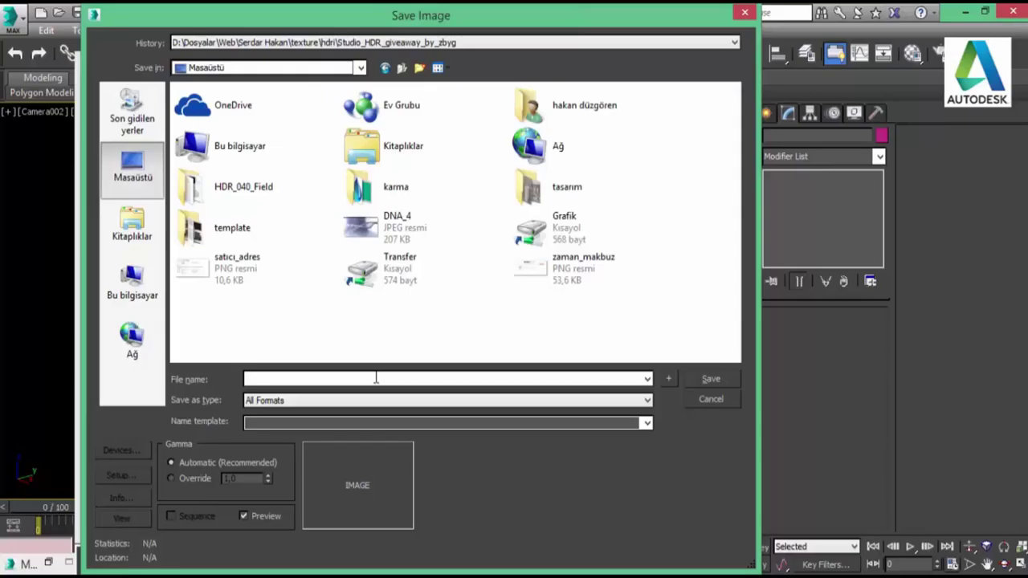
type("D")
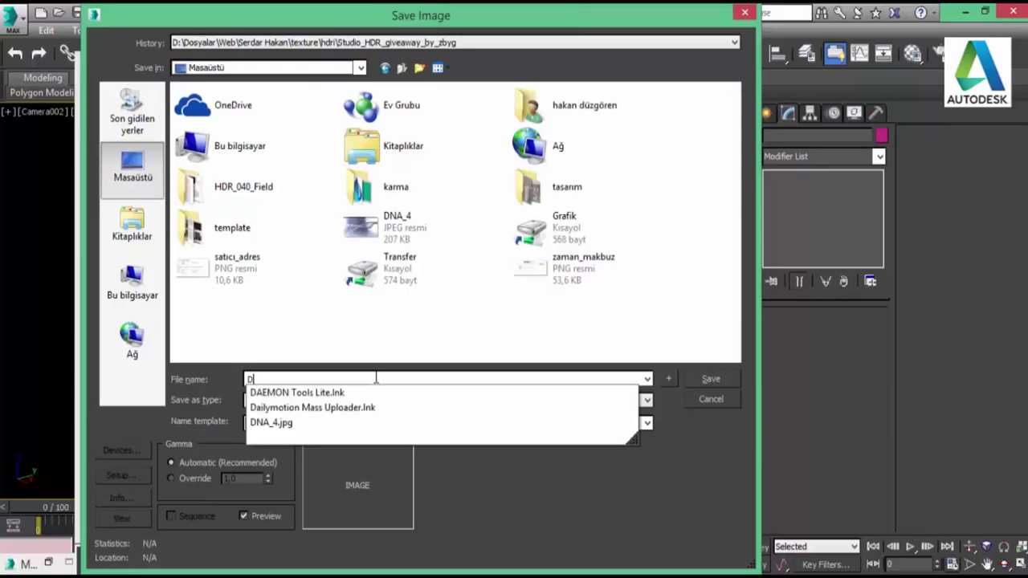
type("NA-low")
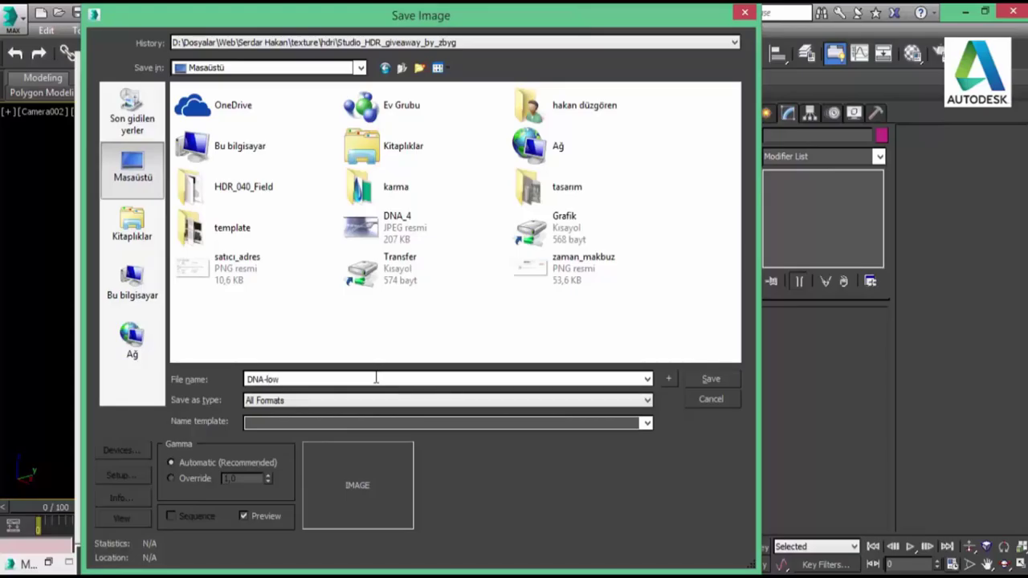
key("Tab")
key("t")
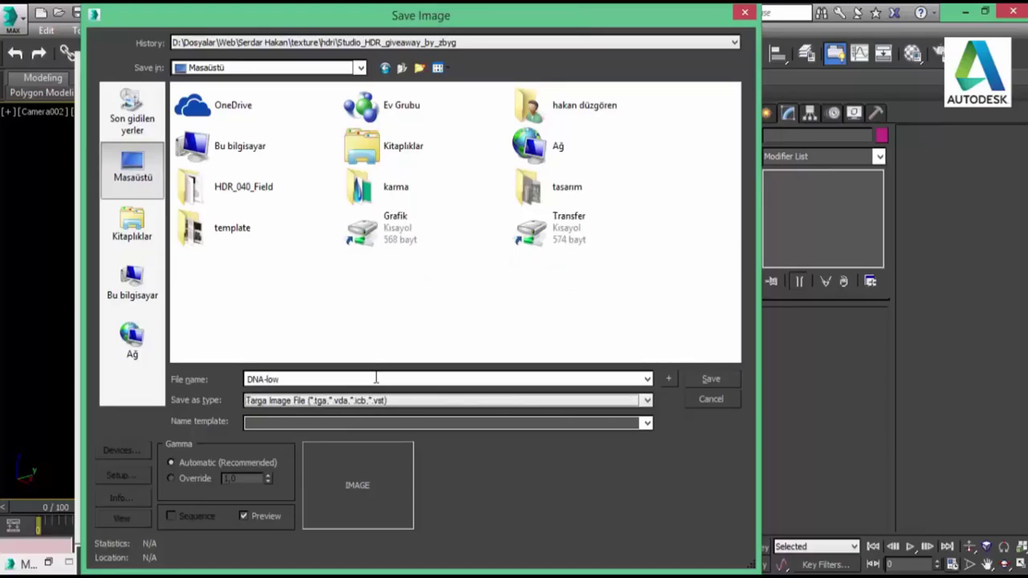
key("alt+Down")
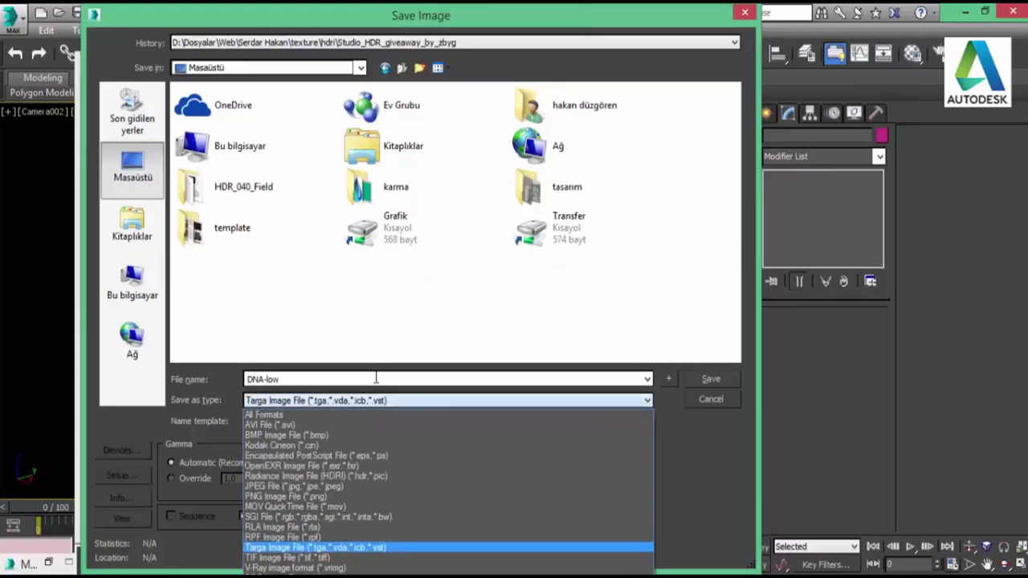
key("Down")
key("Return")
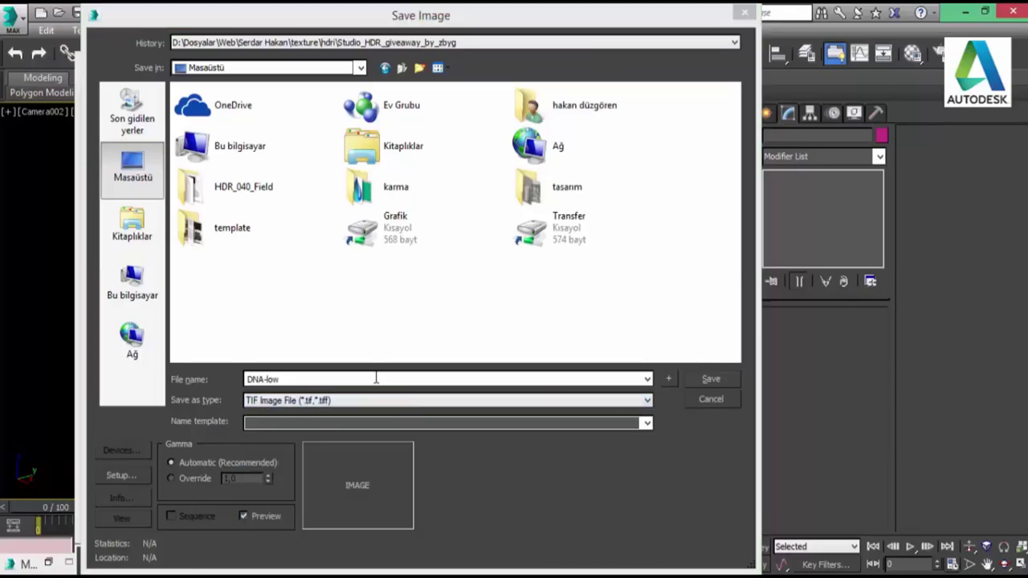
key("Return")
key("Return")
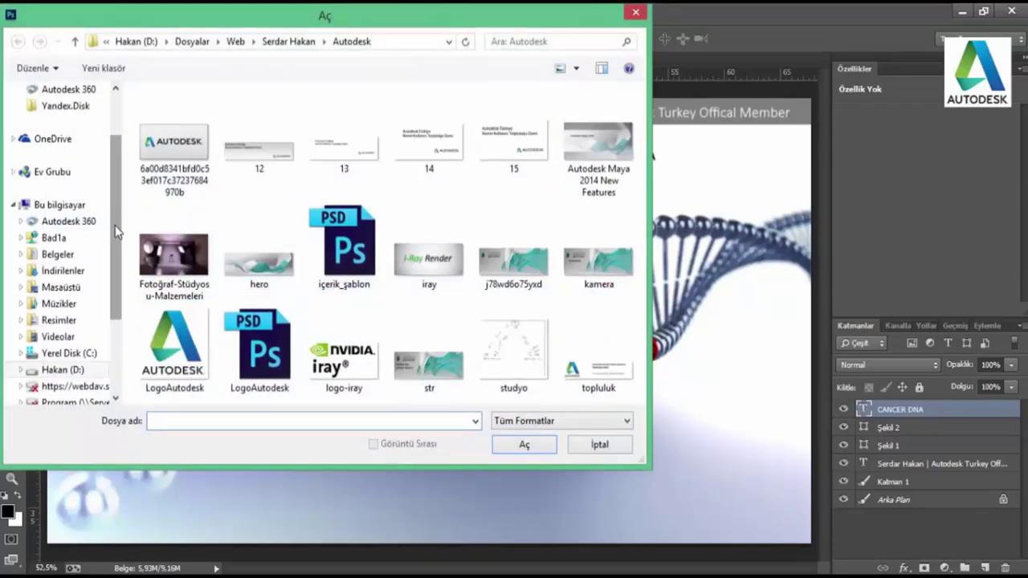
Open DNA-low.tif from the desktop and convert its Arka Plan background into layer Katman 0.
left_click_drag(119, 217, 128, 143)
left_click(85, 136)
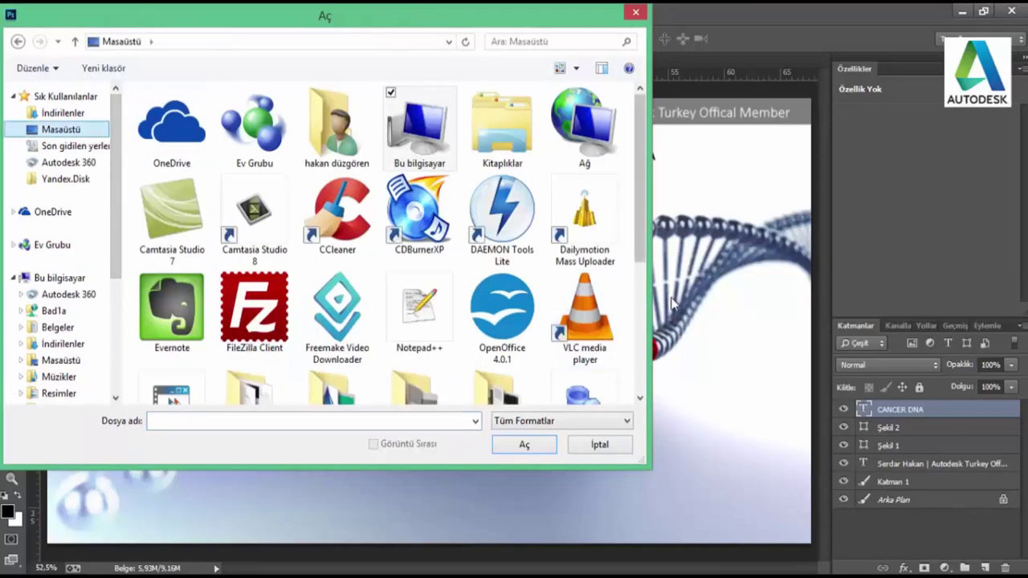
left_click_drag(635, 183, 639, 312)
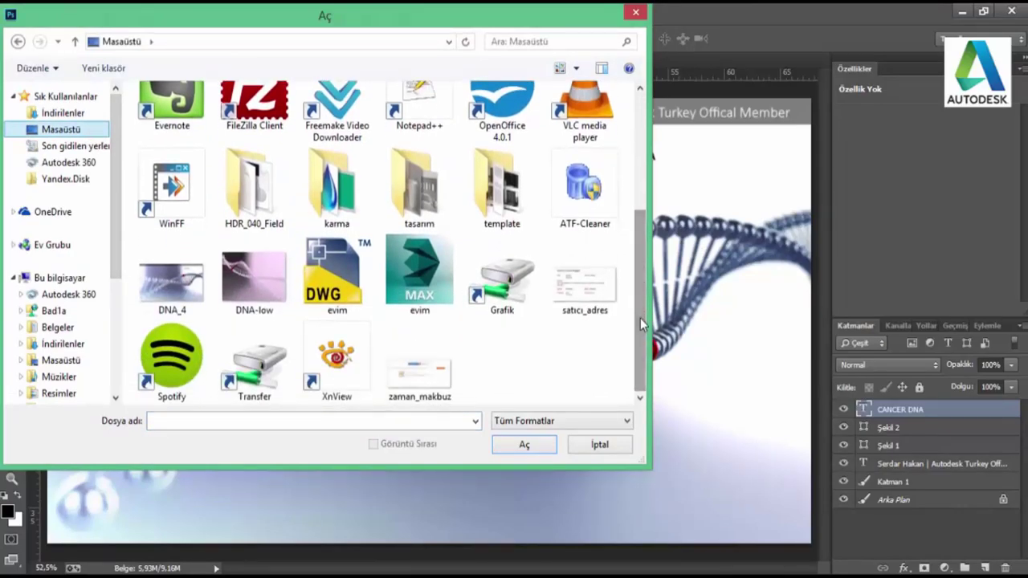
left_click(255, 299)
double_click(256, 299)
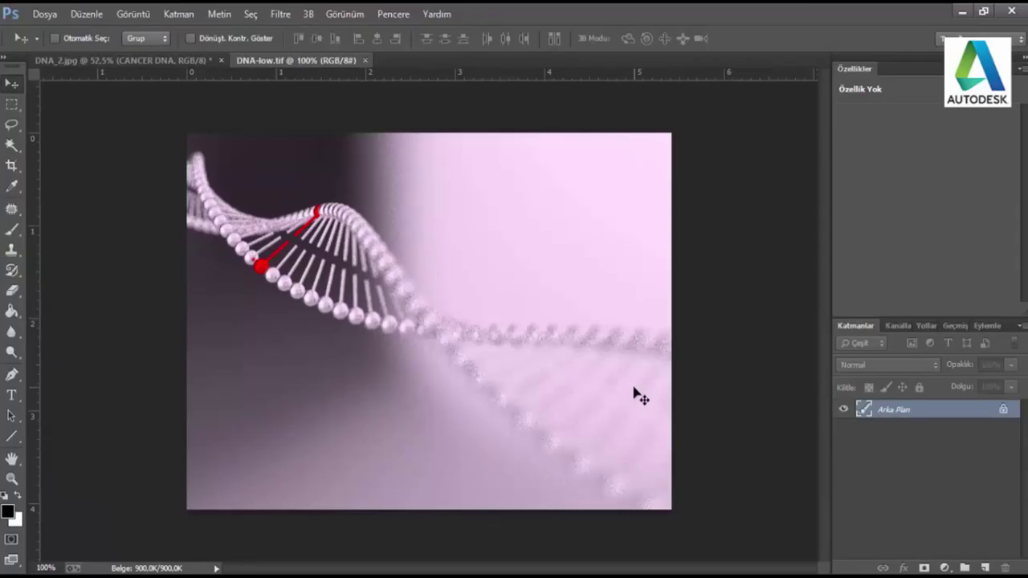
double_click(915, 416)
key("Return")
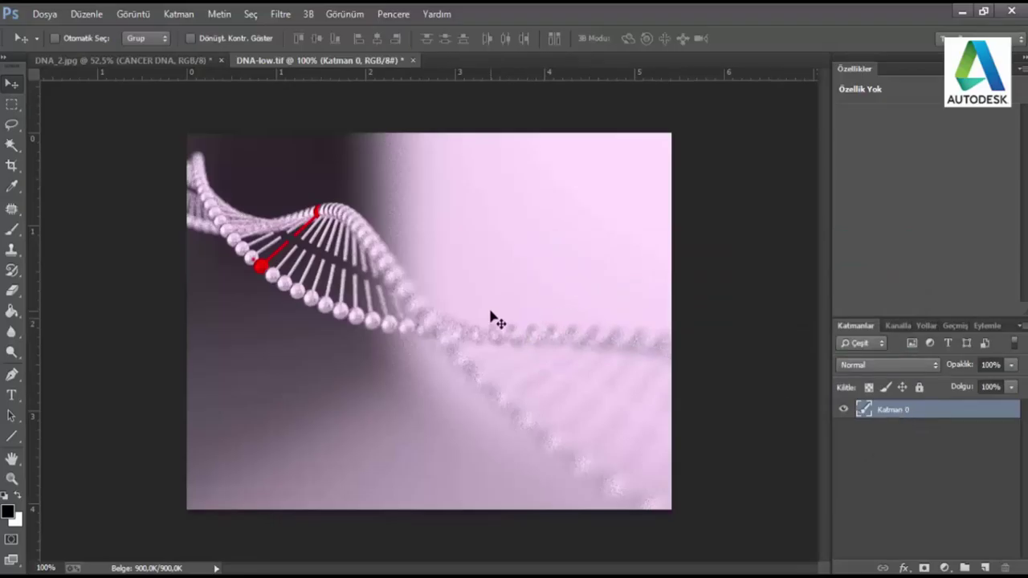
Change Katman 0's blend mode from Normal to Doygunluk (Saturation), after briefly trying Erime.
right_click(366, 188)
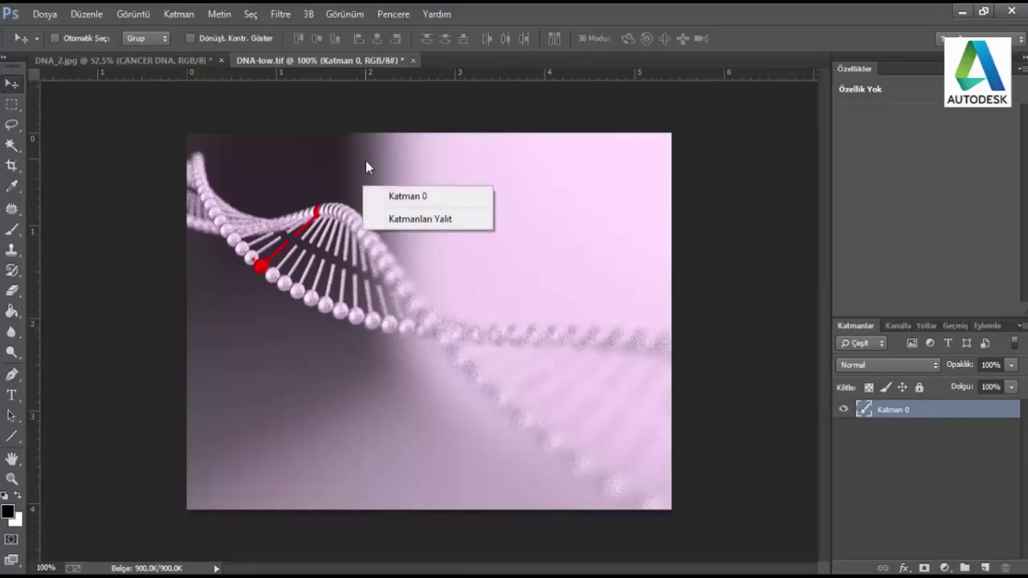
left_click(141, 11)
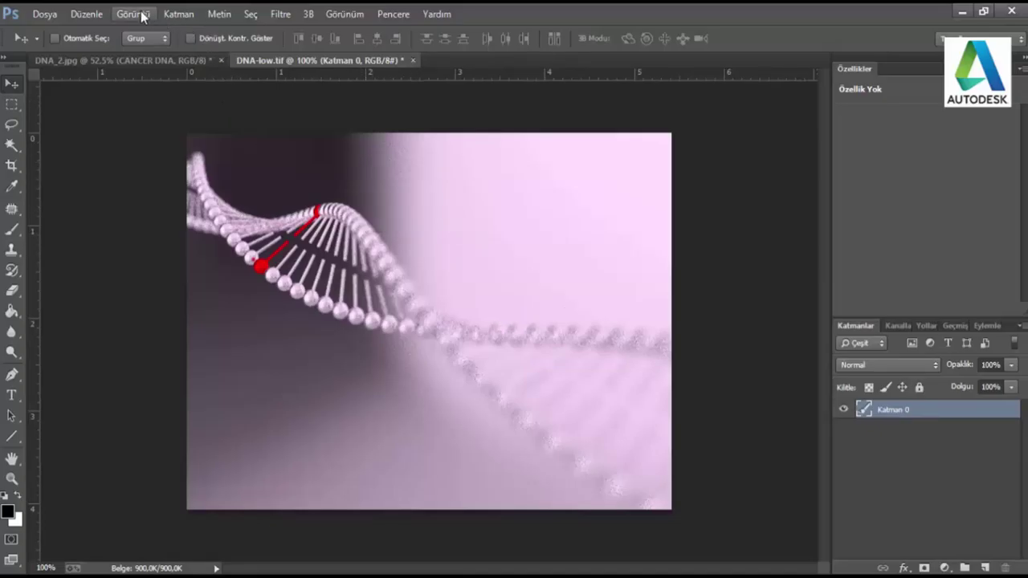
left_click(141, 10)
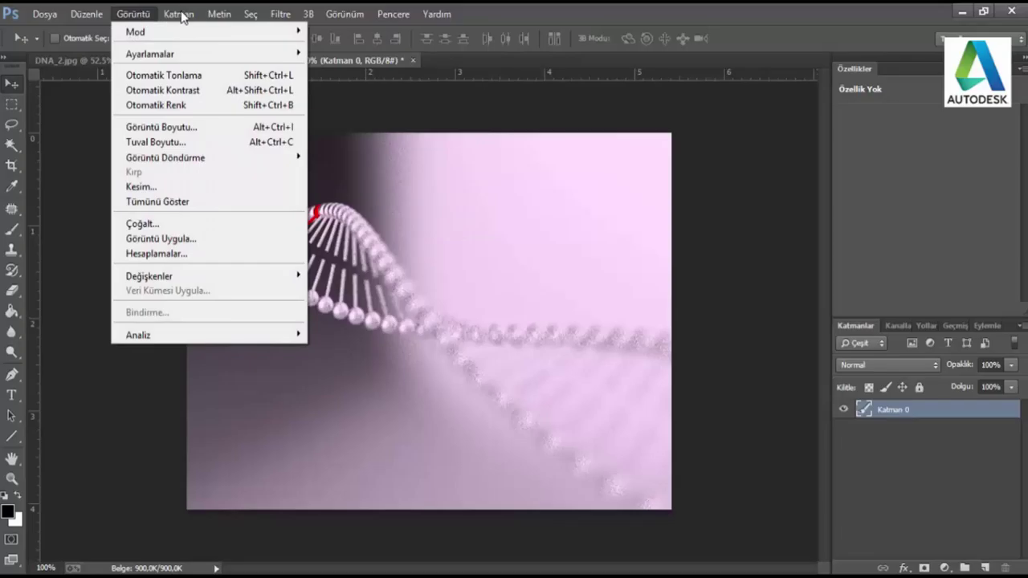
left_click(610, 11)
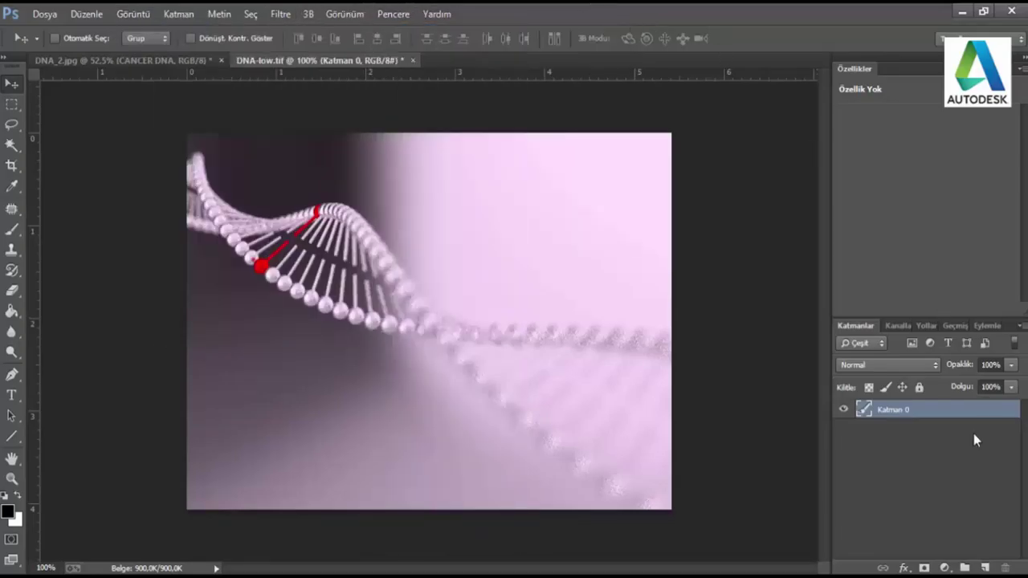
left_click(913, 366)
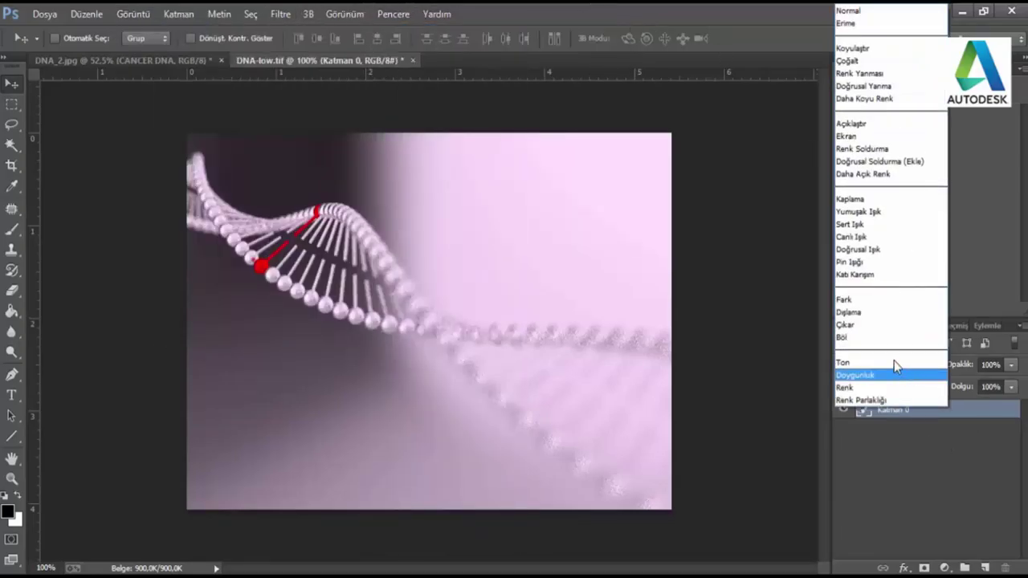
left_click(876, 29)
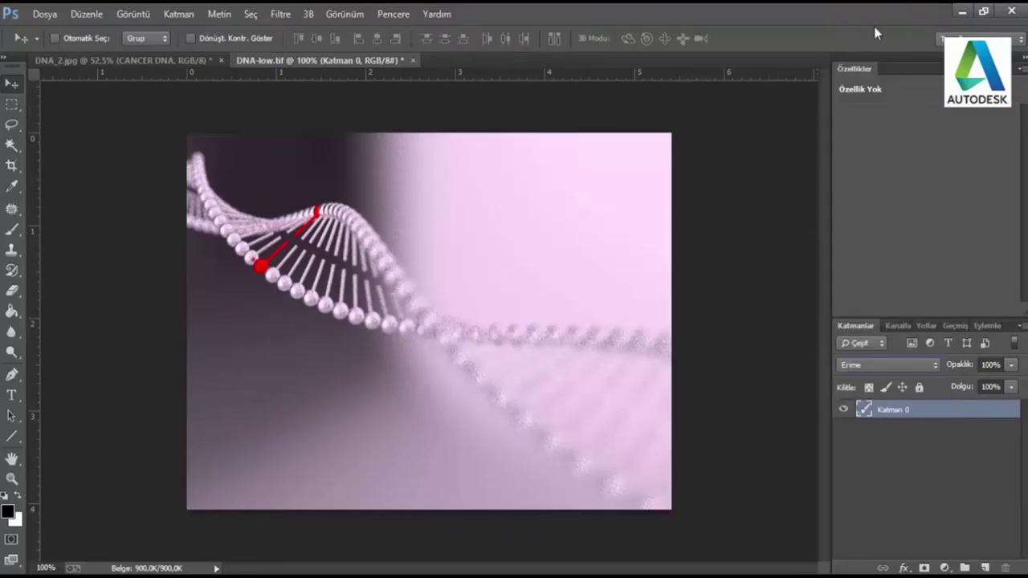
left_click(882, 367)
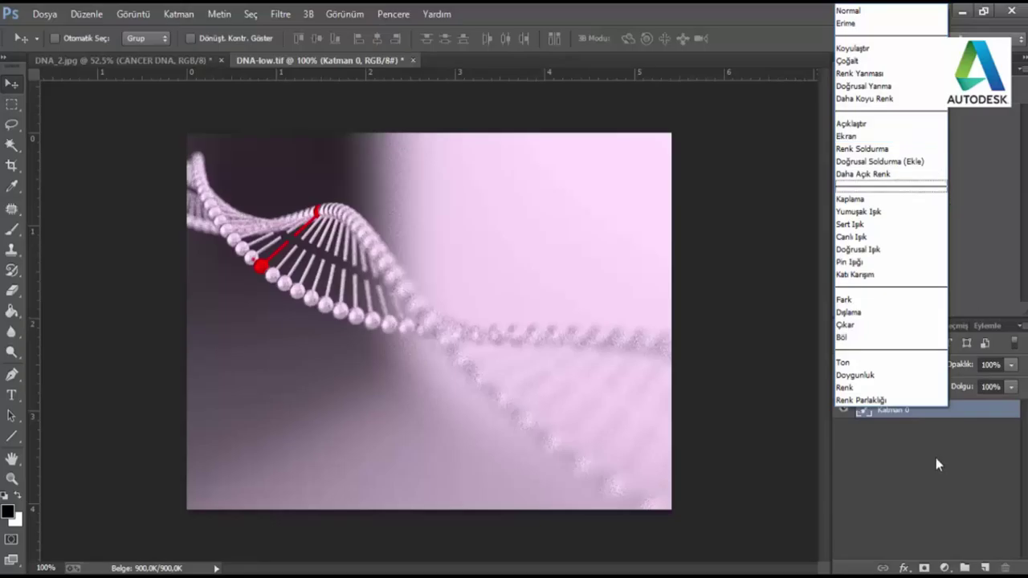
left_click(868, 376)
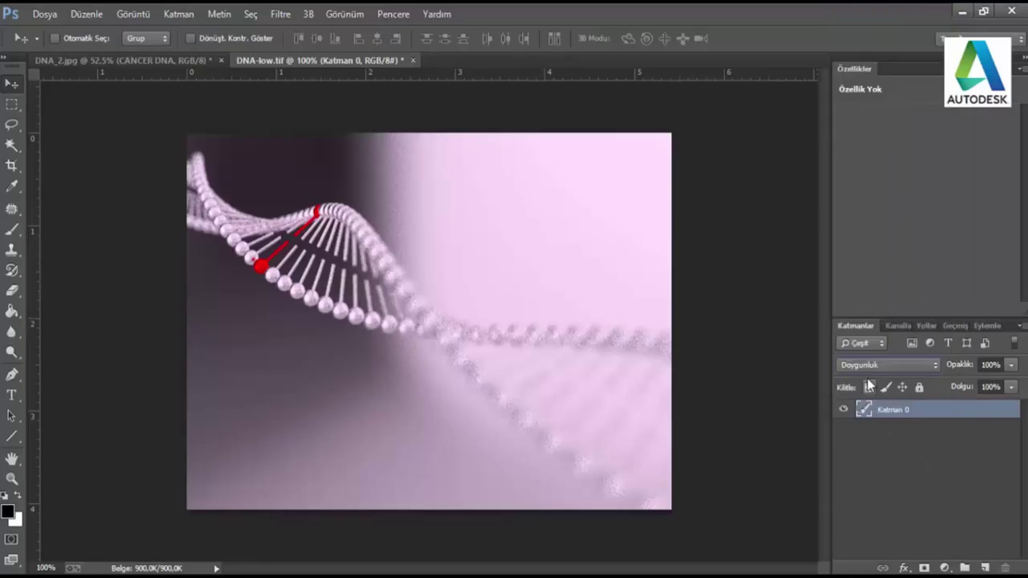
left_click(89, 14)
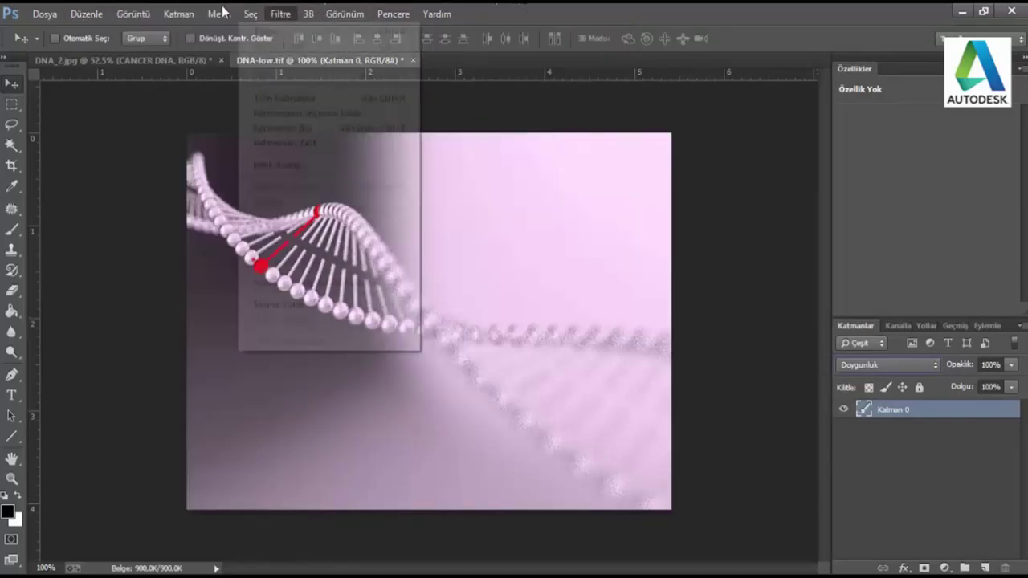
Leave Katman 0 on the Renk Parlaklığı blend mode and open Levels at default values.
left_click(734, 259)
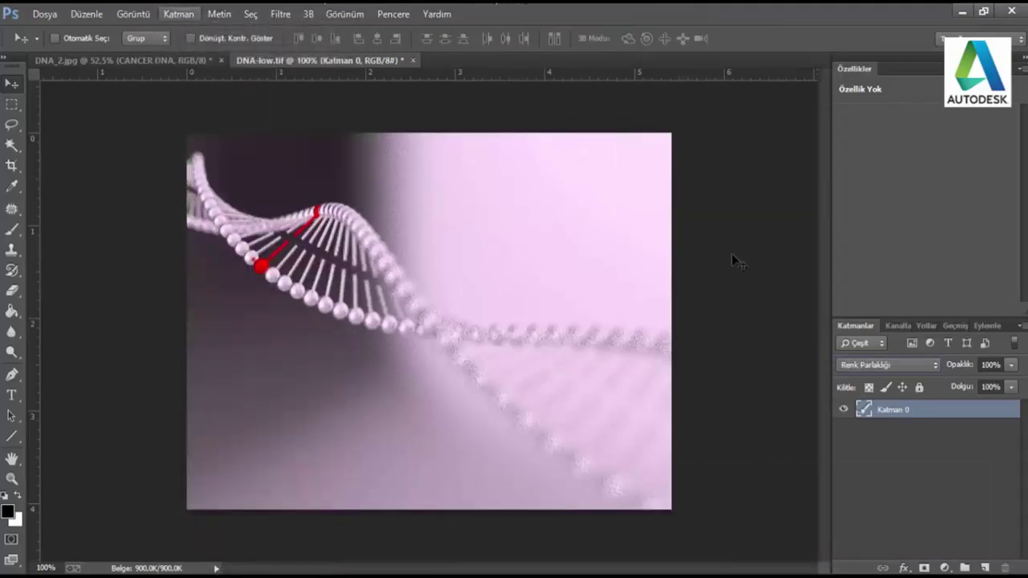
key("ctrl+l")
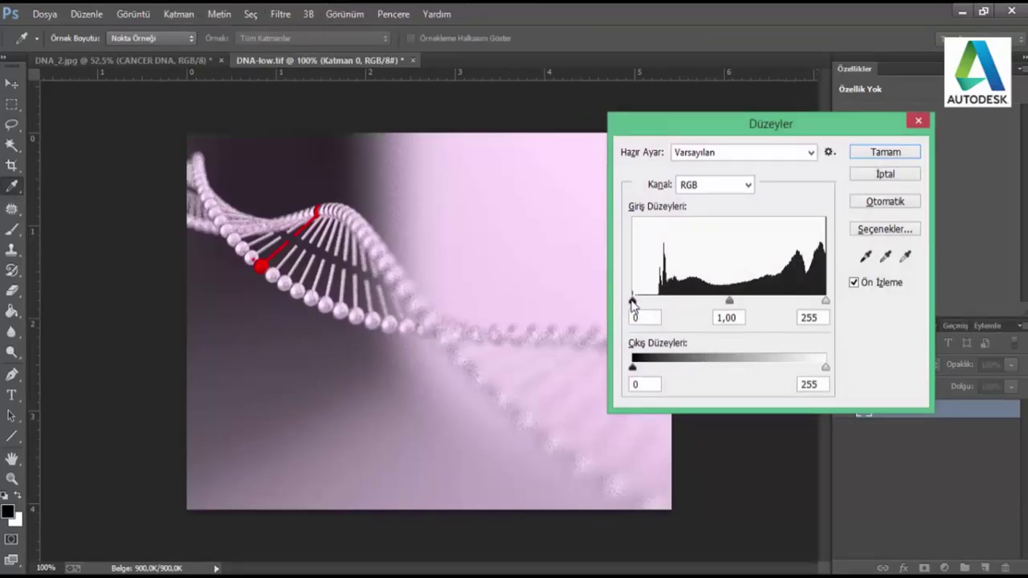
Raise the Levels black input point to 37 to deepen the shadows, and apply it.
left_click_drag(632, 301, 657, 301)
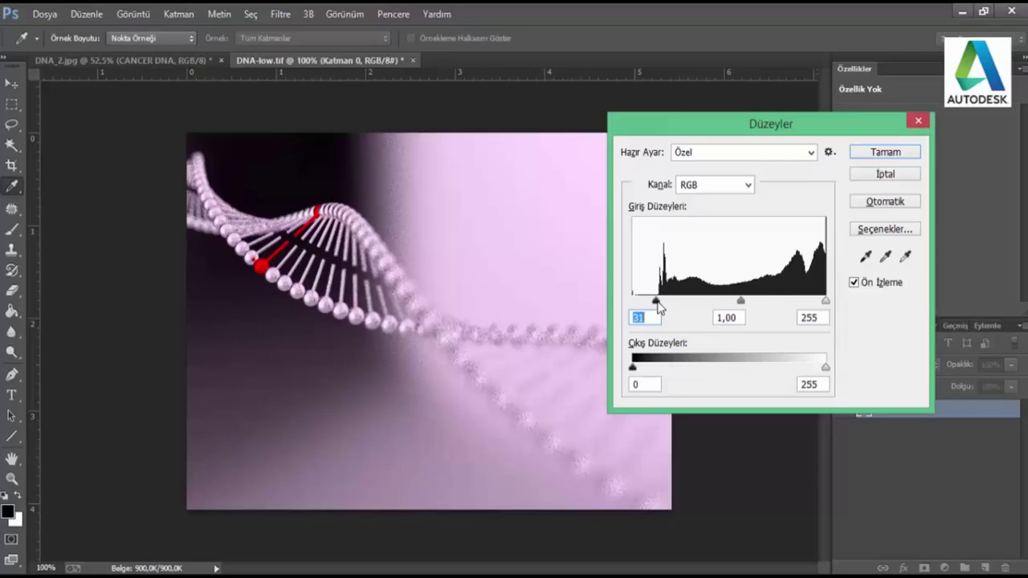
left_click_drag(656, 300, 661, 299)
left_click(885, 153)
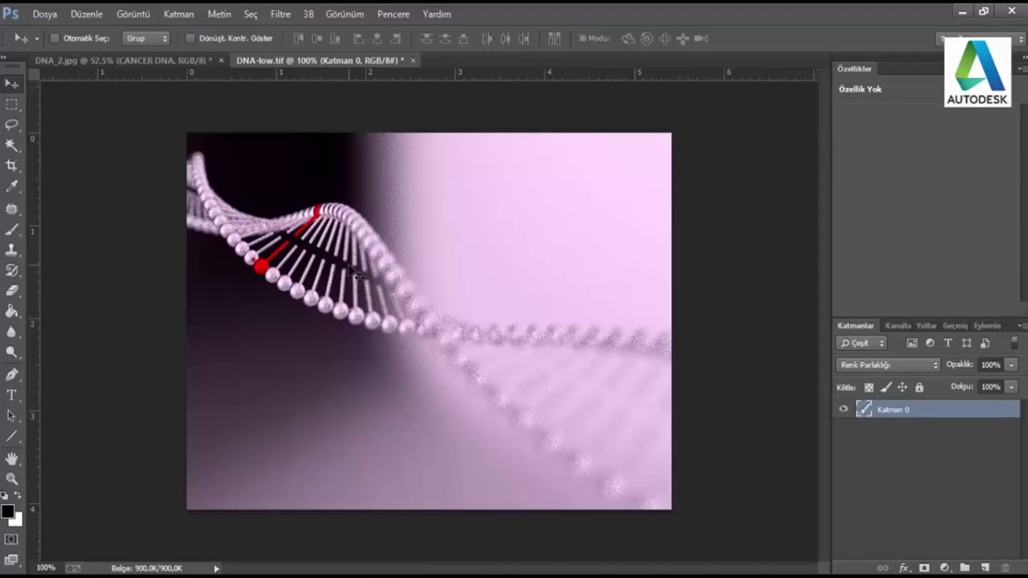
Marquee-select the image's lighter right portion and bring up the Filtre > Bulanıklaştır filters.
key("m")
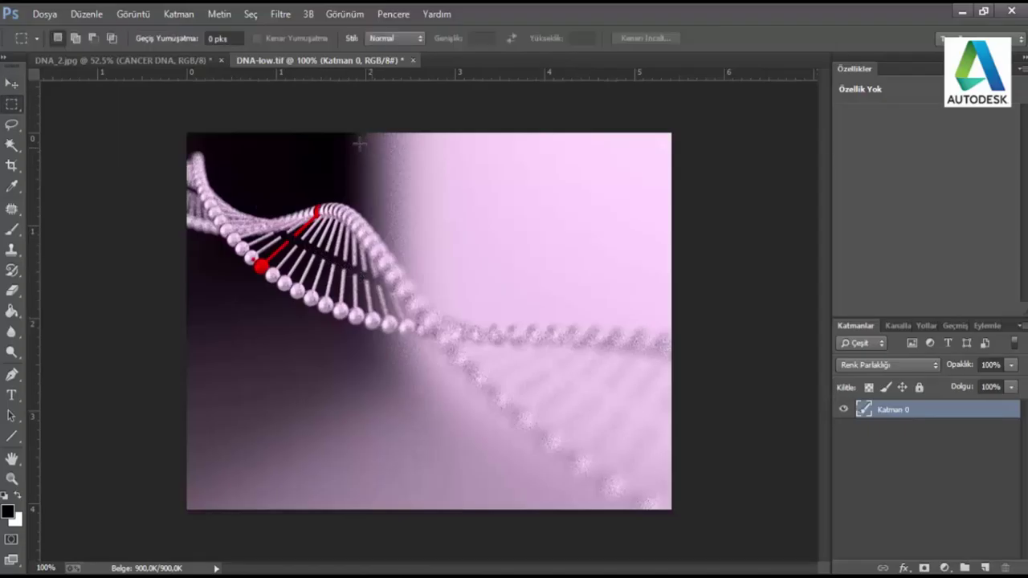
mouse_move(338, 131)
left_mouse_down()
mouse_move(806, 471)
mouse_move(916, 514)
left_mouse_up()
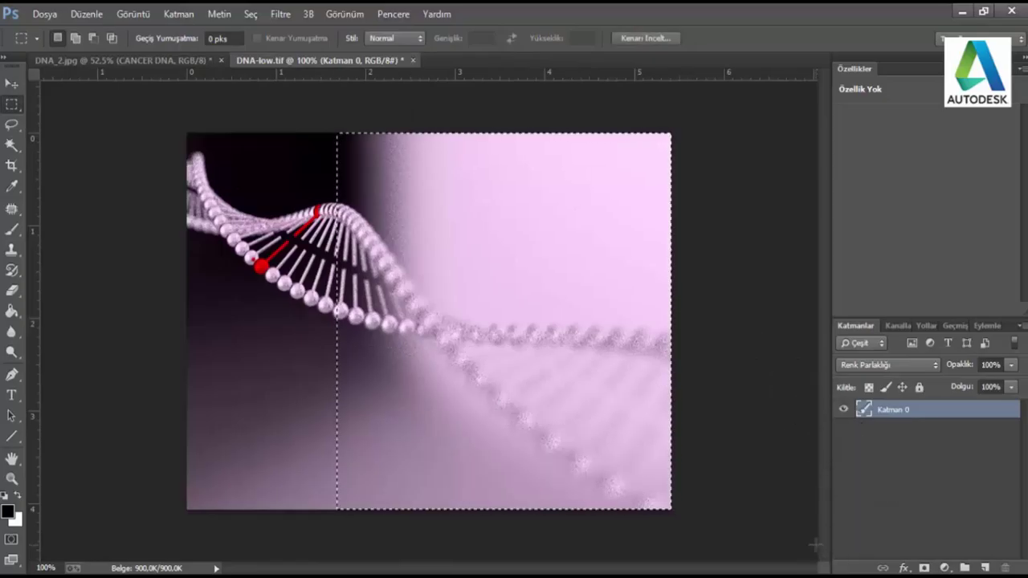
left_click(280, 14)
mouse_move(304, 187)
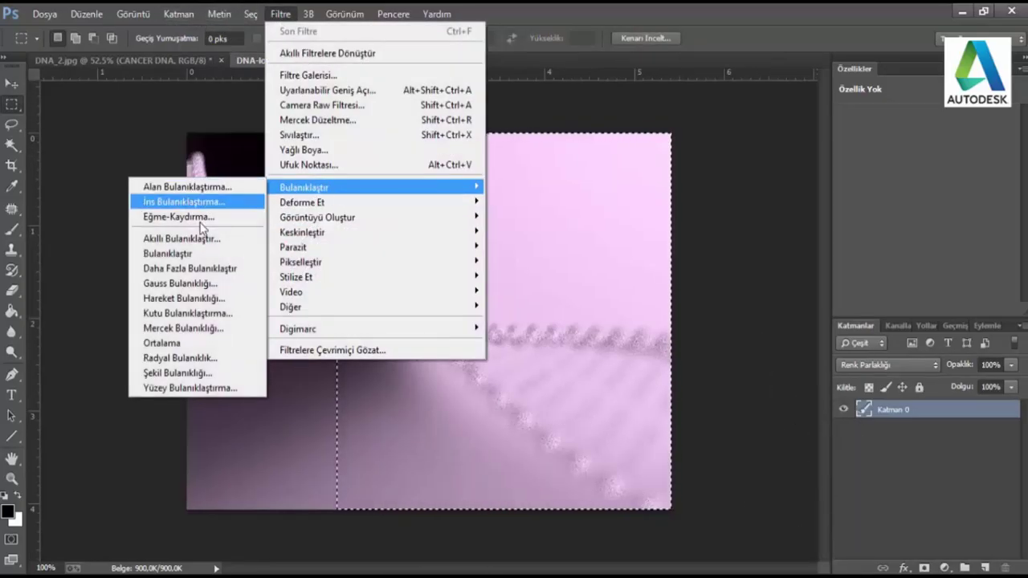
Apply Akıllı Bulanıklaştır with radius 3,3 and threshold 52,7 to the selection, then deselect.
left_click(215, 243)
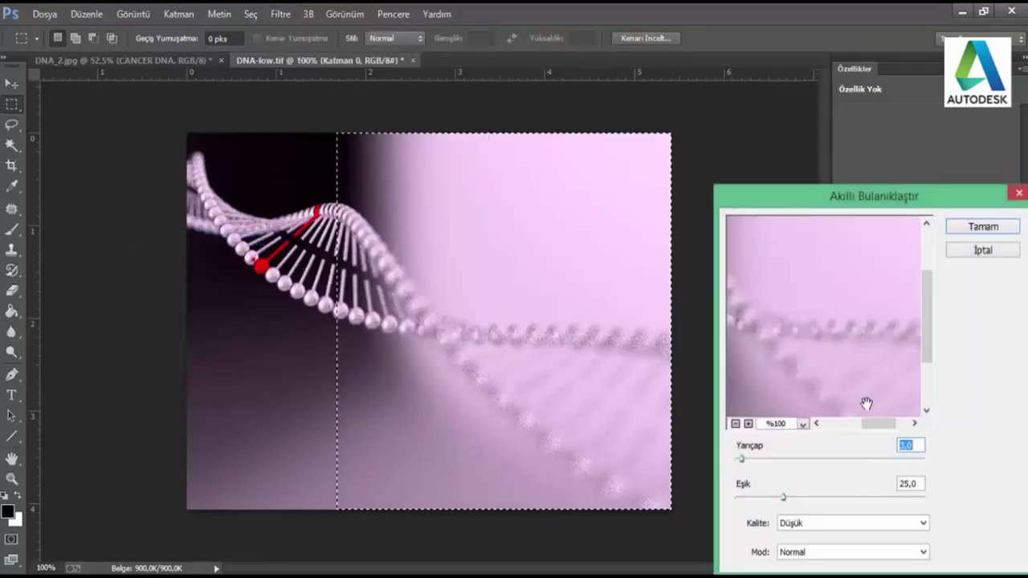
left_click_drag(831, 201, 773, 106)
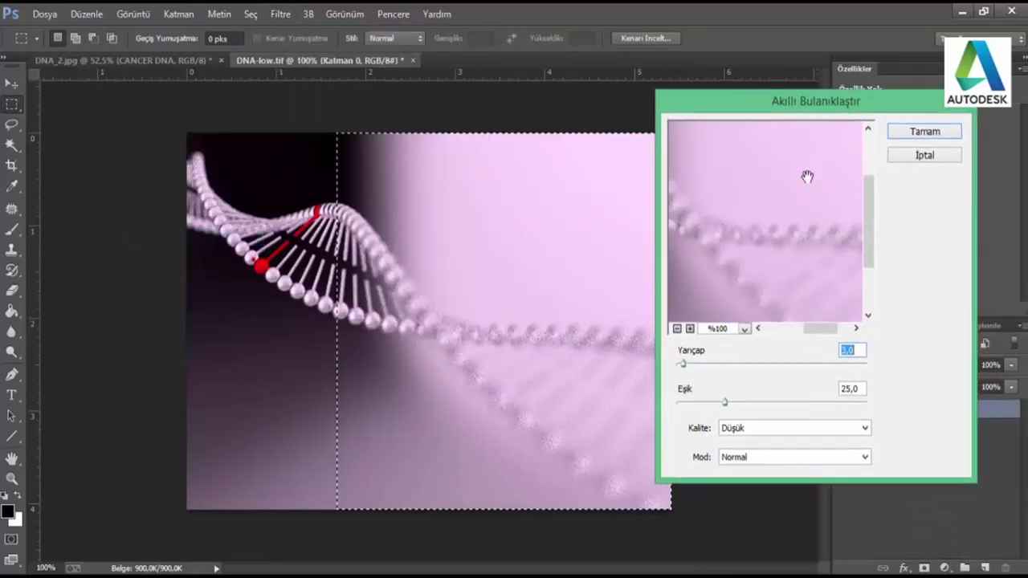
left_click_drag(683, 366, 706, 367)
mouse_move(730, 403)
left_mouse_down()
mouse_move(804, 406)
mouse_move(778, 403)
left_mouse_up()
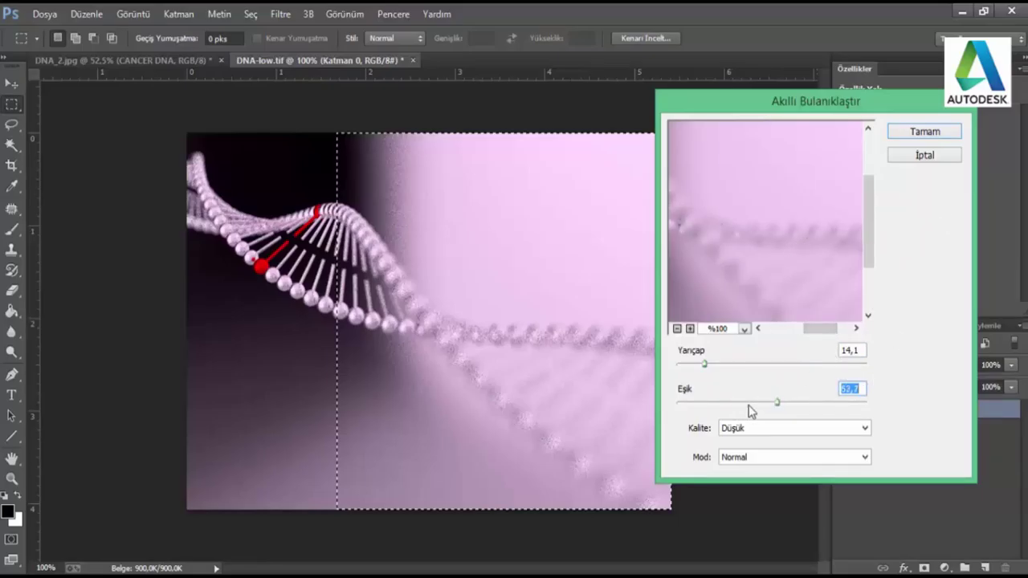
mouse_move(704, 364)
left_mouse_down()
mouse_move(673, 367)
mouse_move(683, 363)
left_mouse_up()
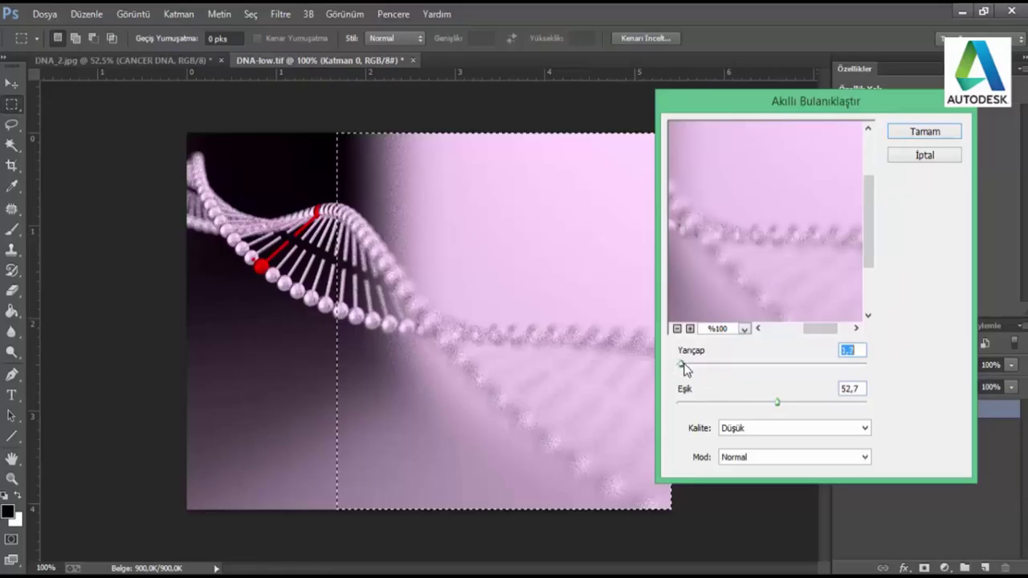
left_click(924, 133)
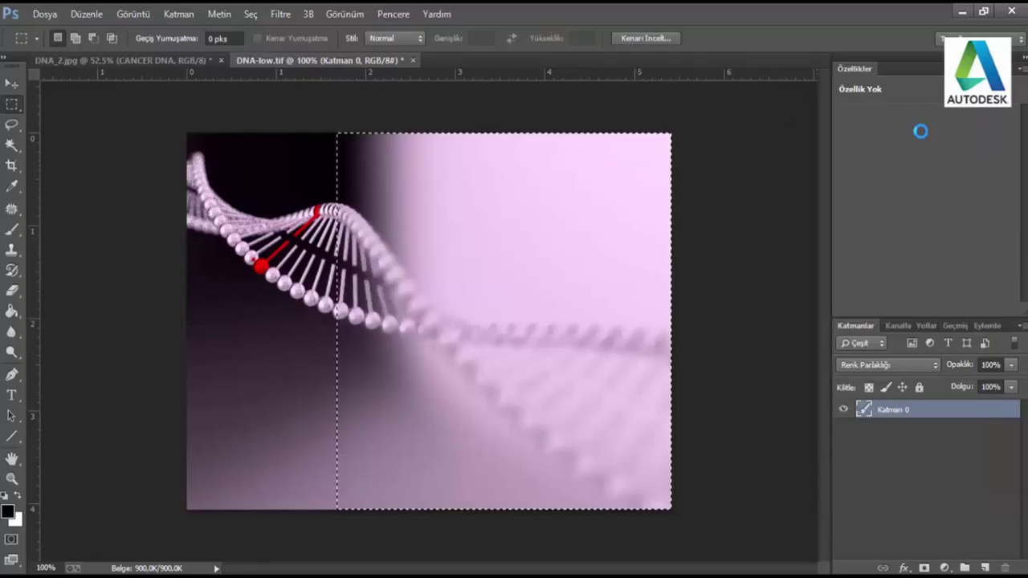
key("ctrl+d")
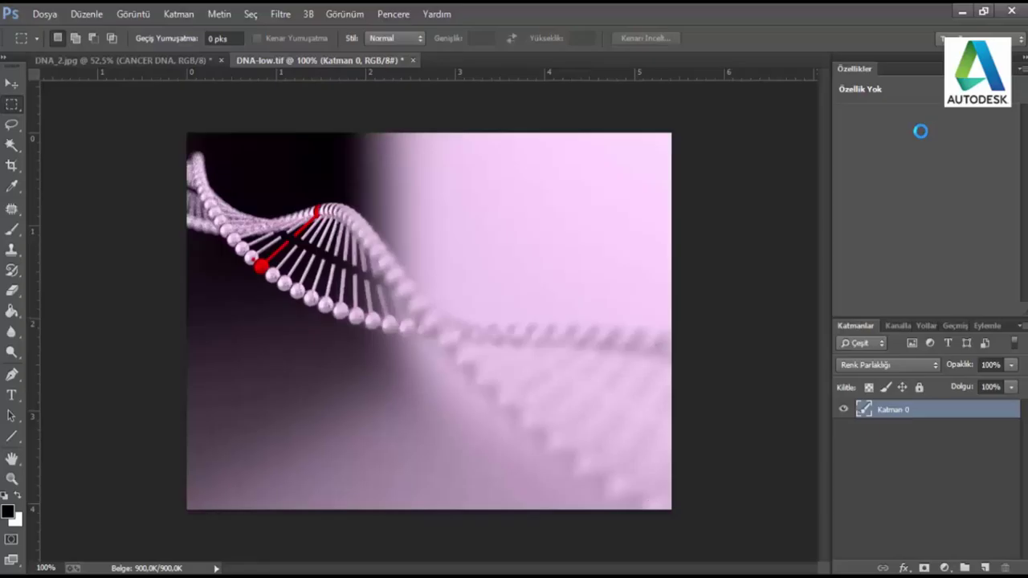
Open Curves (Ctrl+M) and preview the Özel and Renk Negatifi presets.
key("ctrl+m")
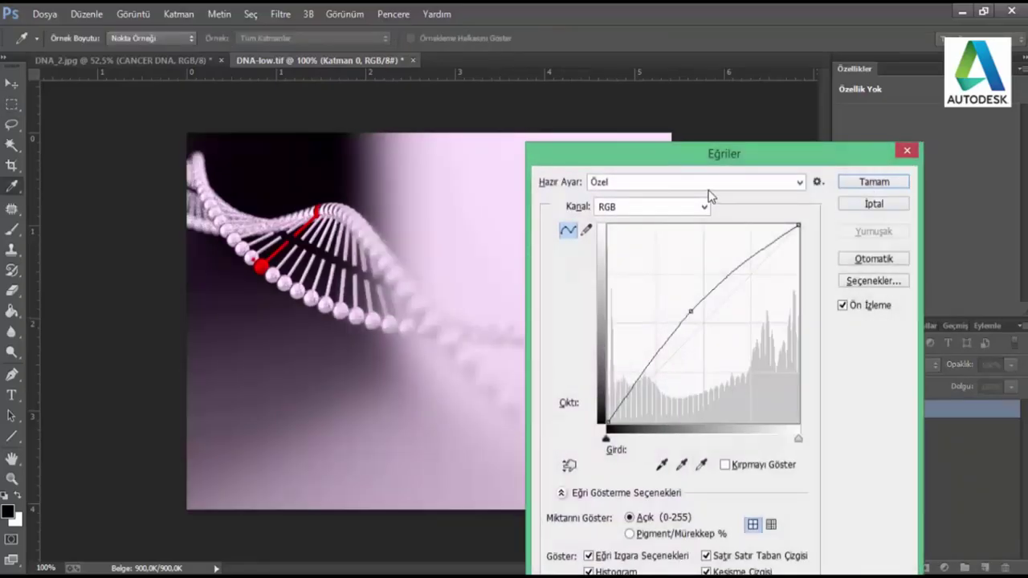
left_click_drag(712, 161, 737, 90)
left_click(712, 113)
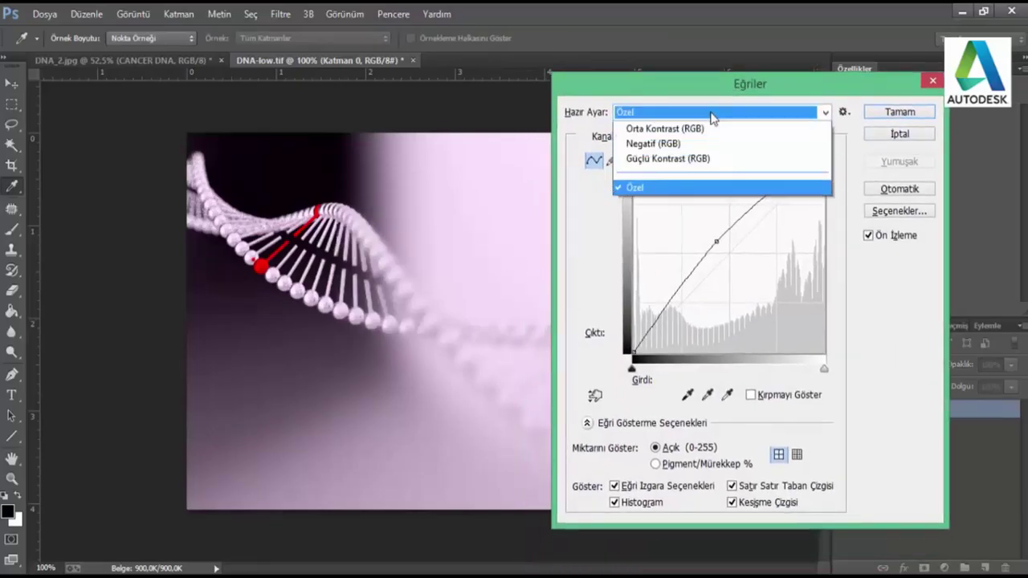
left_click(712, 117)
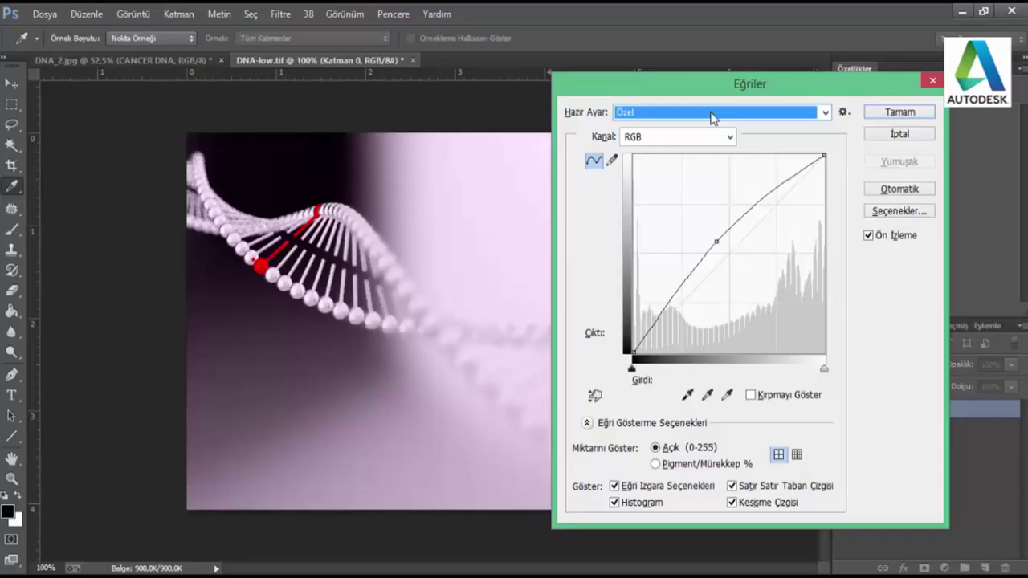
left_click(712, 118)
left_click(699, 158)
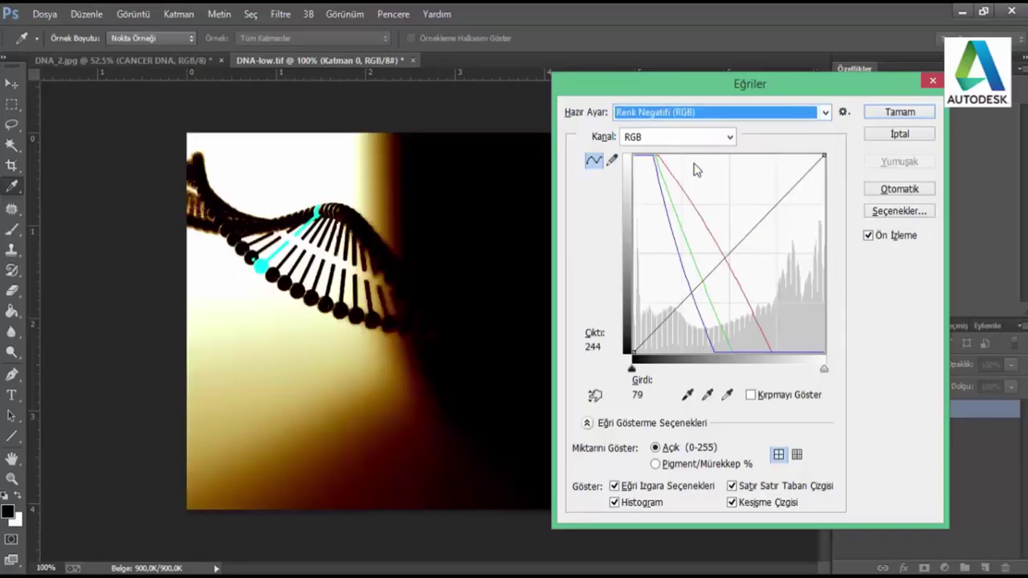
Preview the Çapraz Proses, Daha Koyu and Kontrastı Artır curve presets.
left_click(689, 118)
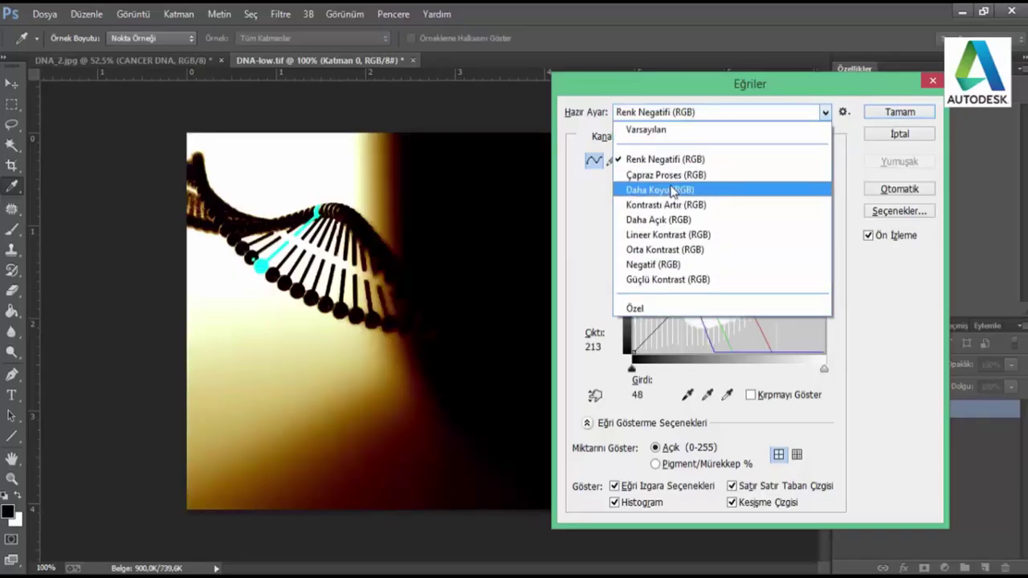
left_click(672, 187)
left_click(683, 118)
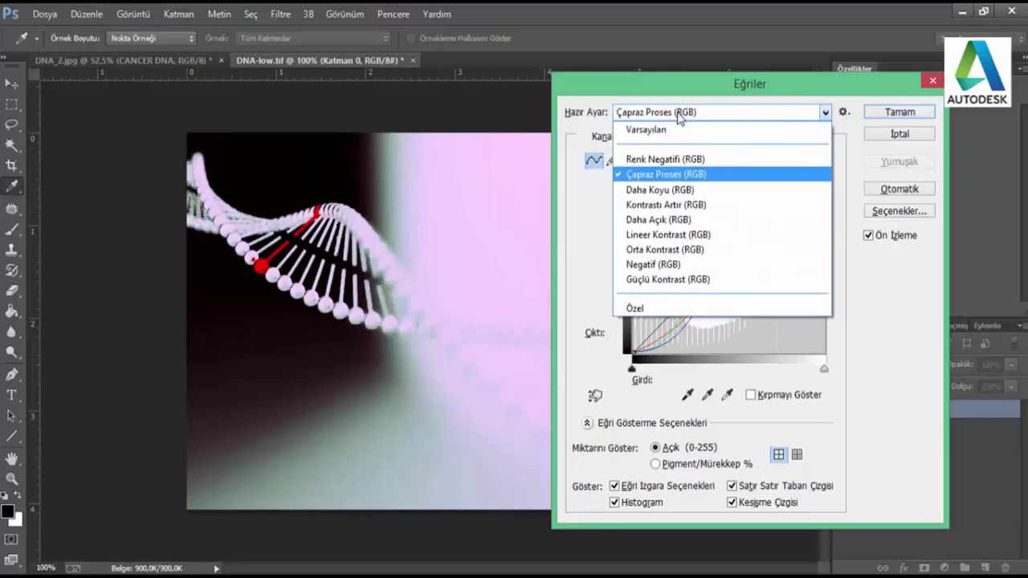
left_click(677, 189)
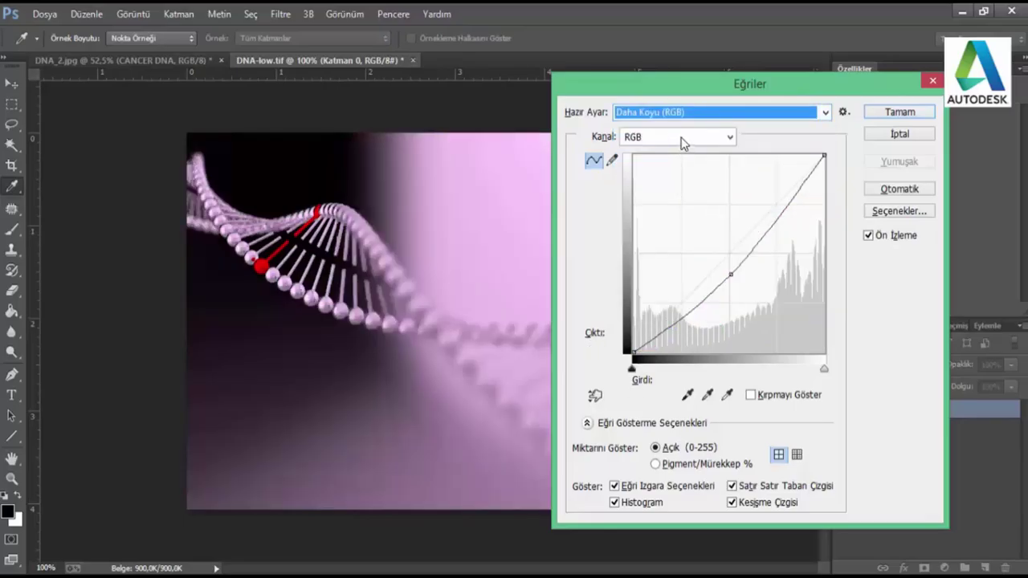
left_click(677, 117)
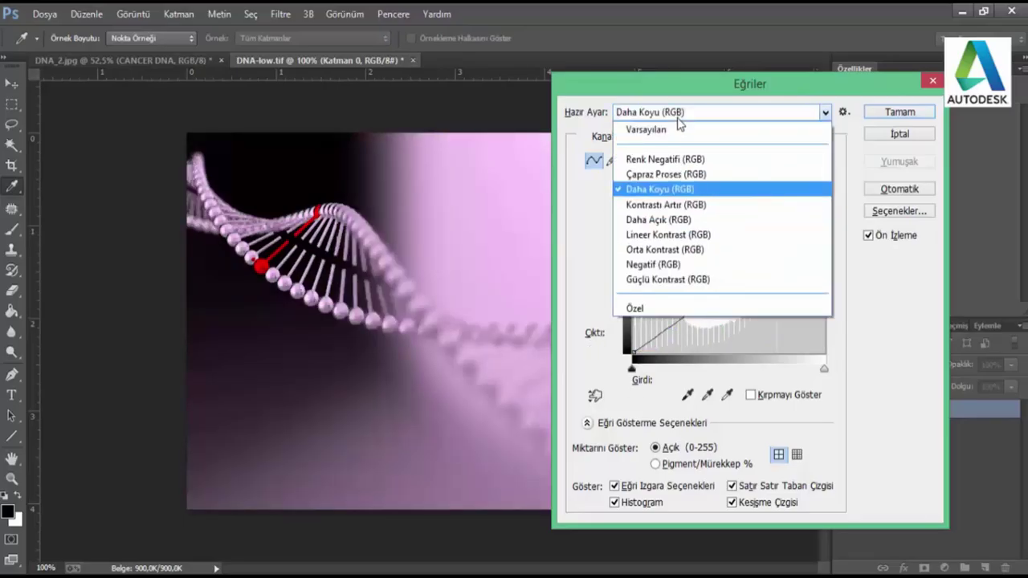
left_click(692, 202)
mouse_move(639, 92)
left_mouse_down()
mouse_move(837, 183)
mouse_move(706, 66)
left_mouse_up()
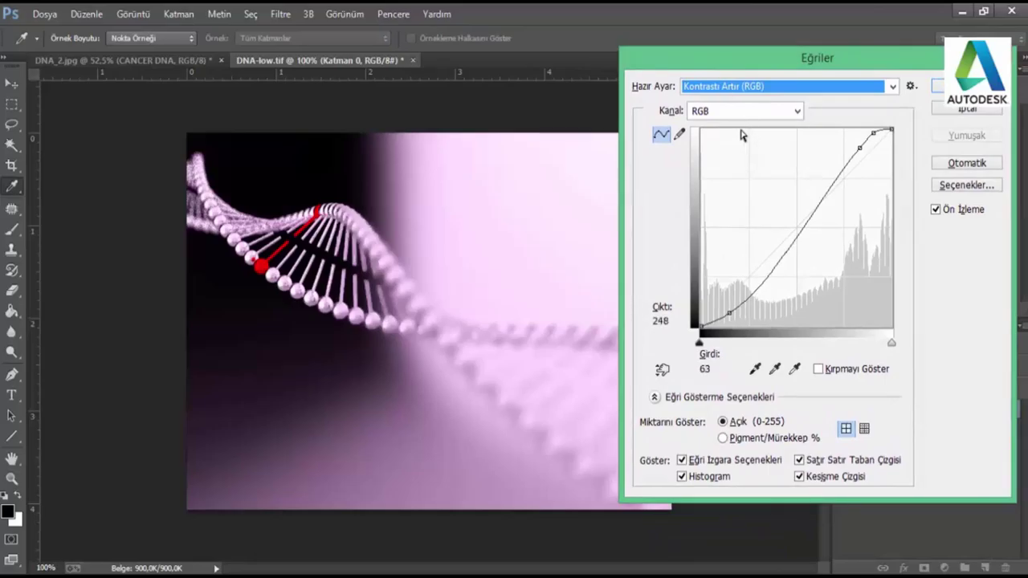
Try Daha Açık, Lineer Kontrast, Negatif and Güçlü Kontrast presets, settling on Daha Koyu (RGB).
left_click(754, 88)
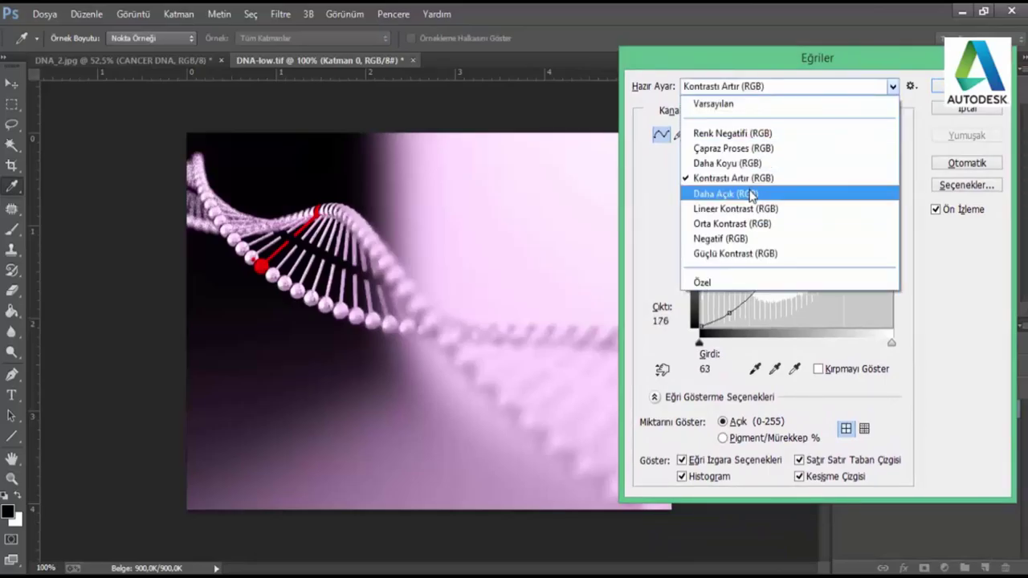
left_click(753, 193)
left_click(743, 87)
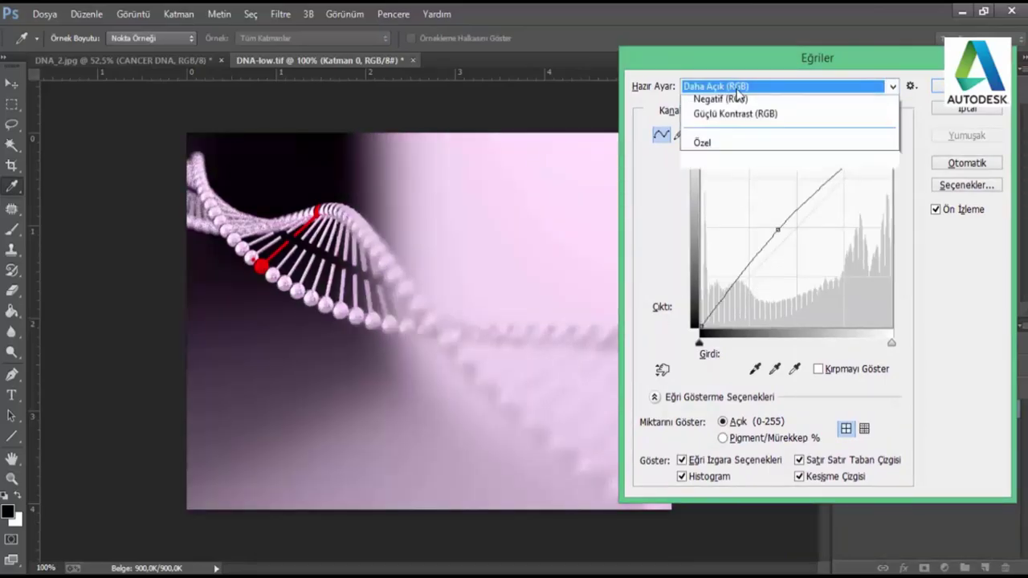
left_click(754, 211)
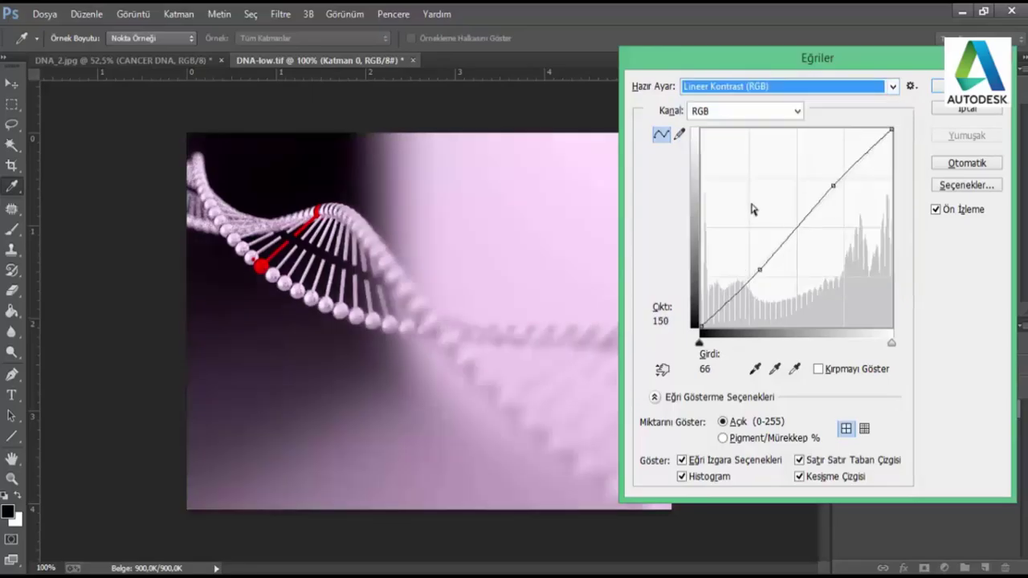
left_click(743, 88)
key("Down")
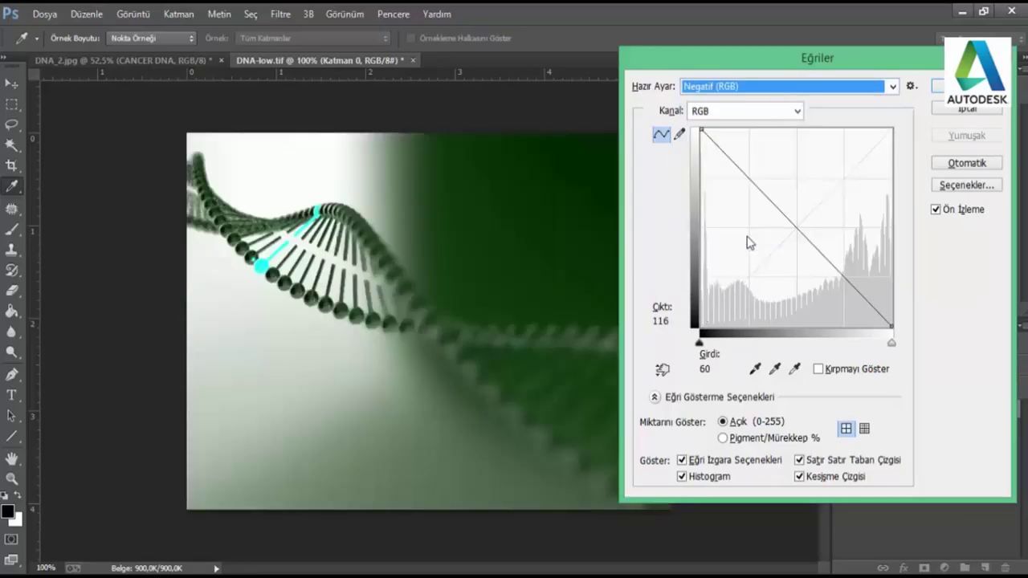
left_click(770, 87)
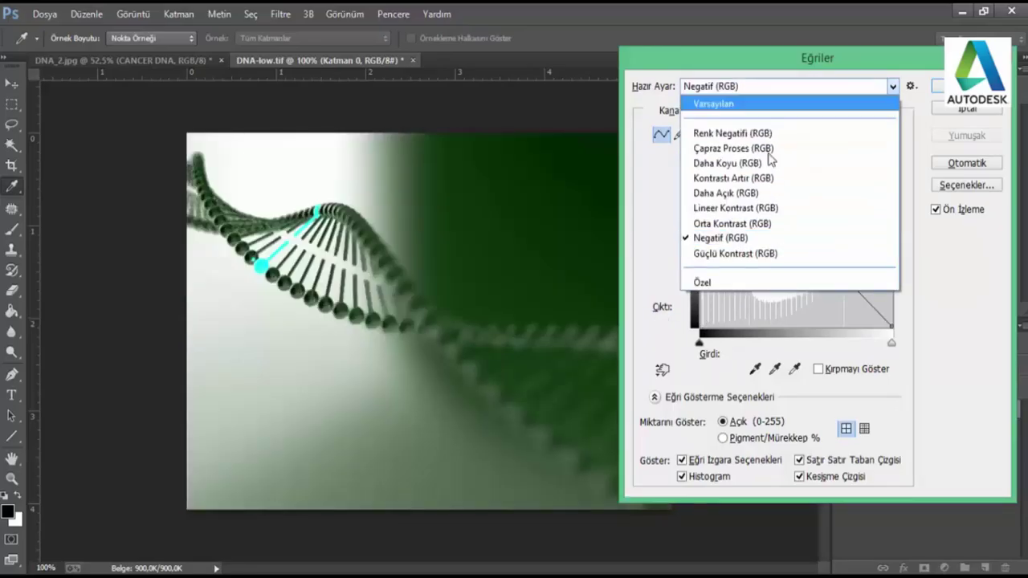
left_click(767, 254)
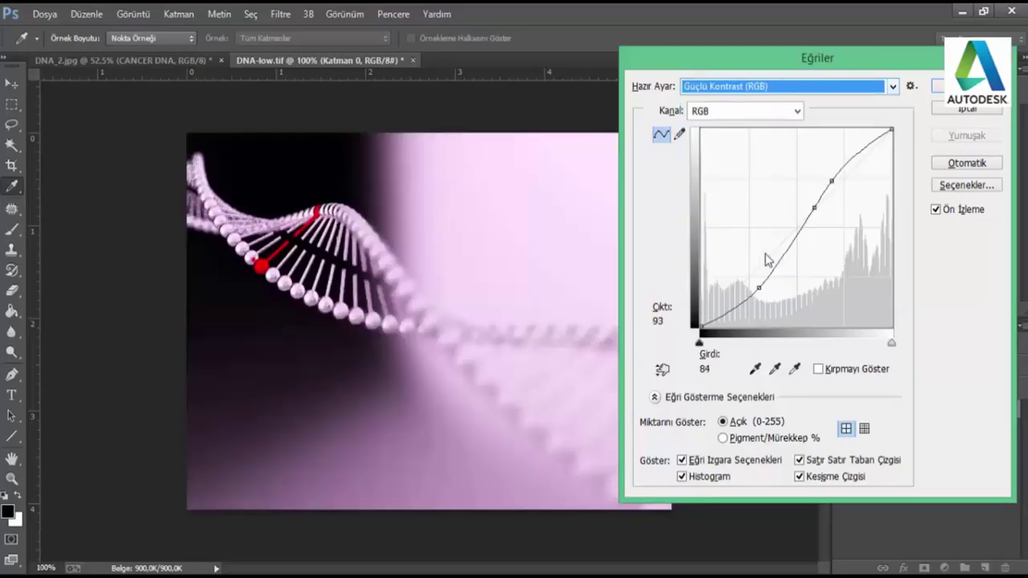
left_click(747, 87)
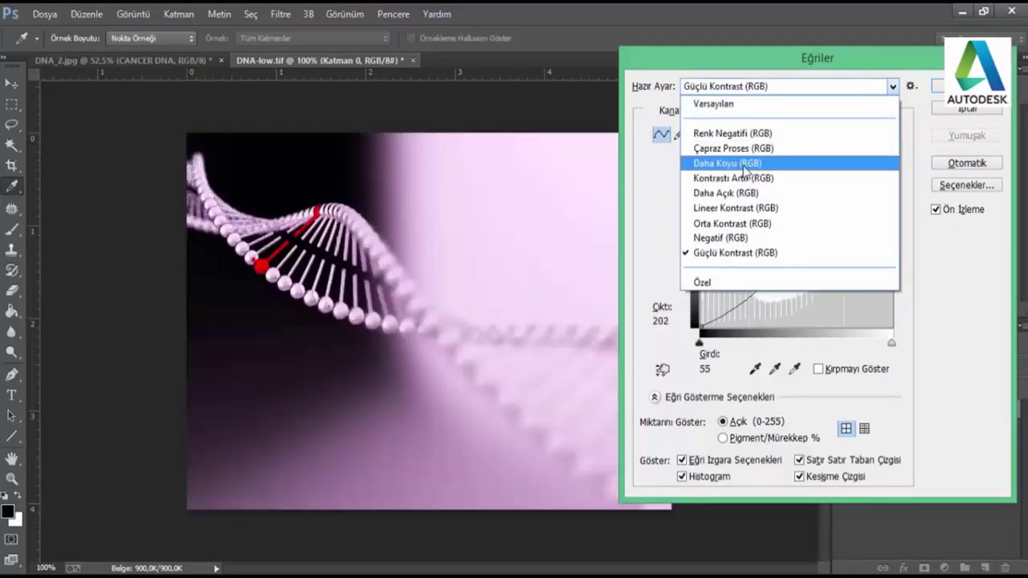
left_click(745, 163)
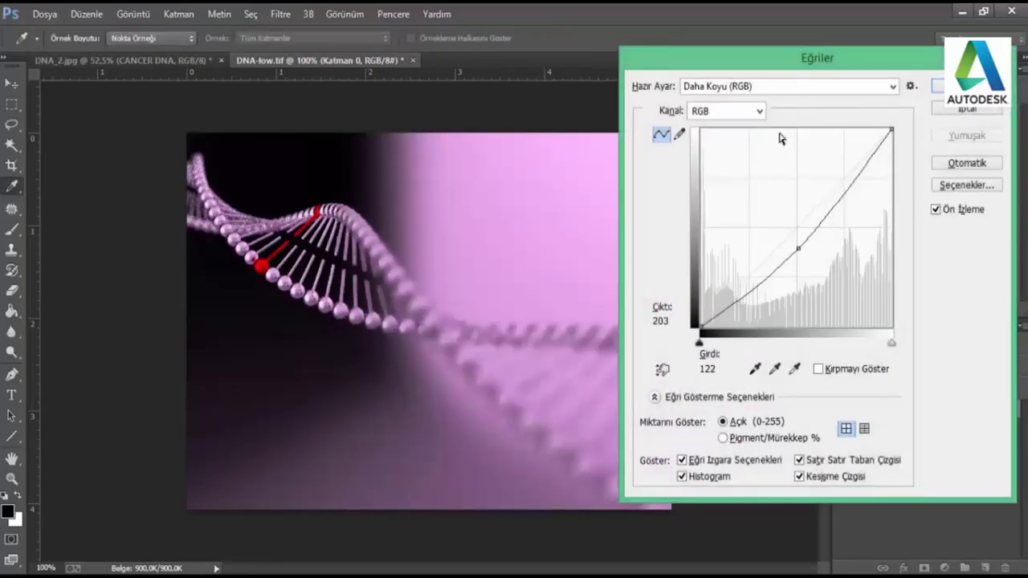
Pull down the midtones of the Mavi (blue) channel curve.
left_click(757, 111)
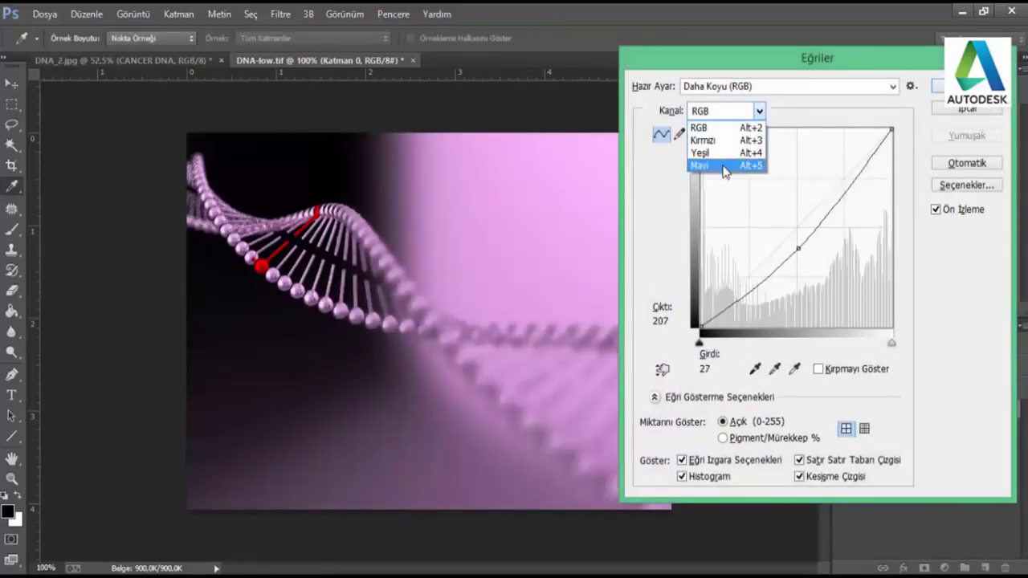
left_click(723, 166)
left_click(796, 227)
left_click_drag(796, 228, 803, 237)
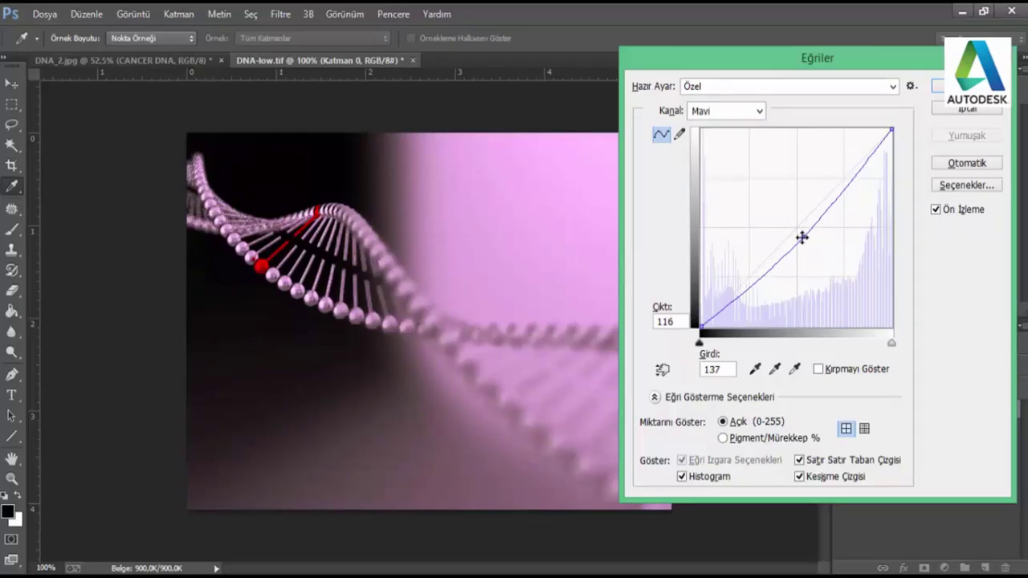
left_click_drag(802, 237, 802, 239)
Add and adjust a midtone point on the Yeşil (green) channel curve.
left_click(733, 113)
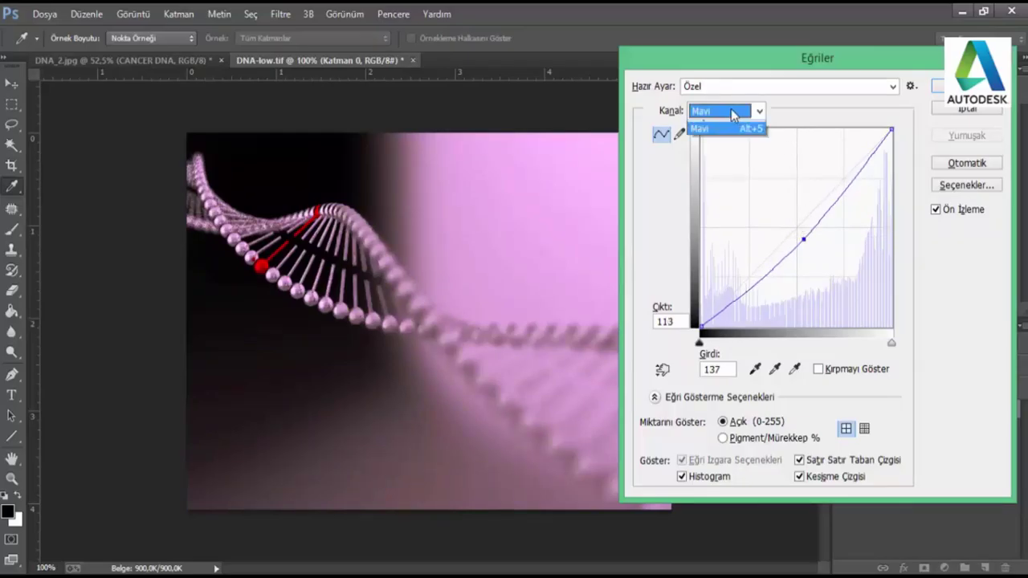
left_click(710, 152)
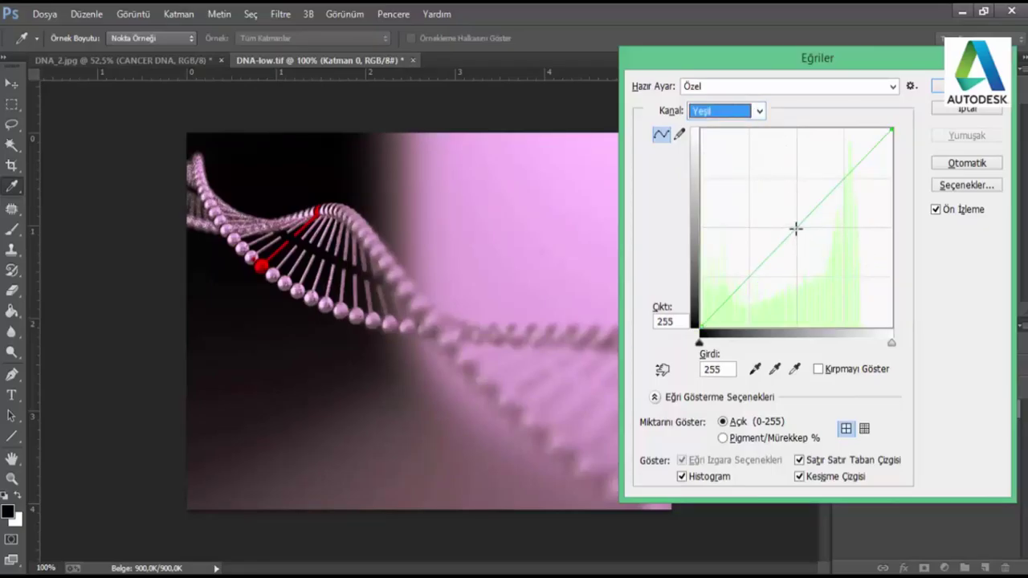
left_click(795, 229)
mouse_move(795, 230)
left_mouse_down()
mouse_move(805, 236)
mouse_move(811, 214)
left_mouse_up()
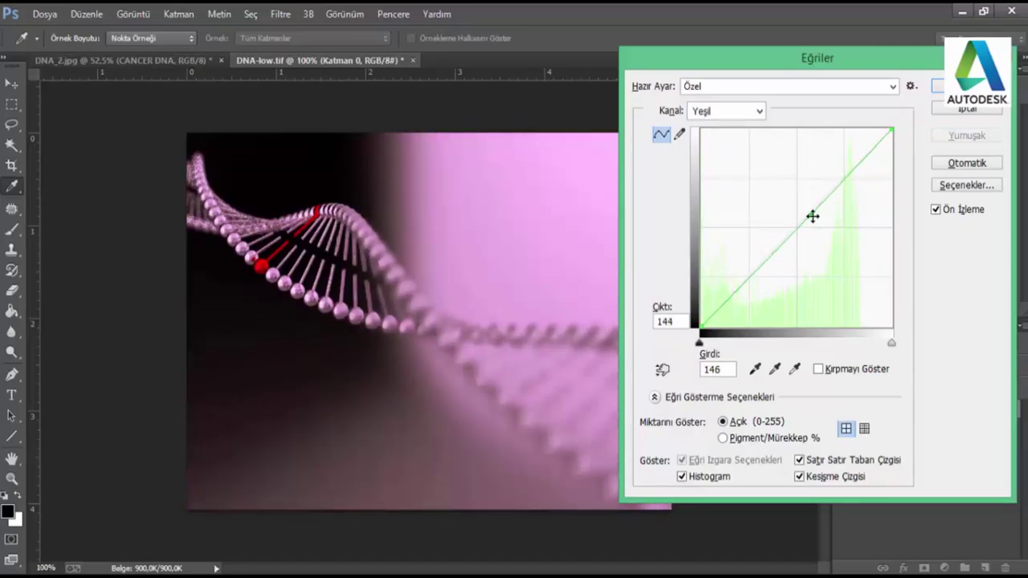
mouse_move(811, 213)
left_mouse_down()
mouse_move(809, 184)
mouse_move(798, 180)
mouse_move(797, 226)
left_mouse_up()
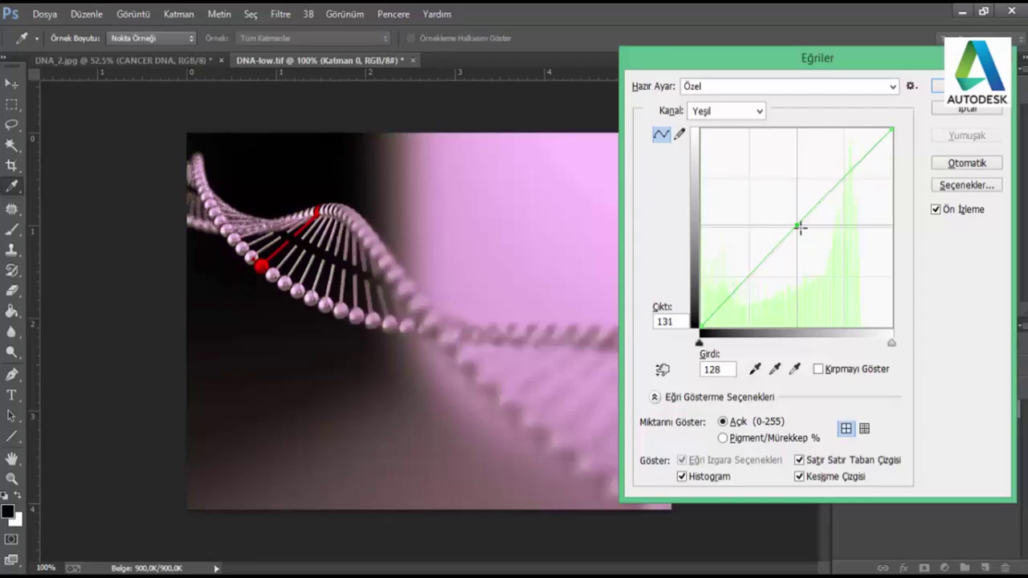
Lower the Kırmızı (red) curve's top-right point to 207 to reduce red highlights.
left_click(733, 113)
left_click(720, 166)
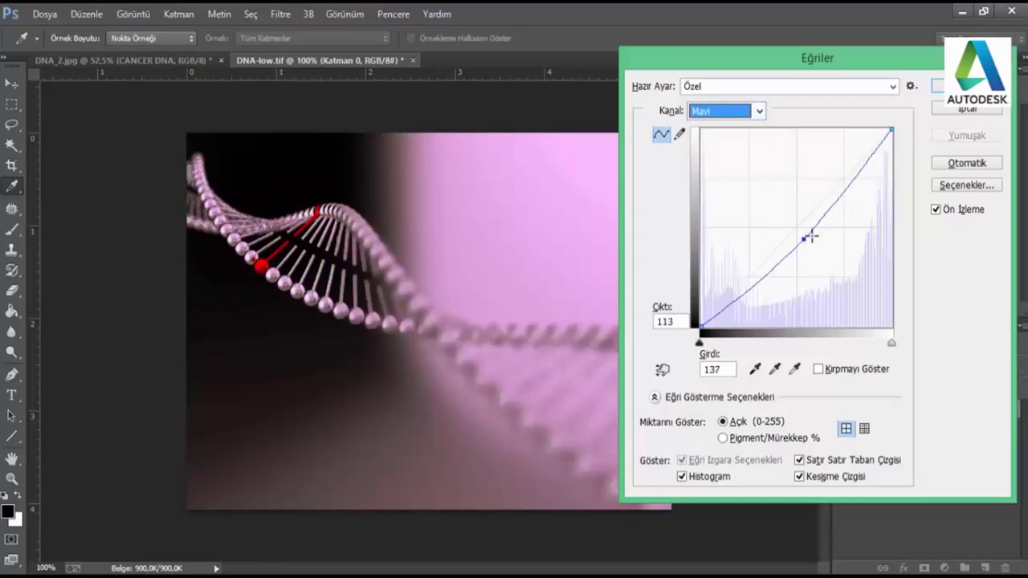
left_click(720, 114)
left_click(717, 142)
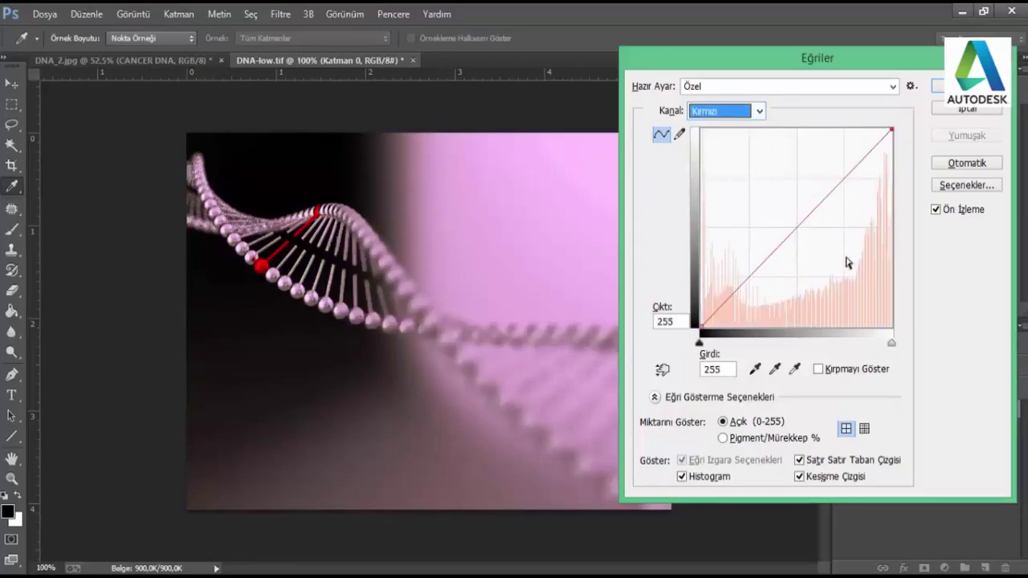
left_click_drag(891, 130, 891, 167)
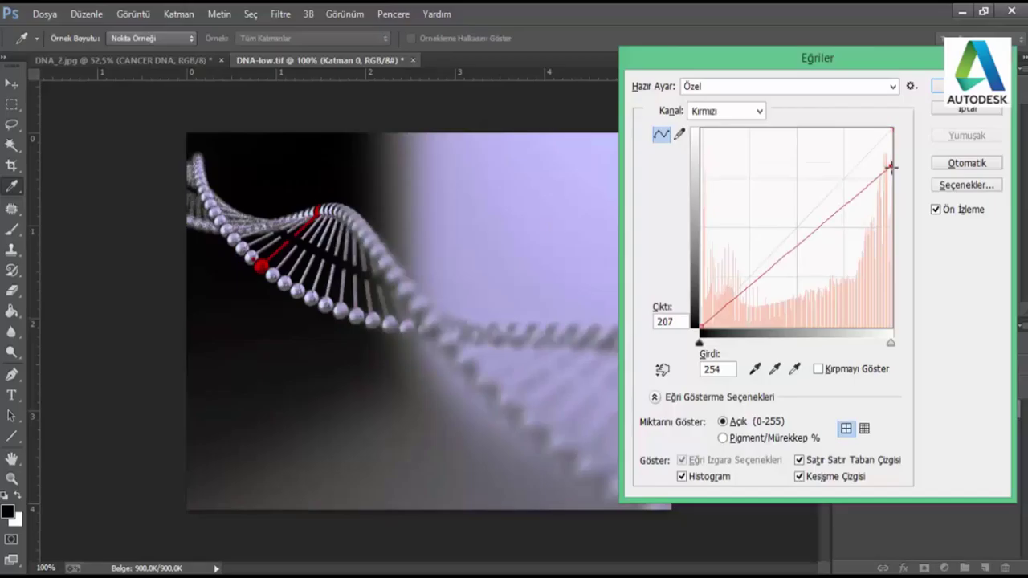